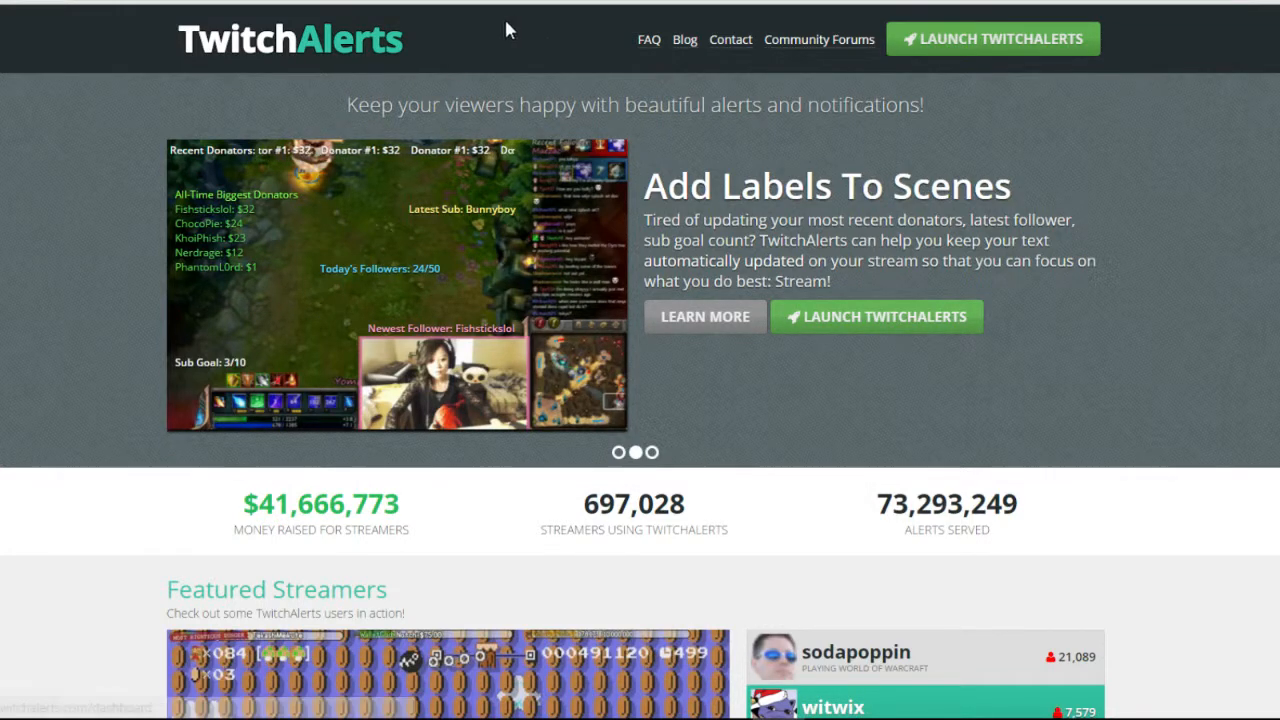
Leave the TwitchAlerts marketing homepage for the login page via the header dashboard link.
left_click(110, 2)
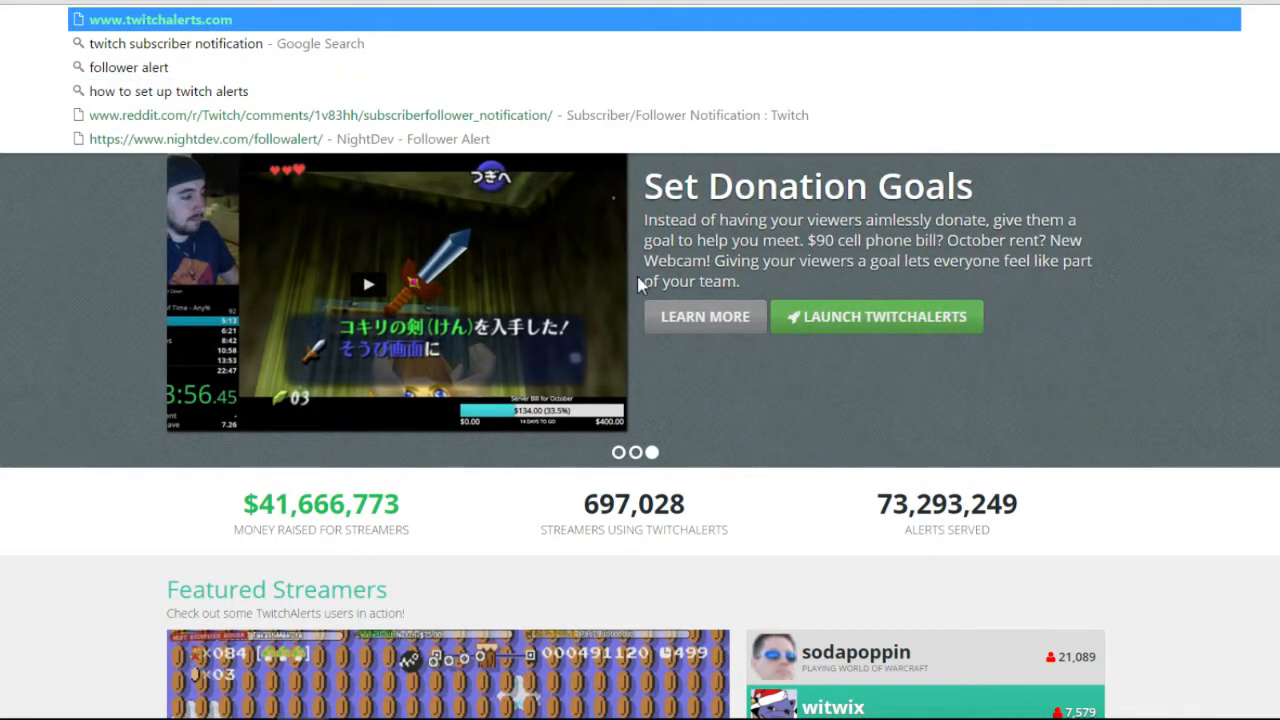
left_click(1171, 274)
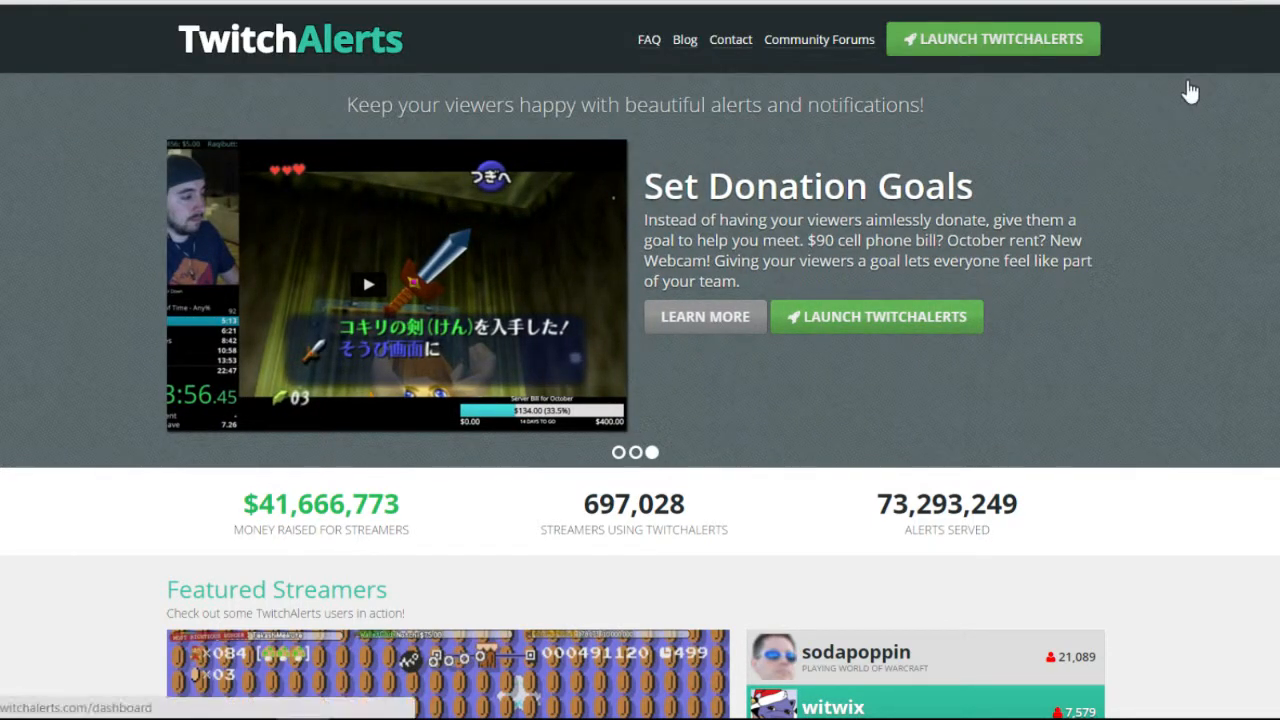
left_click(1188, 91)
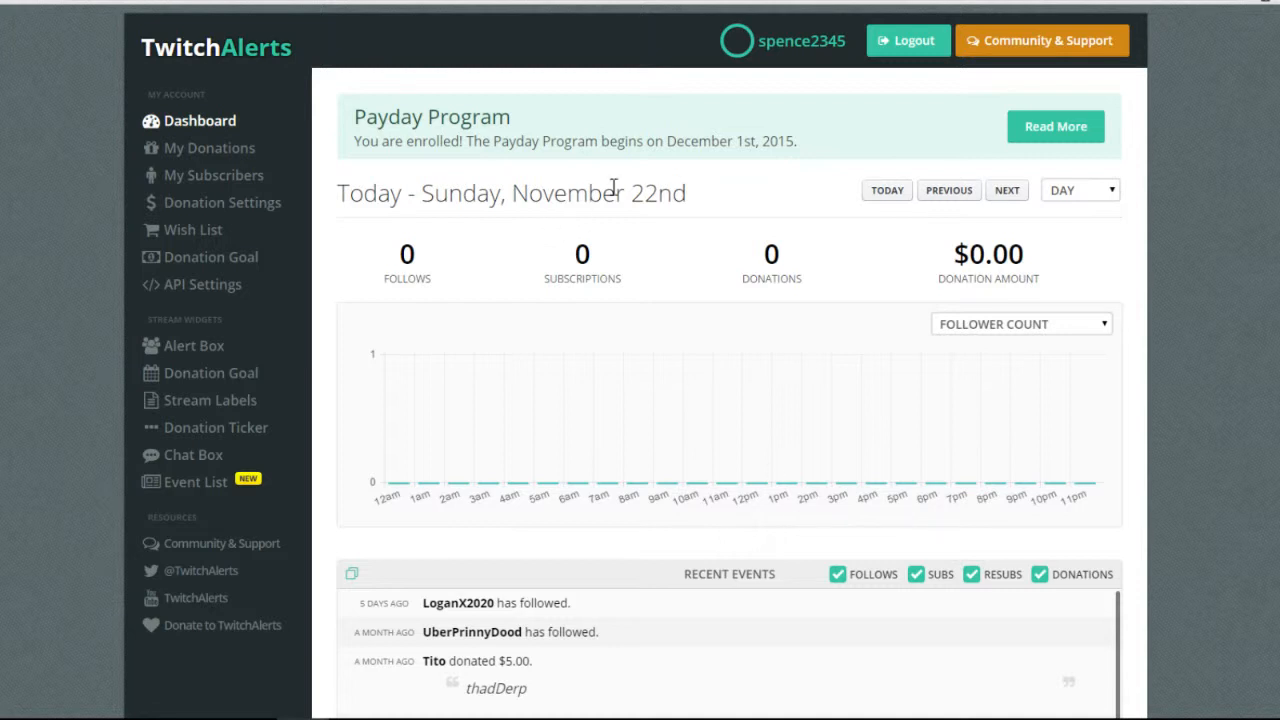
Look over the dashboard, briefly selecting the Payday Program heading.
left_click_drag(465, 180, 666, 171)
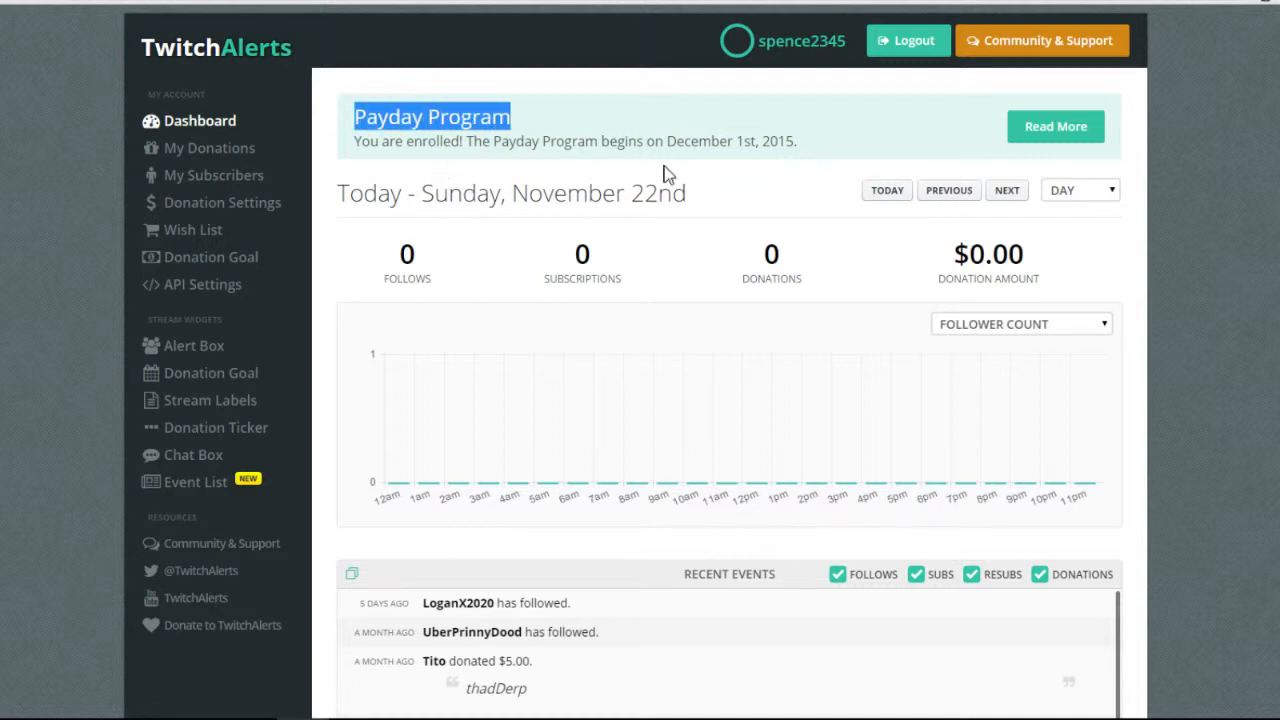
left_click(668, 175)
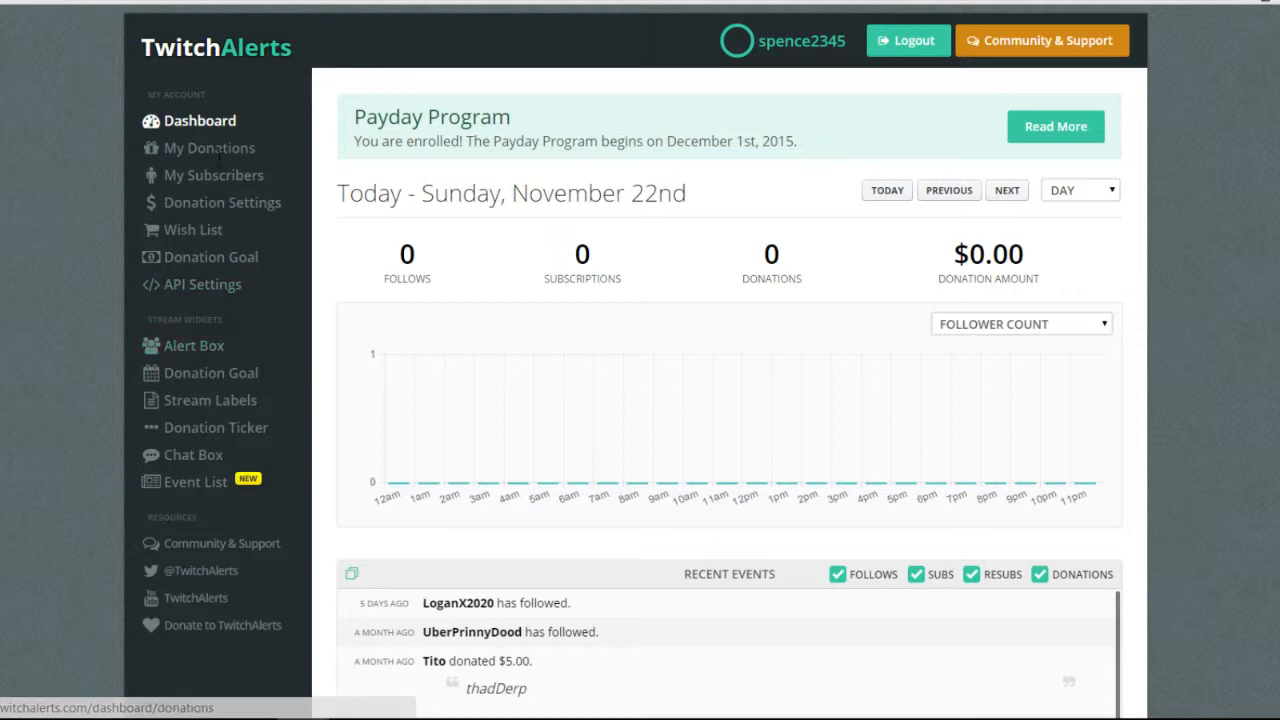
scroll(582, 288, "down", 1)
scroll(686, 443, "down", 3)
scroll(914, 663, "down", 1)
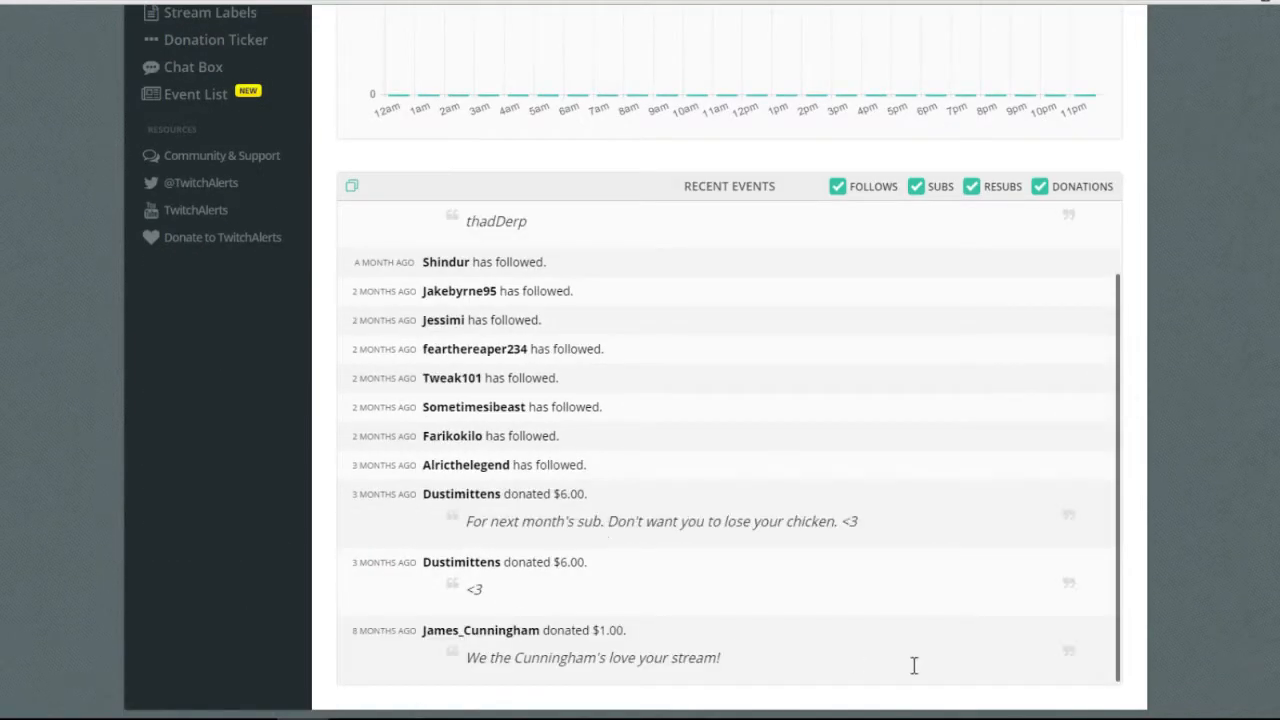
scroll(727, 655, "up", 1)
Uncheck Follows, Subs, Resubs and Donations in Recent Events, then pop the list out and close it.
left_click(838, 187)
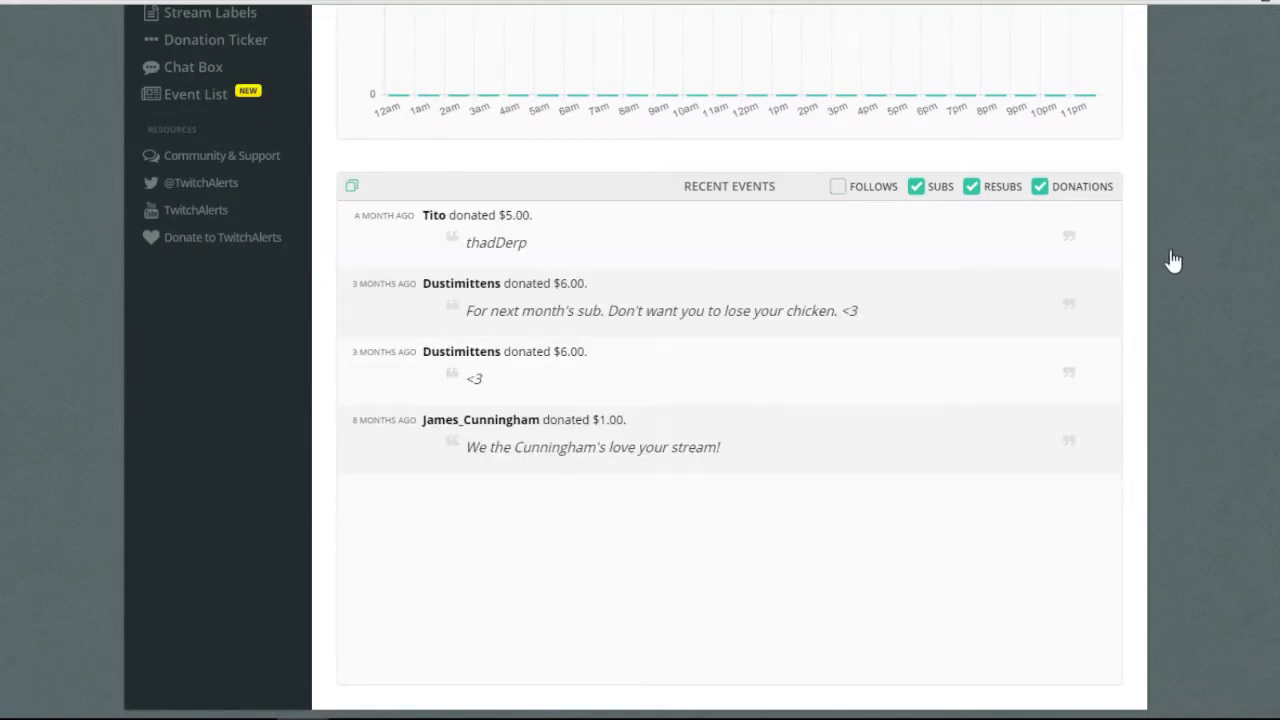
left_click(917, 187)
left_click(972, 187)
left_click(1040, 187)
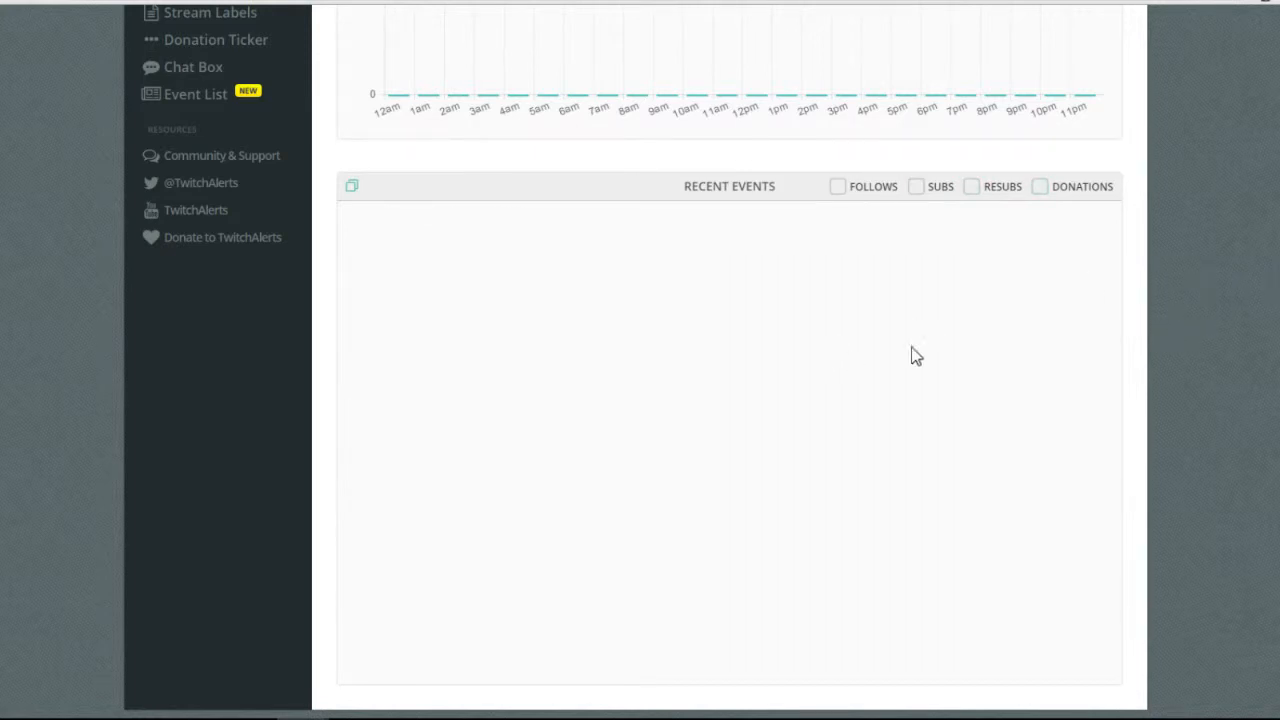
left_click(351, 185)
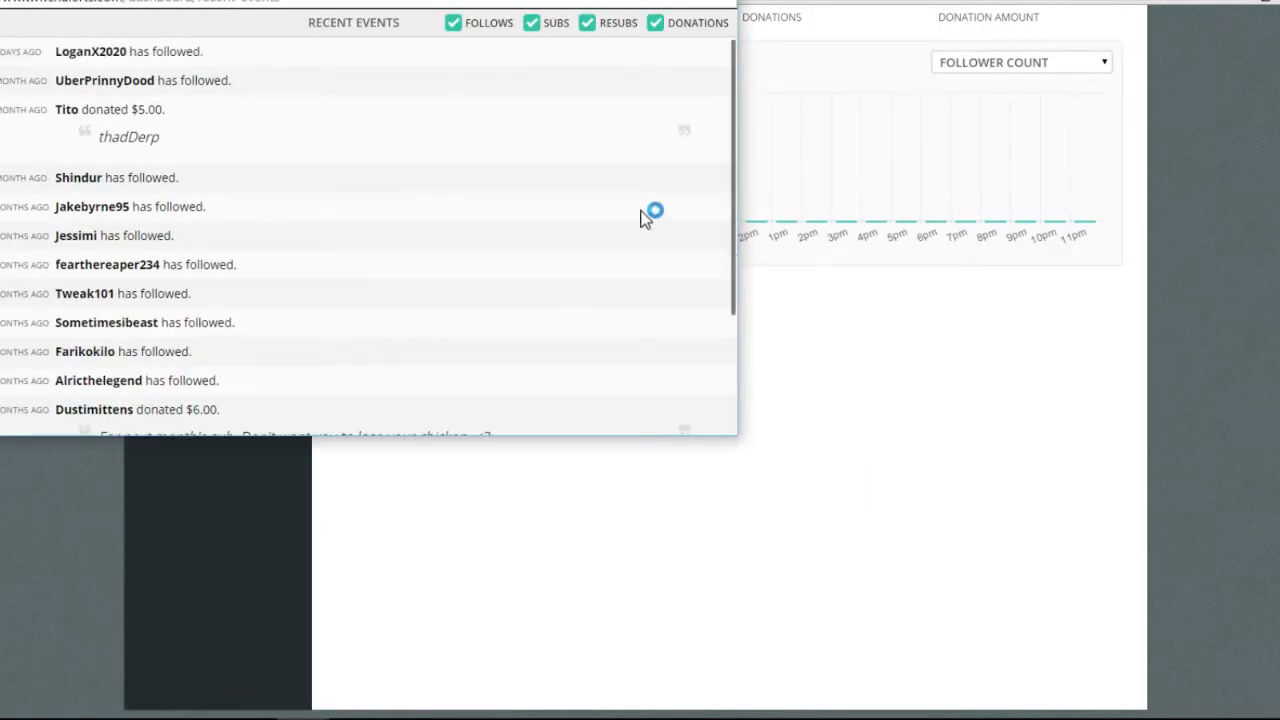
left_click(718, 2)
scroll(888, 314, "up", 4)
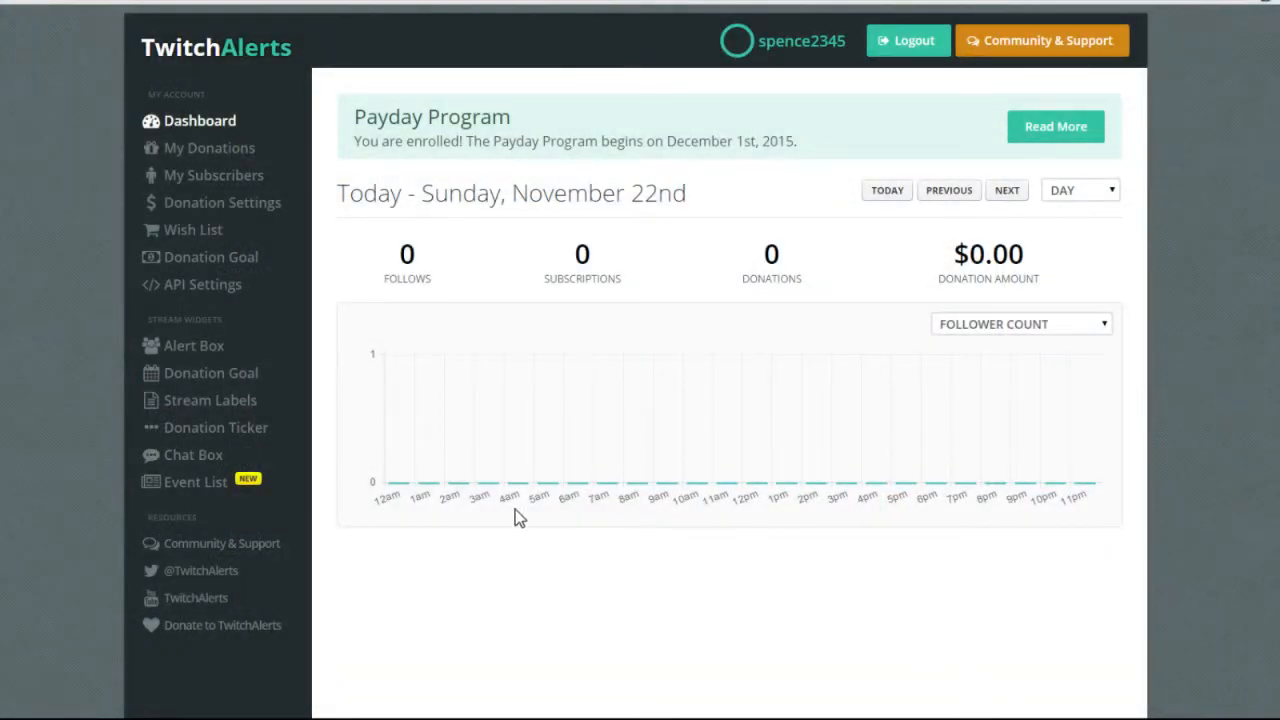
Go through My Donations to the Donation Settings page.
left_click(284, 202)
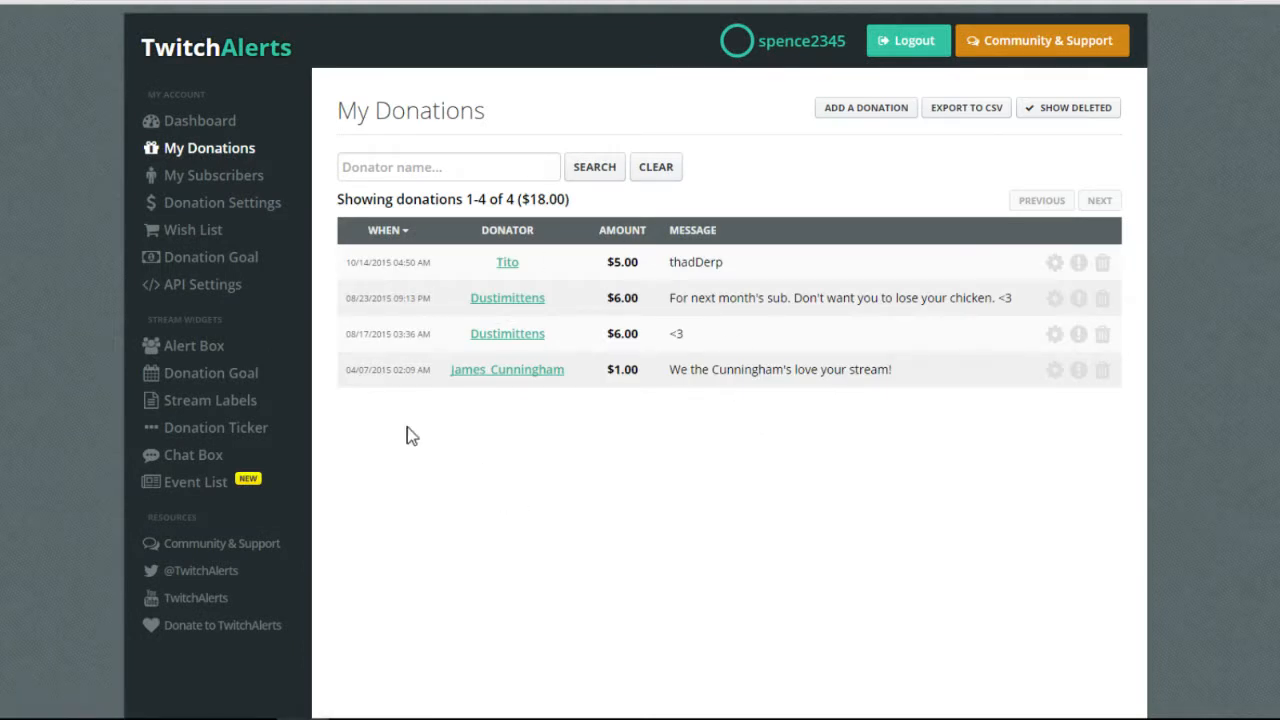
left_click(255, 178)
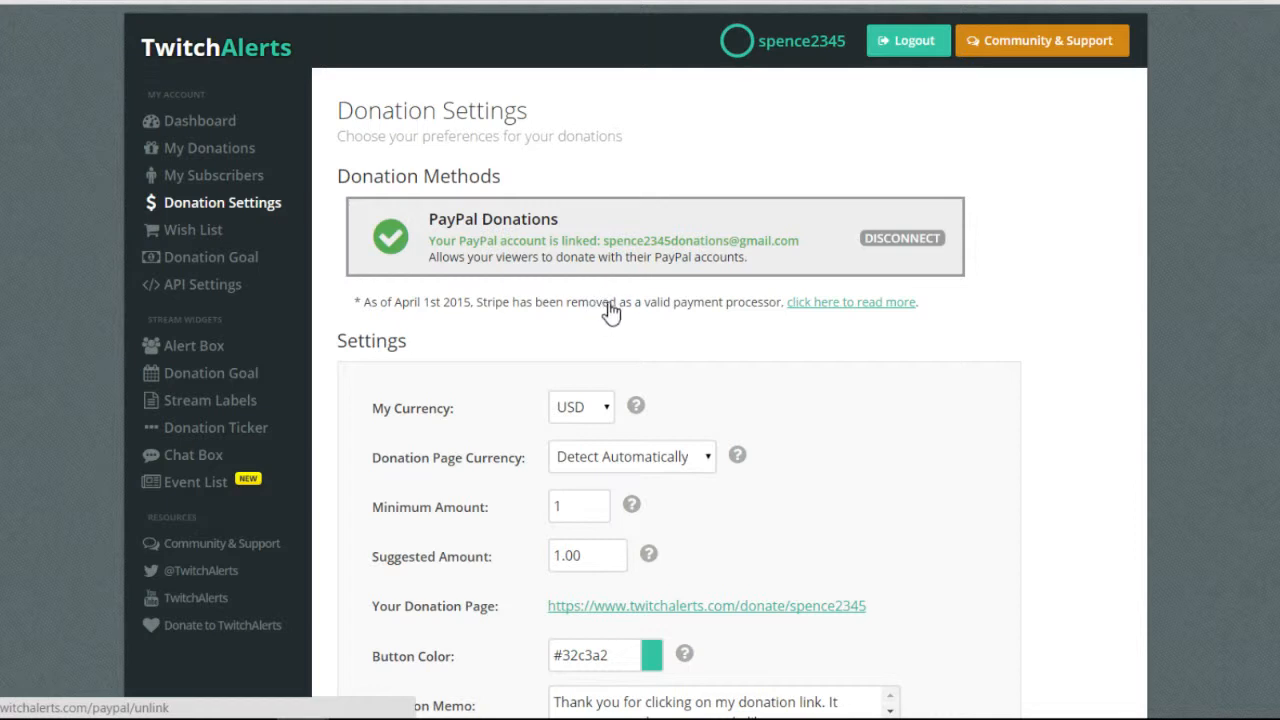
Check the currency dropdowns, keeping USD and Detect Automatically as page currency.
scroll(629, 297, "down", 1)
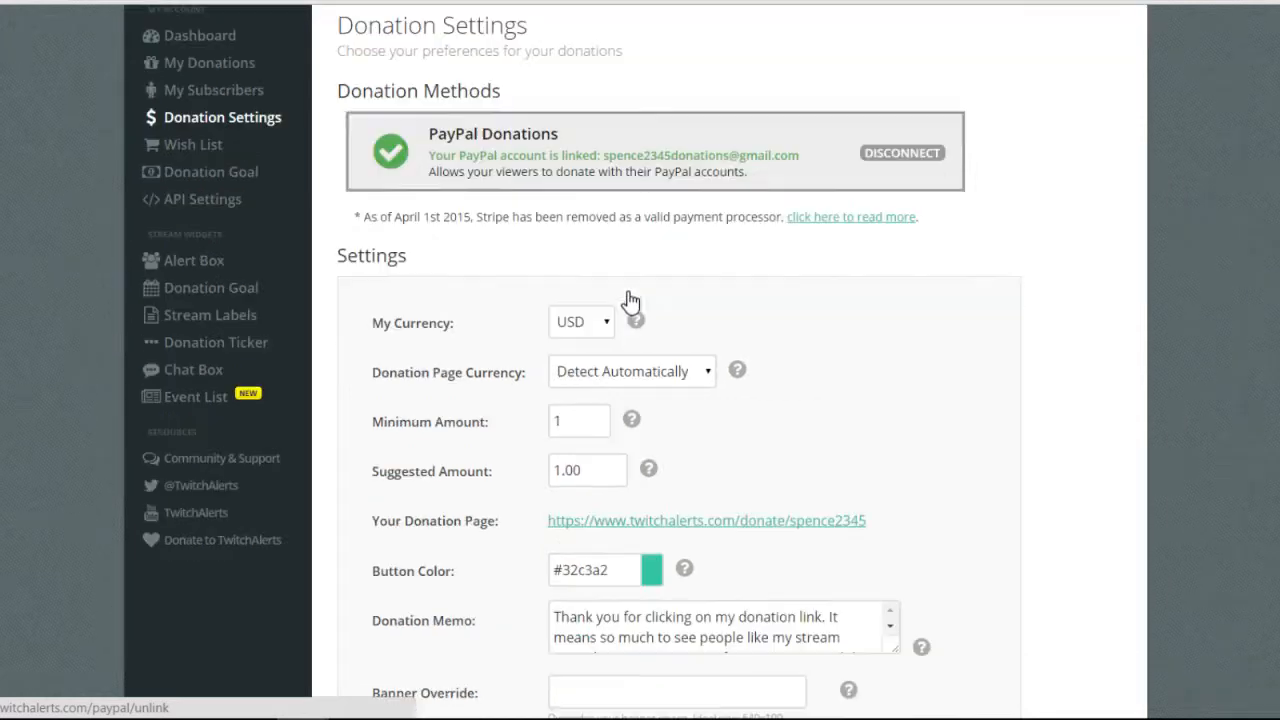
scroll(1129, 197, "down", 3)
left_click(582, 72)
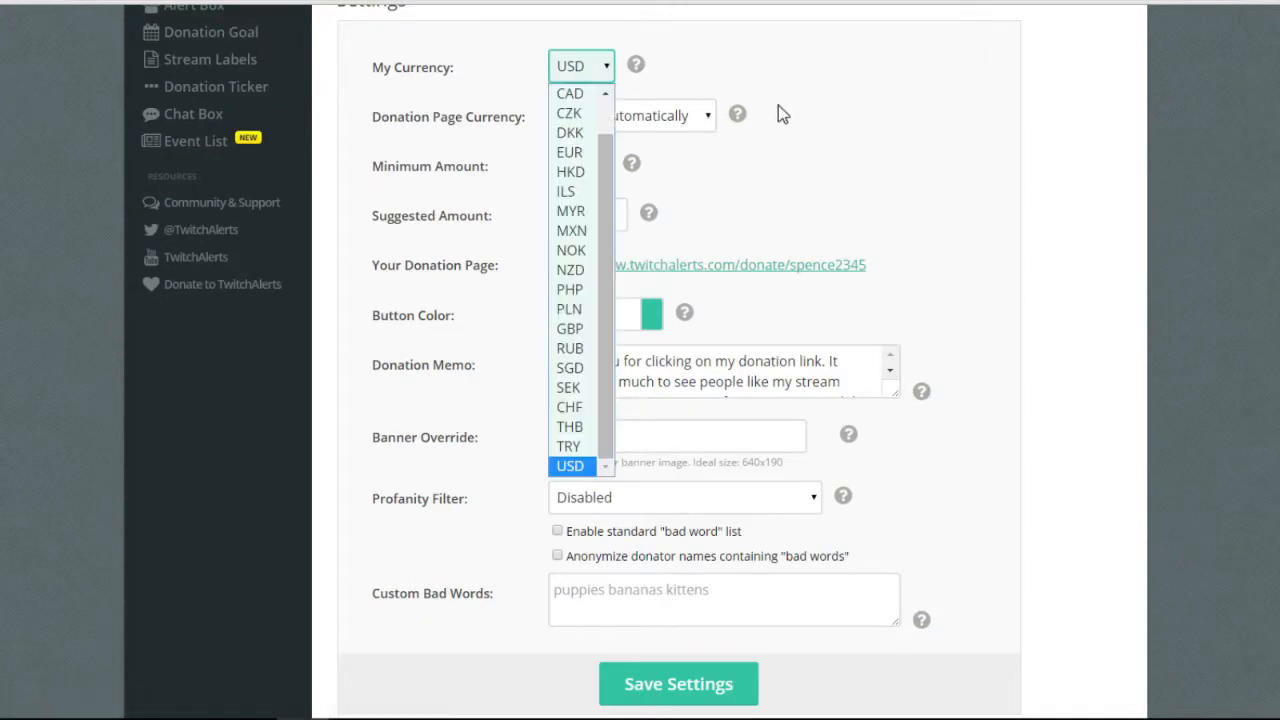
scroll(563, 135, "up", 1)
scroll(565, 135, "down", 1)
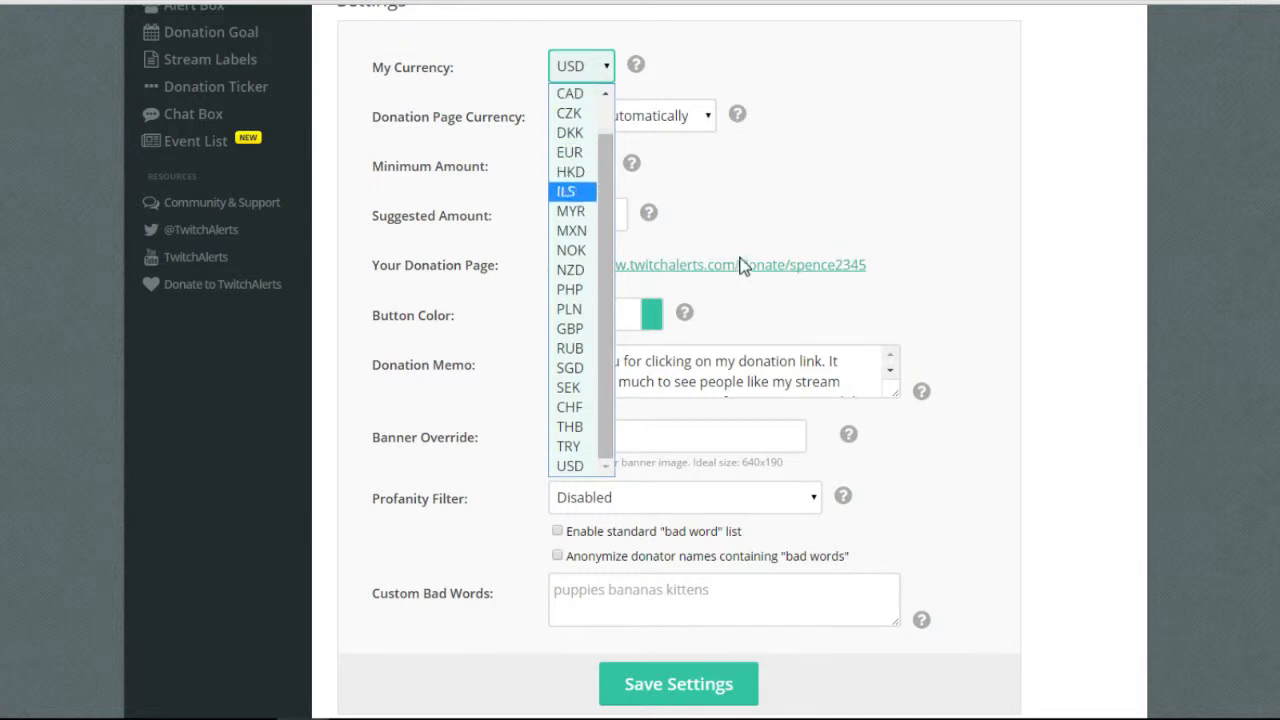
left_click(1161, 136)
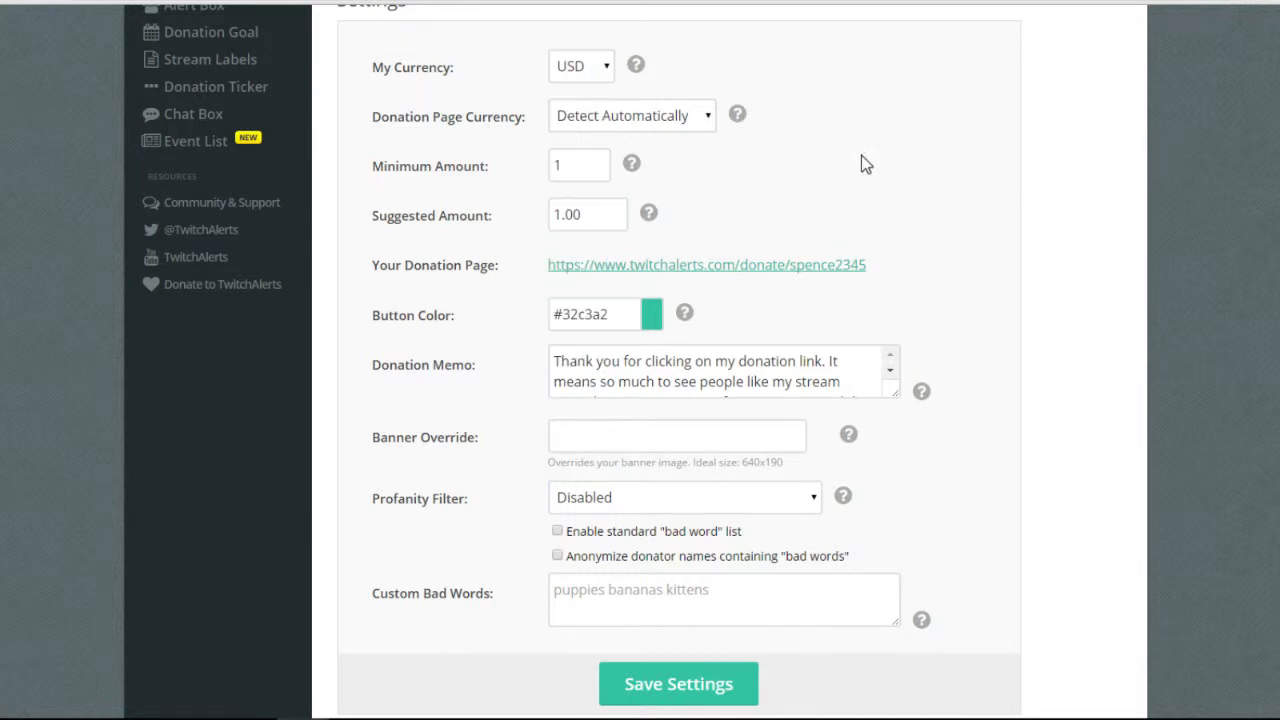
left_click(640, 116)
left_click(896, 157)
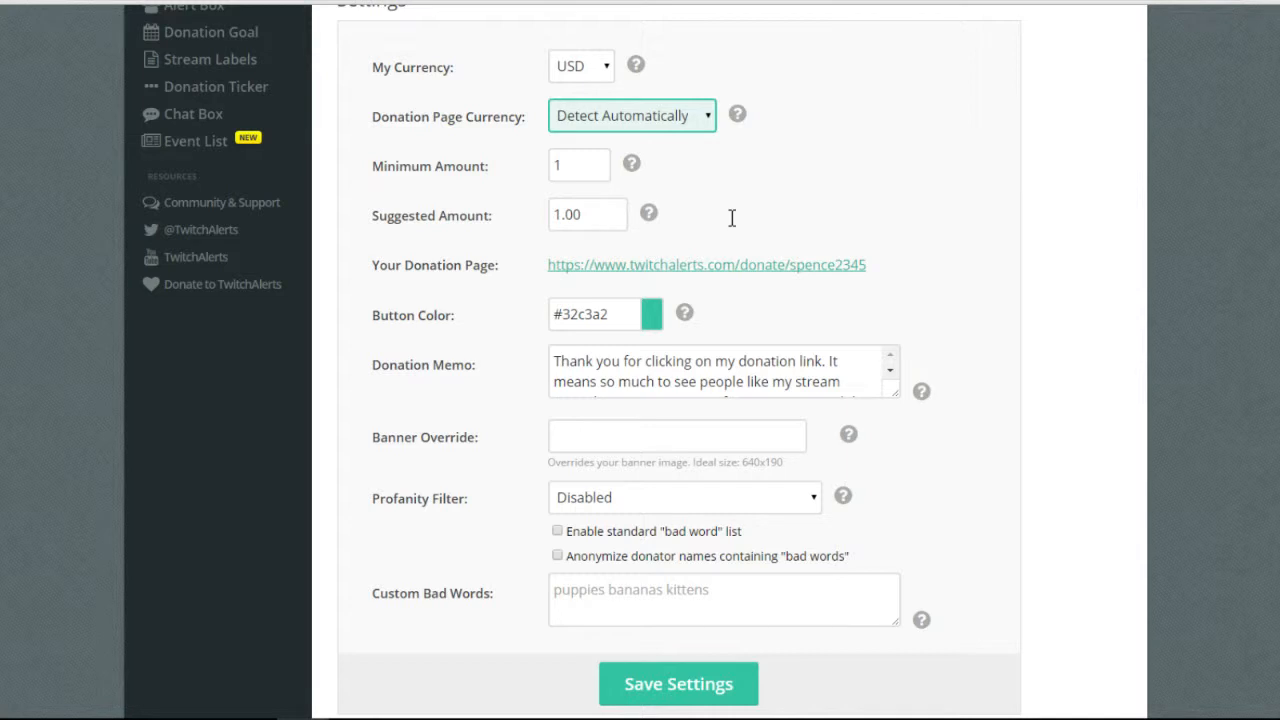
Change the Suggested Amount from 1.00 to 5.00.
key("Tab")
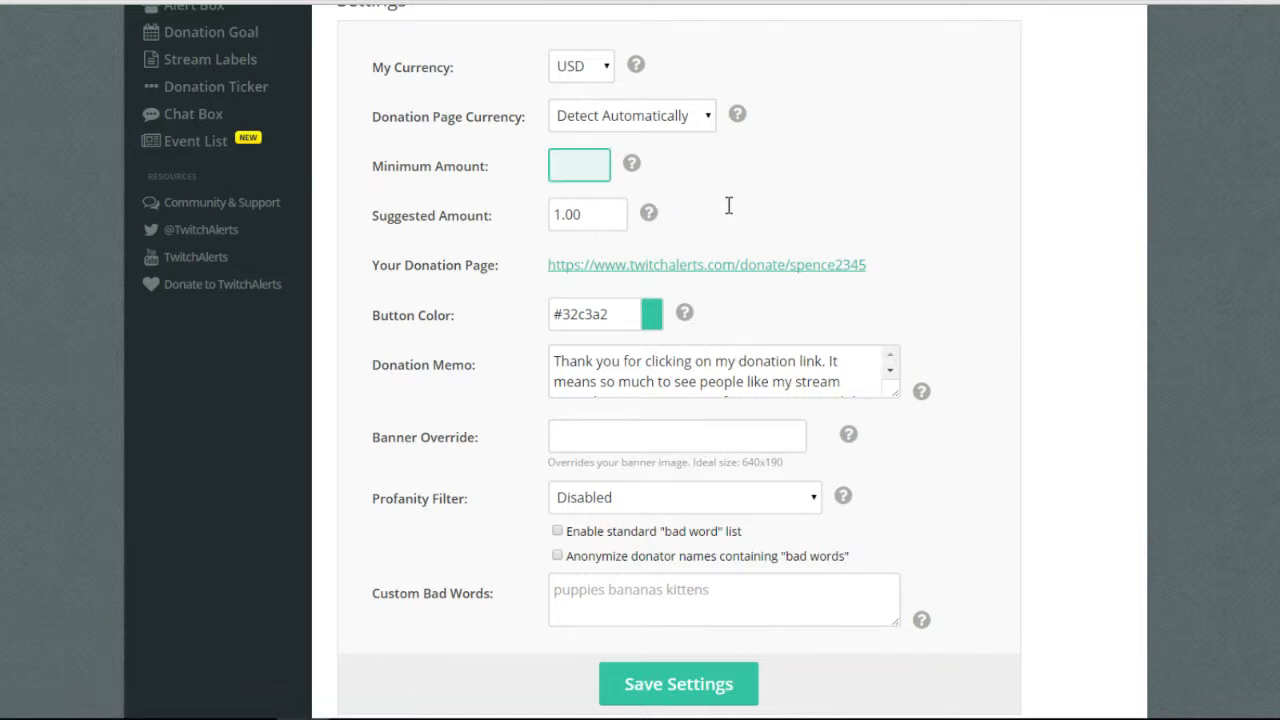
key("Tab")
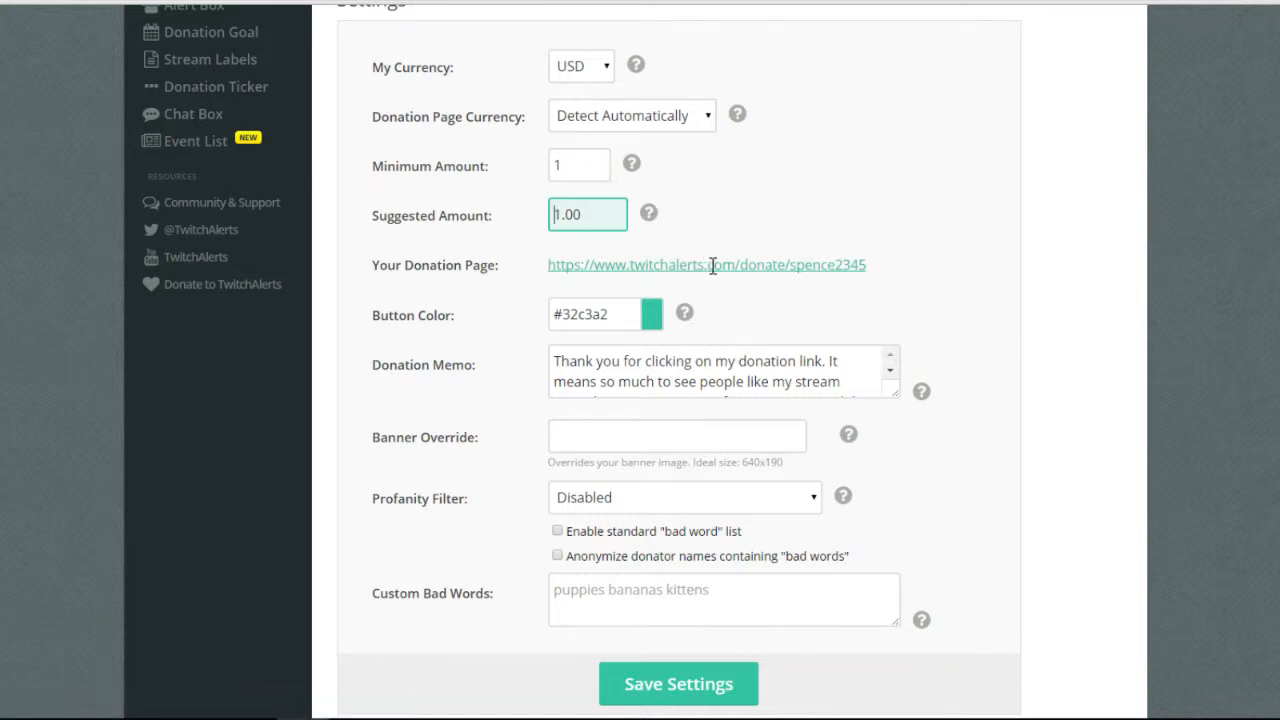
type("54")
left_click(1158, 232)
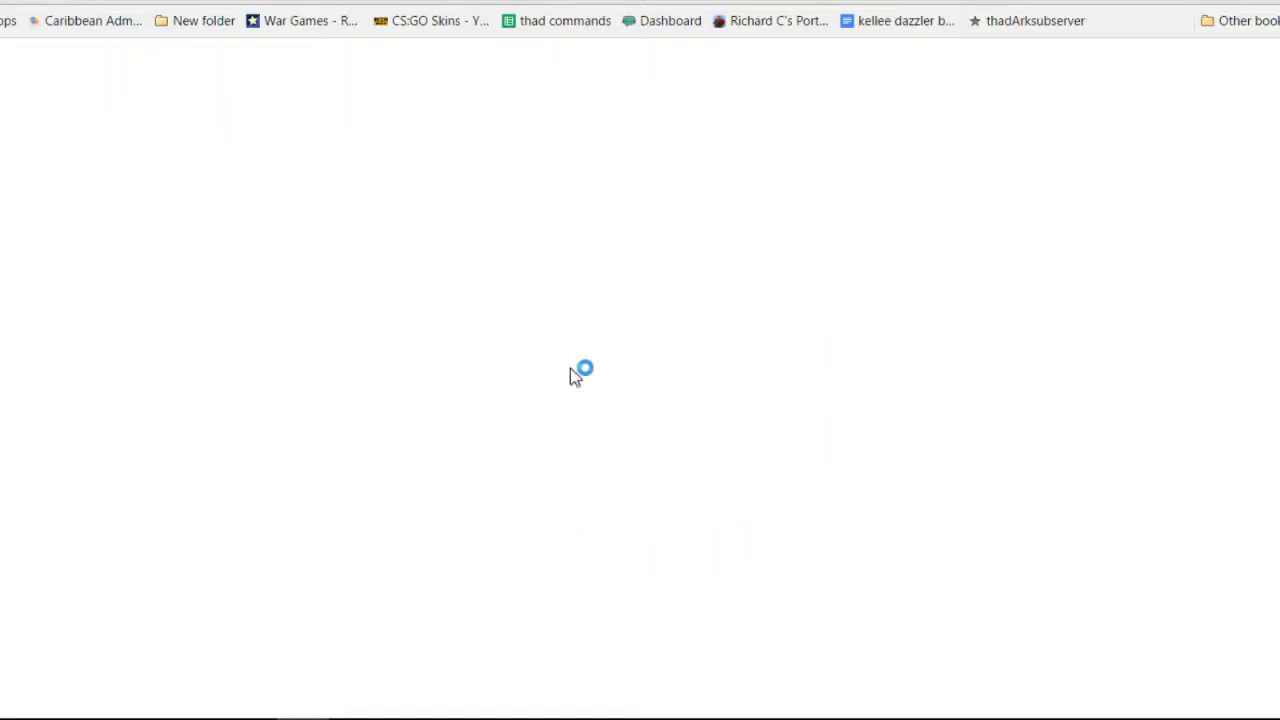
Open the channel's Twitch profile via its twitch.tv address, then its donation page panel.
type("twitch")
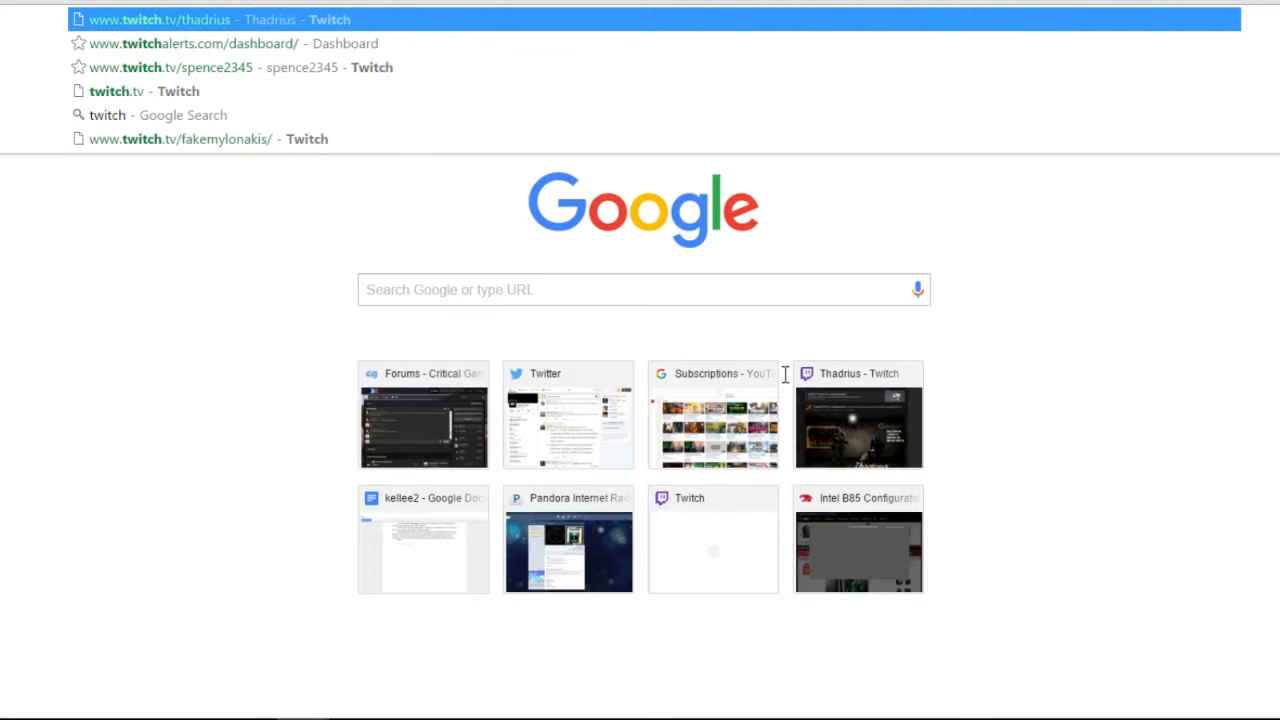
key("Right")
key("BackSpace")
key("BackSpace")
key("BackSpace")
key("BackSpace")
key("BackSpace")
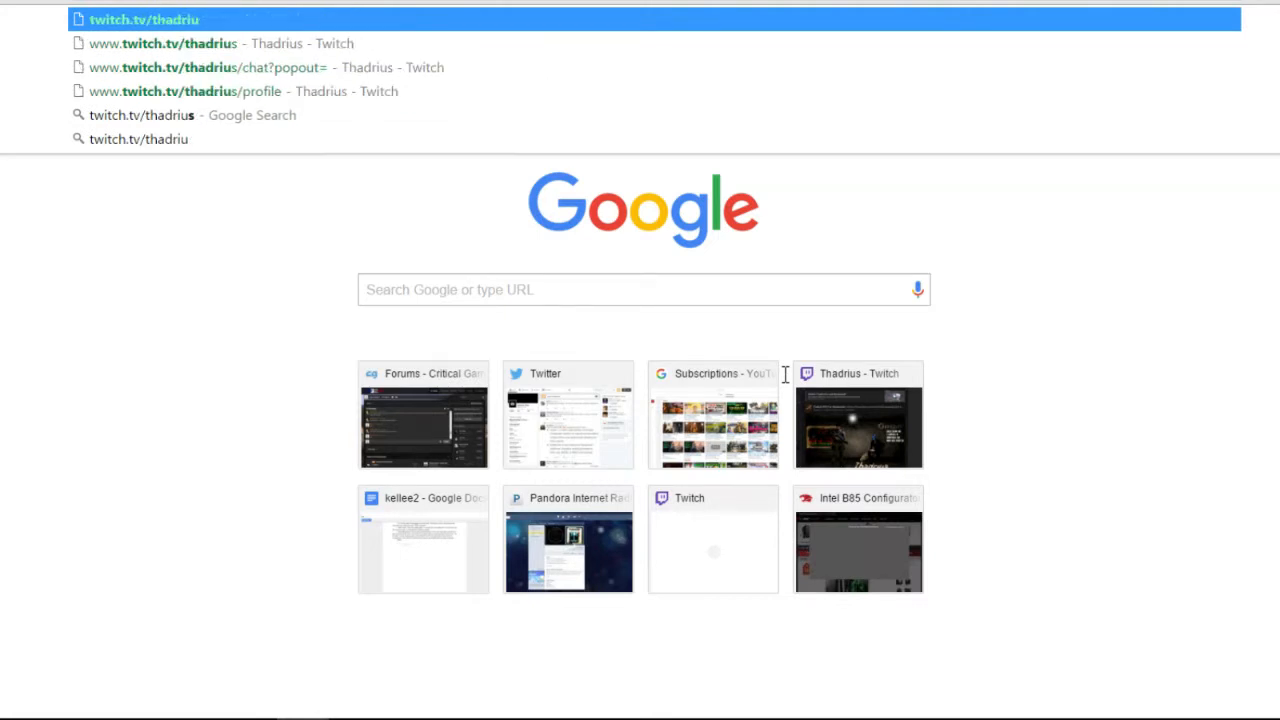
key("BackSpace")
key("BackSpace")
key("BackSpace")
type("spence")
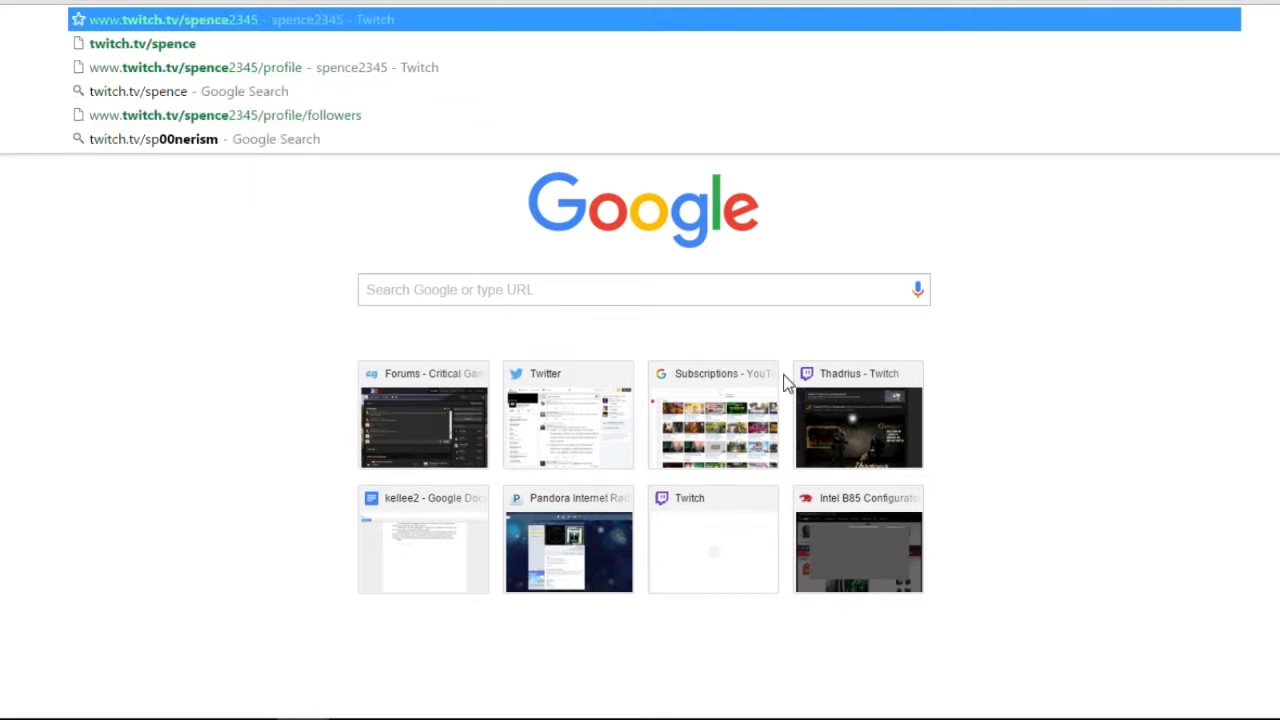
key("Down")
key("Down")
key("Return")
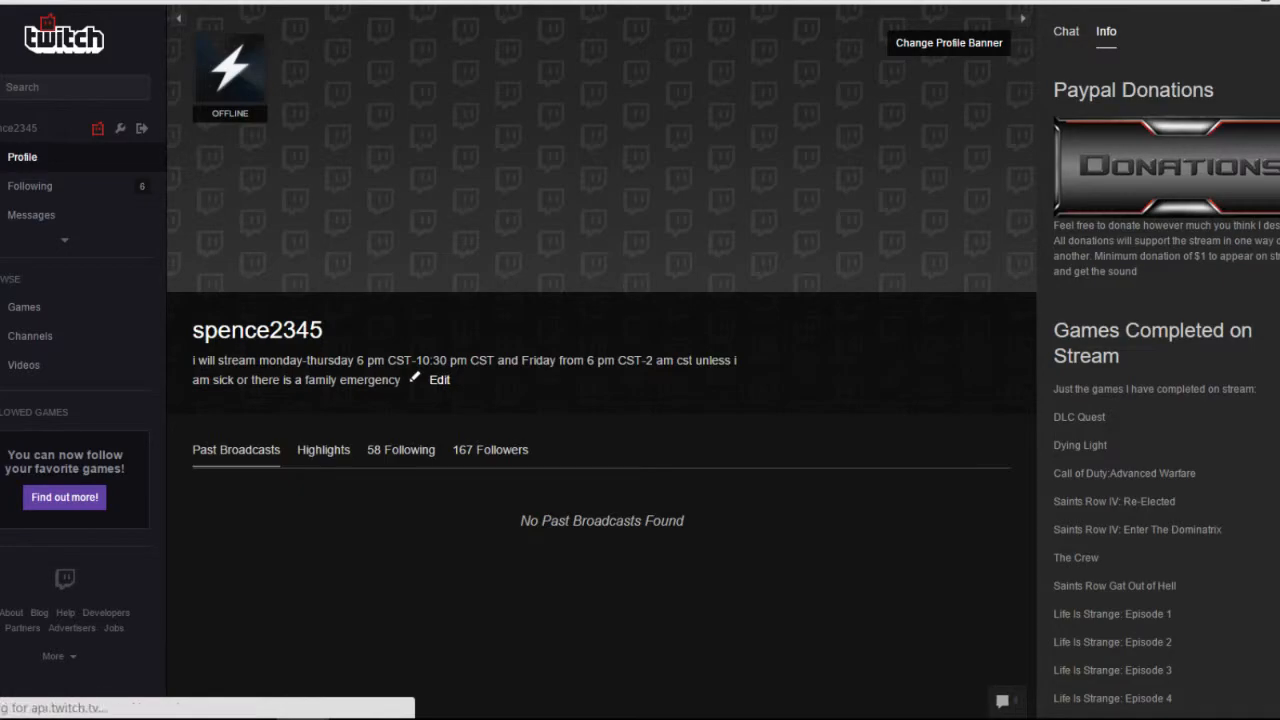
left_click(1167, 167)
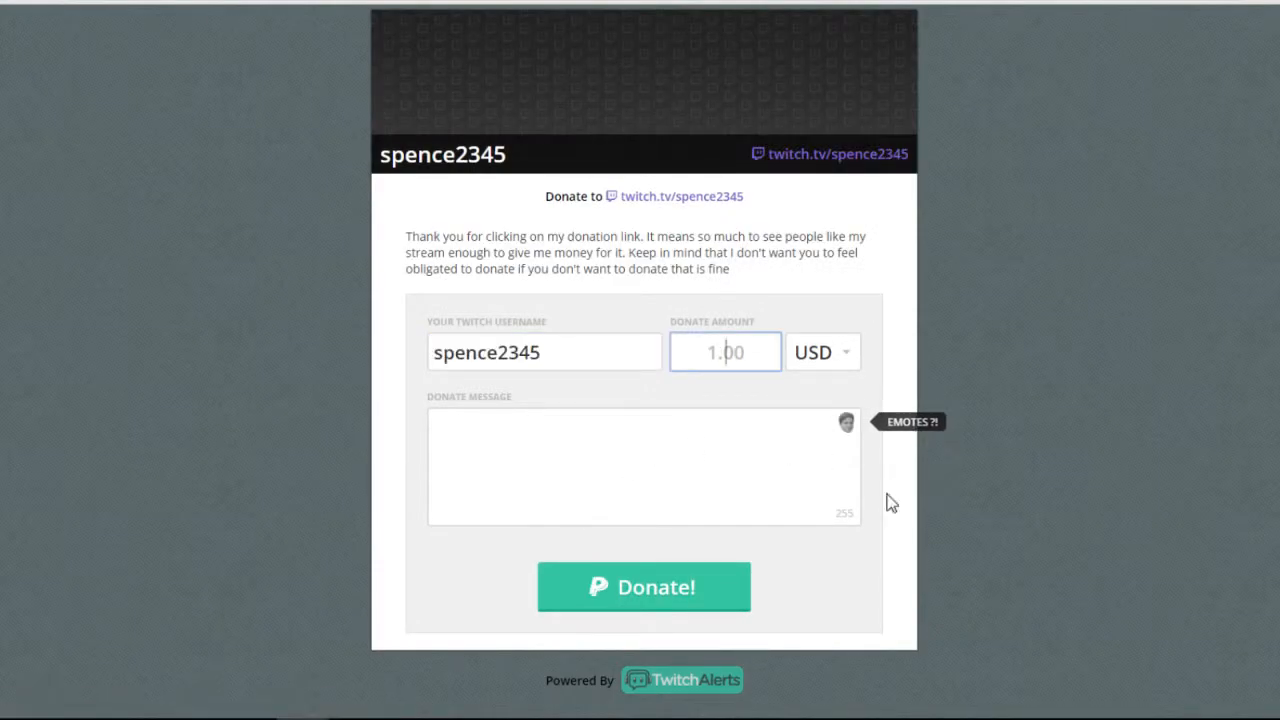
Open the emote picker from the donation message box, browse it, and close it.
left_click(785, 494)
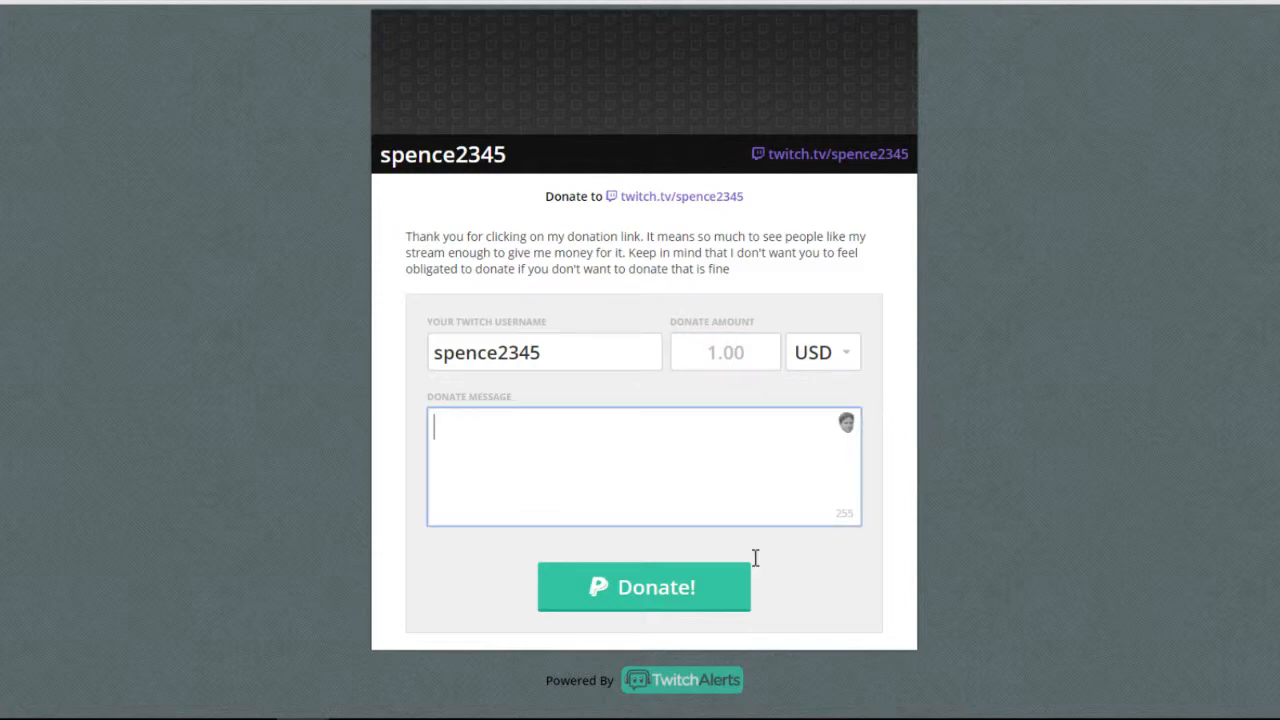
left_click(846, 423)
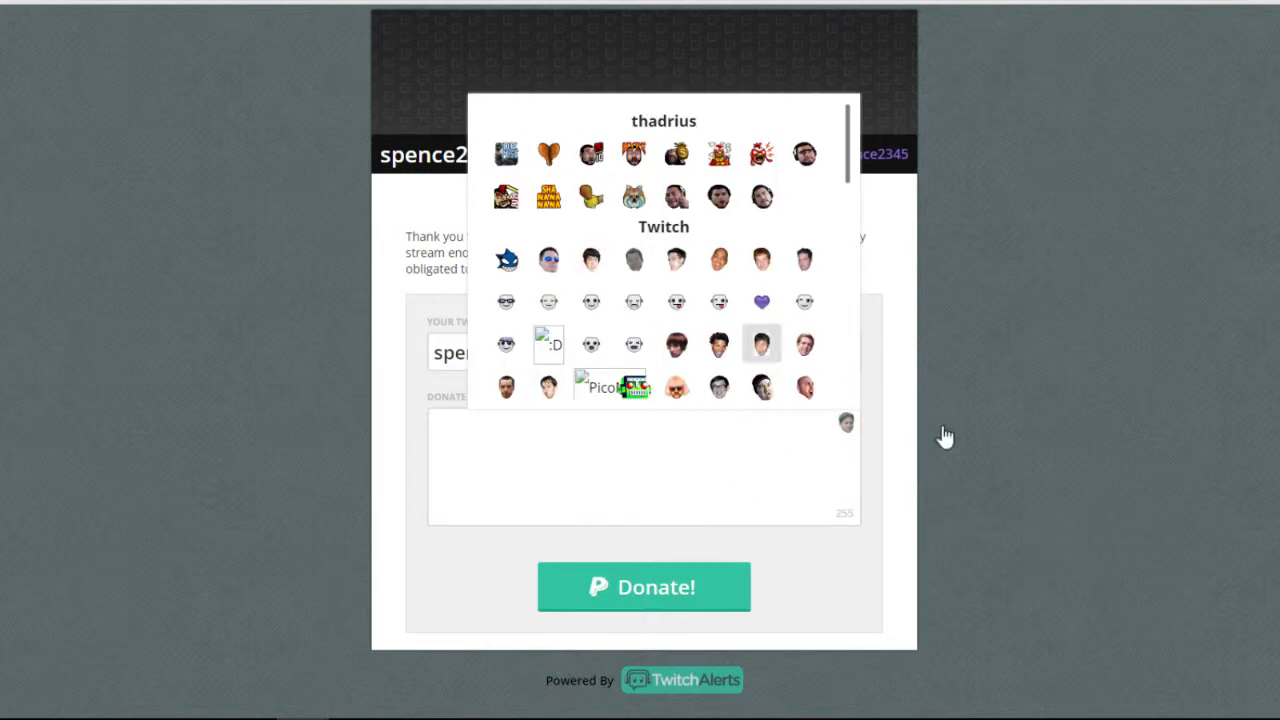
scroll(894, 414, "down", 10)
left_click(1060, 566)
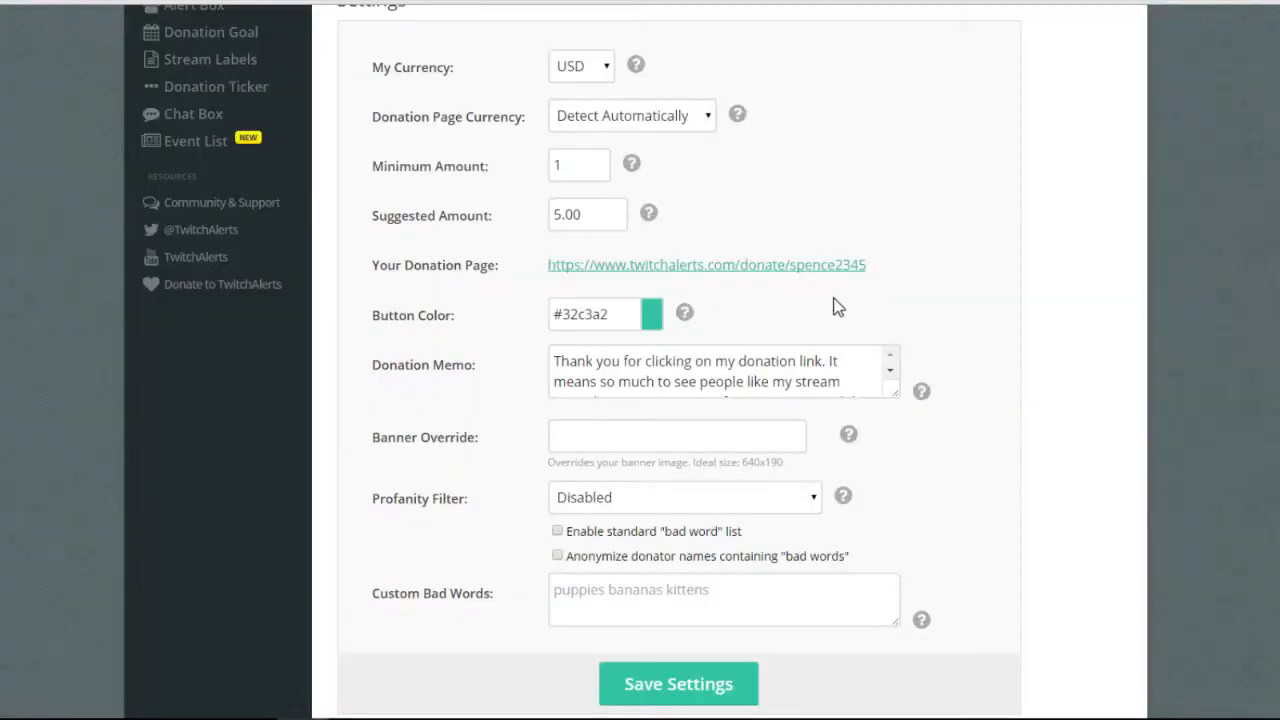
scroll(832, 368, "down", 1)
scroll(846, 294, "up", 1)
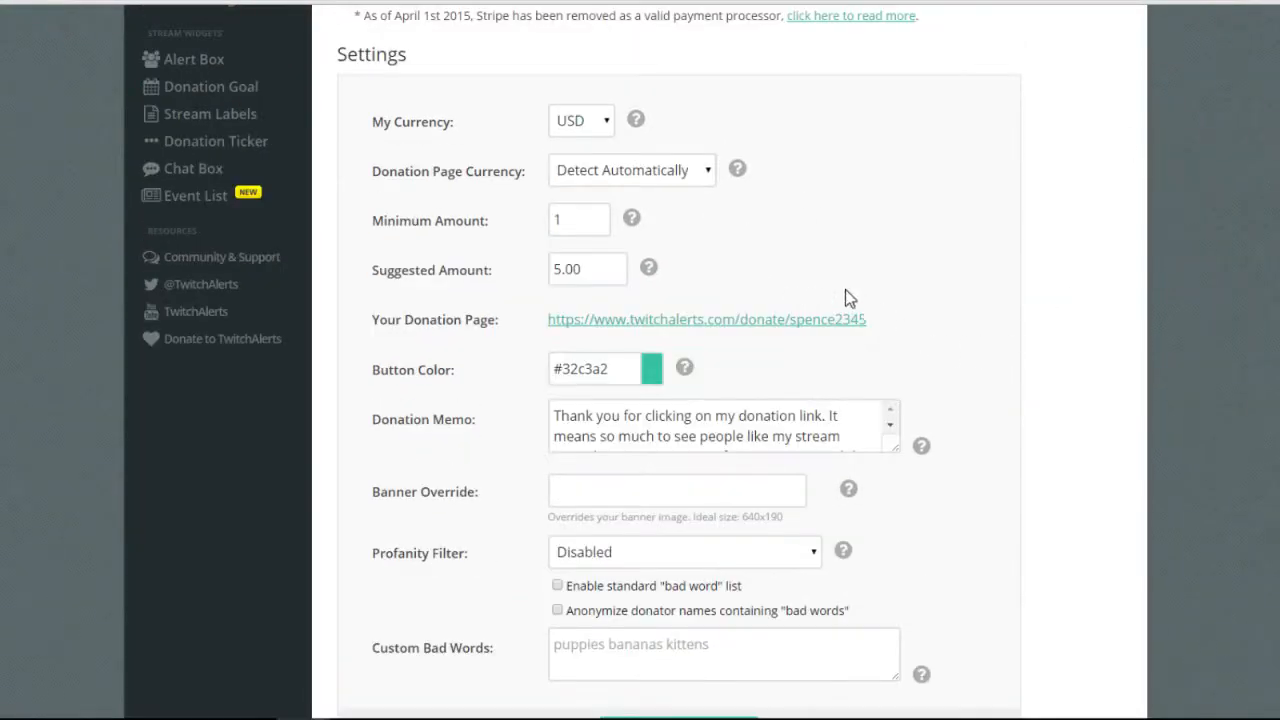
left_click(706, 346)
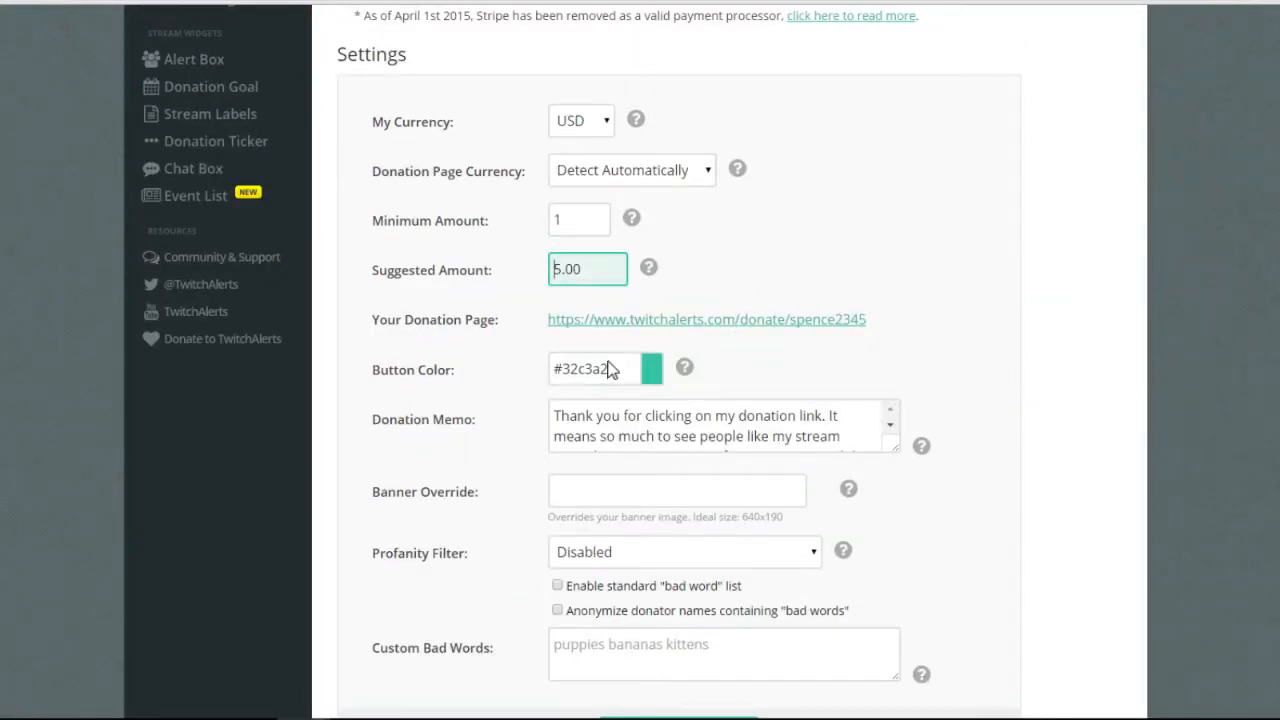
left_click(742, 433)
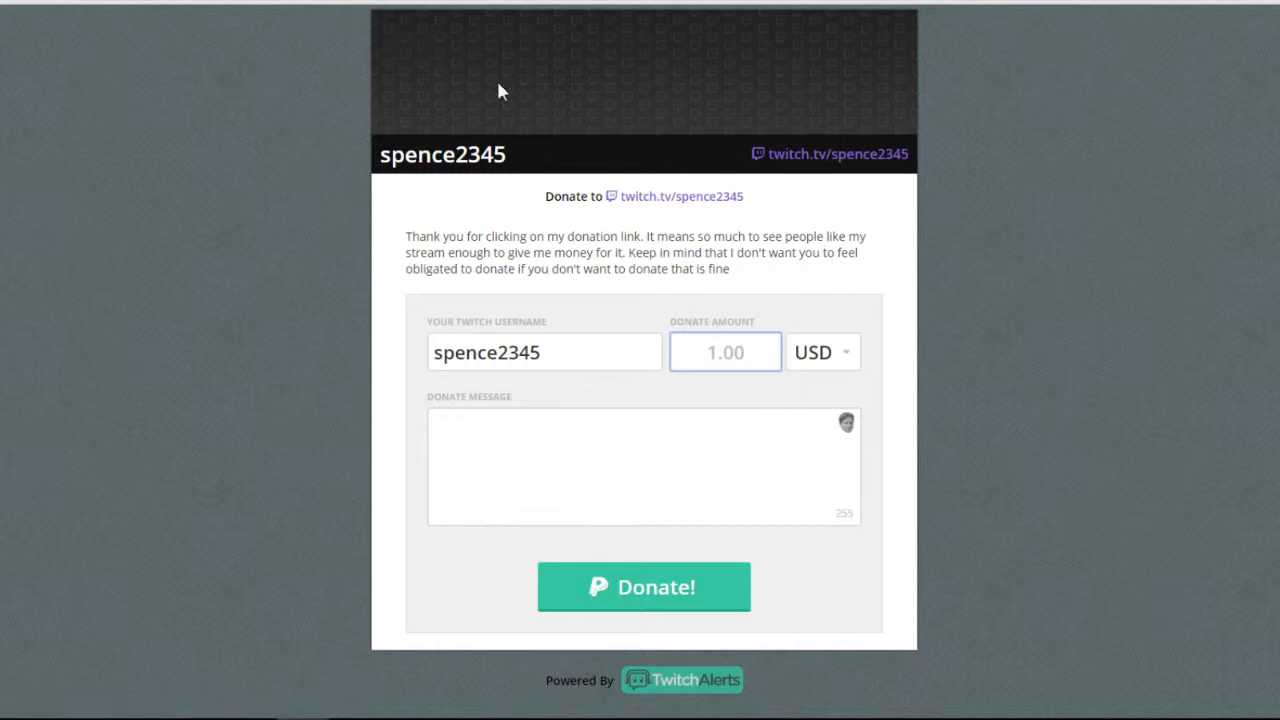
key("ctrl+w")
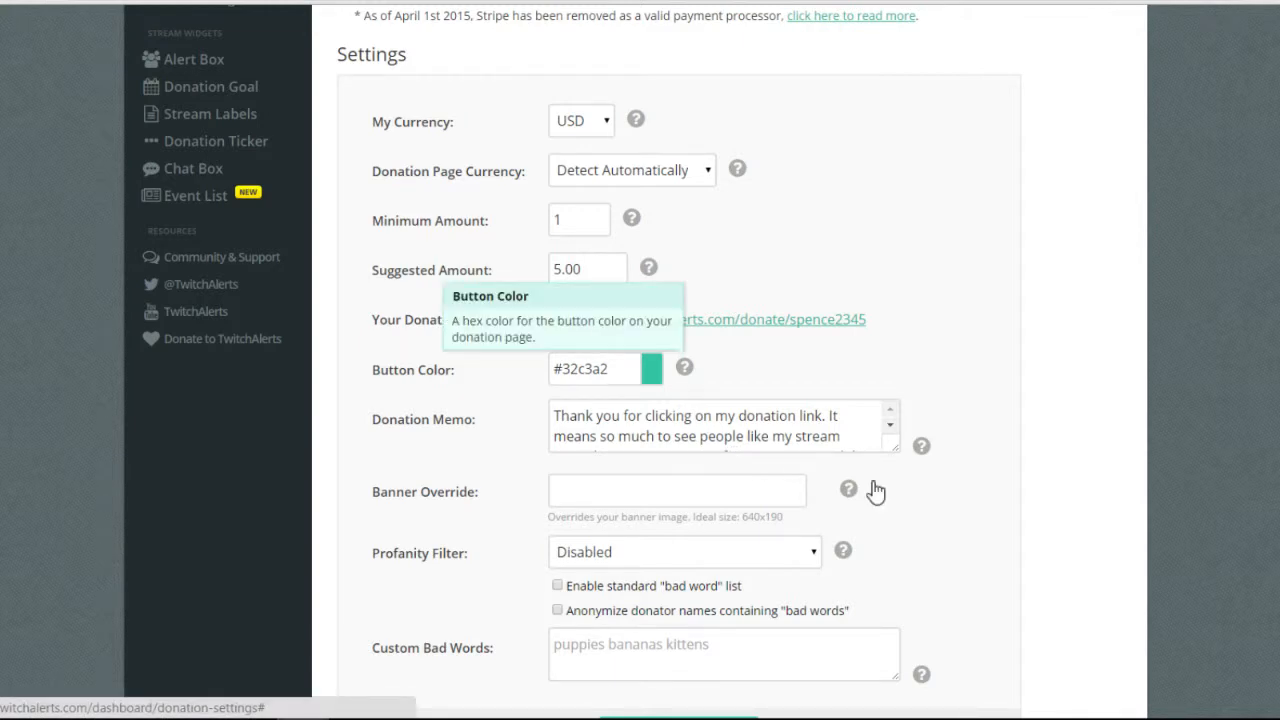
Set the donation Button Color to black (#000000) with the colour picker.
scroll(873, 483, "up", 3)
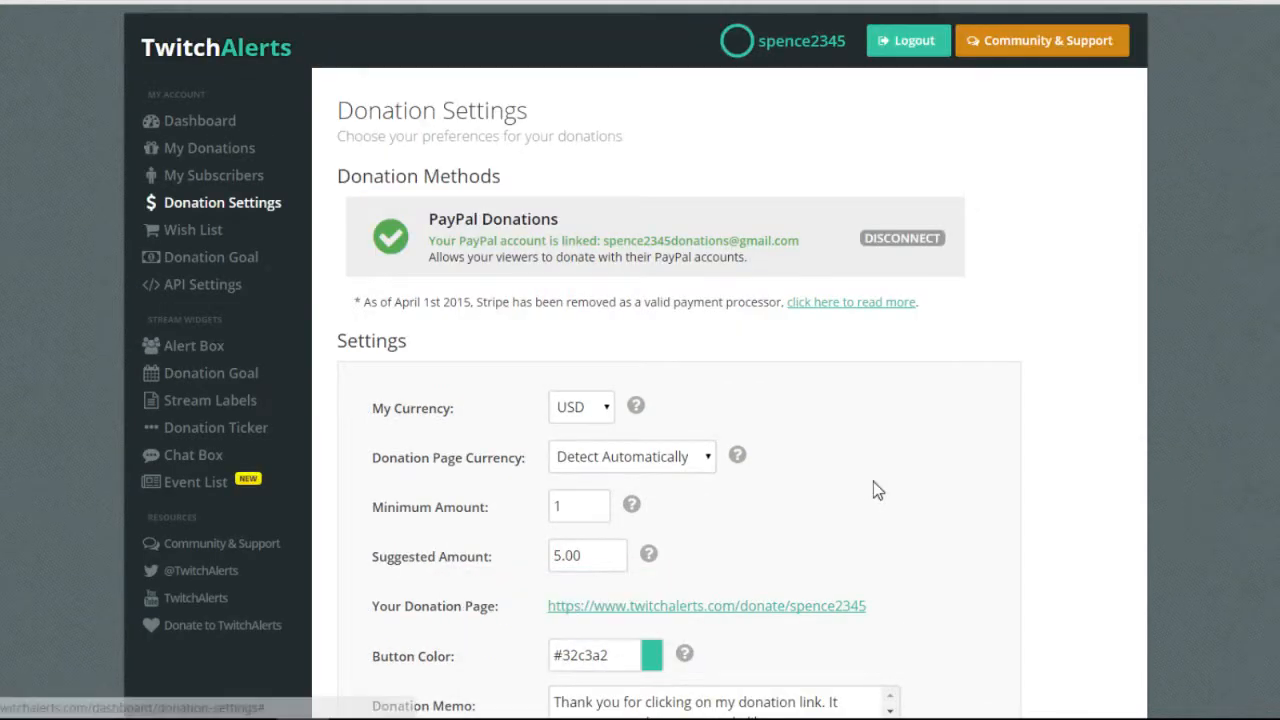
scroll(899, 677, "down", 1)
left_click(602, 570)
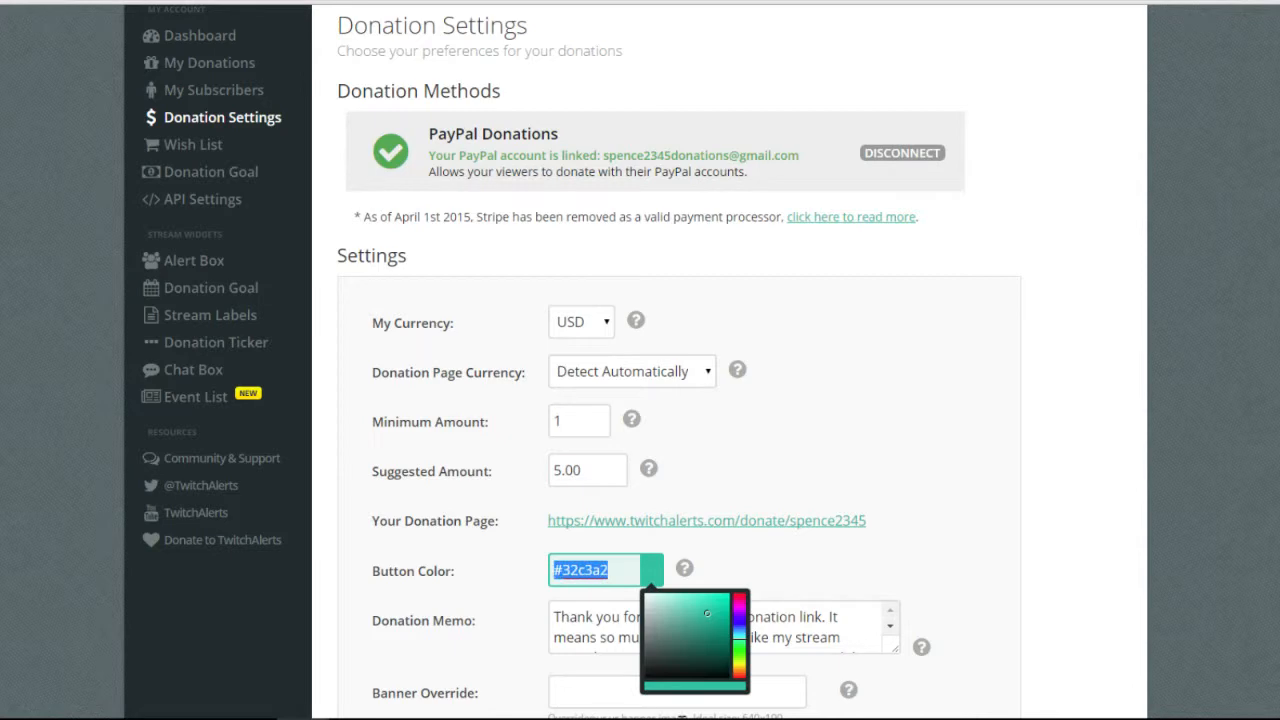
left_click(609, 570)
mouse_move(707, 613)
left_mouse_down()
mouse_move(690, 672)
mouse_move(644, 679)
left_mouse_up()
scroll(645, 677, "down", 3)
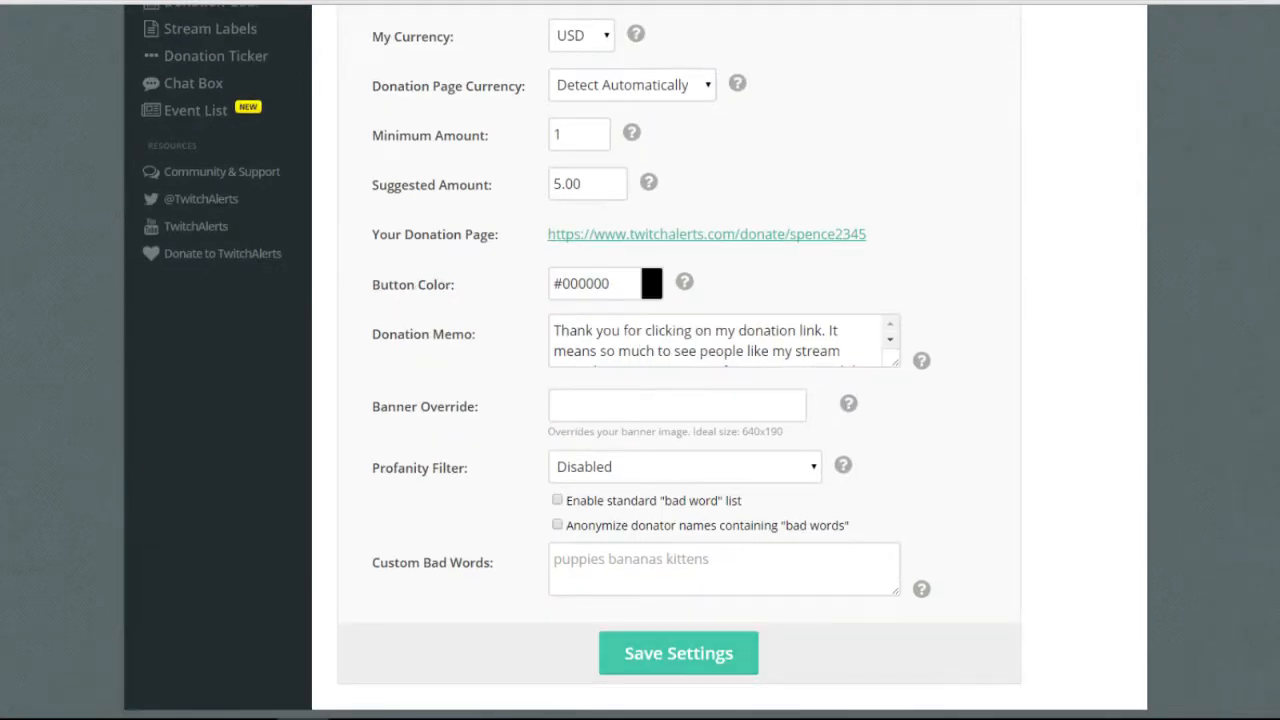
scroll(994, 251, "up", 4)
scroll(894, 623, "down", 4)
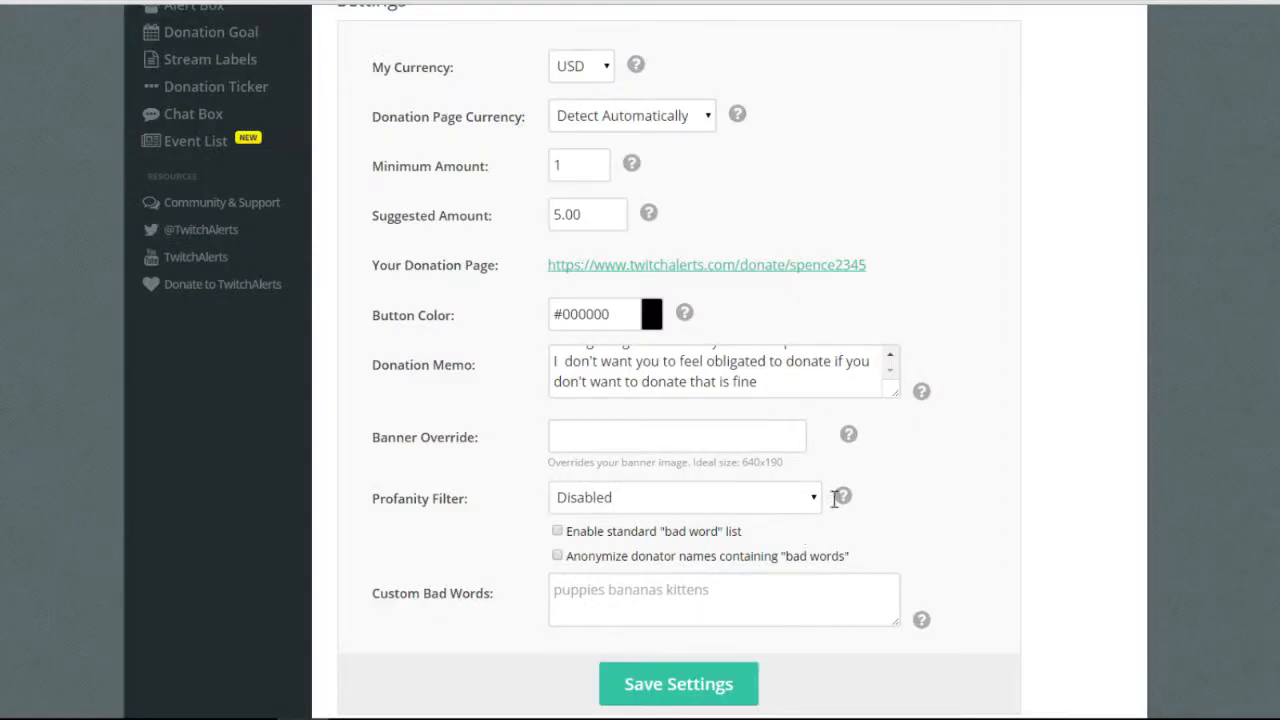
scroll(845, 495, "down", 1)
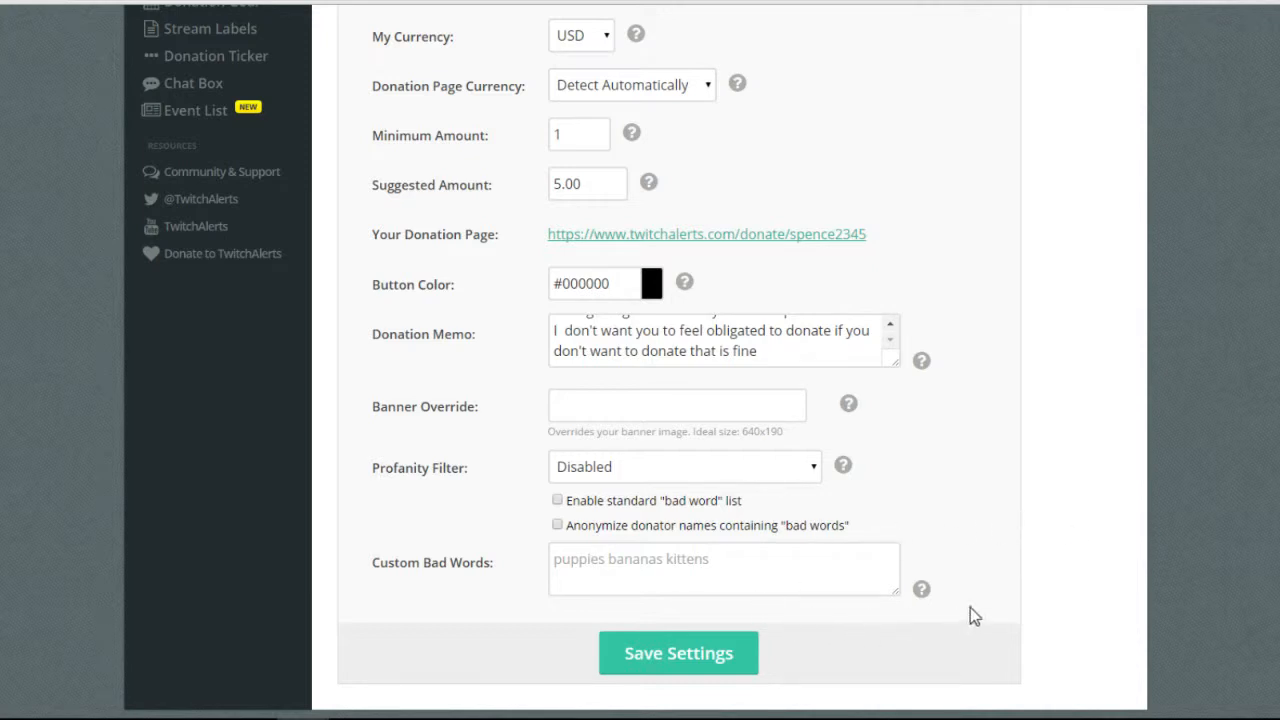
Review the Profanity Filter choices and leave it Disabled.
left_click(760, 467)
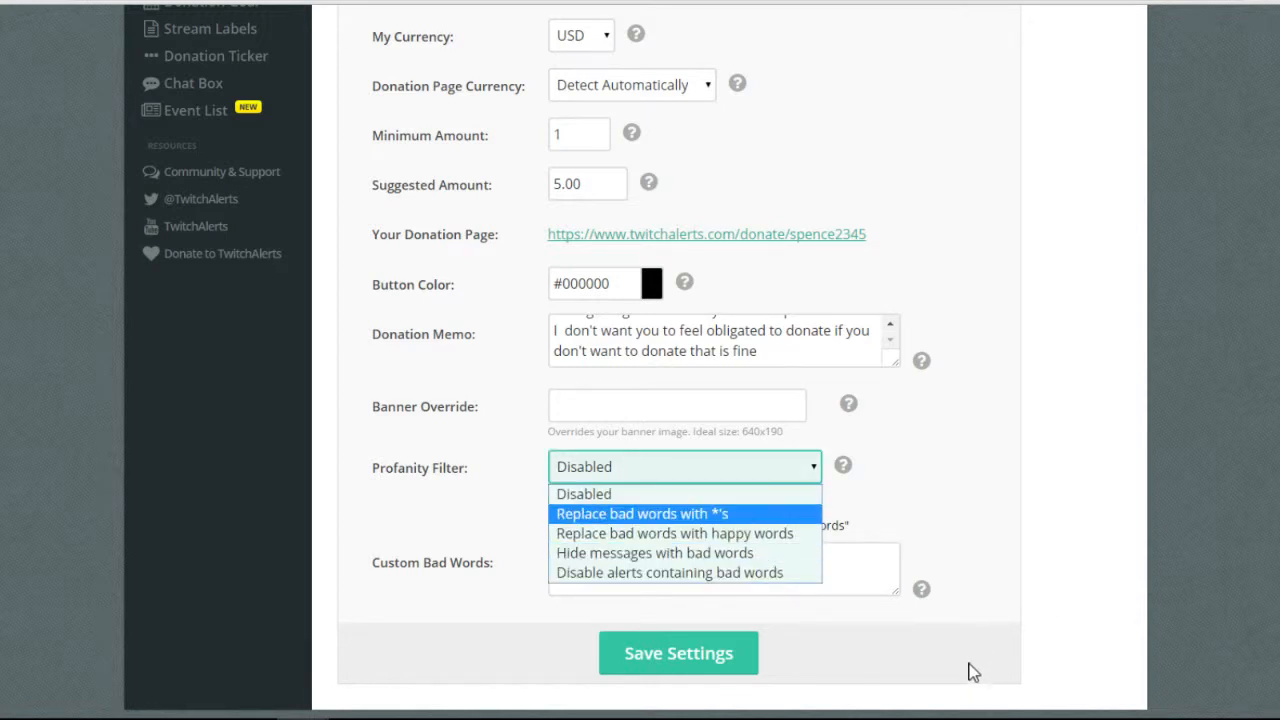
key("Down")
key("Down")
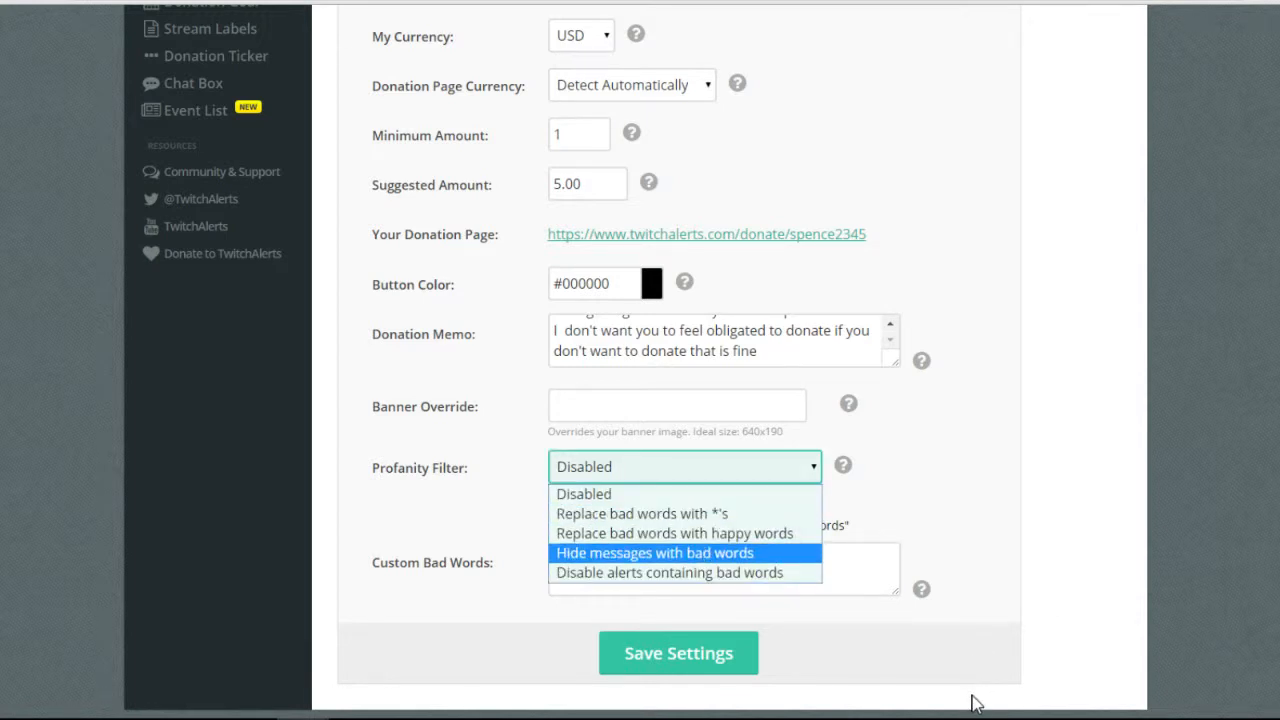
key("Down")
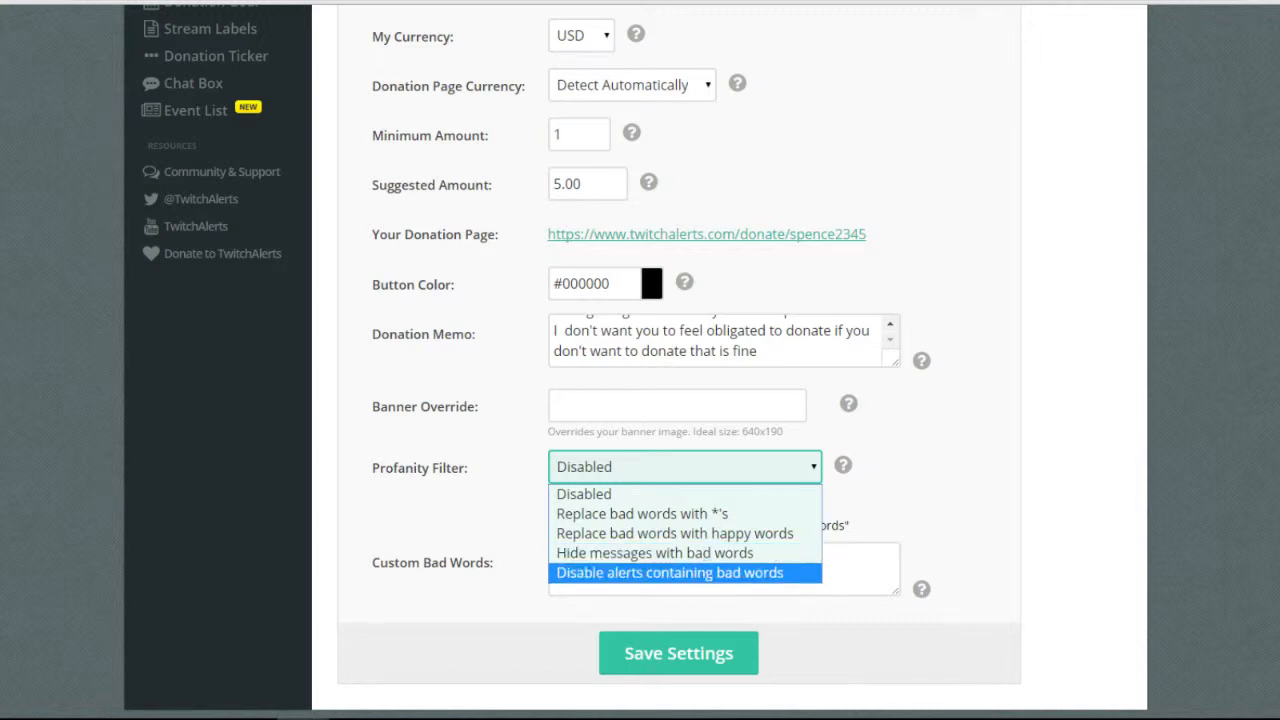
left_click(927, 609)
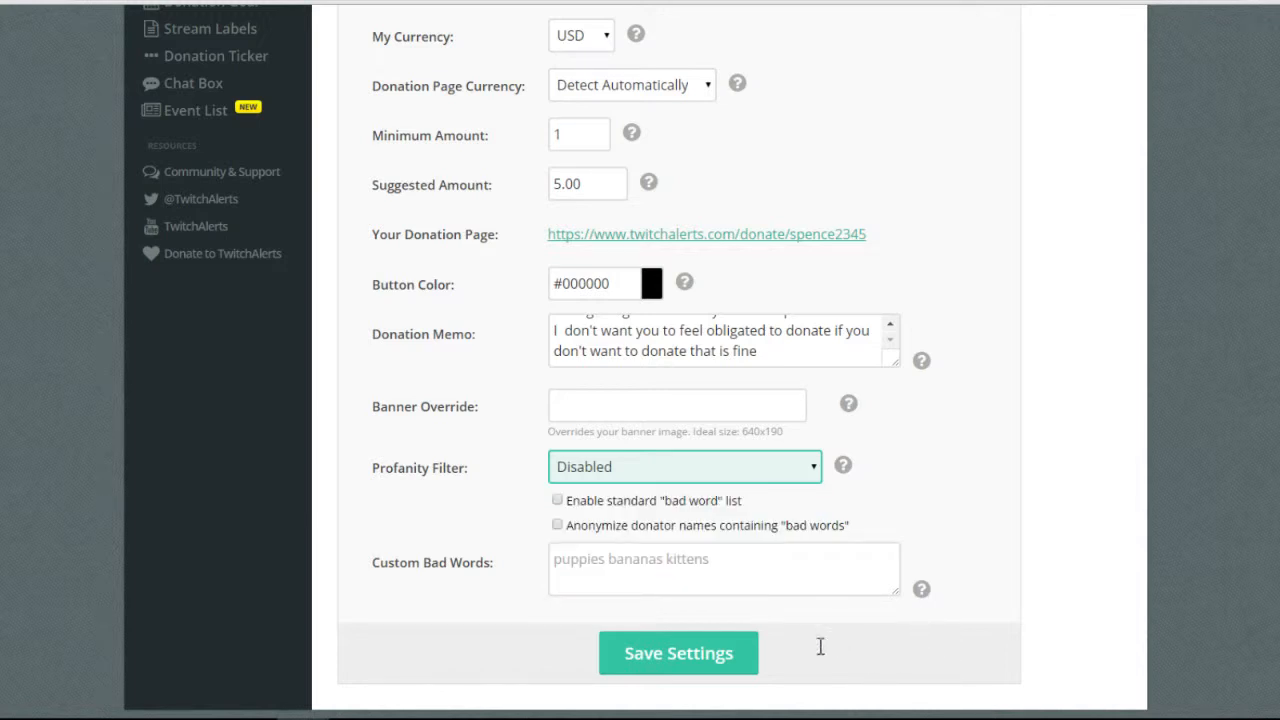
left_click(761, 641)
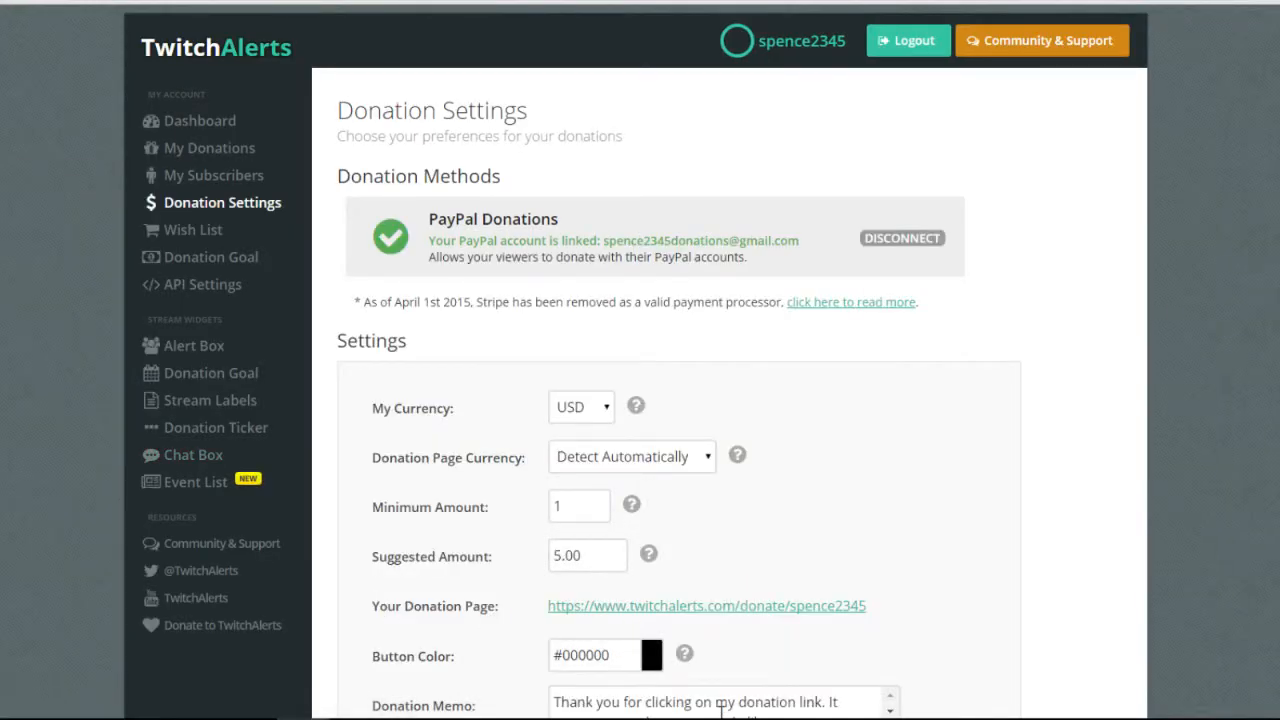
Save the donation settings and change the Suggested Amount to 2.00.
left_click(566, 556)
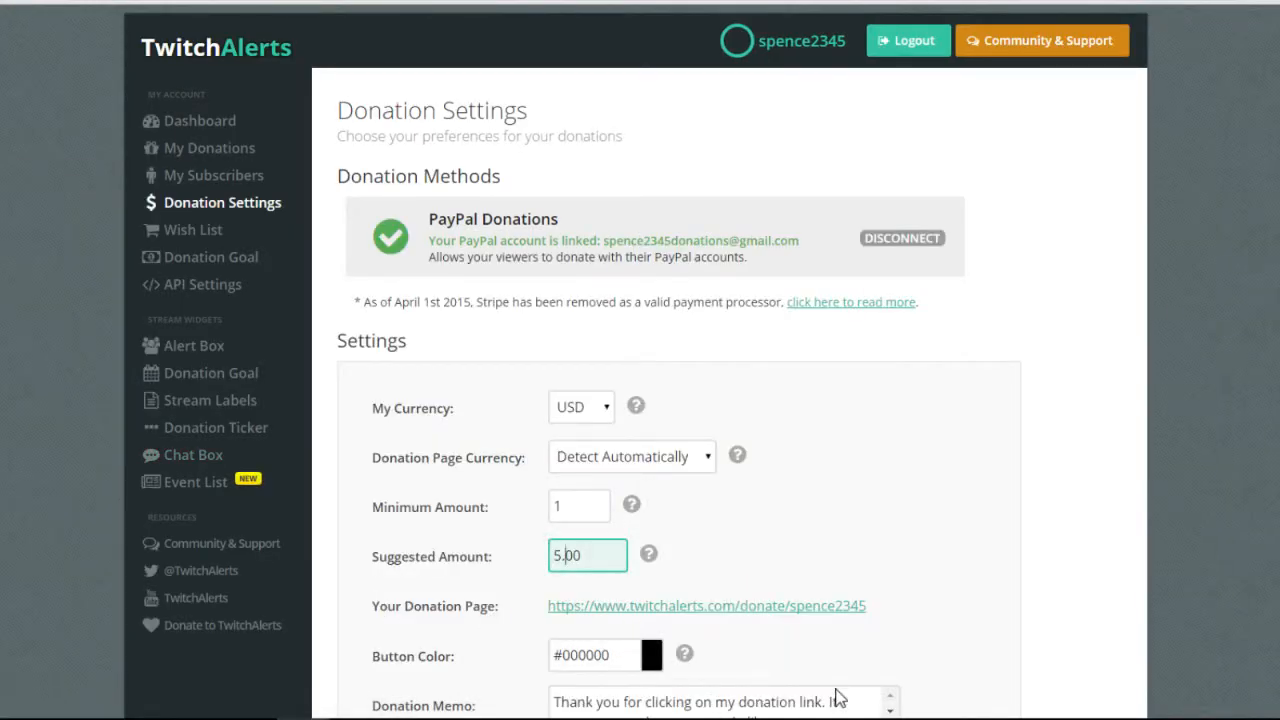
key("BackSpace")
type("2")
scroll(840, 680, "down", 3)
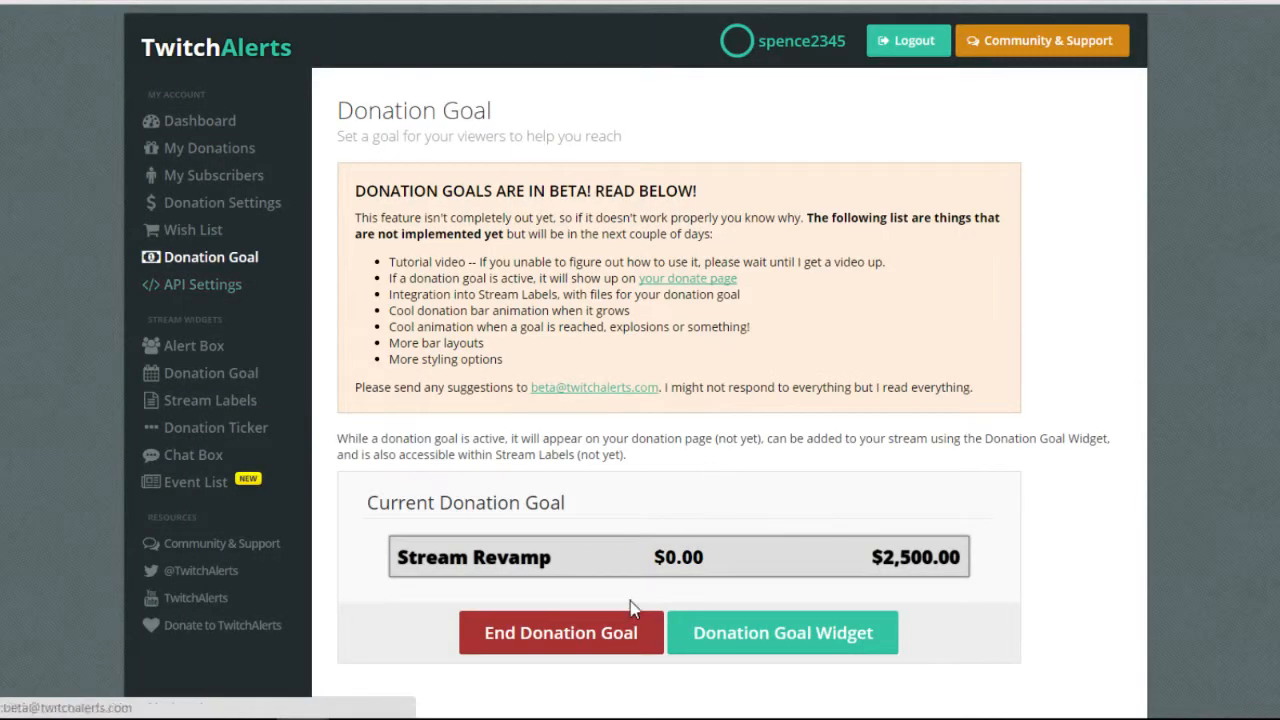
scroll(1000, 690, "down", 1)
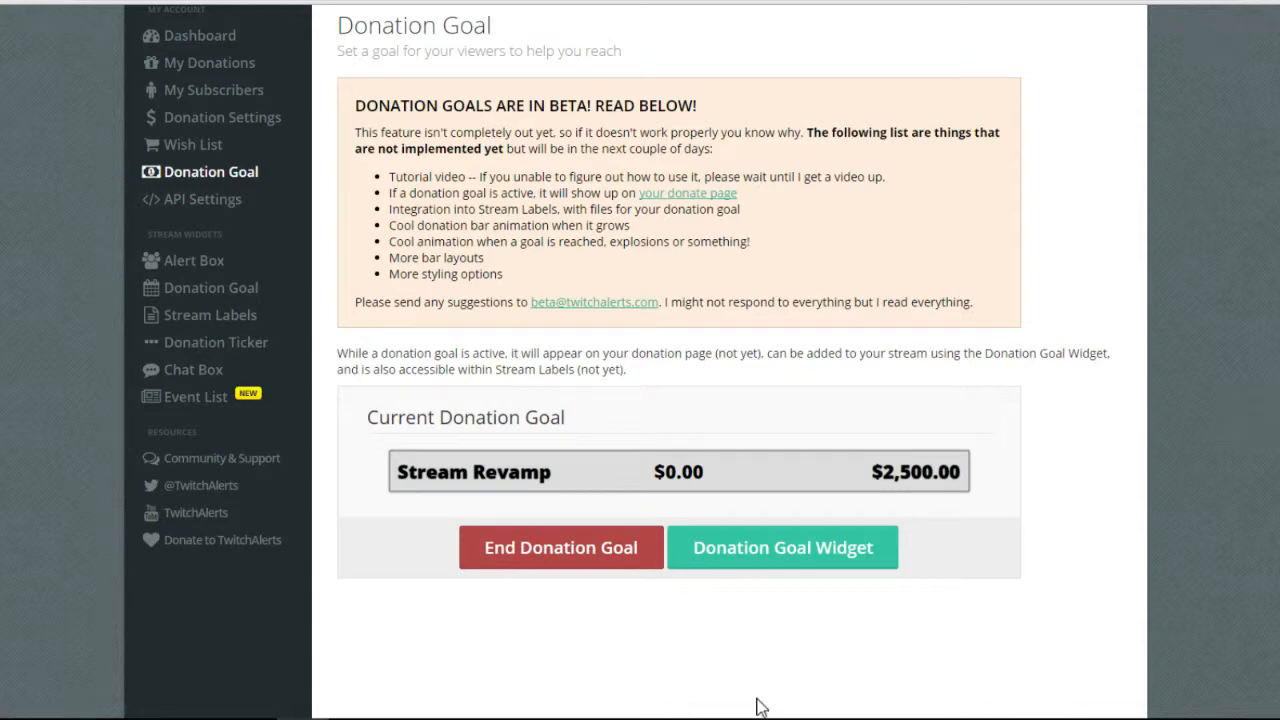
scroll(750, 690, "down", 3)
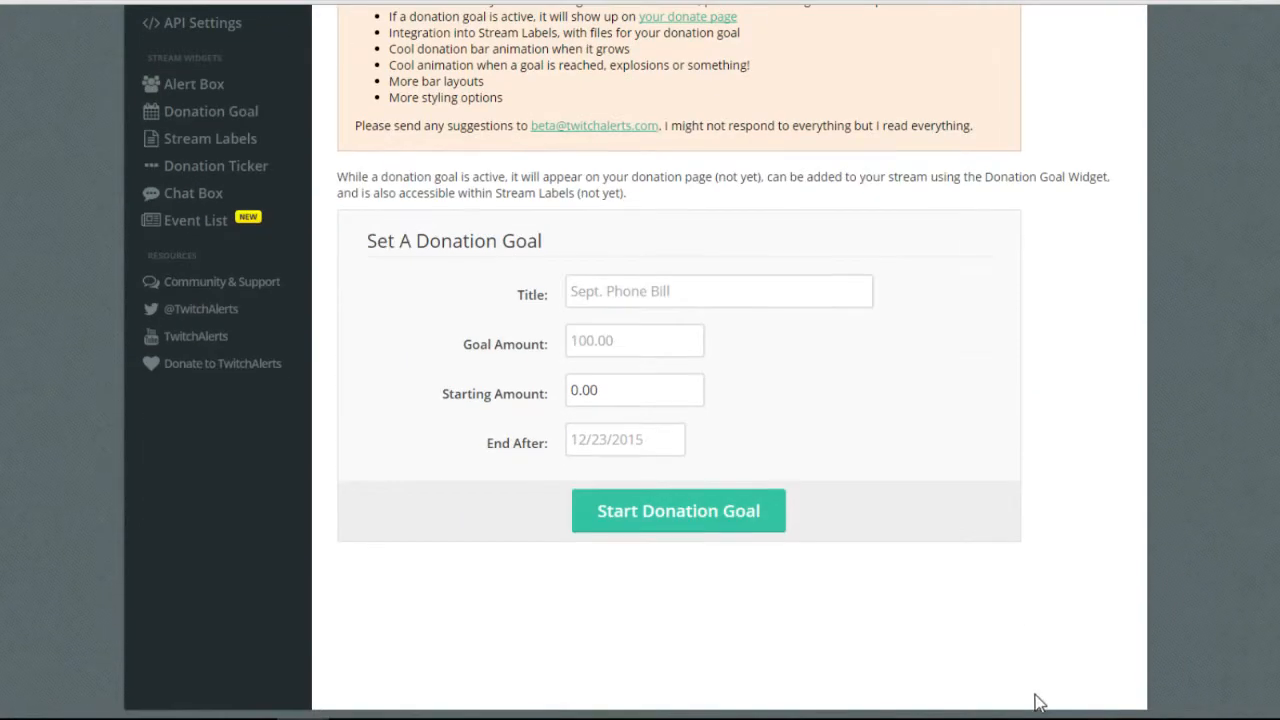
scroll(823, 434, "up", 2)
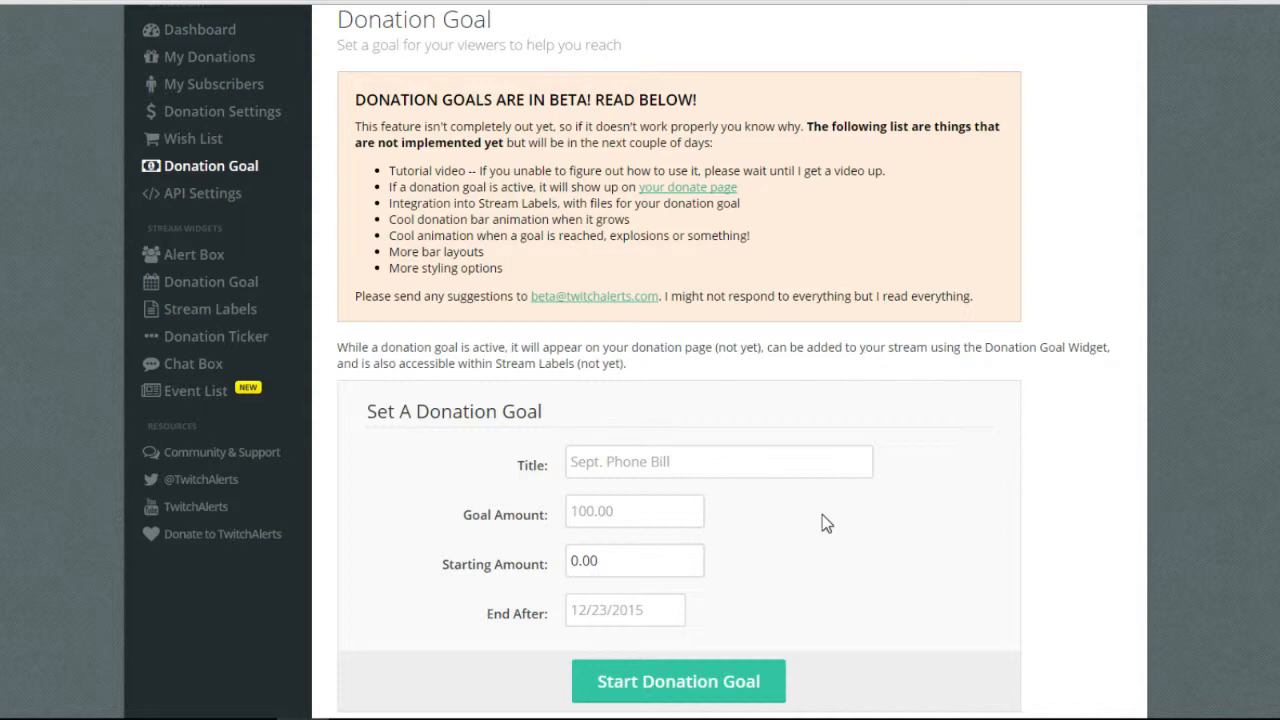
Review the Set A Donation Goal form, clicking into its Title field.
left_click(721, 670)
key("shift+Tab")
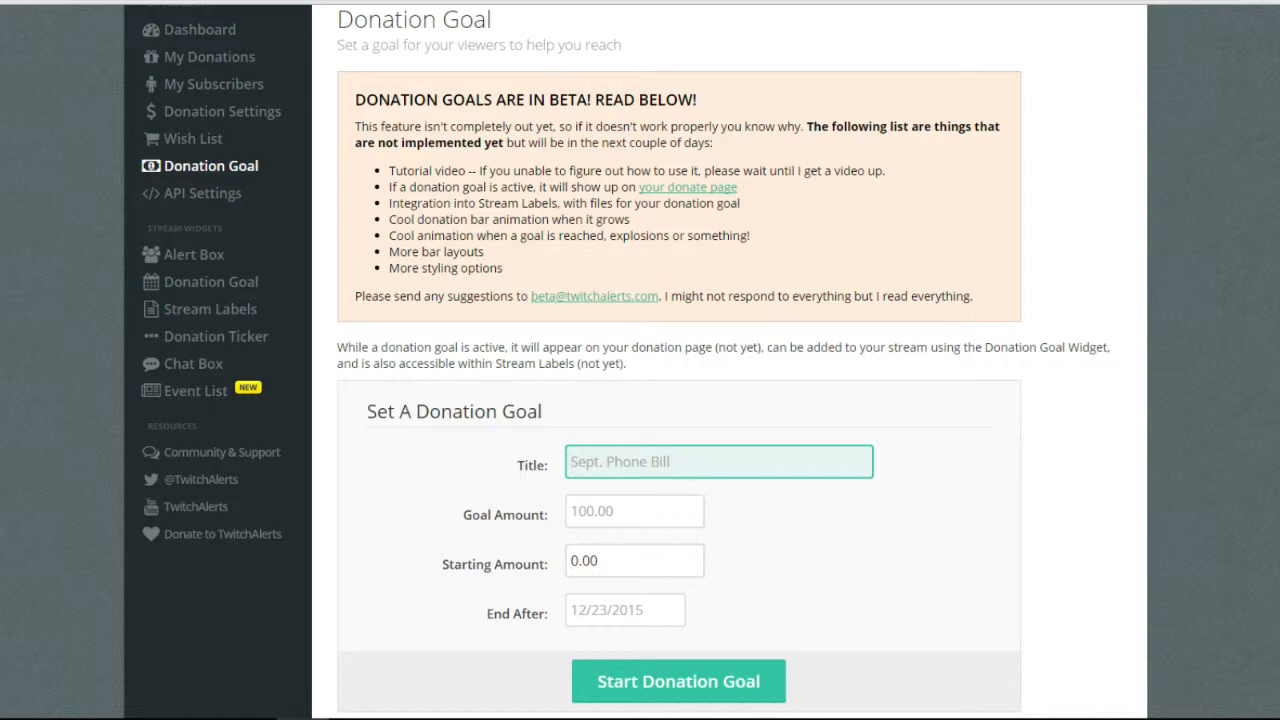
left_click(780, 719)
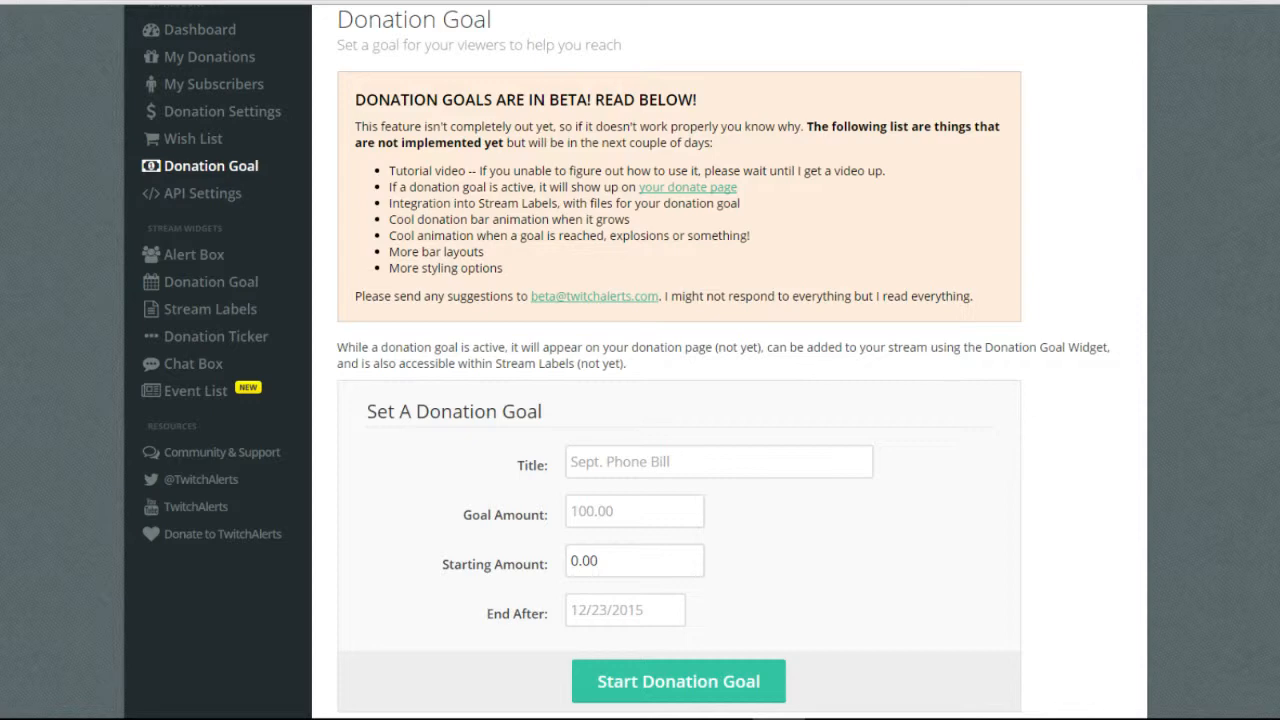
scroll(1125, 665, "down", 2)
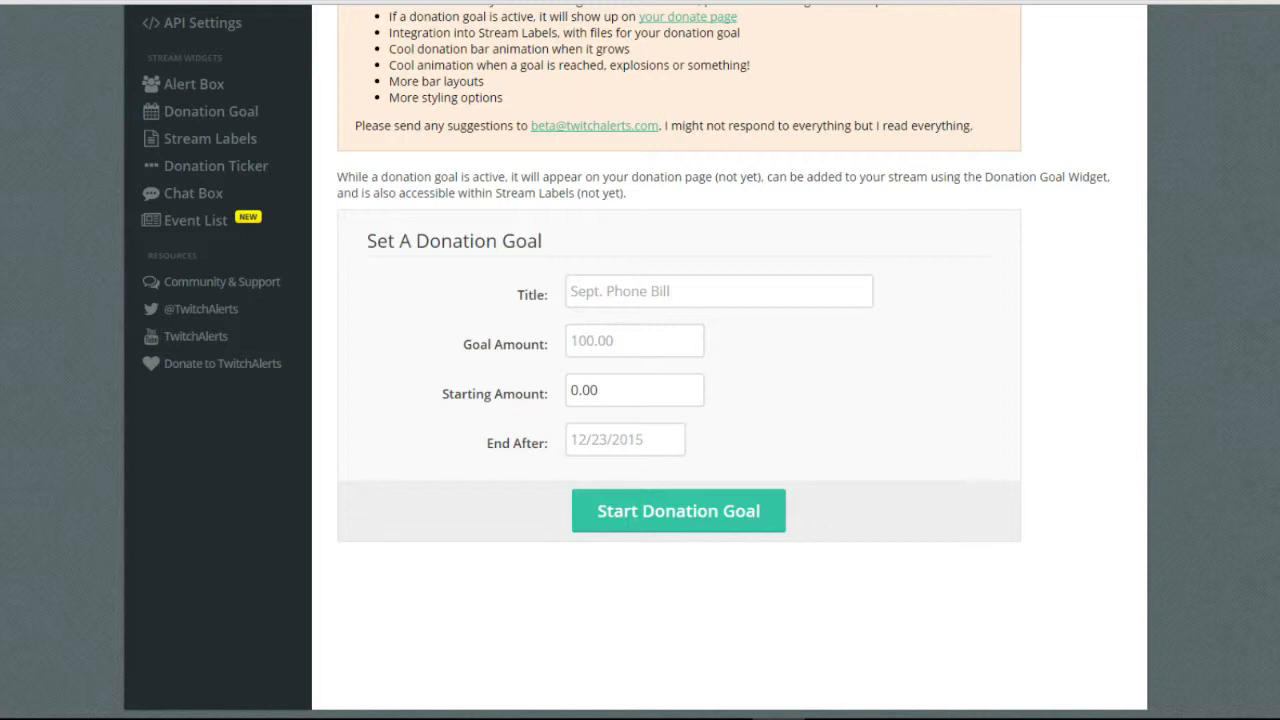
scroll(269, 180, "up", 1)
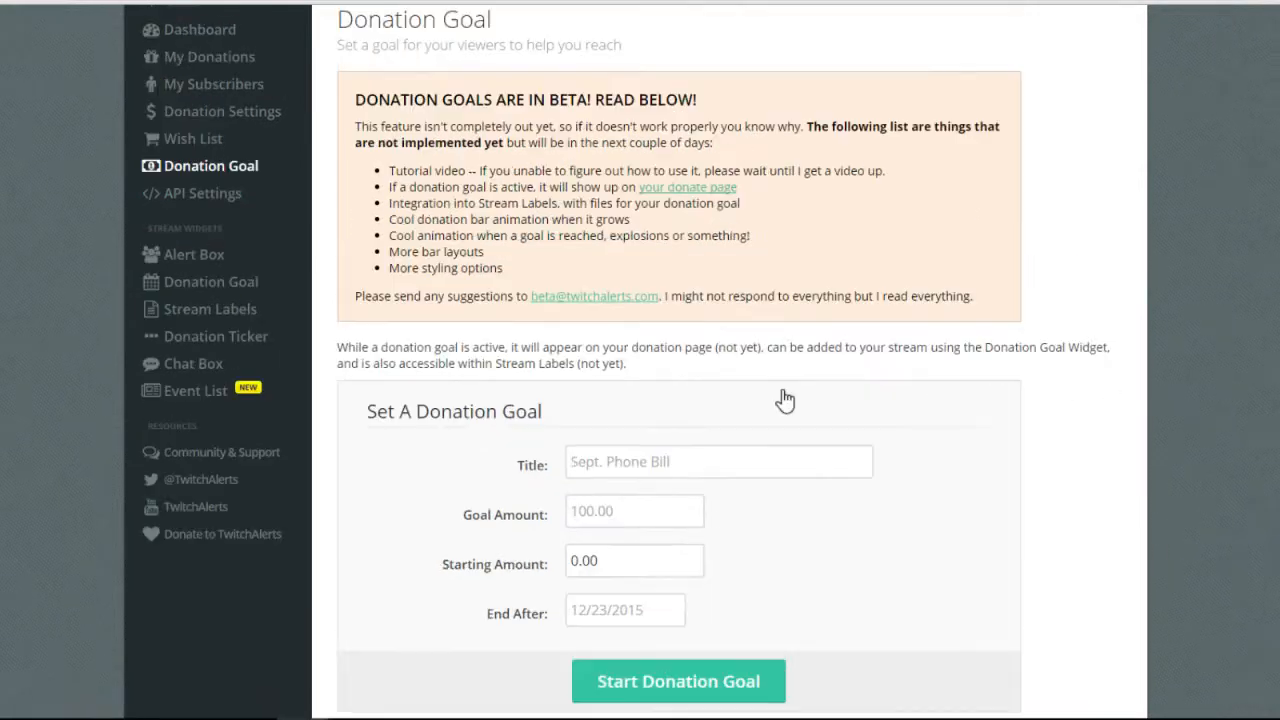
scroll(788, 396, "up", 1)
scroll(737, 480, "down", 2)
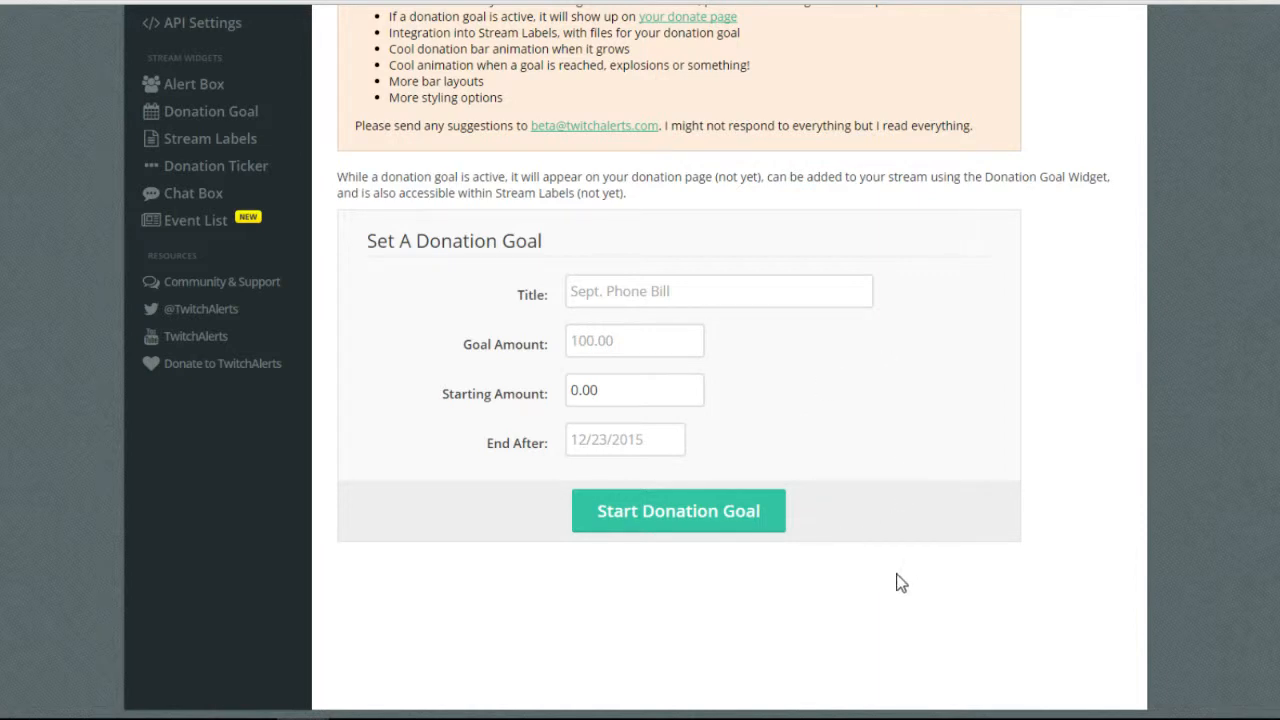
scroll(688, 530, "up", 1)
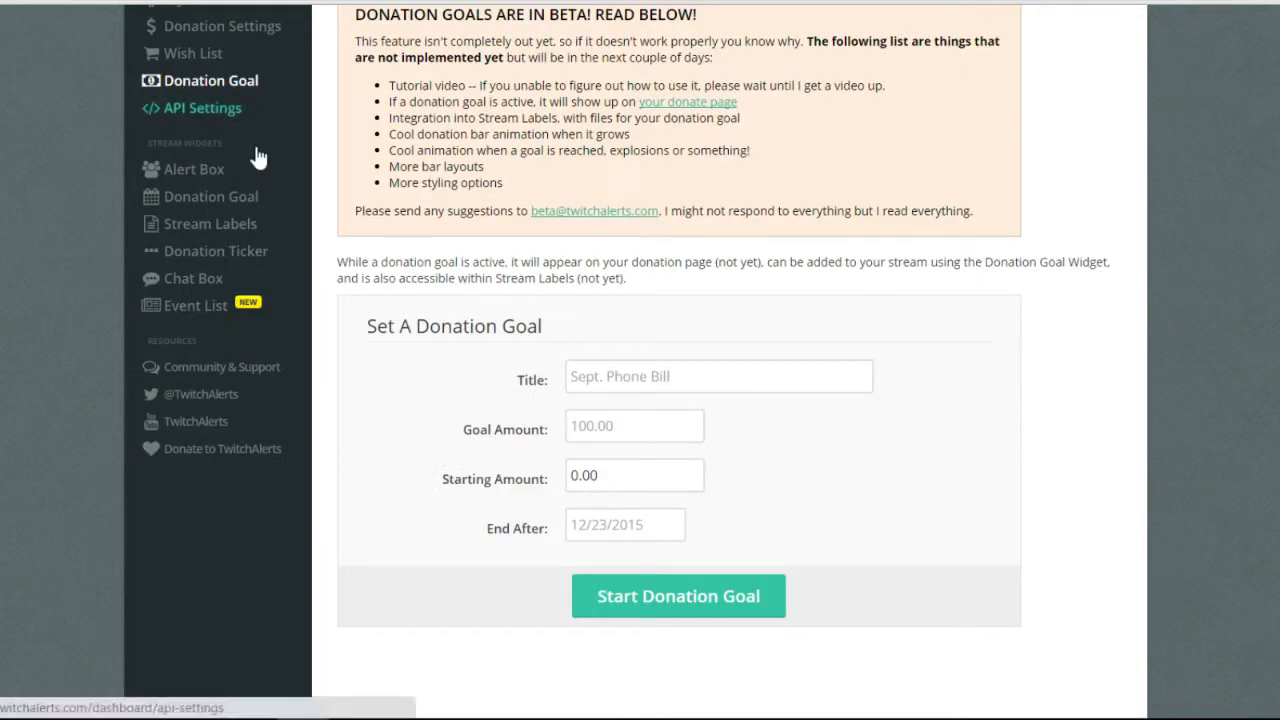
scroll(262, 154, "up", 1)
View the API access token, then open the Alert Box widget page.
left_click(255, 254)
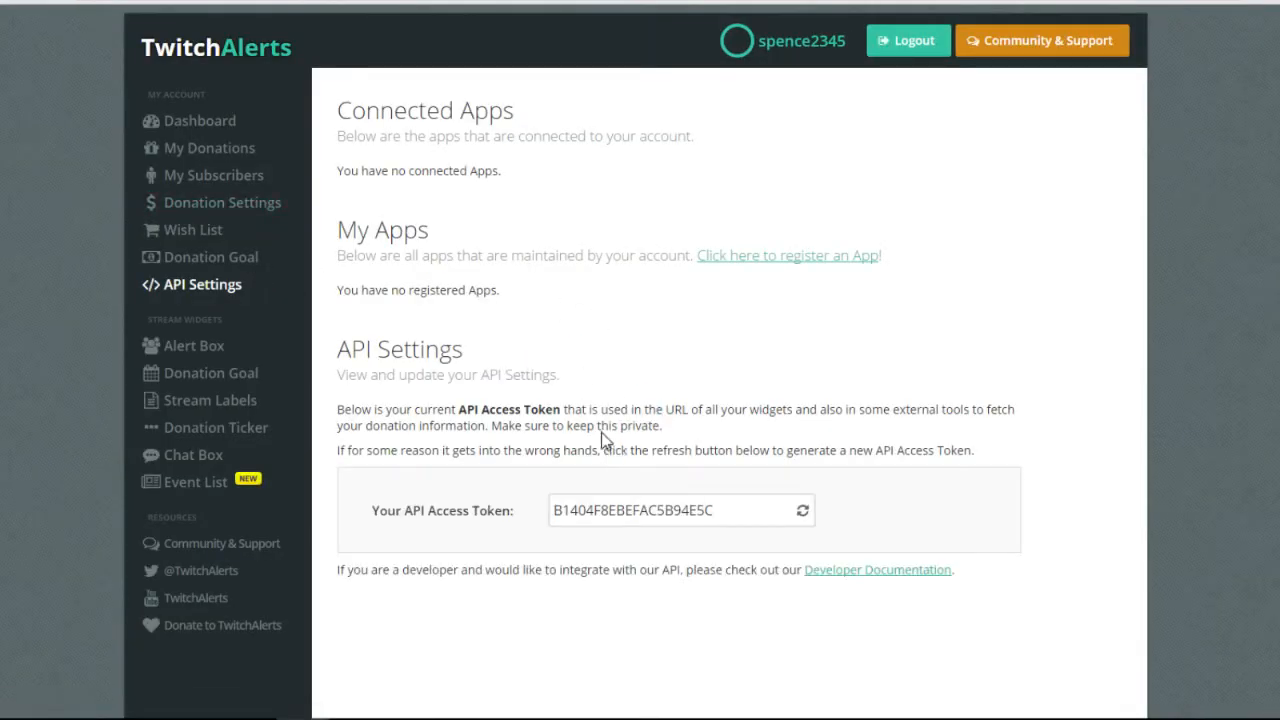
left_click(212, 347)
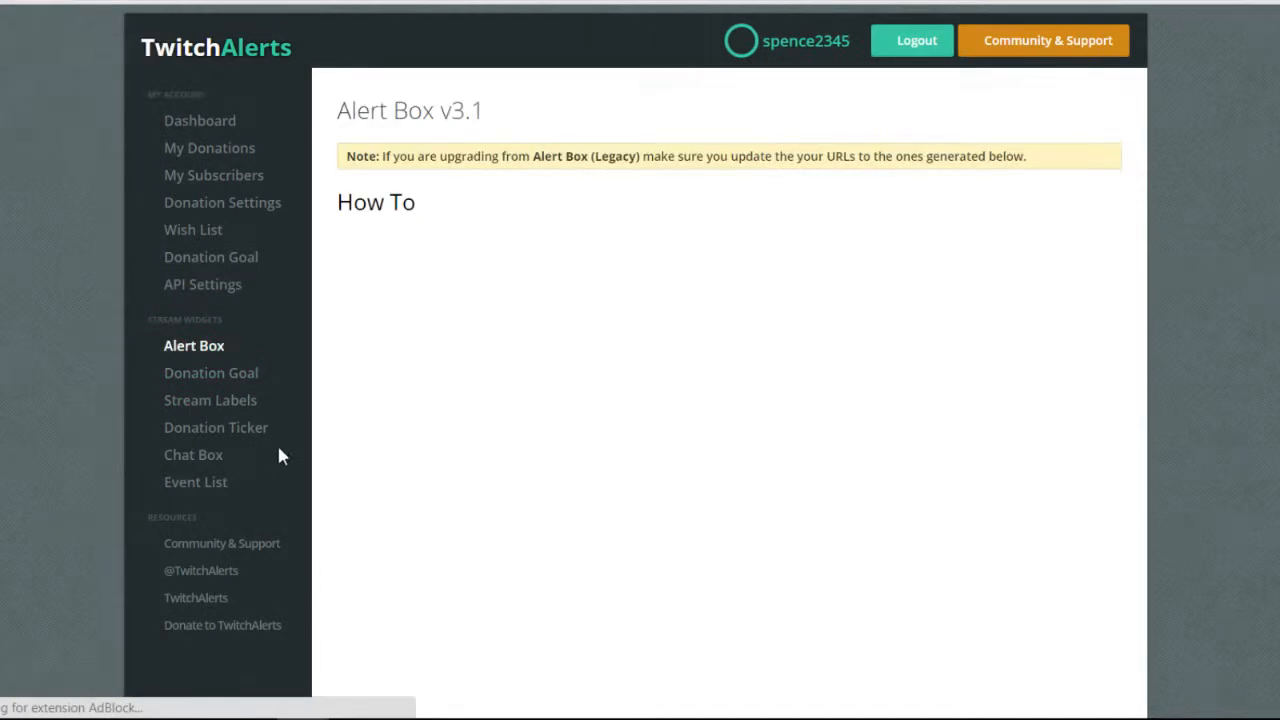
Show a sample follow alert on the Alert Box page.
scroll(455, 435, "down", 1)
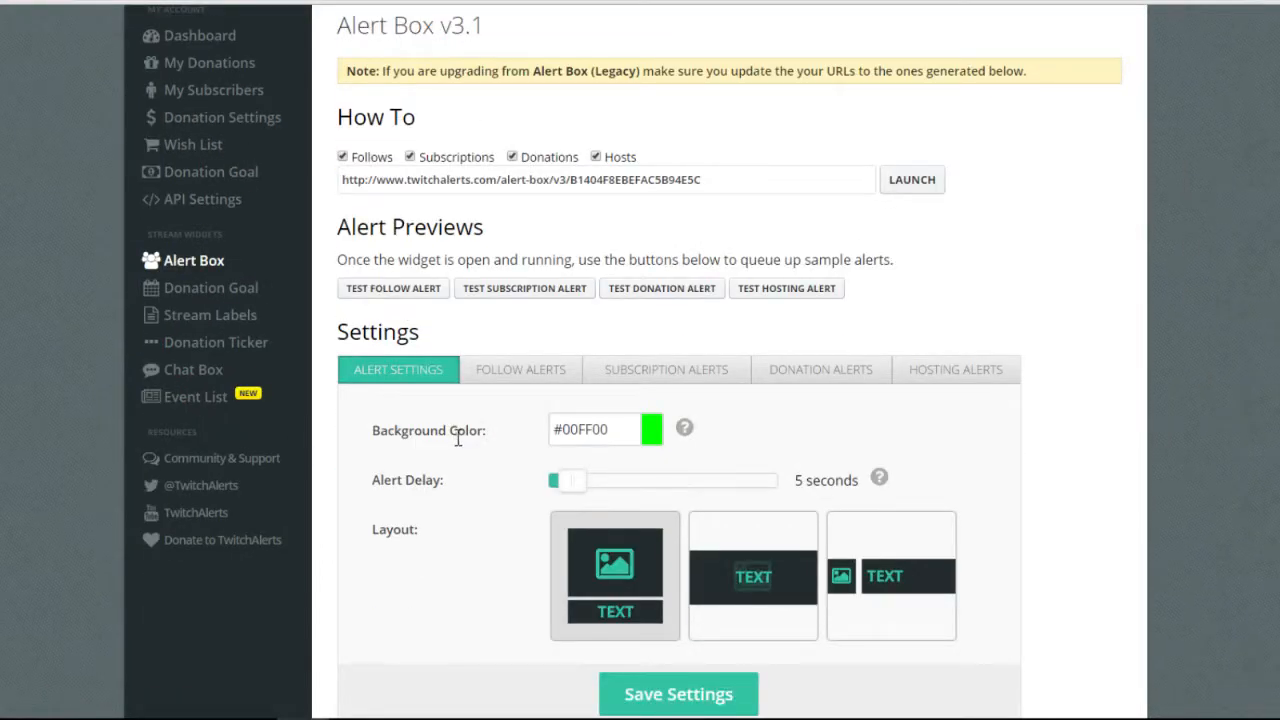
scroll(466, 436, "up", 1)
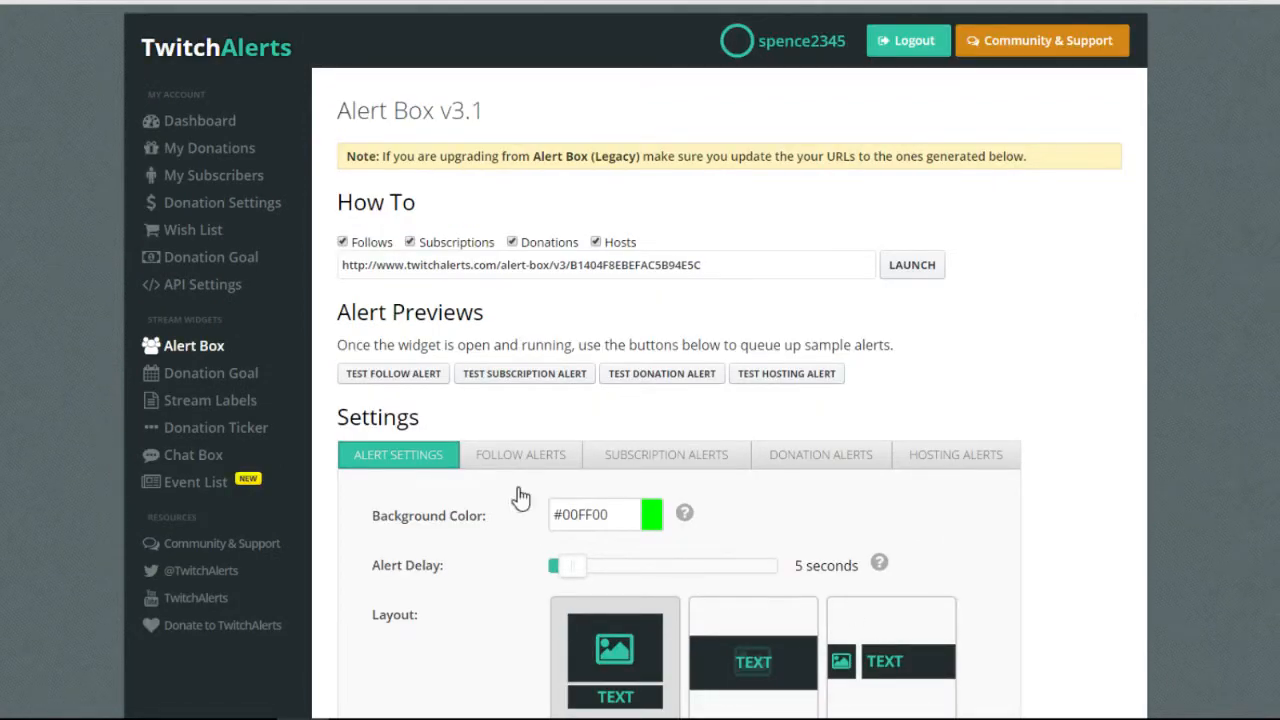
left_click(393, 373)
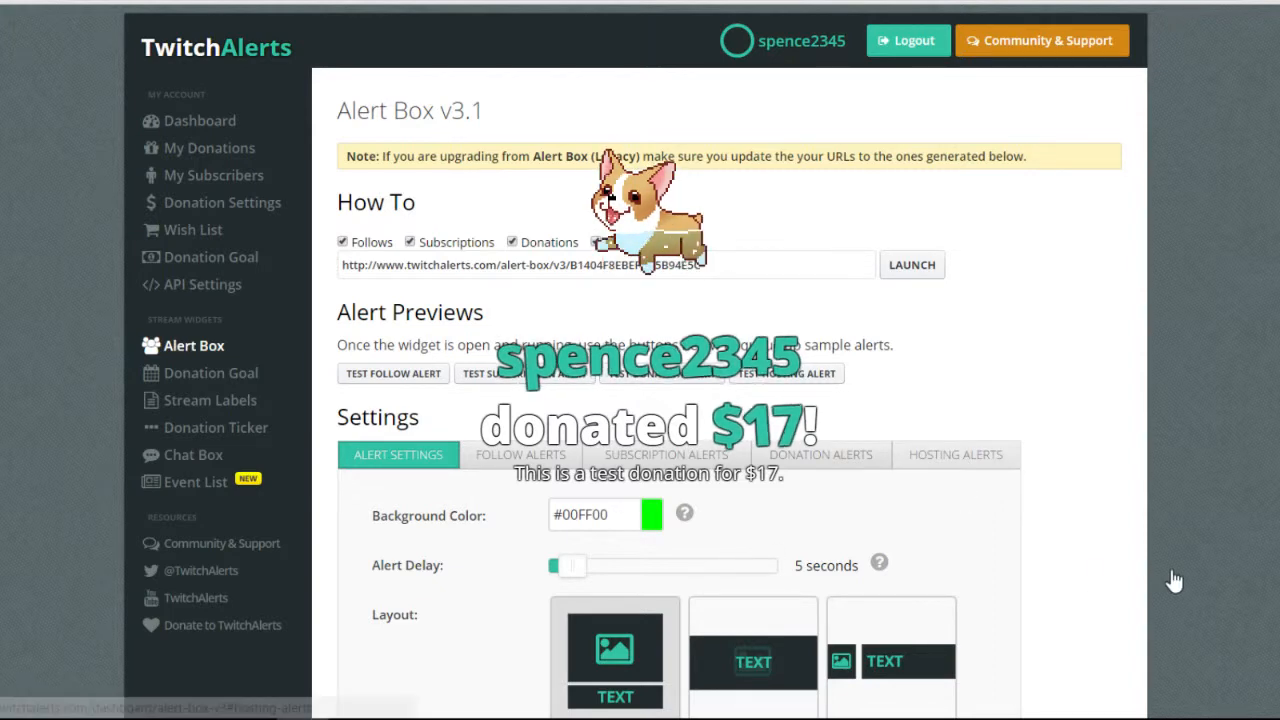
Switch to the Hosting Alerts tab and set hosting alerts to Enabled.
left_click(940, 458)
scroll(940, 458, "down", 7)
scroll(840, 416, "down", 3)
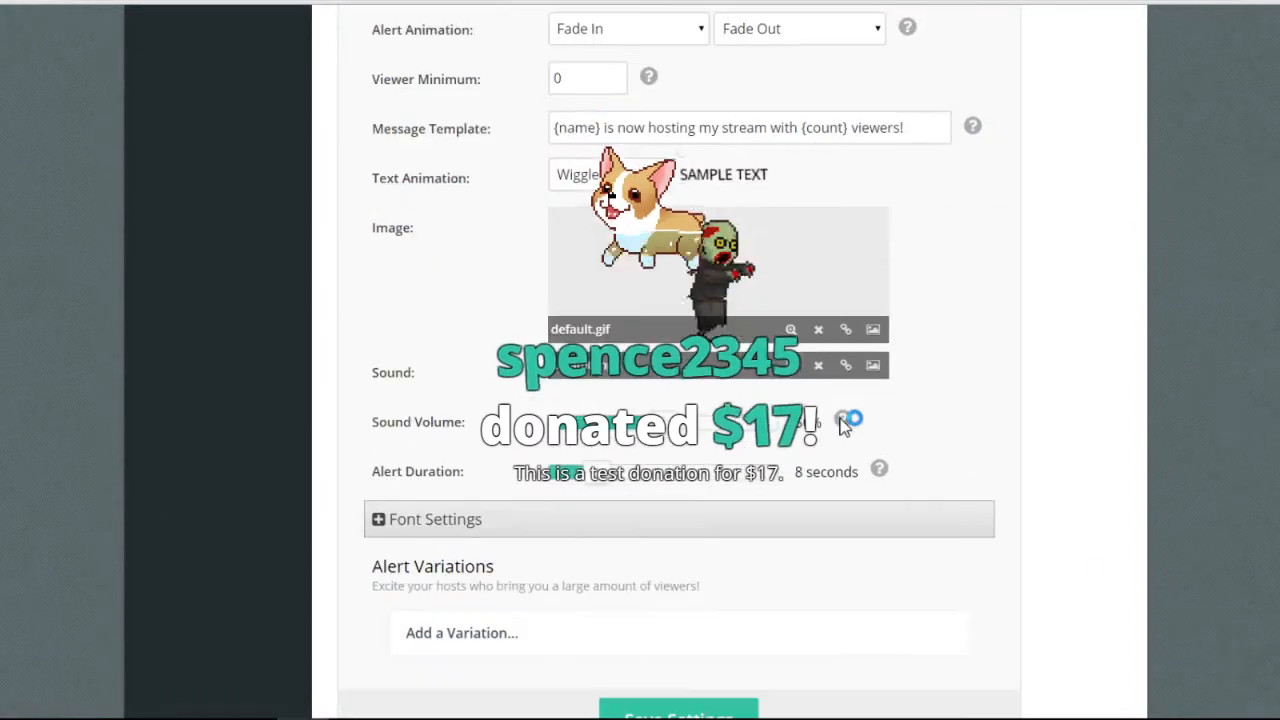
scroll(841, 422, "up", 5)
scroll(845, 426, "up", 3)
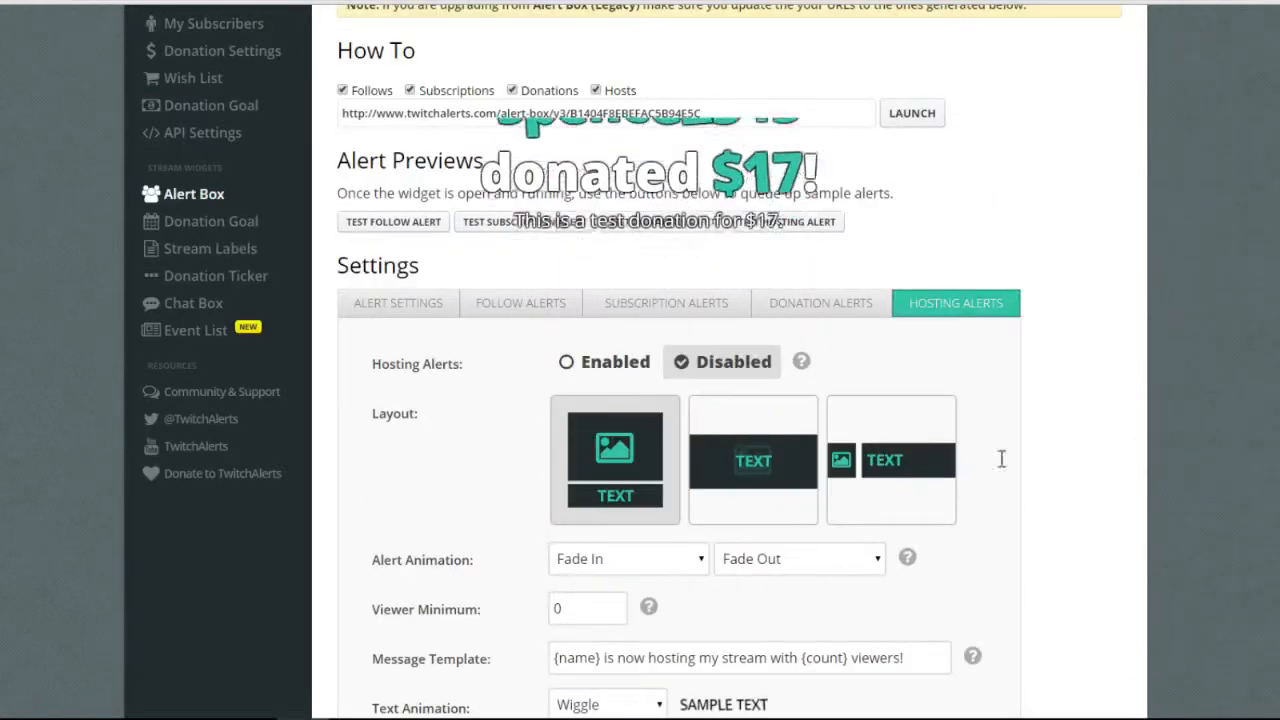
scroll(820, 480, "up", 1)
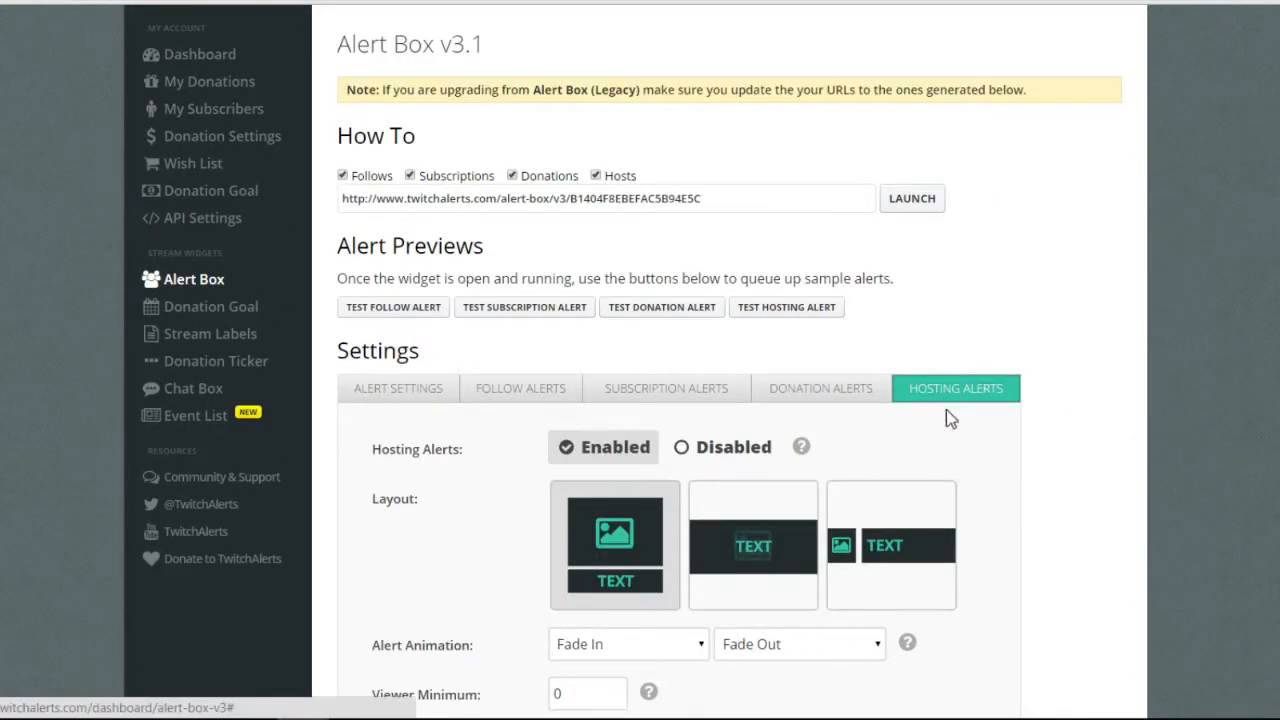
scroll(927, 575, "down", 8)
scroll(949, 700, "up", 5)
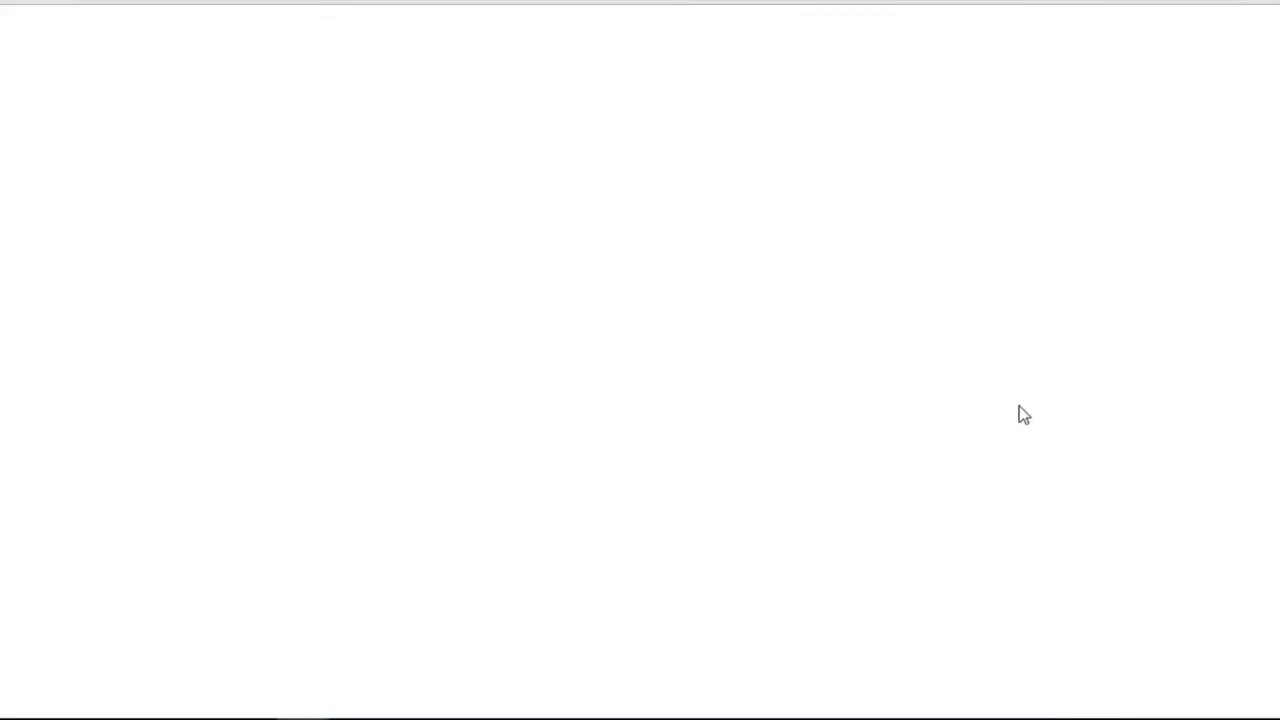
Reopen the hosting alert settings and try the text-over-image alert layout.
left_click(1005, 460)
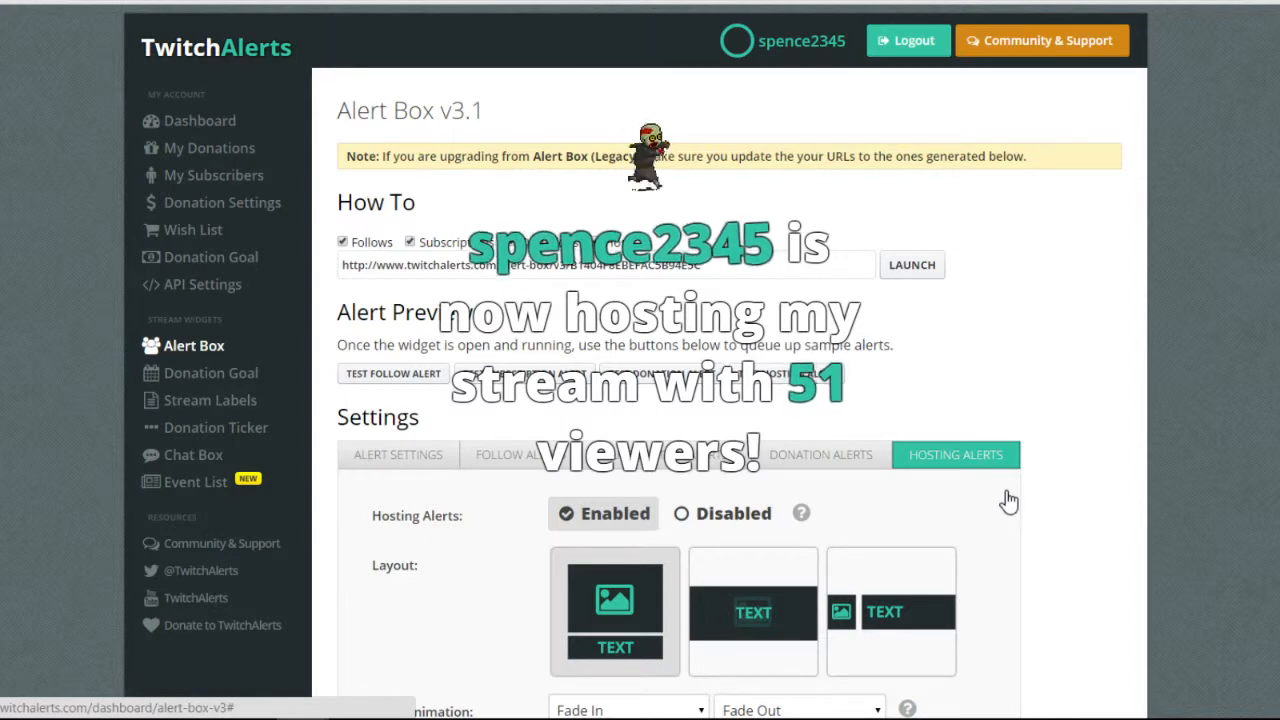
scroll(1014, 534, "down", 2)
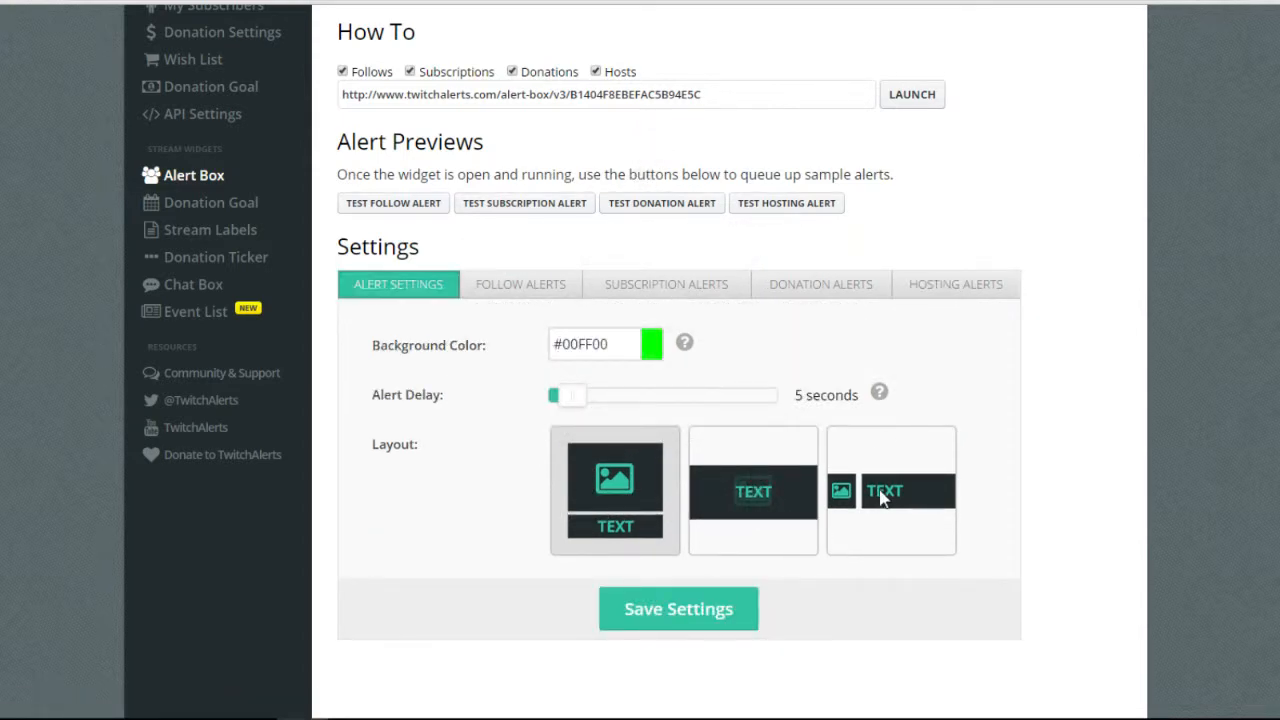
scroll(757, 504, "down", 1)
left_click(757, 425)
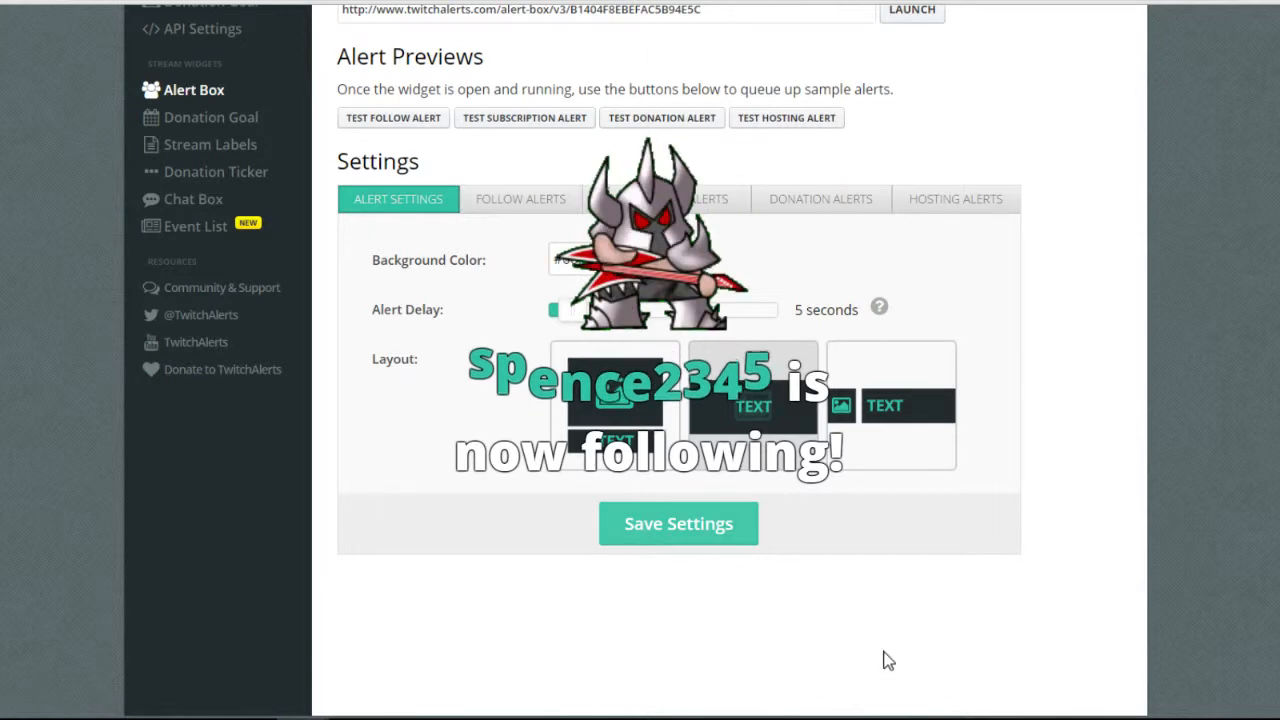
key("F5")
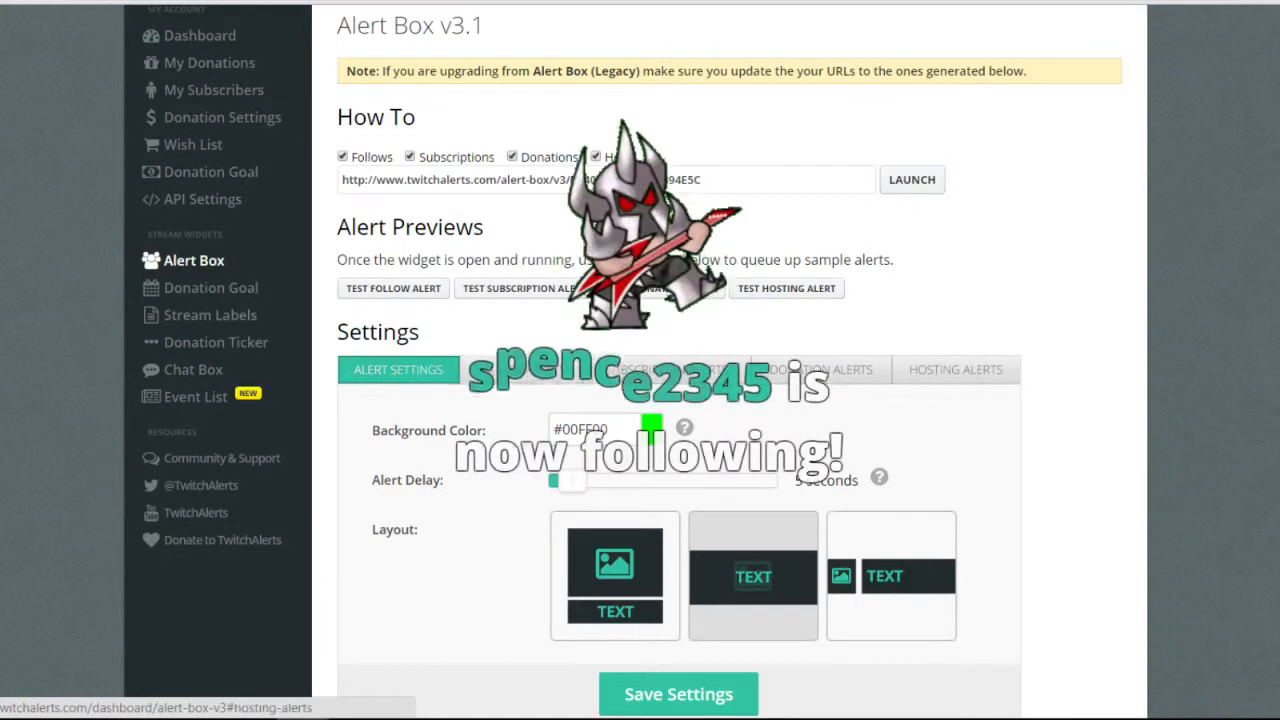
scroll(700, 420, "down", 2)
Switch the layout back to image above text and save the general alert settings.
left_click(637, 425)
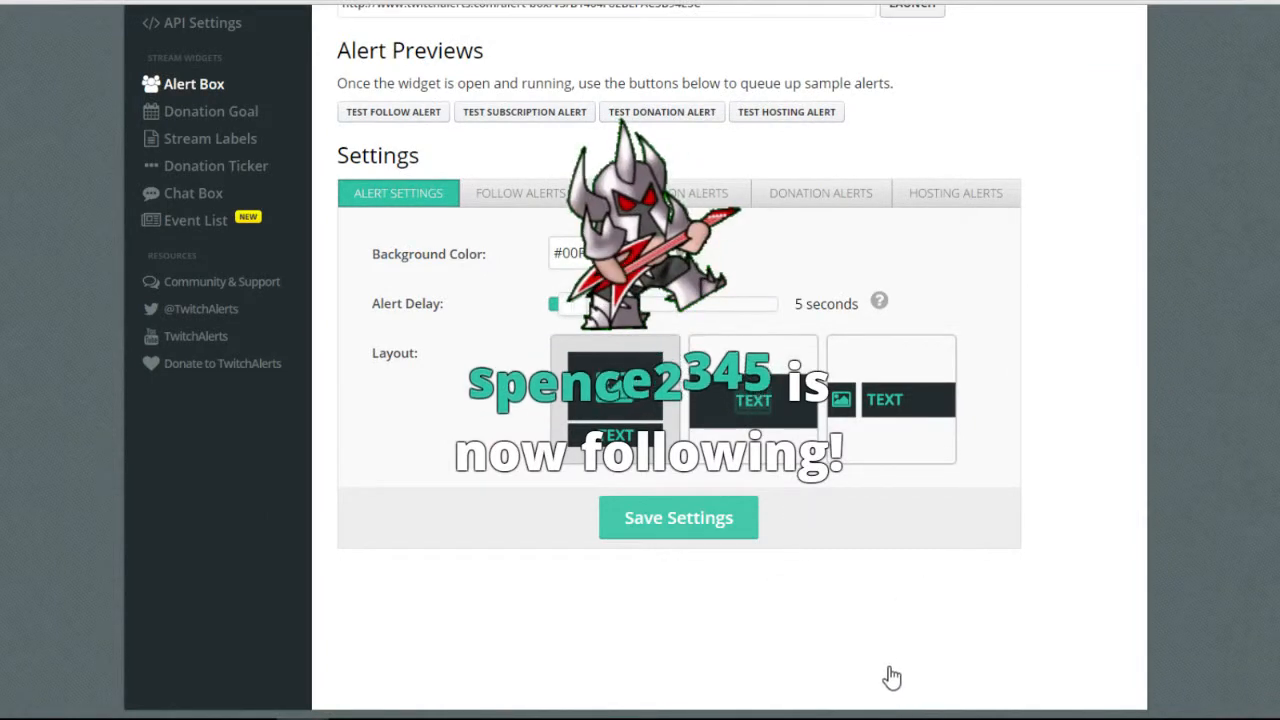
left_click(710, 533)
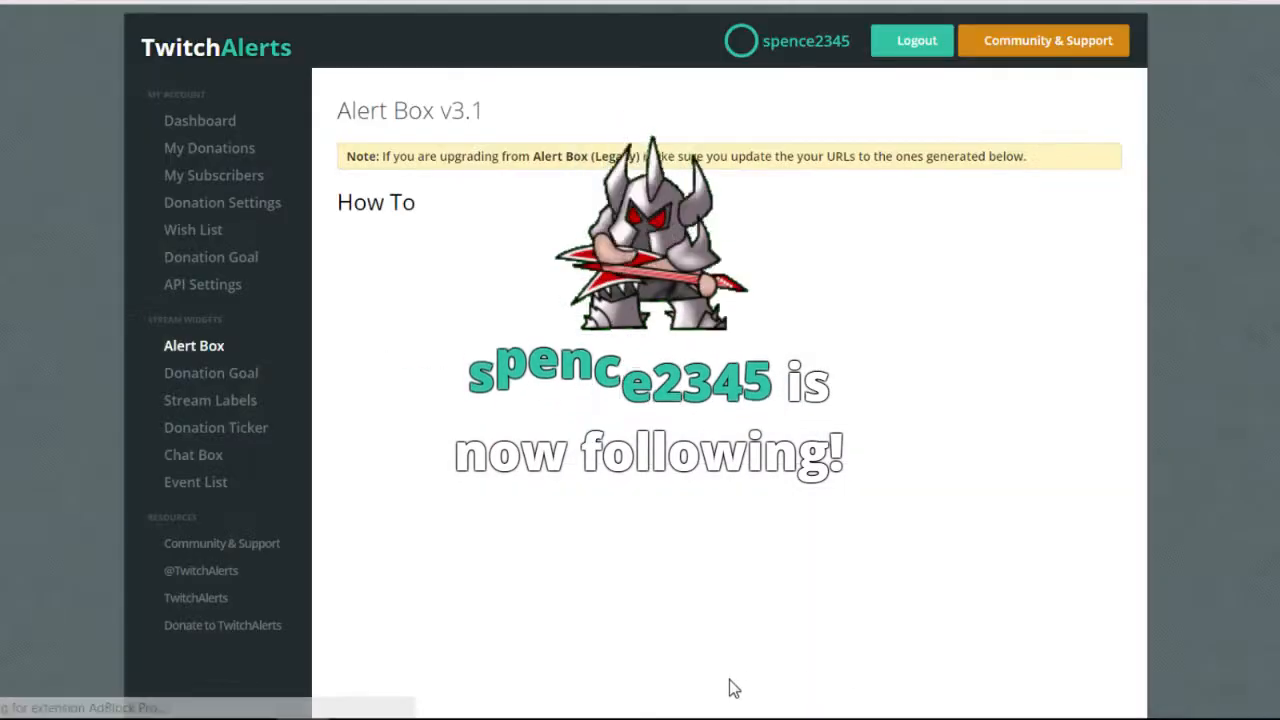
scroll(729, 680, "down", 3)
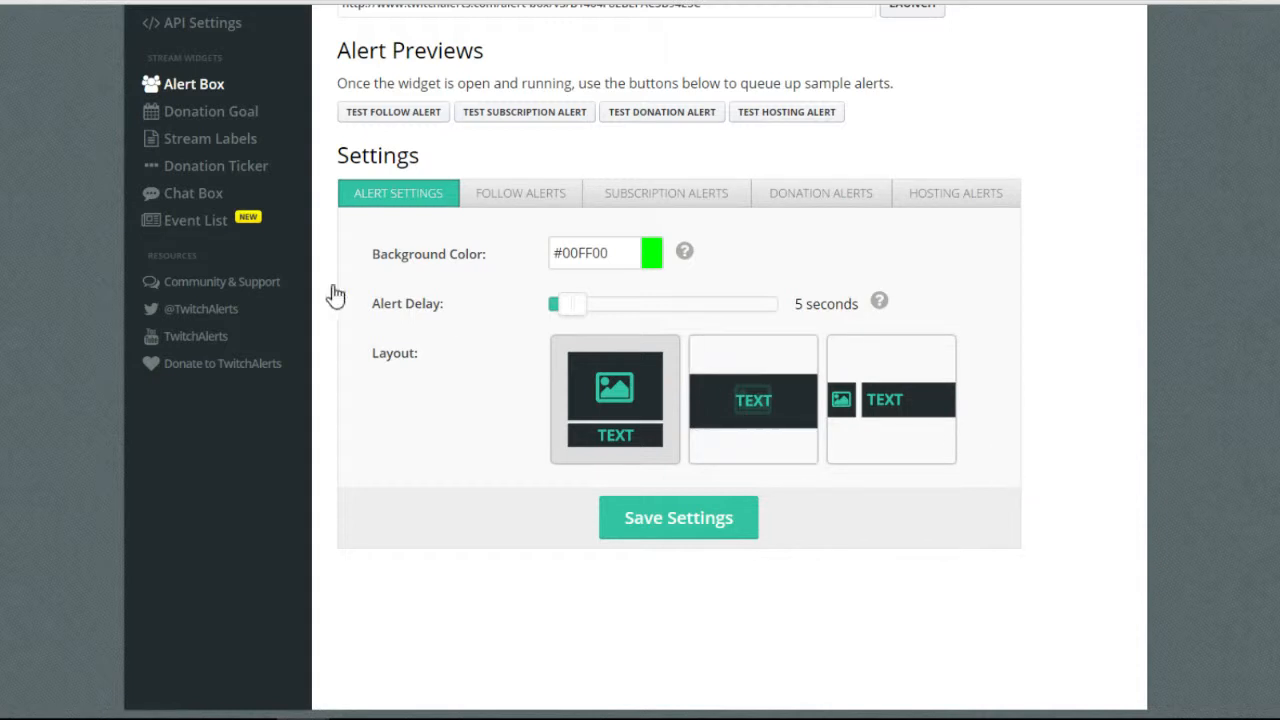
scroll(665, 387, "up", 1)
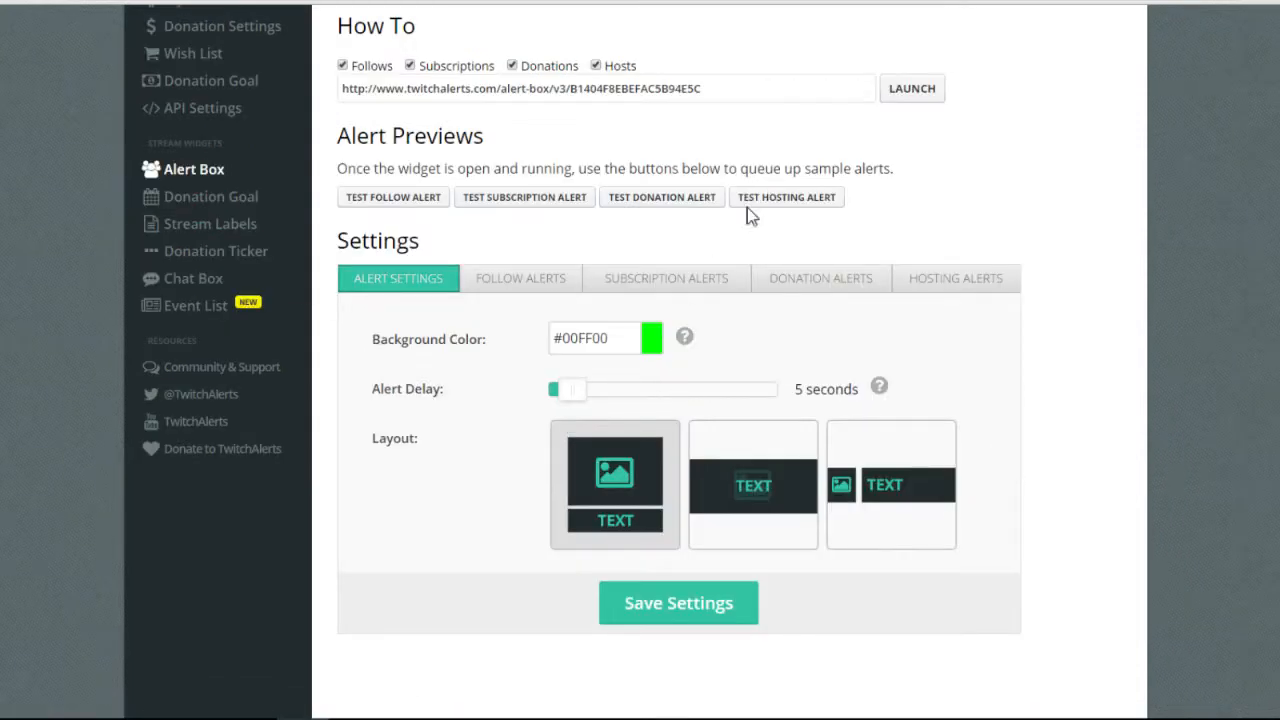
Review the Follow Alerts options (follows enabled, Bounce text, level-up.mp3 at 29%) and save them.
scroll(714, 251, "down", 1)
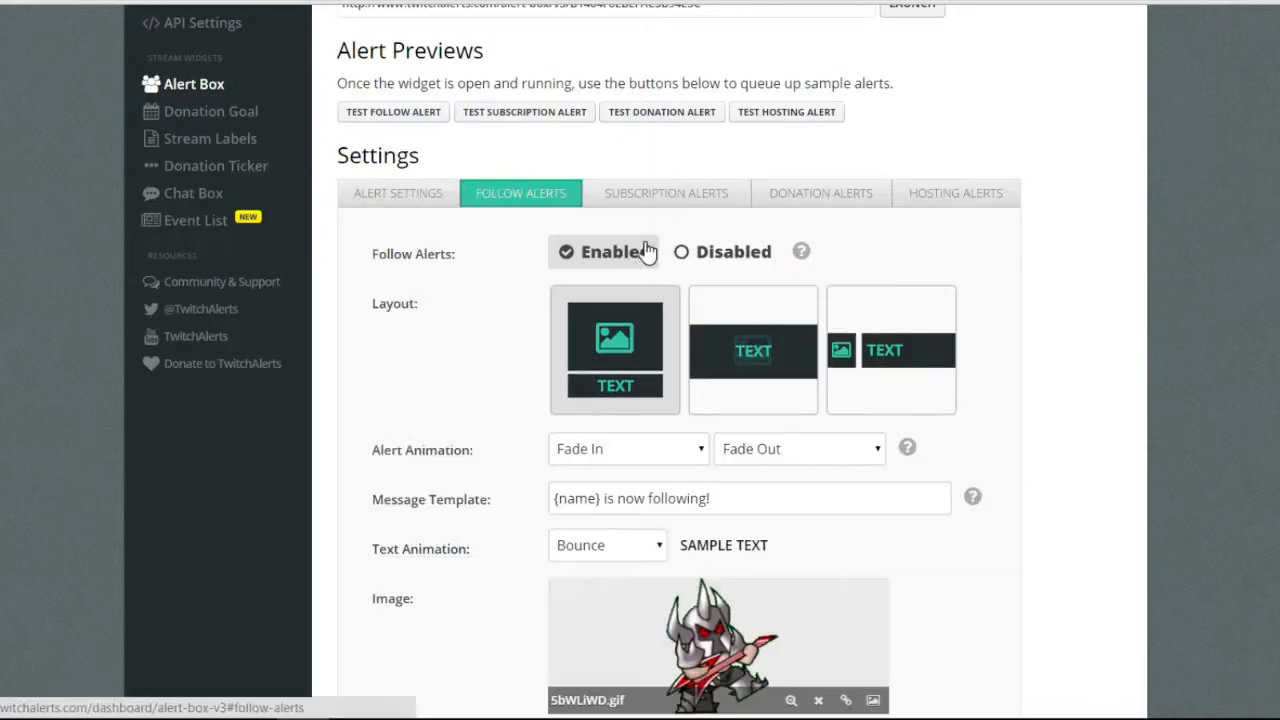
scroll(823, 360, "down", 1)
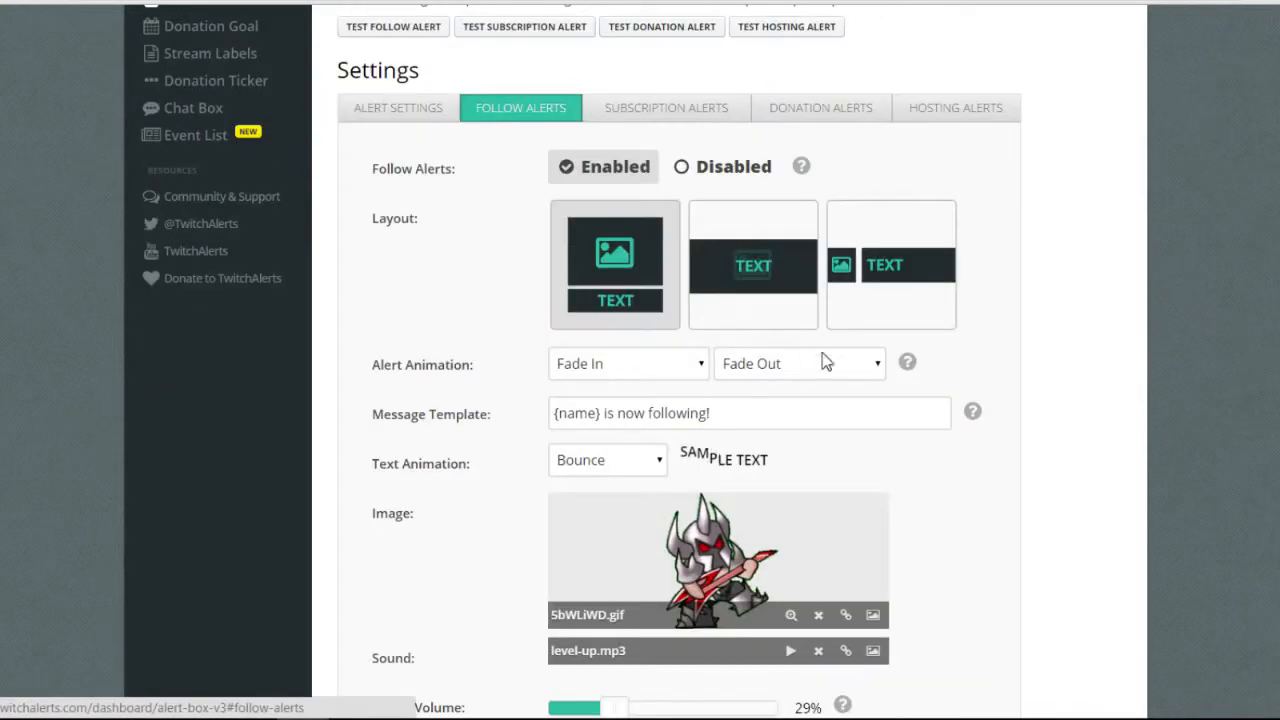
scroll(918, 440, "down", 4)
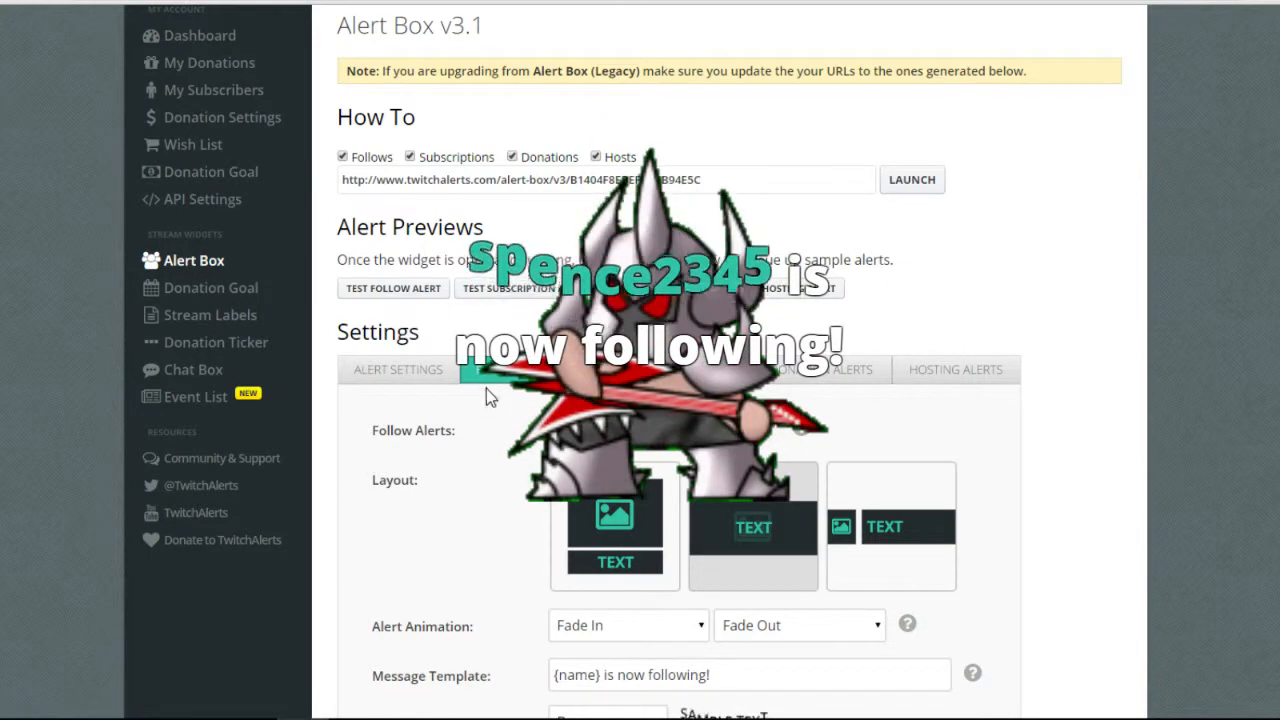
scroll(1106, 283, "down", 4)
scroll(1034, 451, "down", 2)
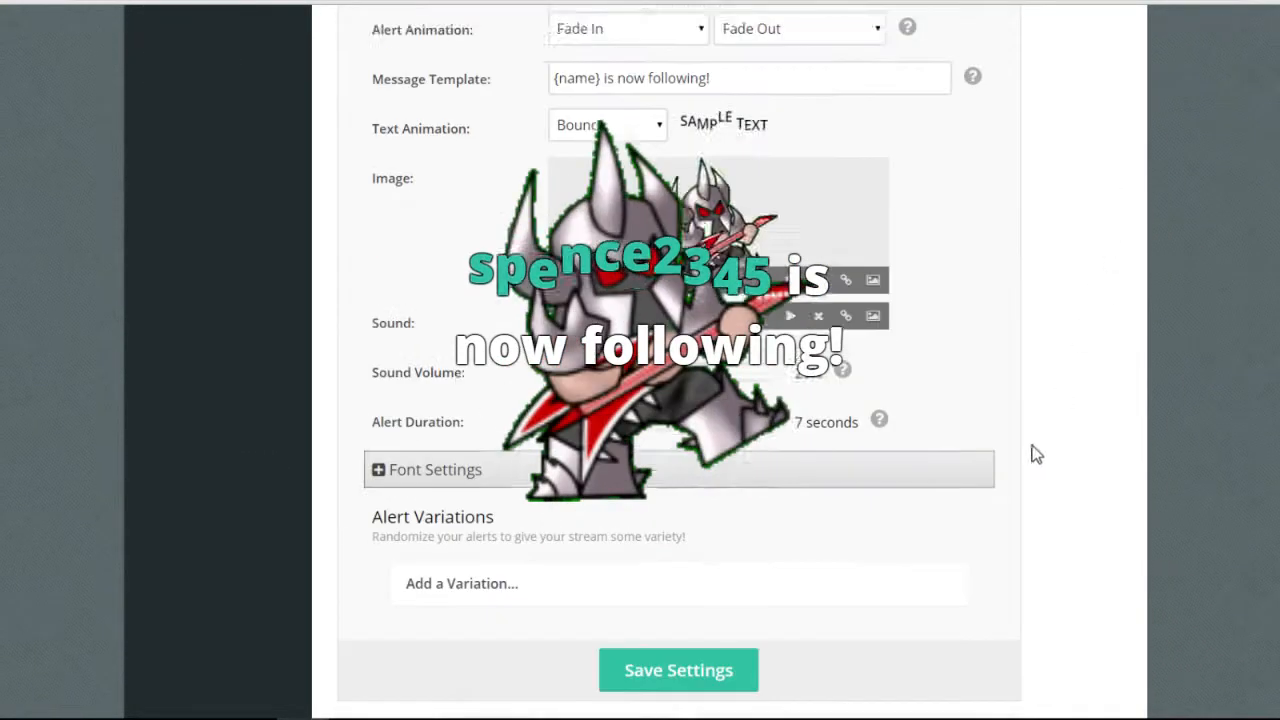
scroll(1034, 451, "up", 2)
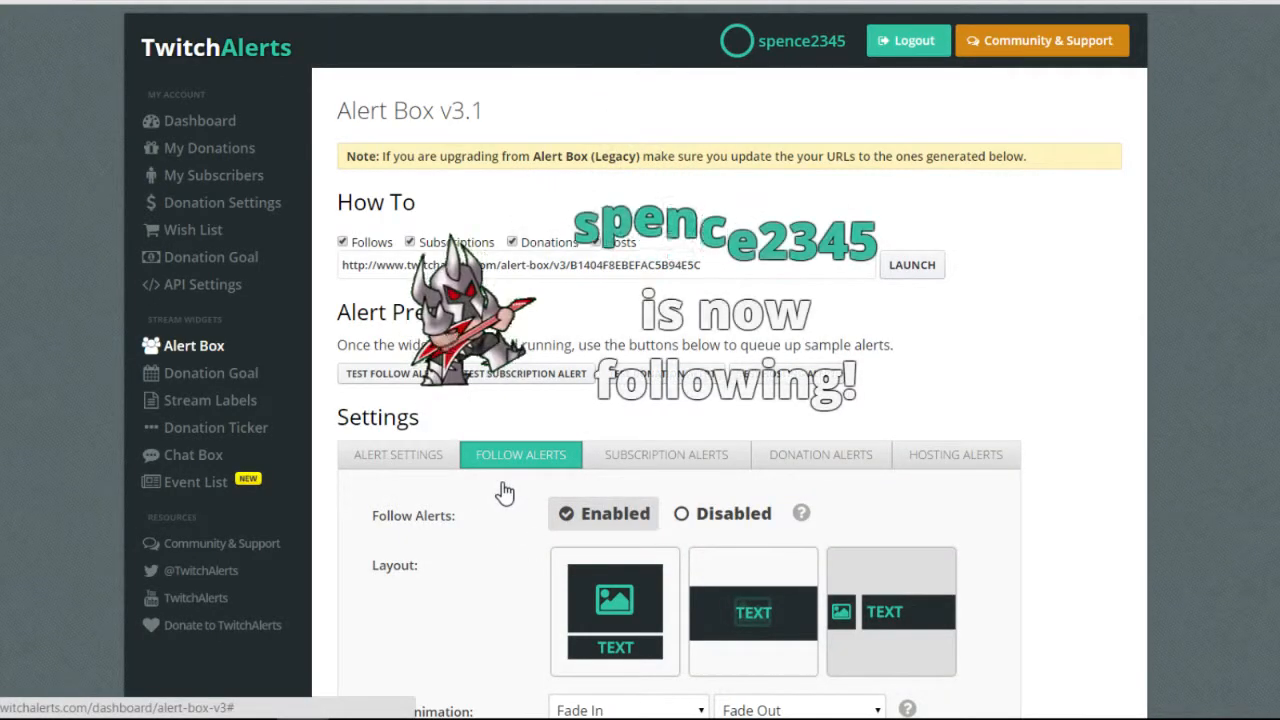
scroll(503, 492, "down", 1)
scroll(506, 492, "down", 2)
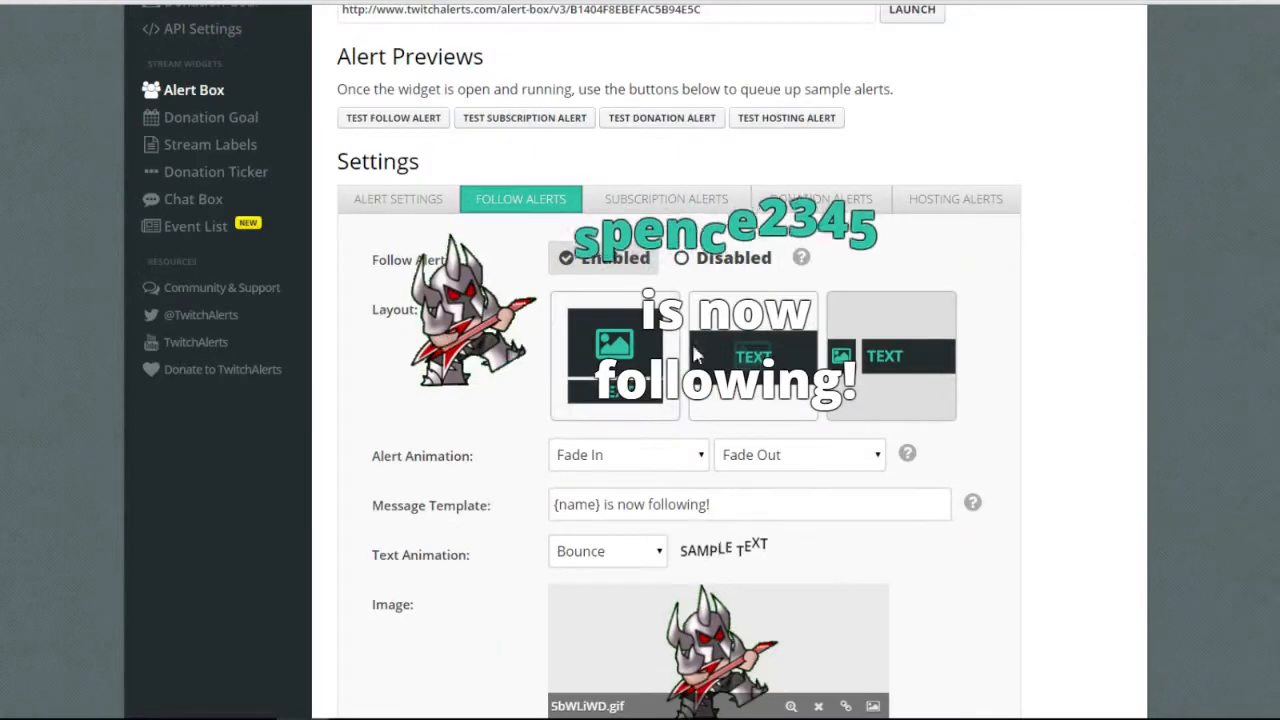
scroll(812, 350, "up", 3)
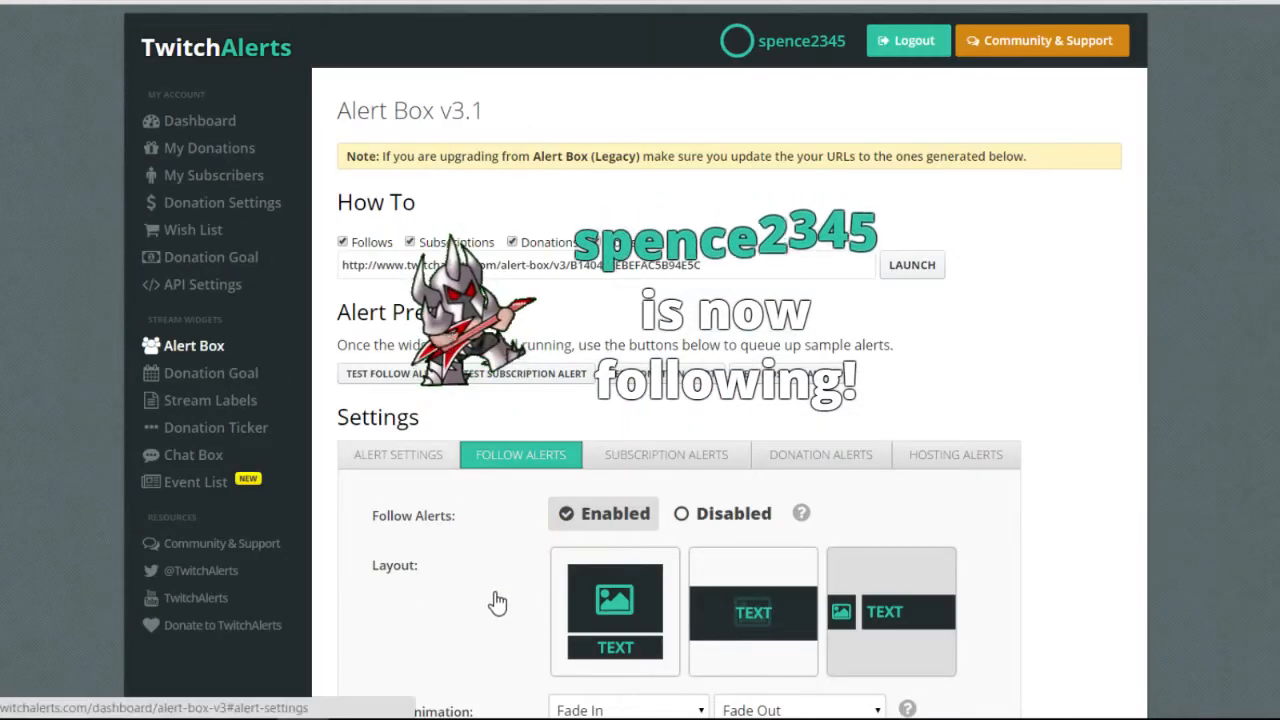
scroll(501, 600, "down", 4)
scroll(957, 680, "down", 3)
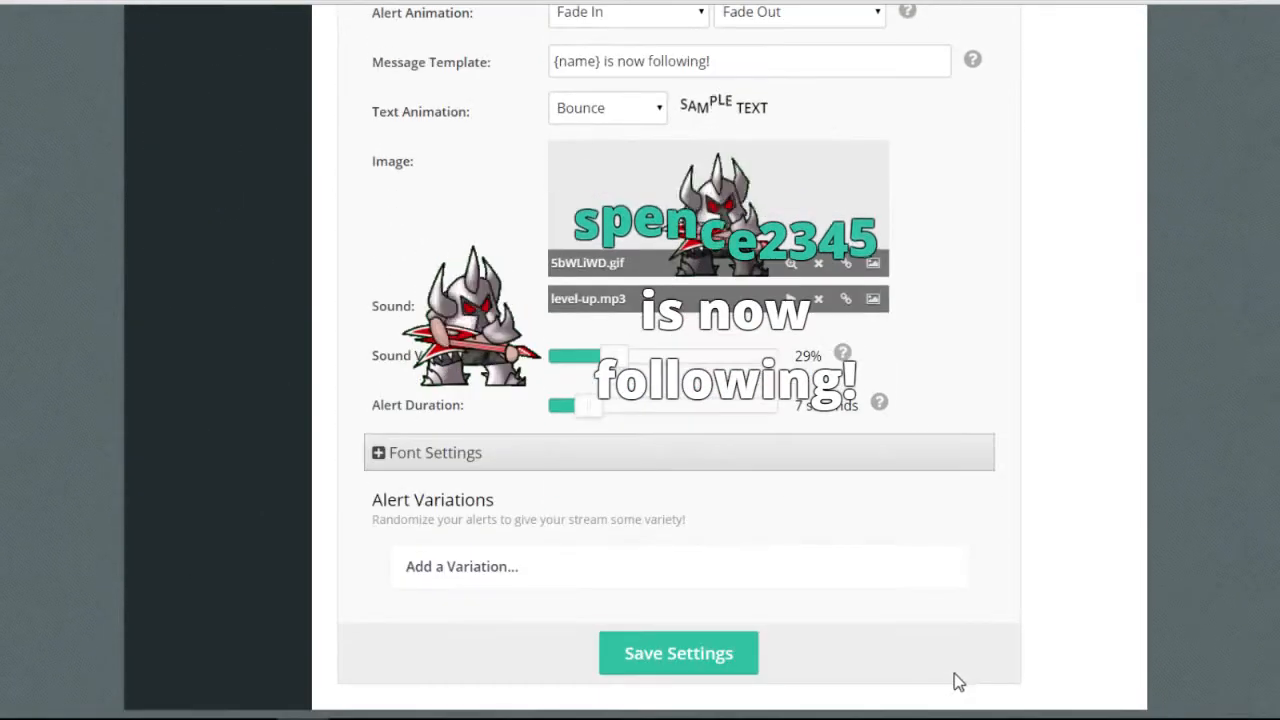
left_click(679, 653)
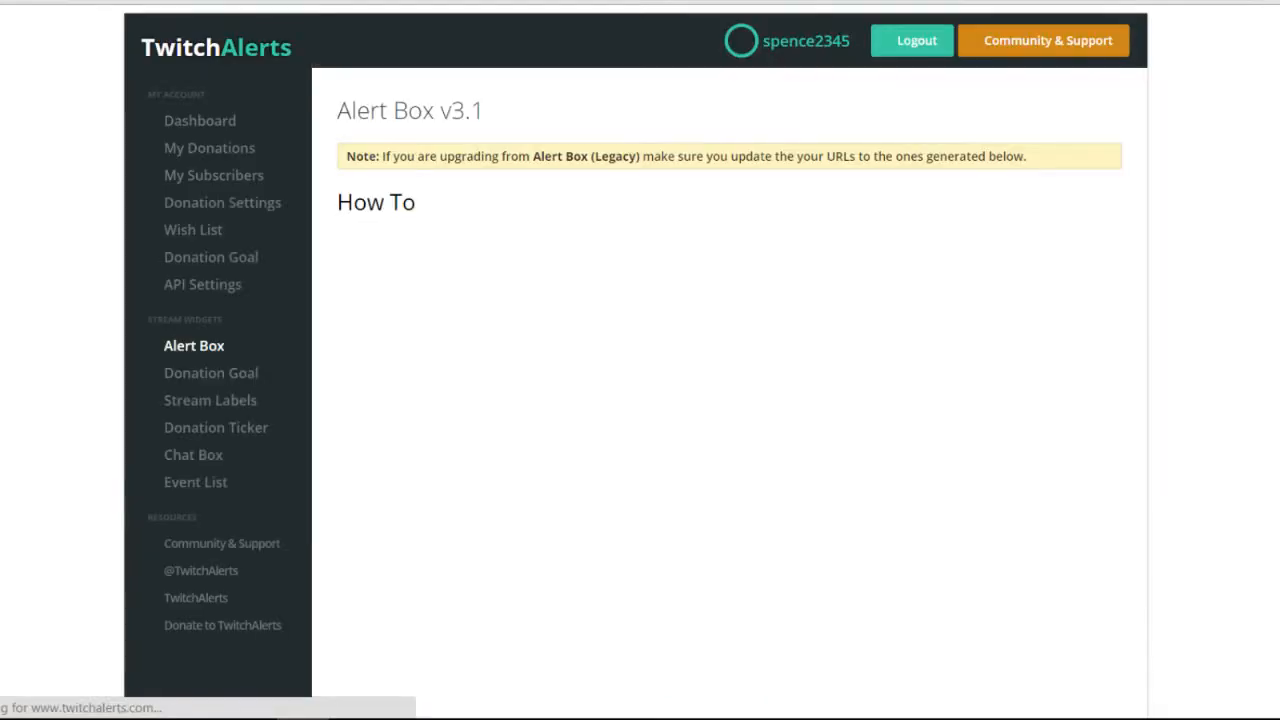
scroll(755, 705, "down", 4)
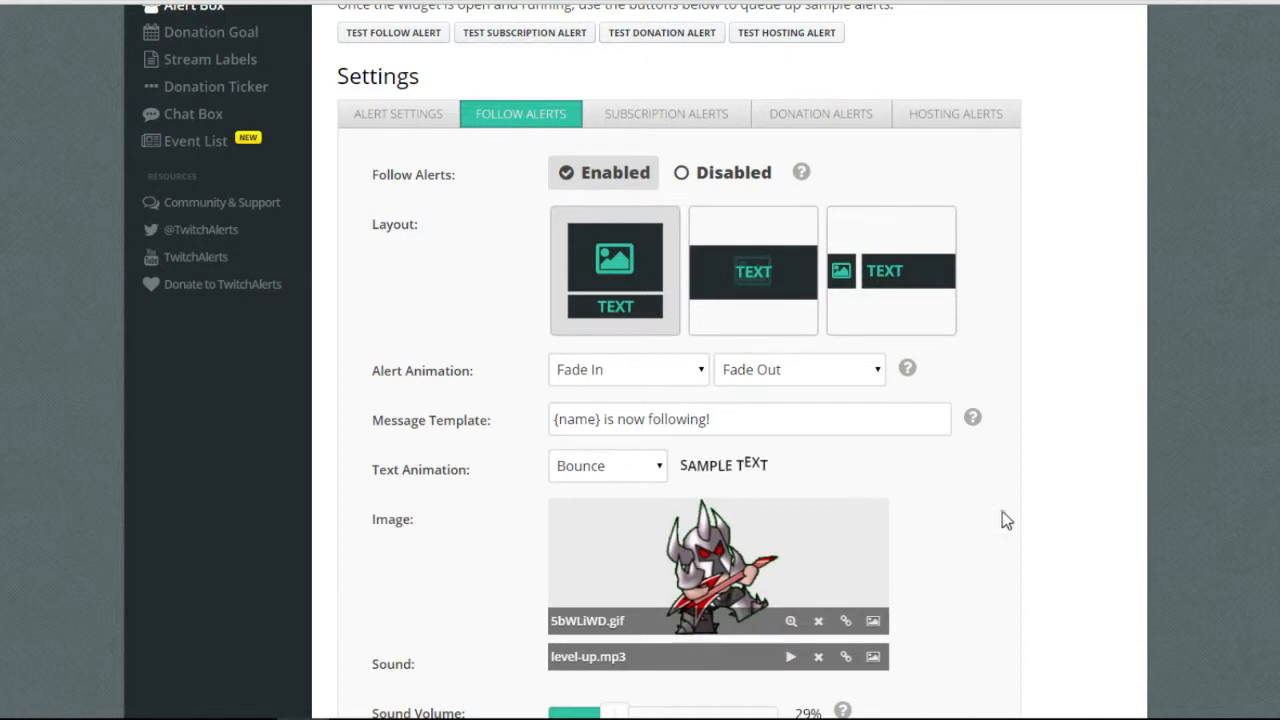
Set the follow alert entry animation to Bounce In and save.
left_click(690, 371)
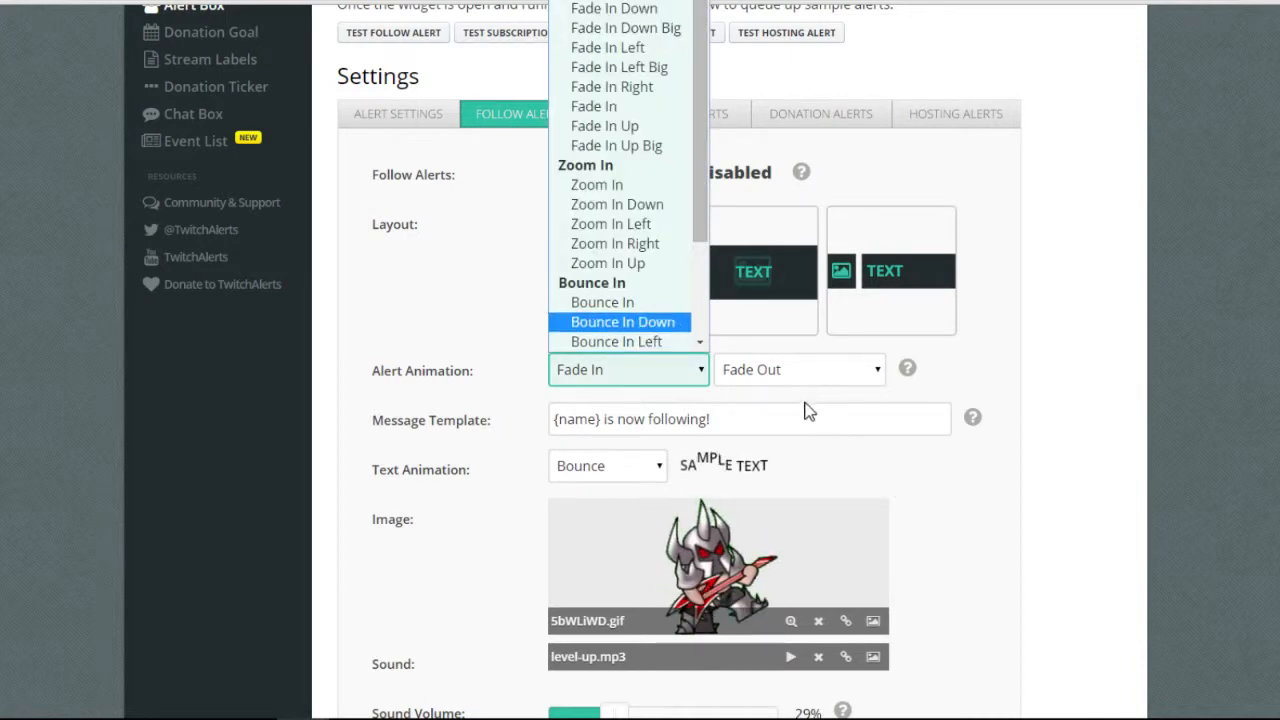
left_click(620, 302)
scroll(865, 492, "down", 4)
left_click(622, 652)
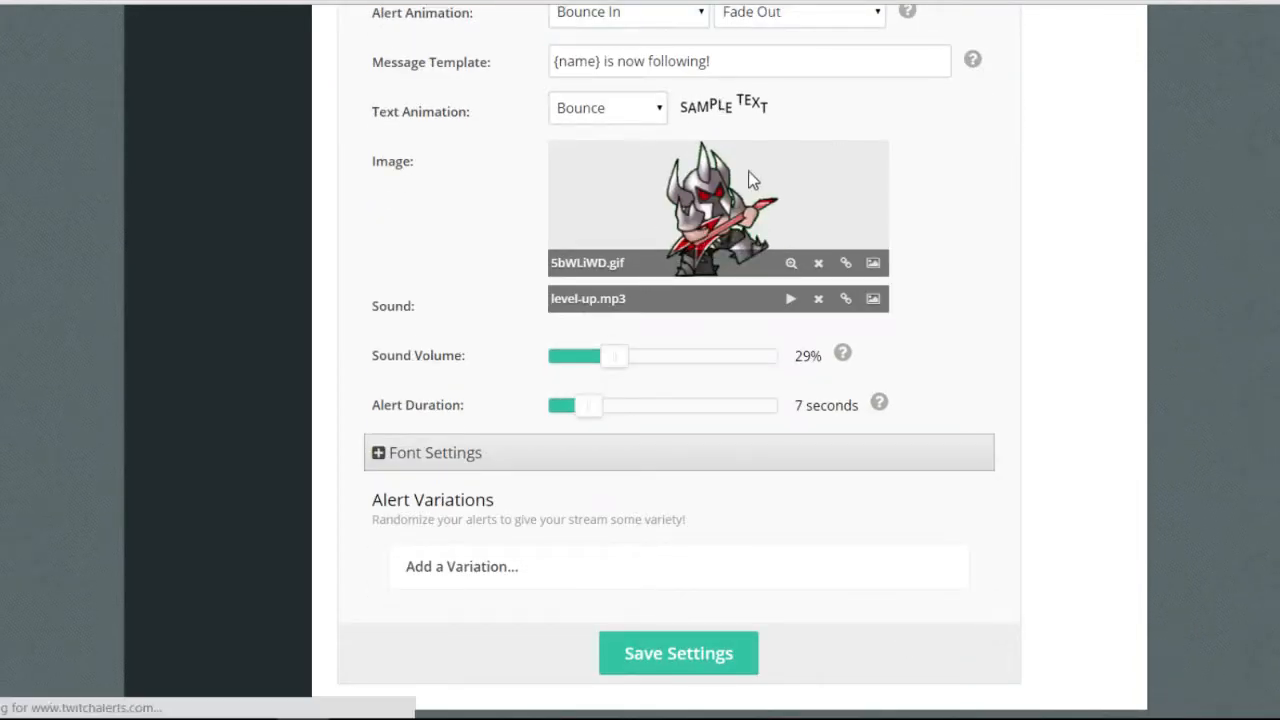
scroll(562, 268, "down", 2)
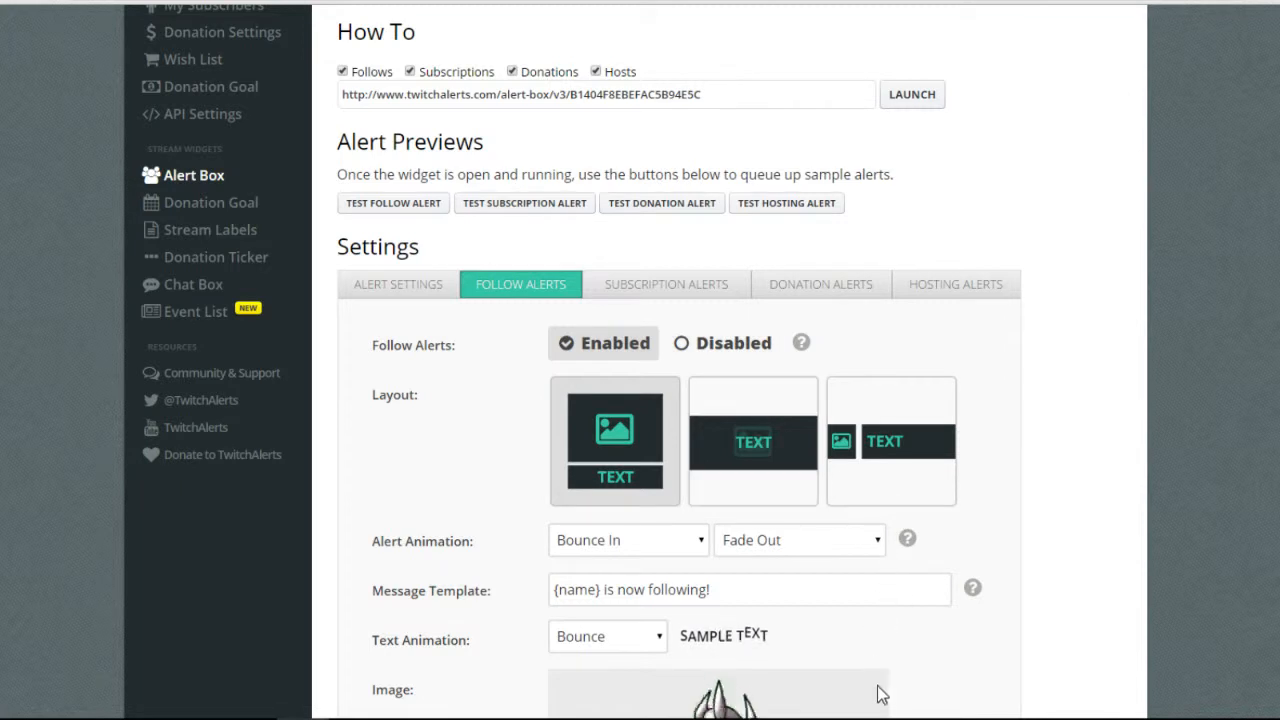
Switch the follow alert entry animation back to Fade In and save.
left_click(628, 540)
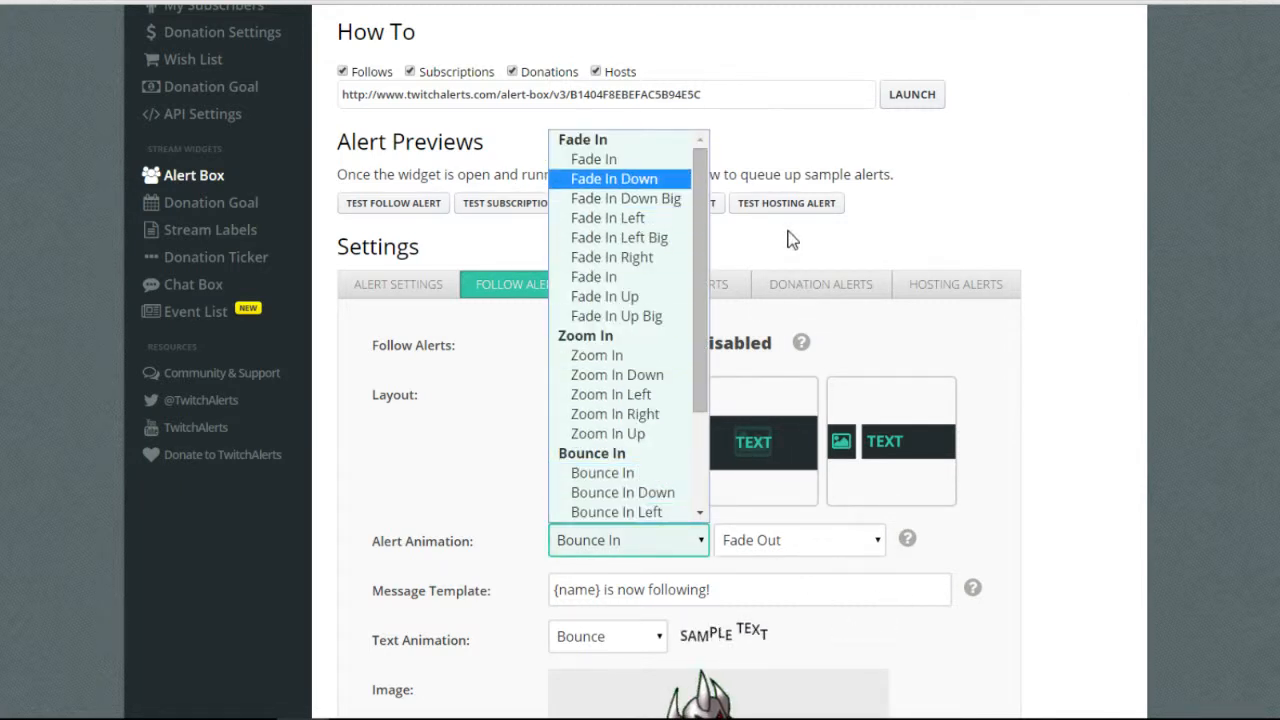
left_click(594, 159)
scroll(771, 300, "down", 5)
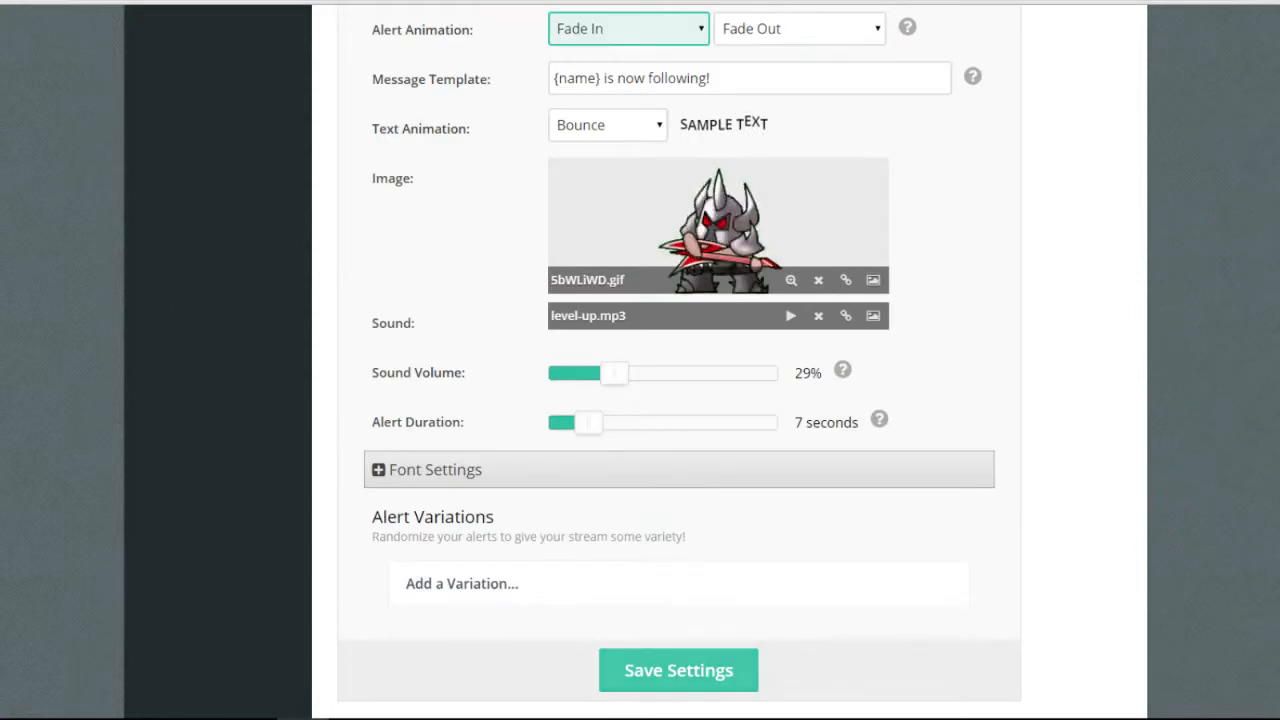
left_click(679, 670)
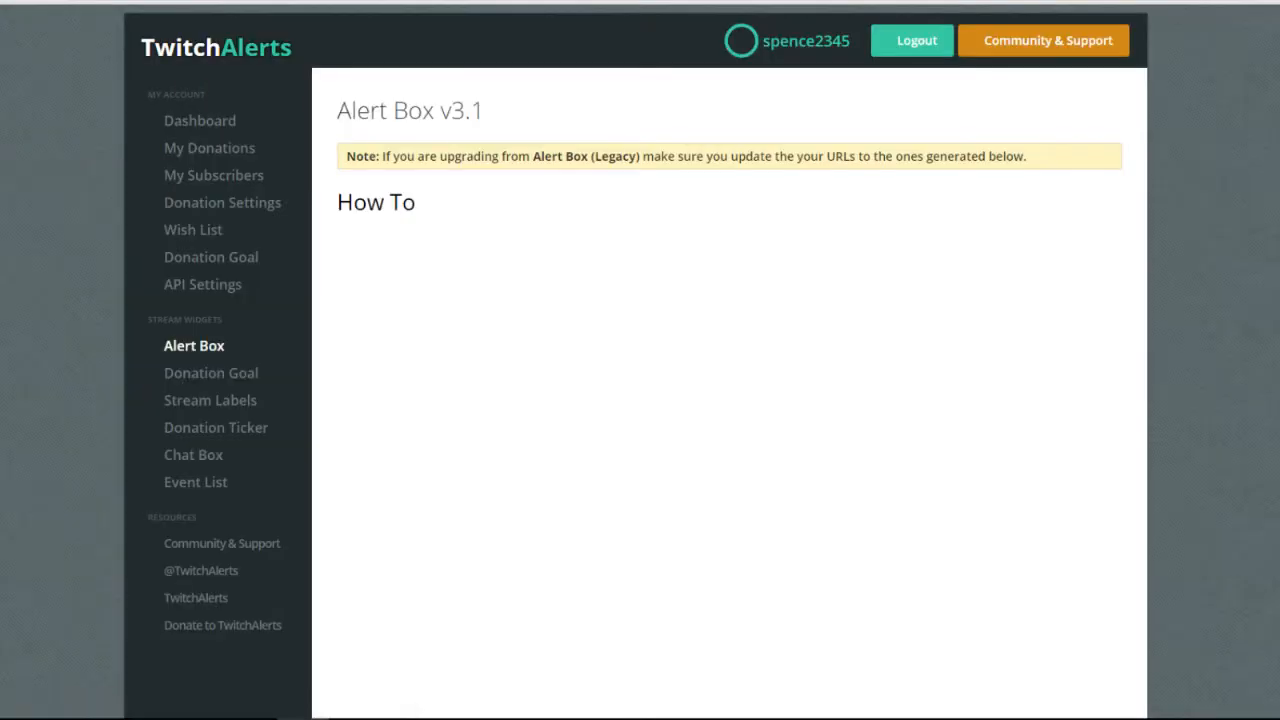
scroll(613, 568, "down", 4)
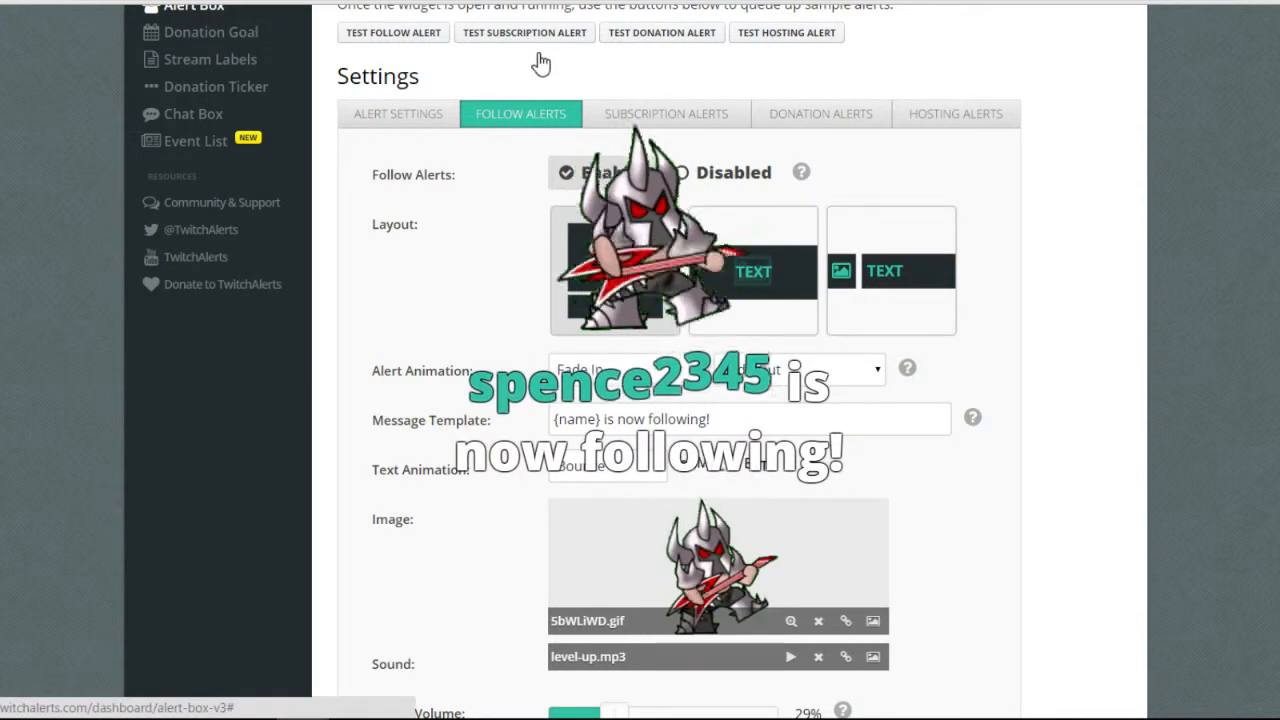
scroll(808, 410, "down", 1)
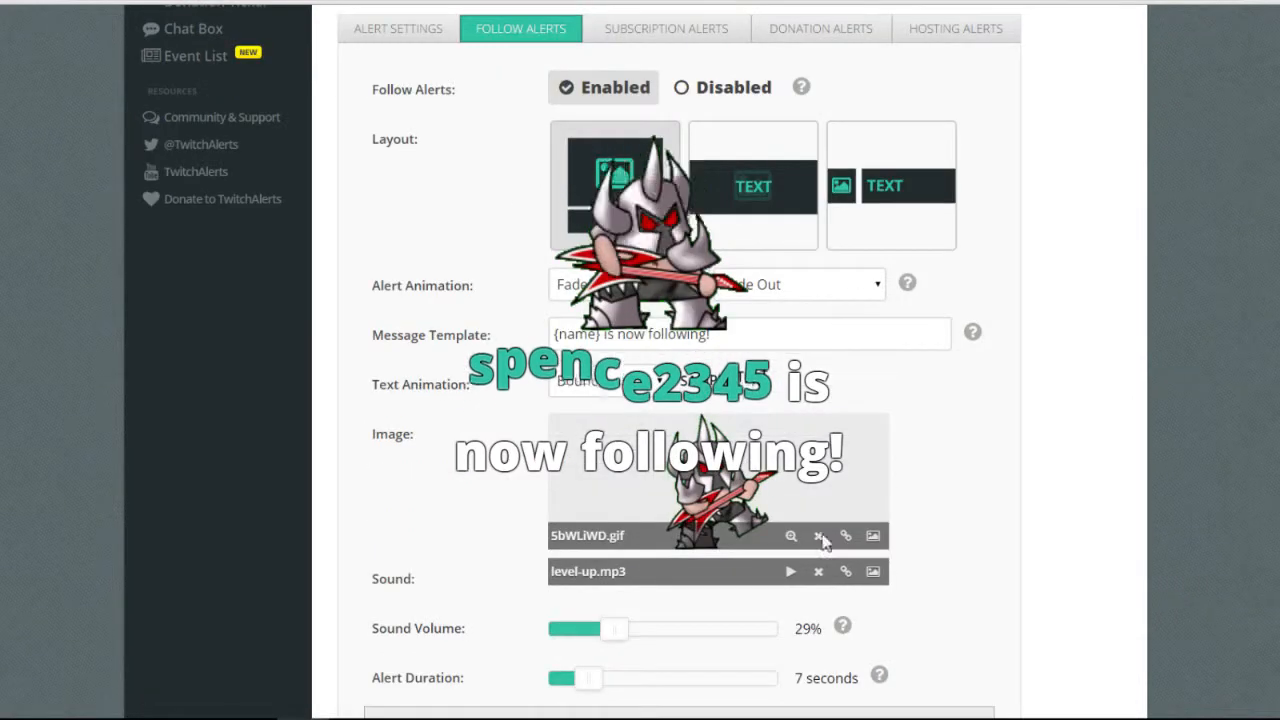
Preview the Pulse, Rubber Band and Tada text animations.
left_click(608, 381)
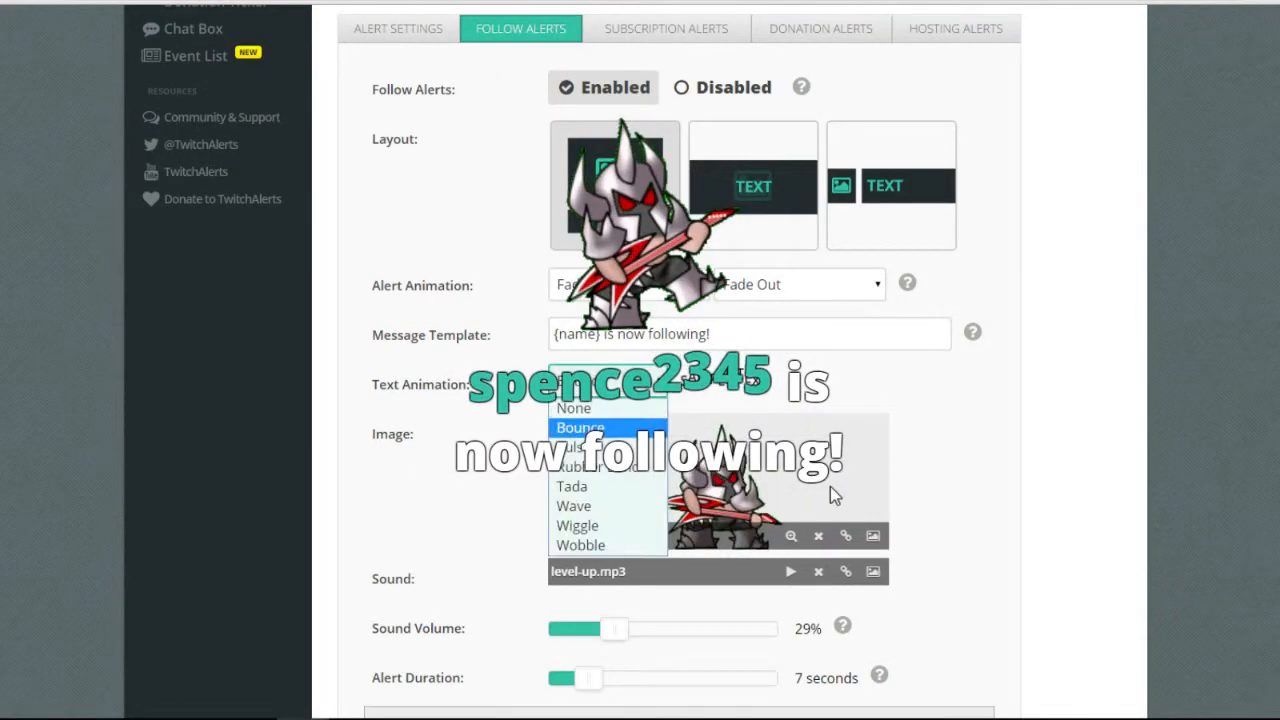
left_click(769, 558)
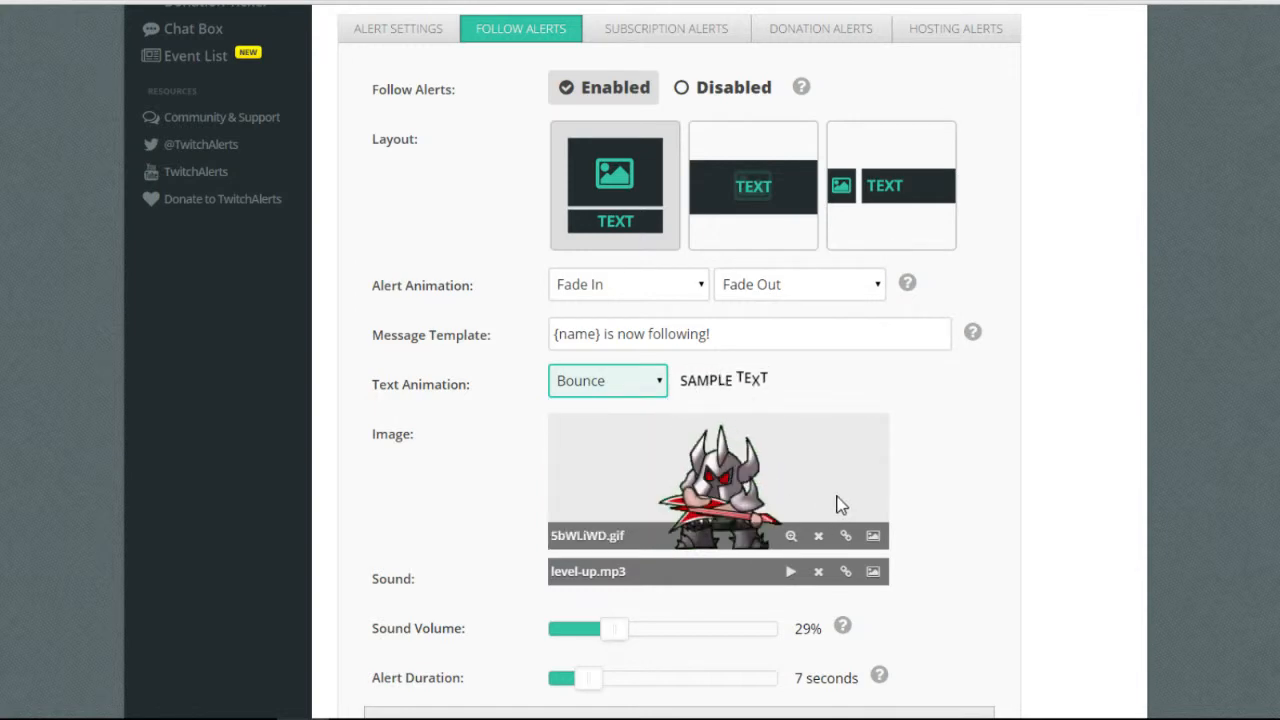
left_click(640, 383)
left_click(574, 447)
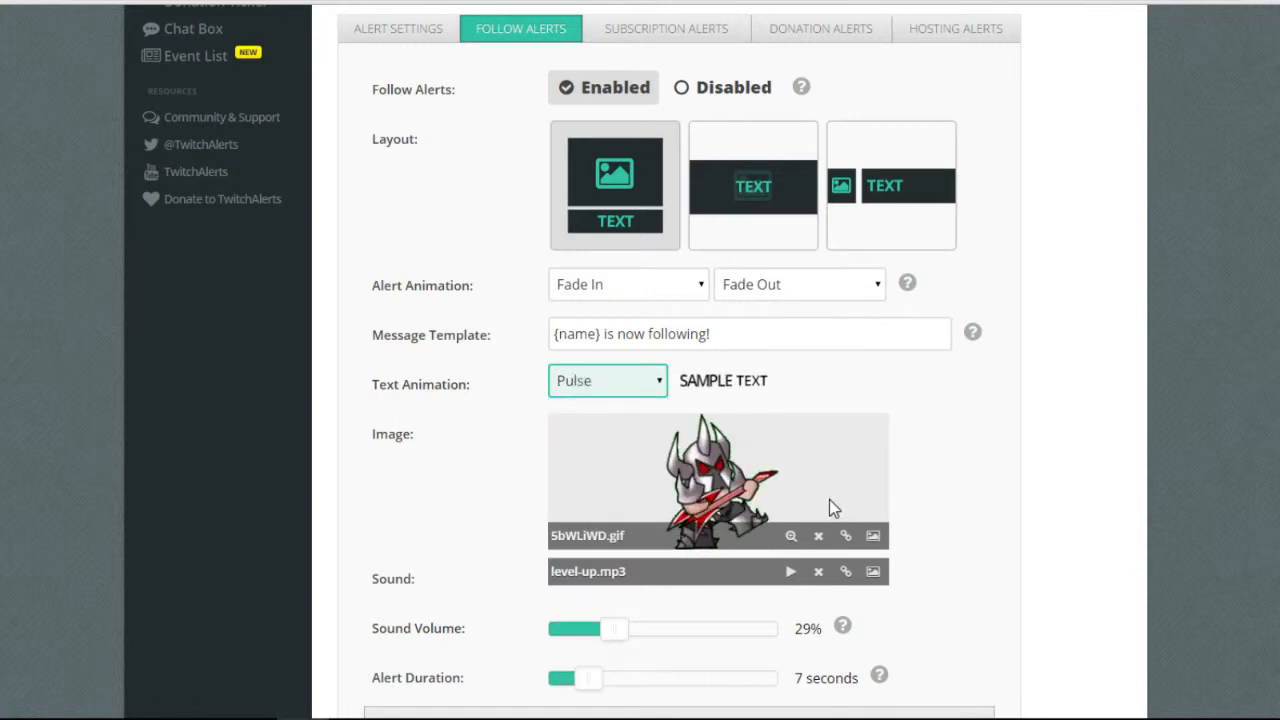
left_click(638, 383)
left_click(598, 467)
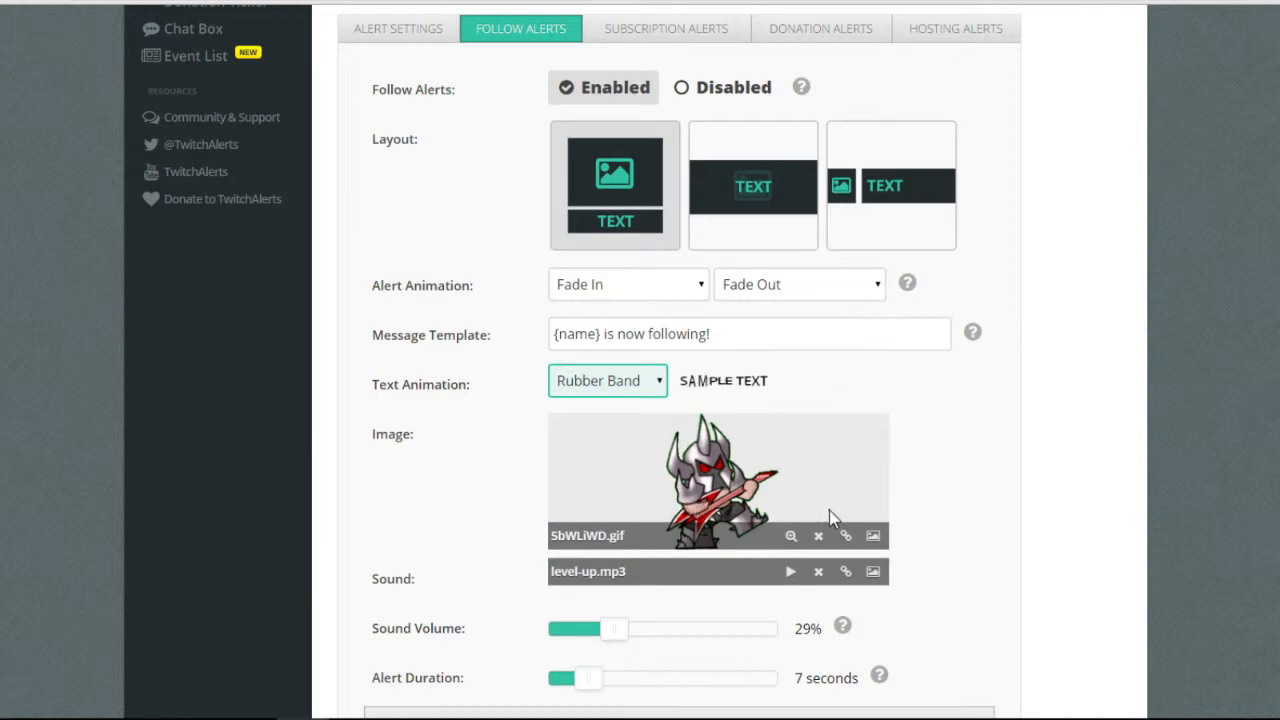
left_click(638, 383)
left_click(580, 486)
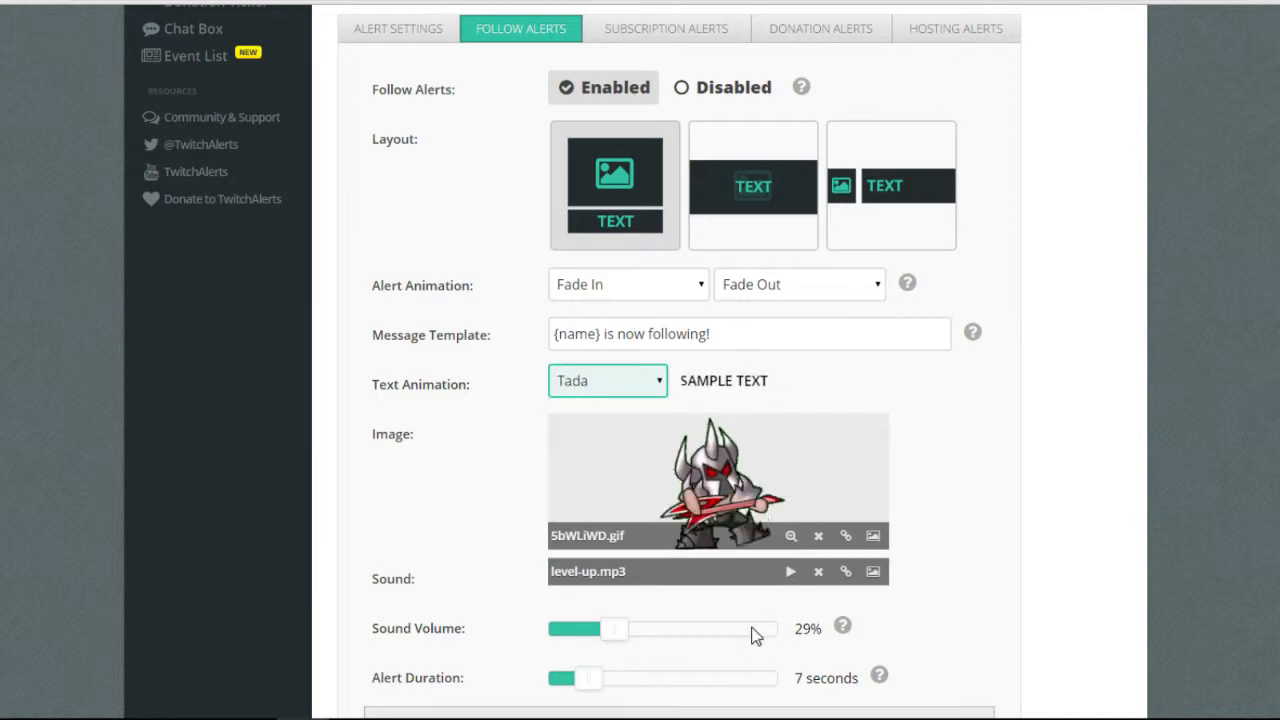
Preview the Wave, Wiggle and Wobble text animations, then set it back to Bounce.
left_click(638, 383)
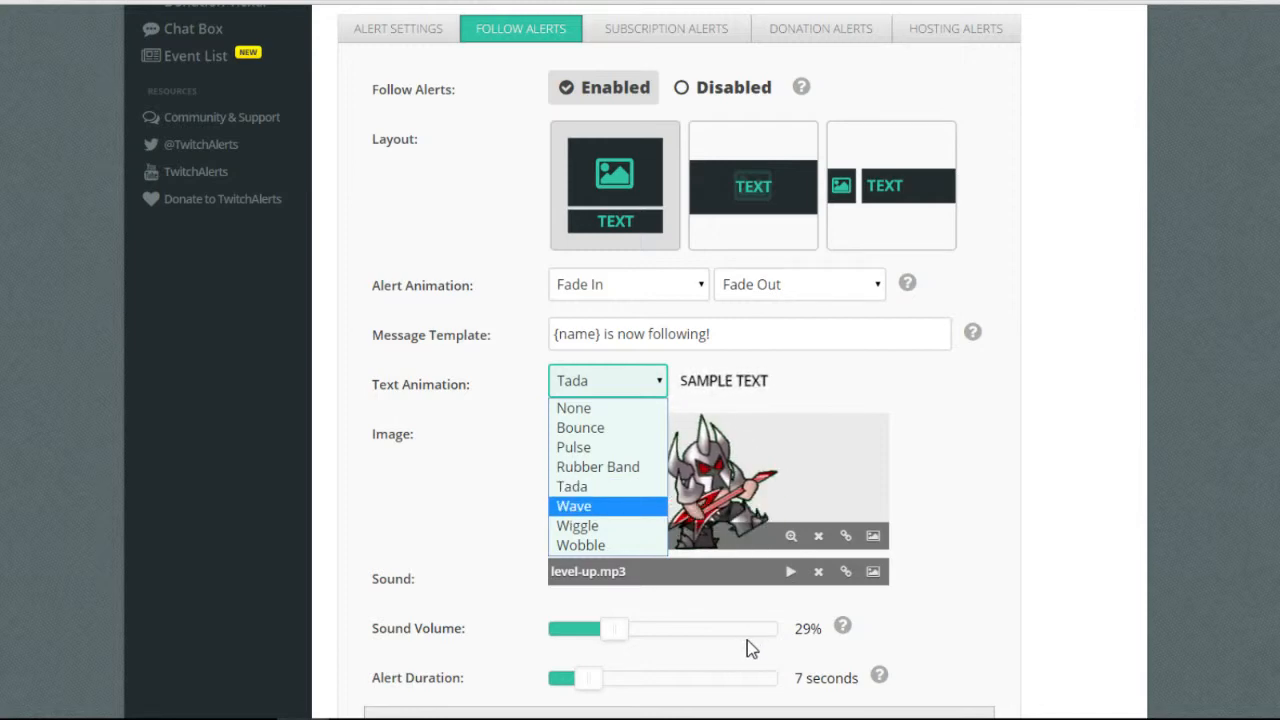
left_click(580, 506)
left_click(638, 381)
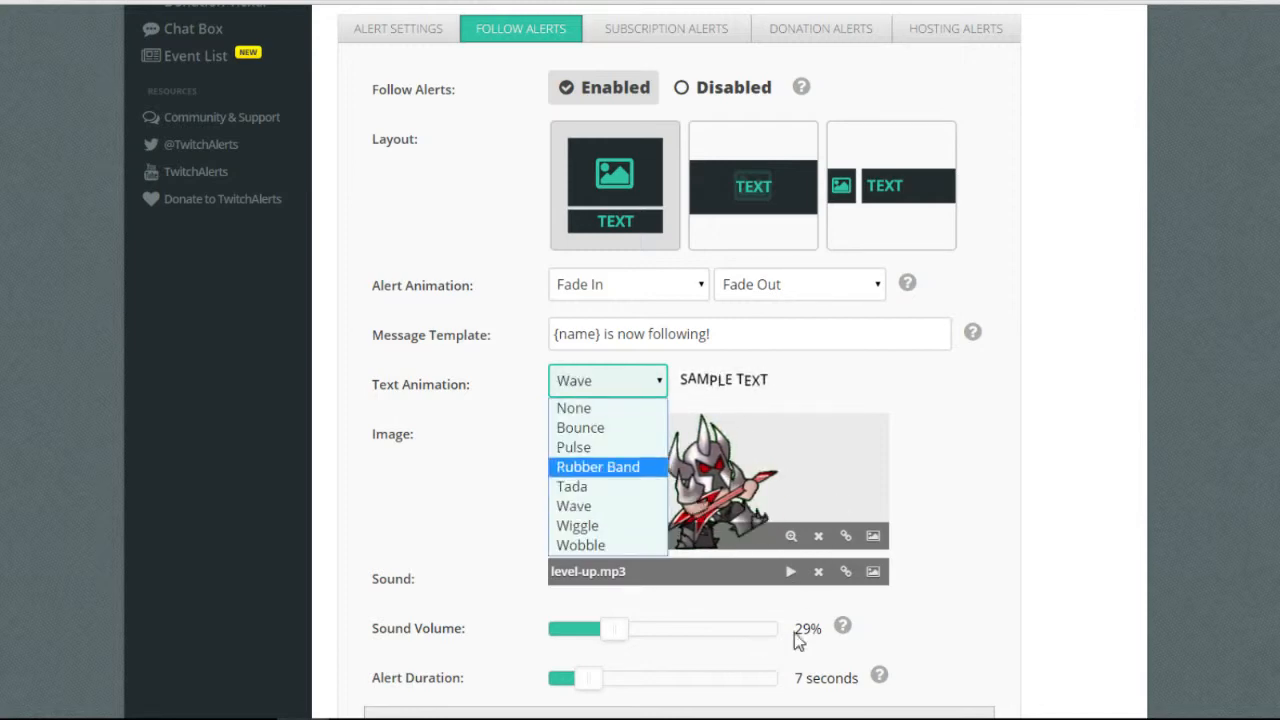
left_click(580, 523)
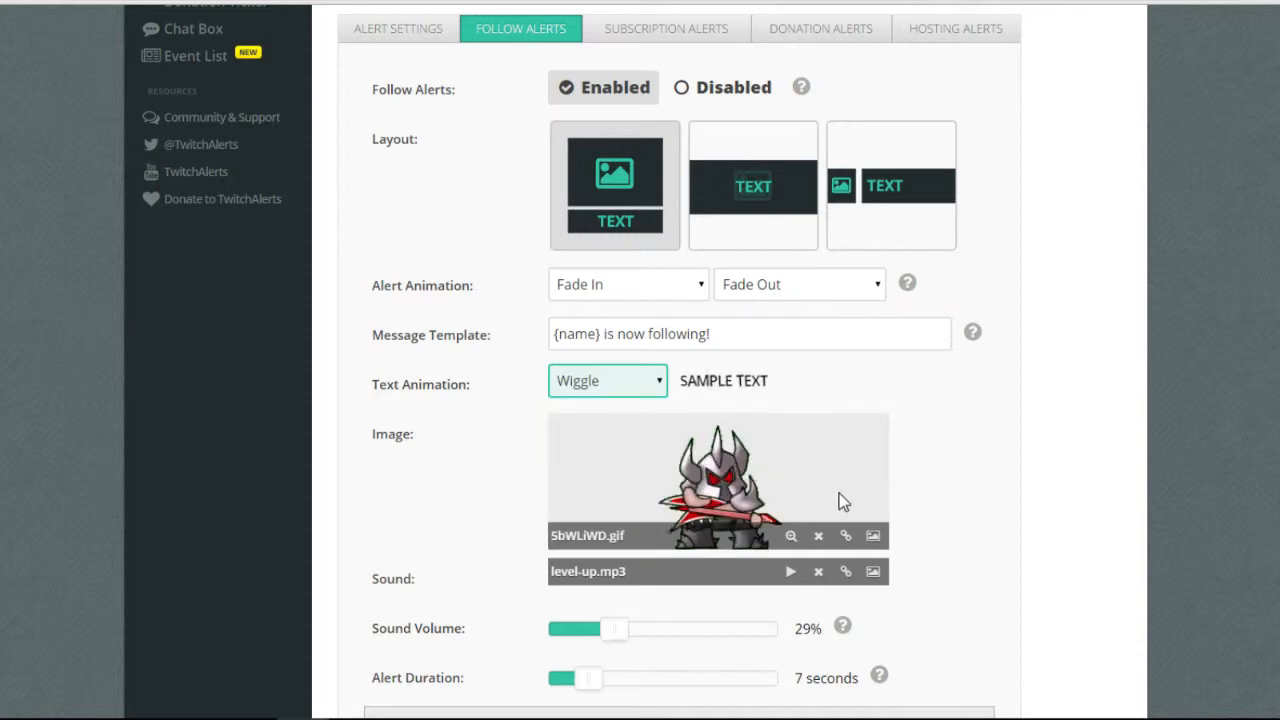
left_click(630, 381)
left_click(575, 543)
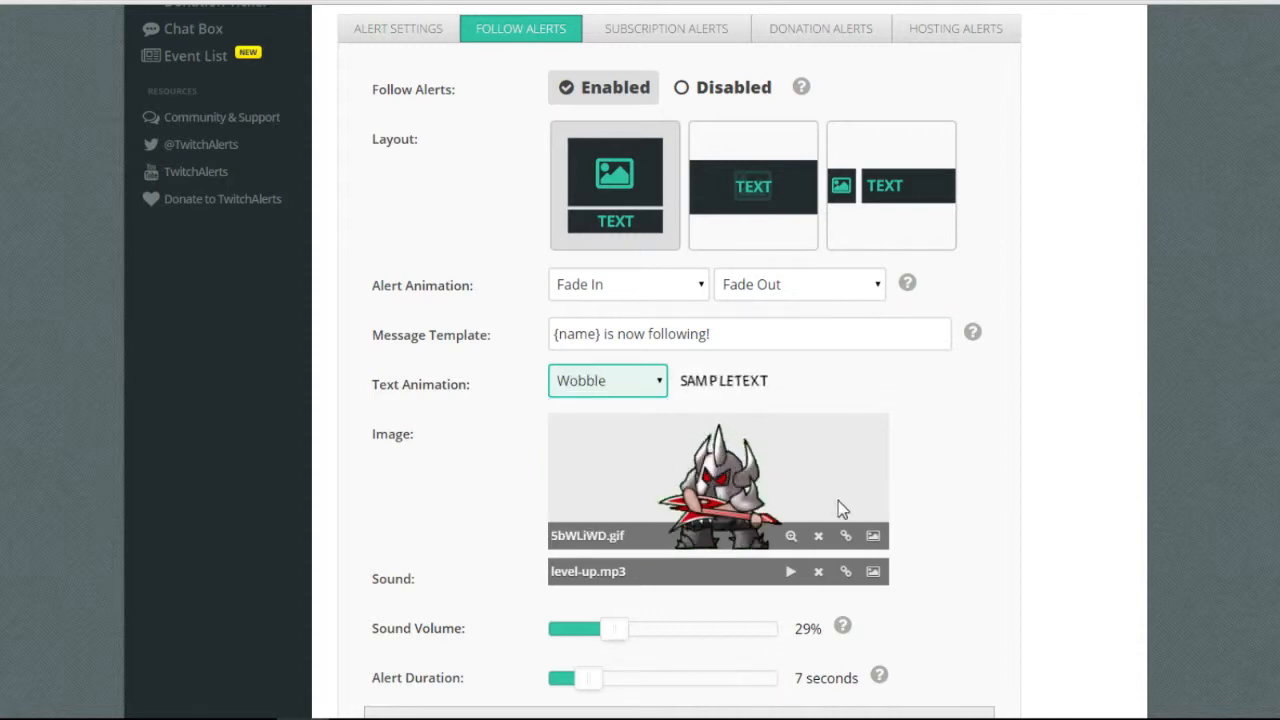
left_click(636, 381)
left_click(770, 552)
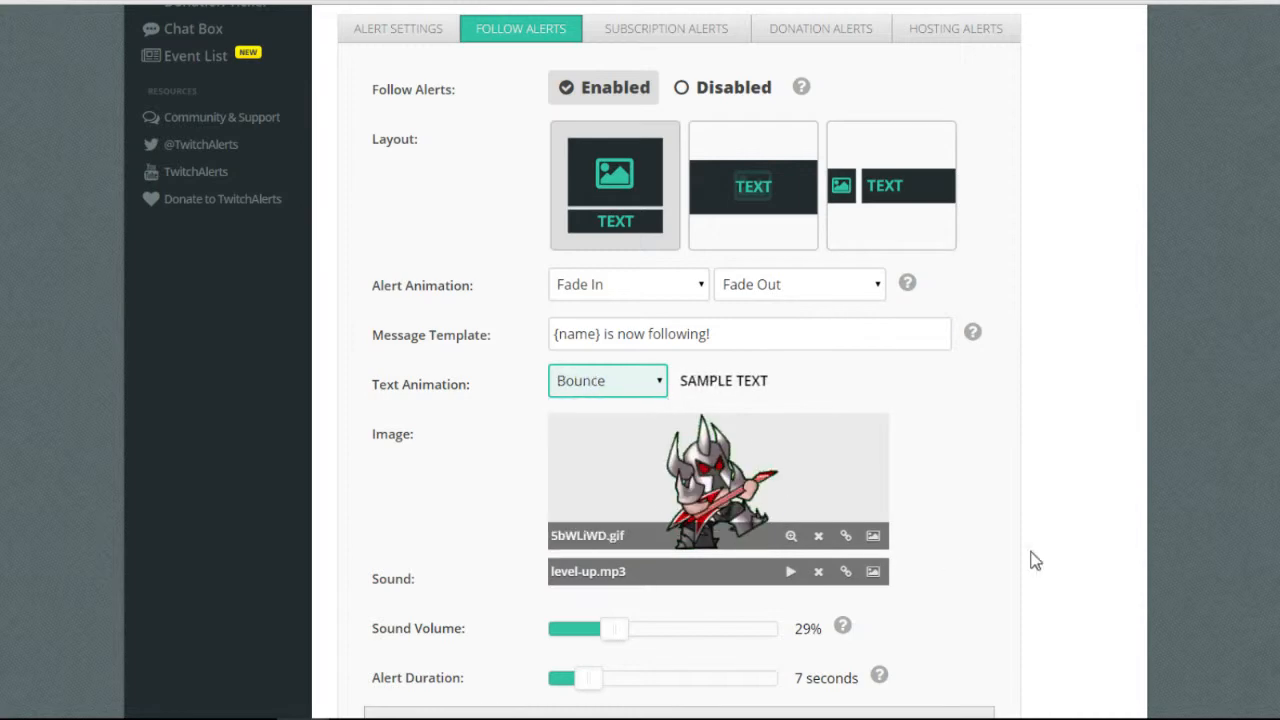
Dismiss the Image URL prompt unchanged and open the Media Gallery to choose an image.
scroll(1034, 562, "down", 3)
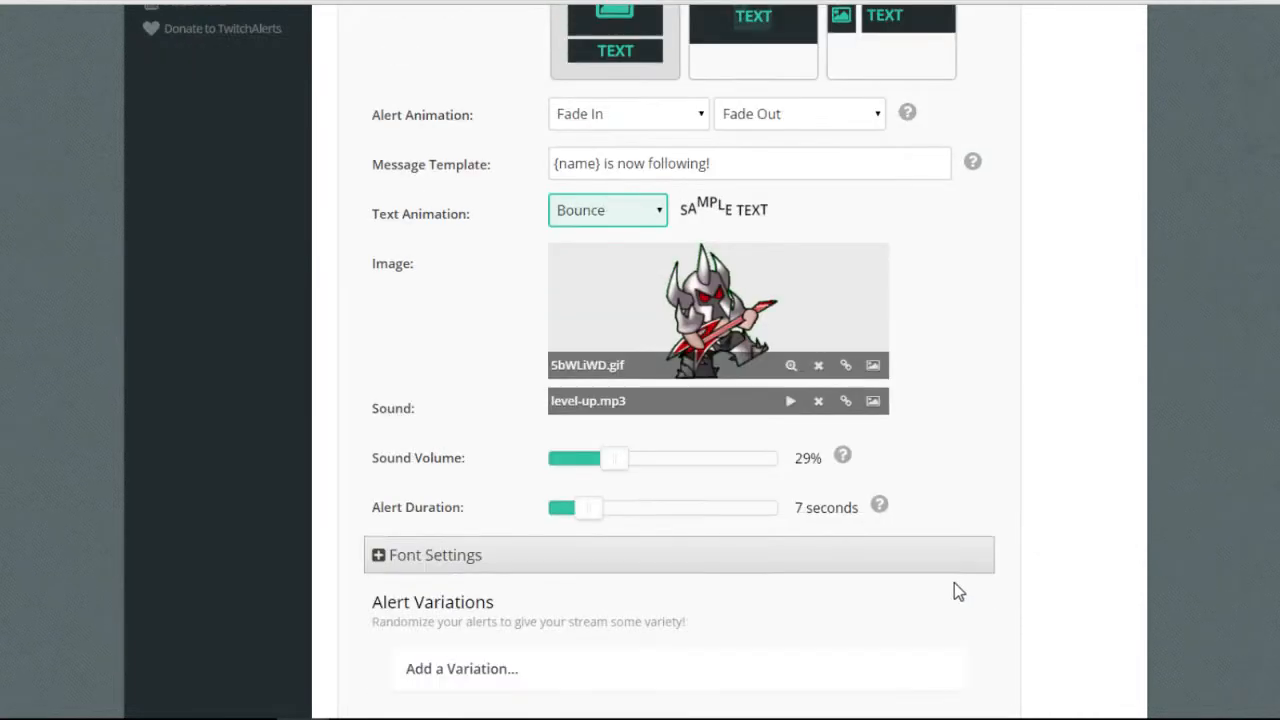
left_click(1064, 480)
key("Escape")
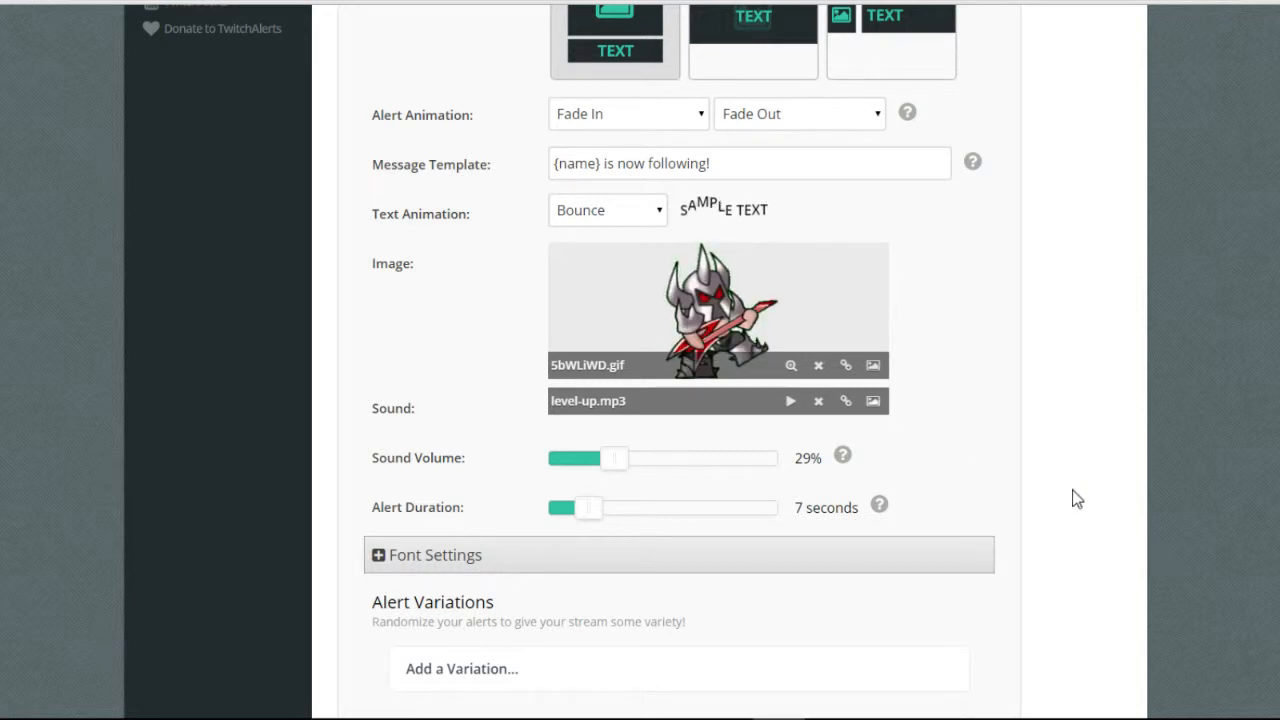
left_click(1102, 466)
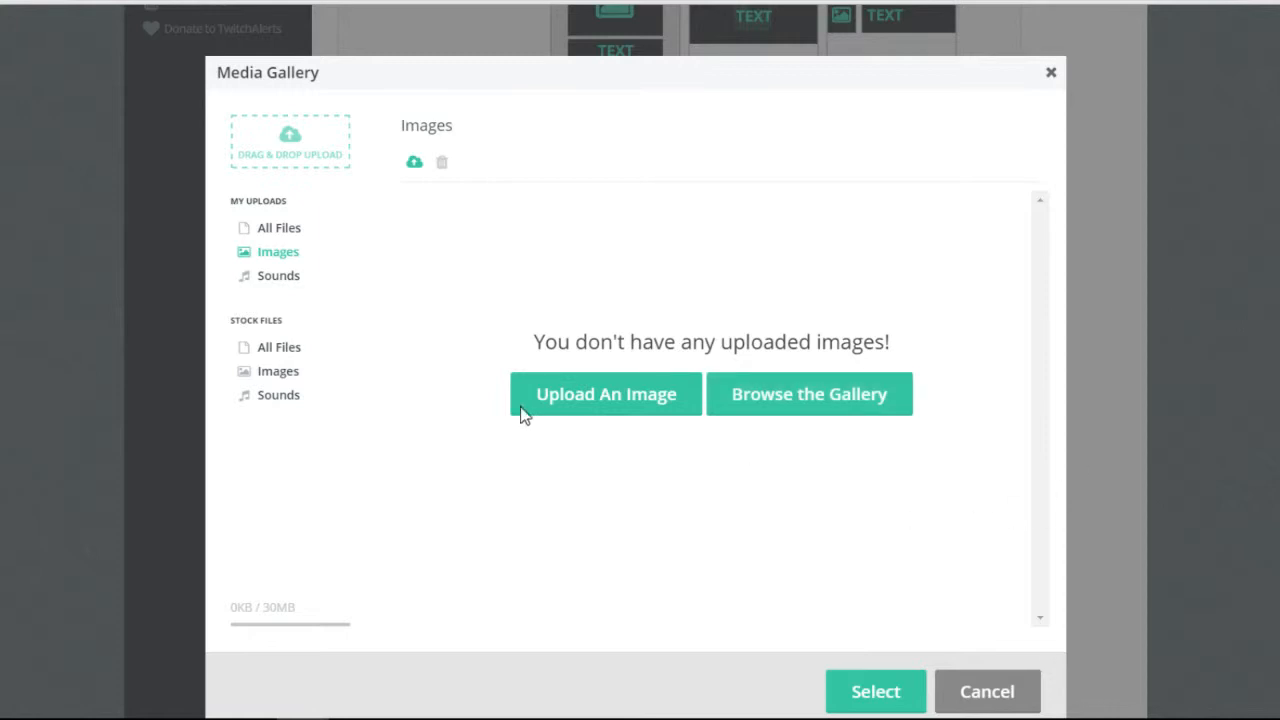
left_click(279, 228)
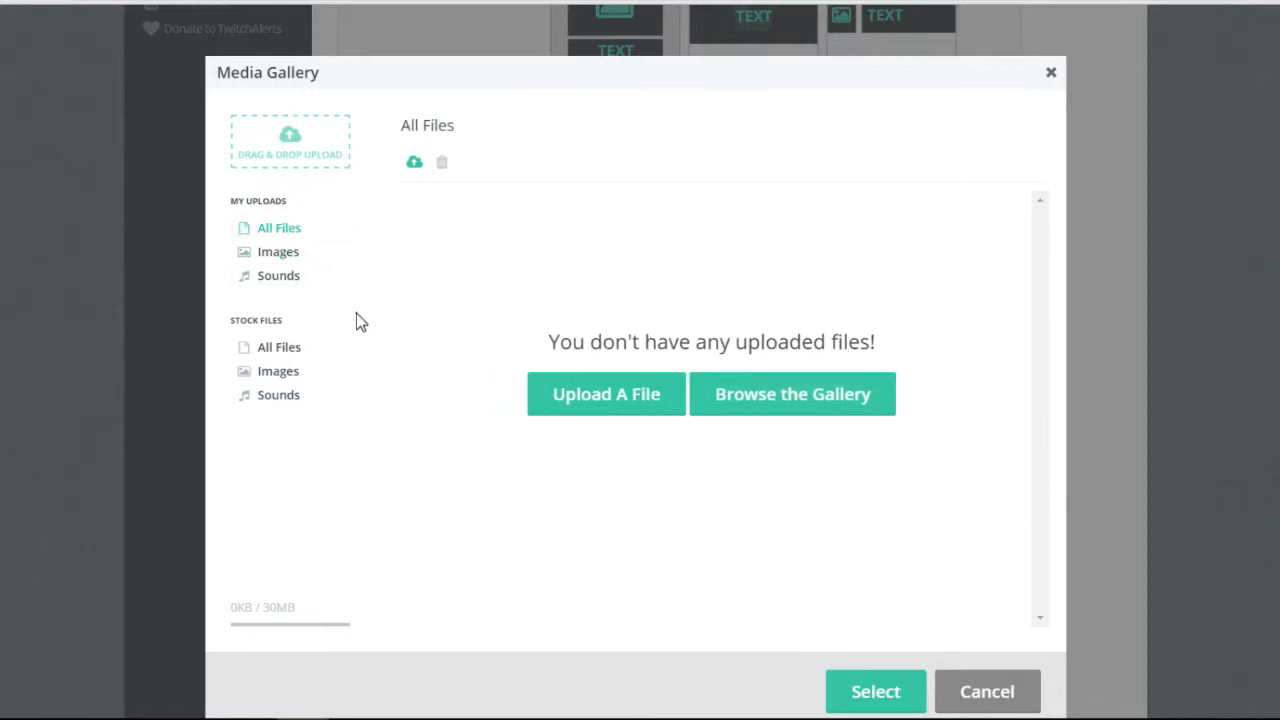
left_click(278, 252)
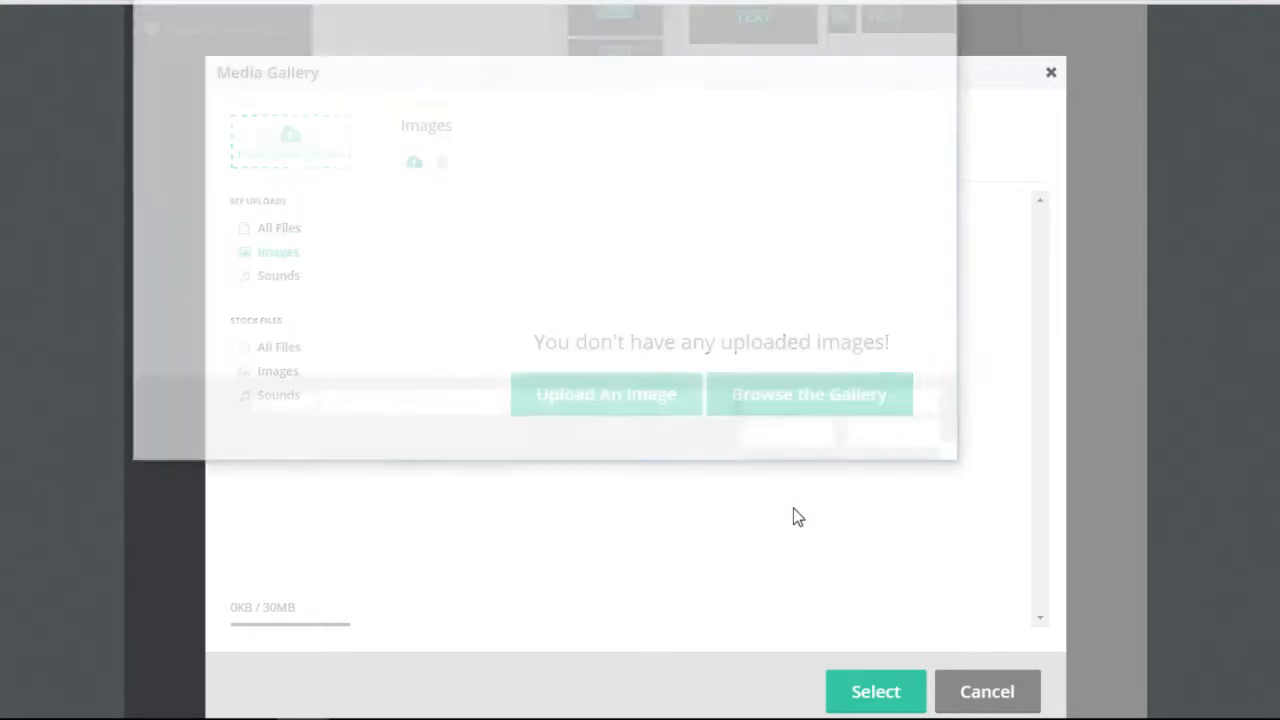
left_click(943, 1)
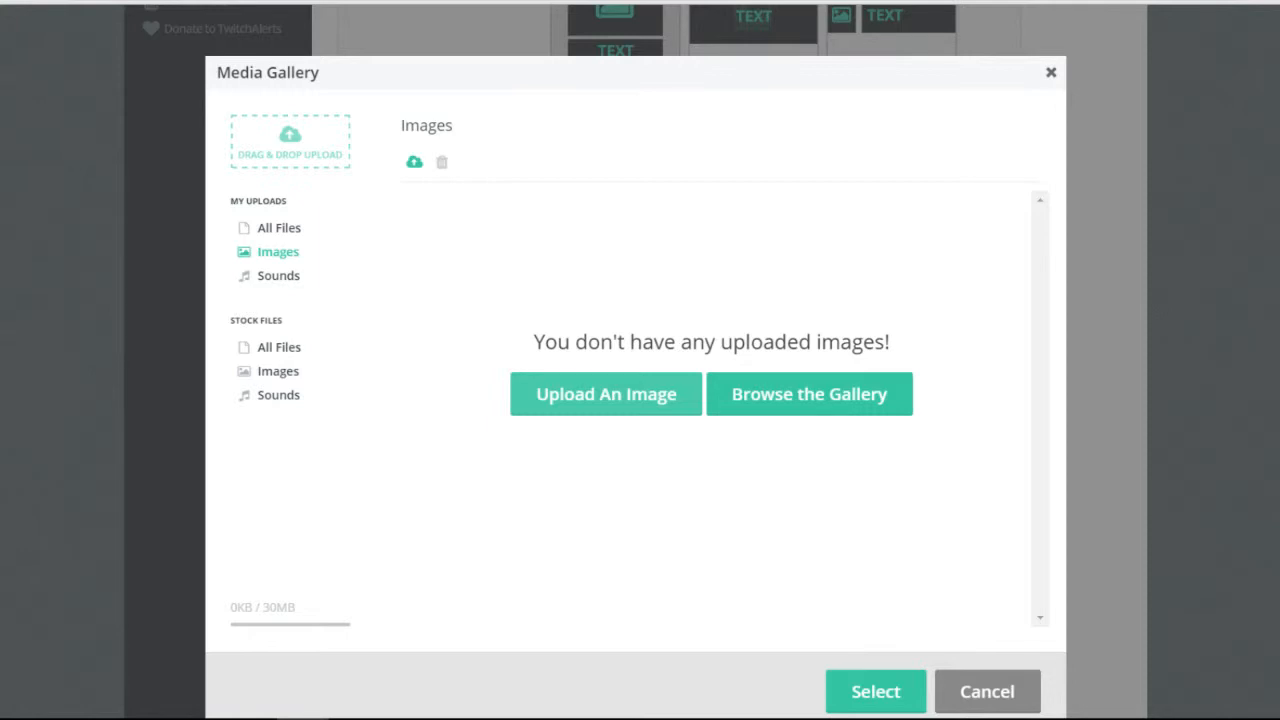
left_click_drag(1023, 403, 1023, 403)
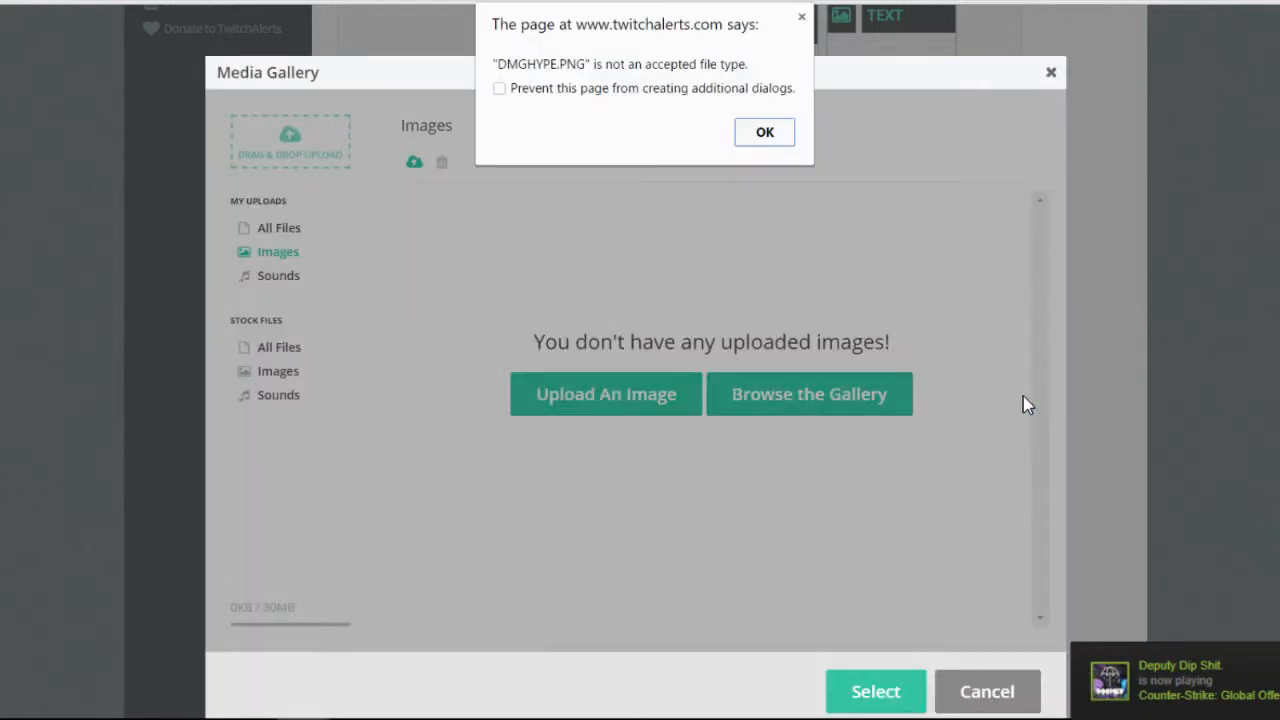
key("Return")
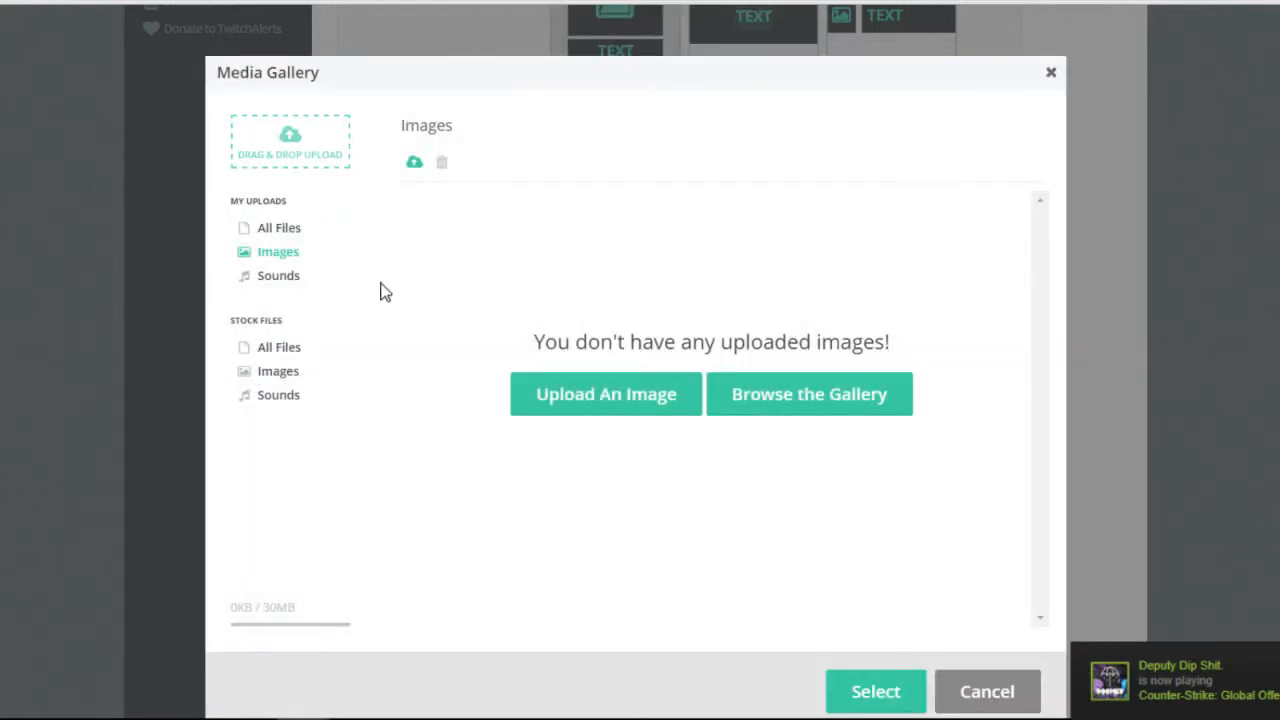
Scroll through the stock image grid, showing GIFs like FNQ5CFj.gif, N3qEsr2.gif and DAFaUJS.gif.
scroll(632, 361, "down", 1)
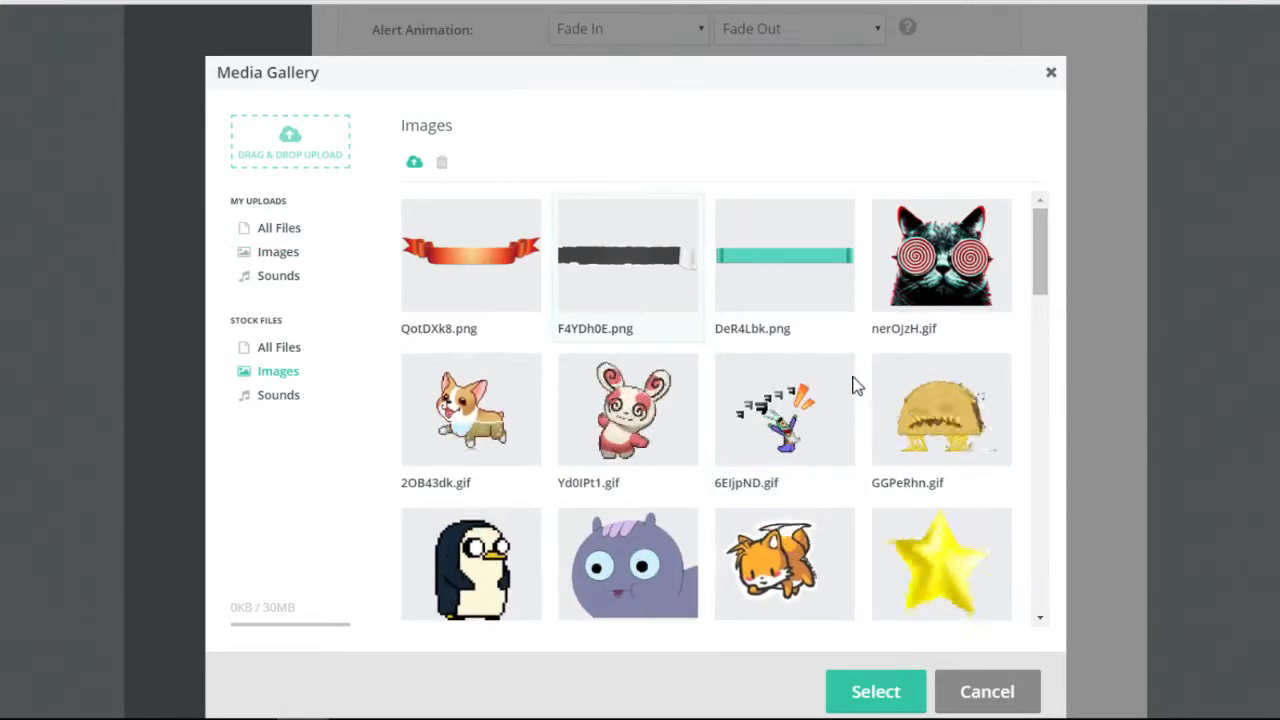
scroll(543, 371, "up", 1)
scroll(1049, 546, "down", 4)
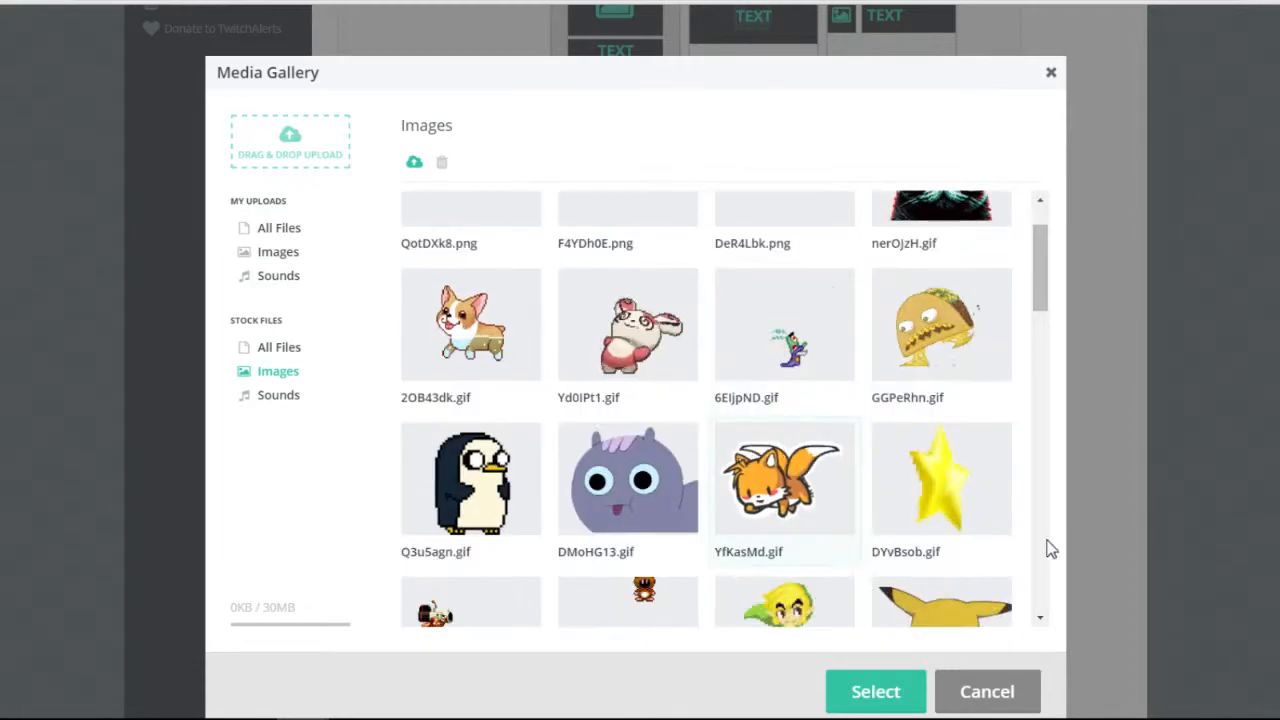
scroll(1026, 505, "up", 2)
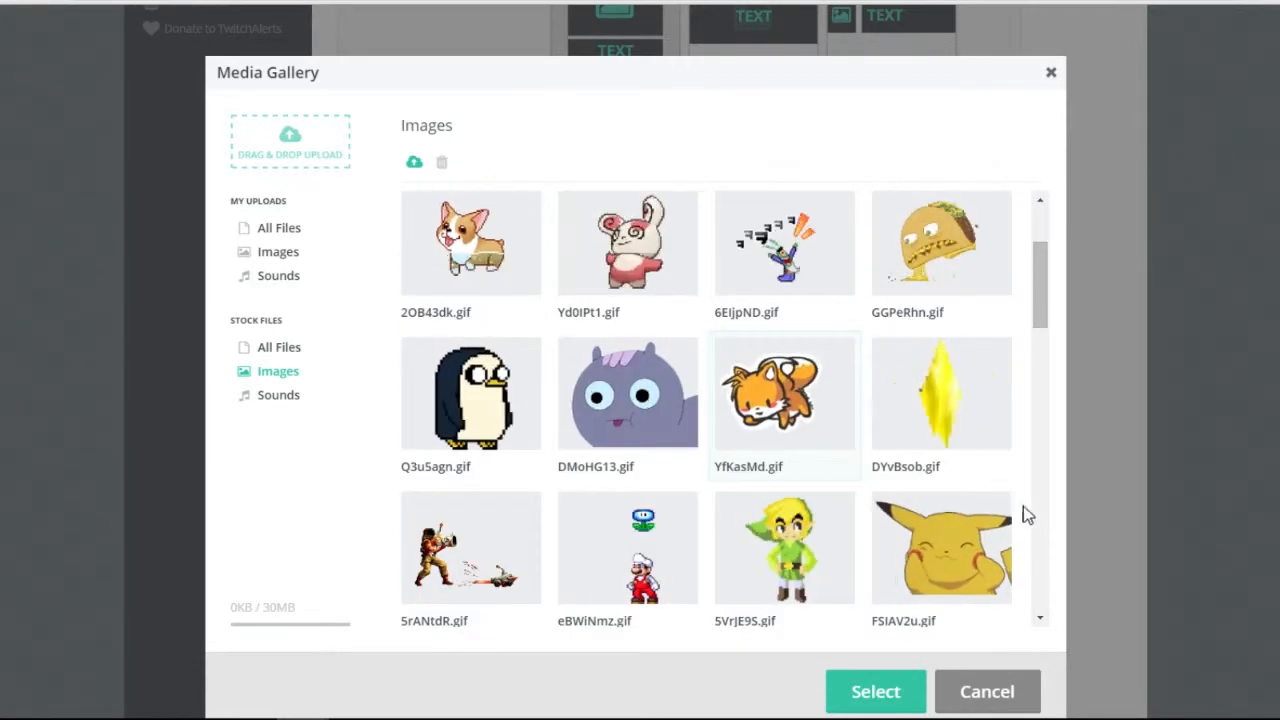
scroll(1022, 510, "down", 1)
scroll(1022, 508, "down", 8)
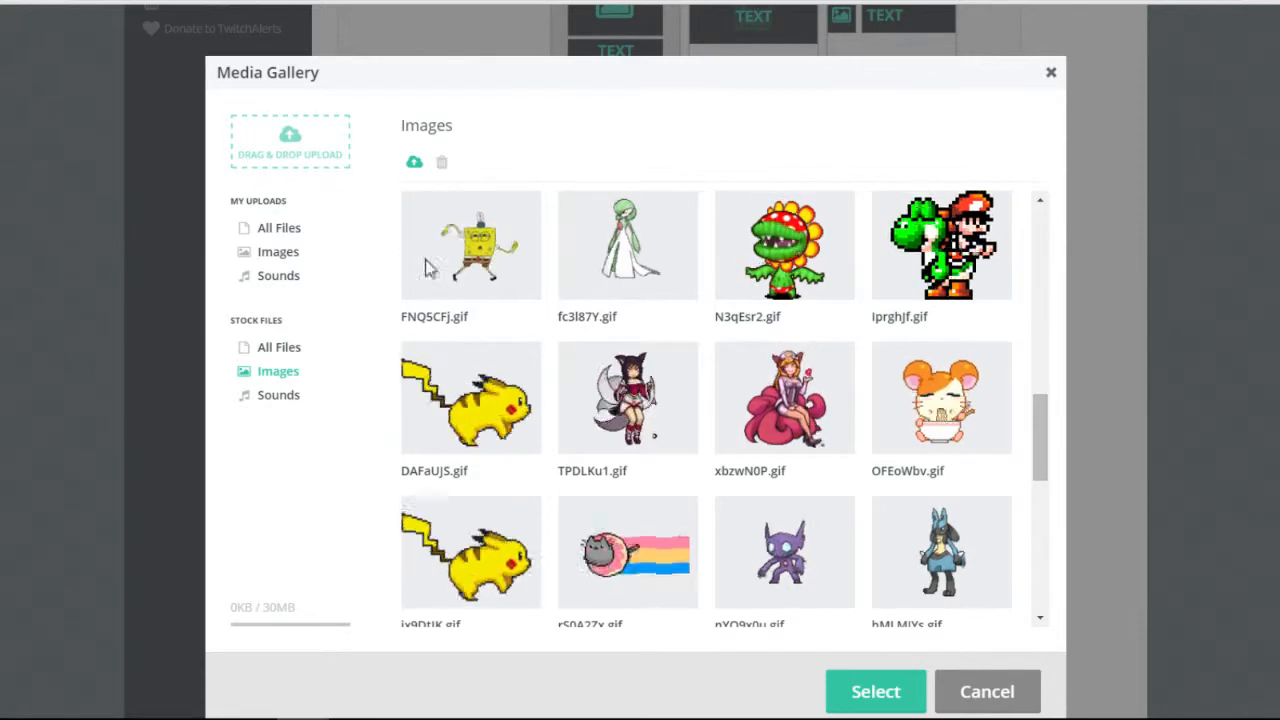
Open the upload file picker and close it without choosing a file.
left_click(290, 145)
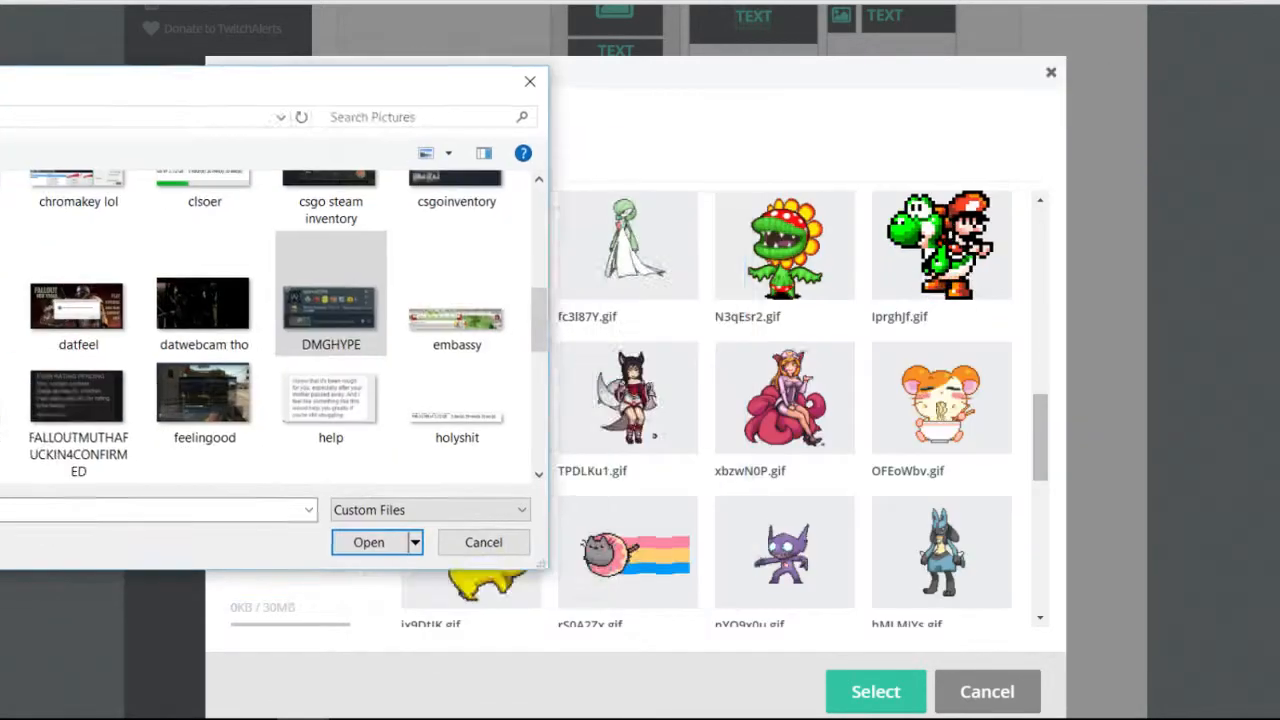
left_click_drag(2, 104, 0, 53)
key("Escape")
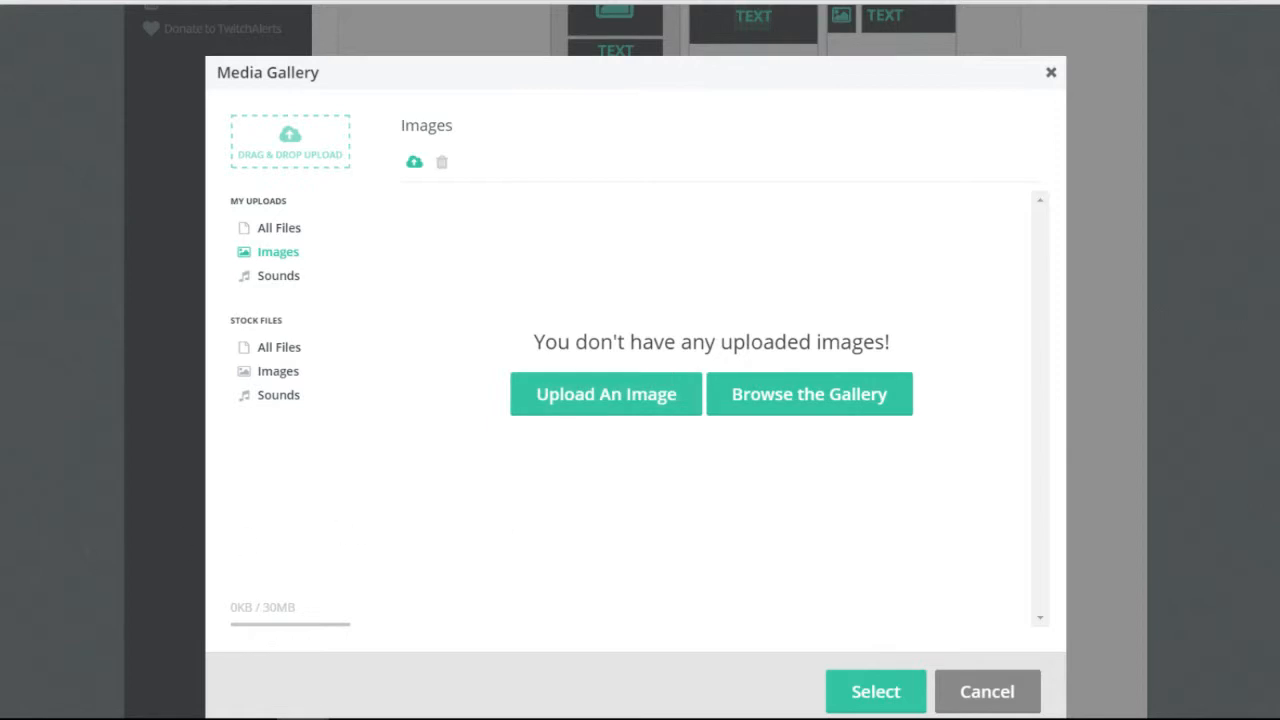
Drag DMGHYPE.PNG and biggame.PNG onto the gallery, dismissing both file-type rejection alerts.
left_click_drag(50, 420, 671, 454)
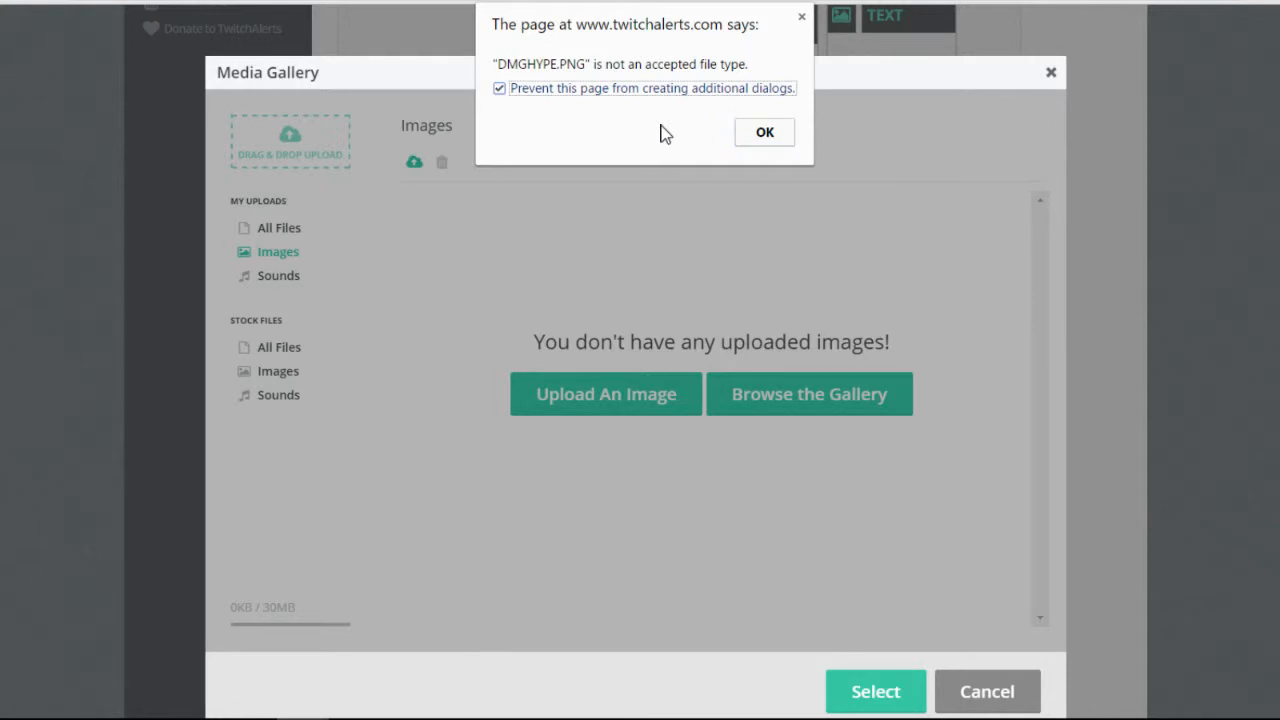
key("Return")
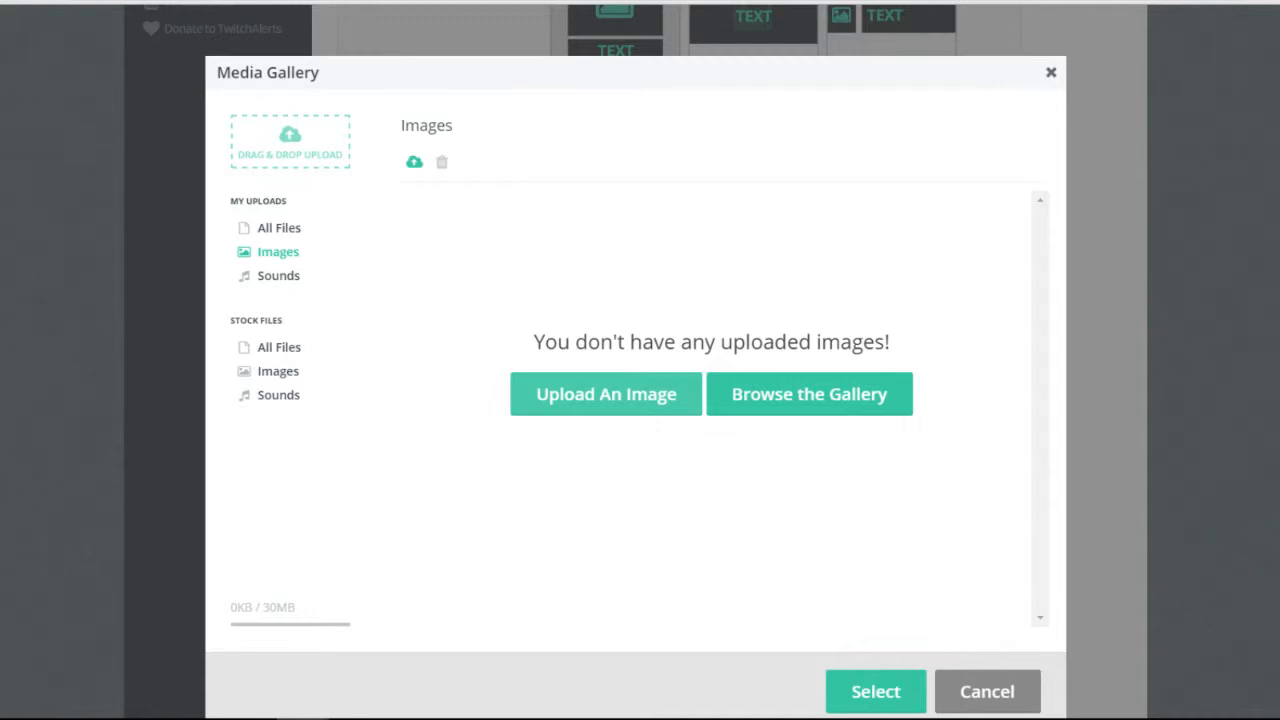
left_click_drag(700, 440, 854, 536)
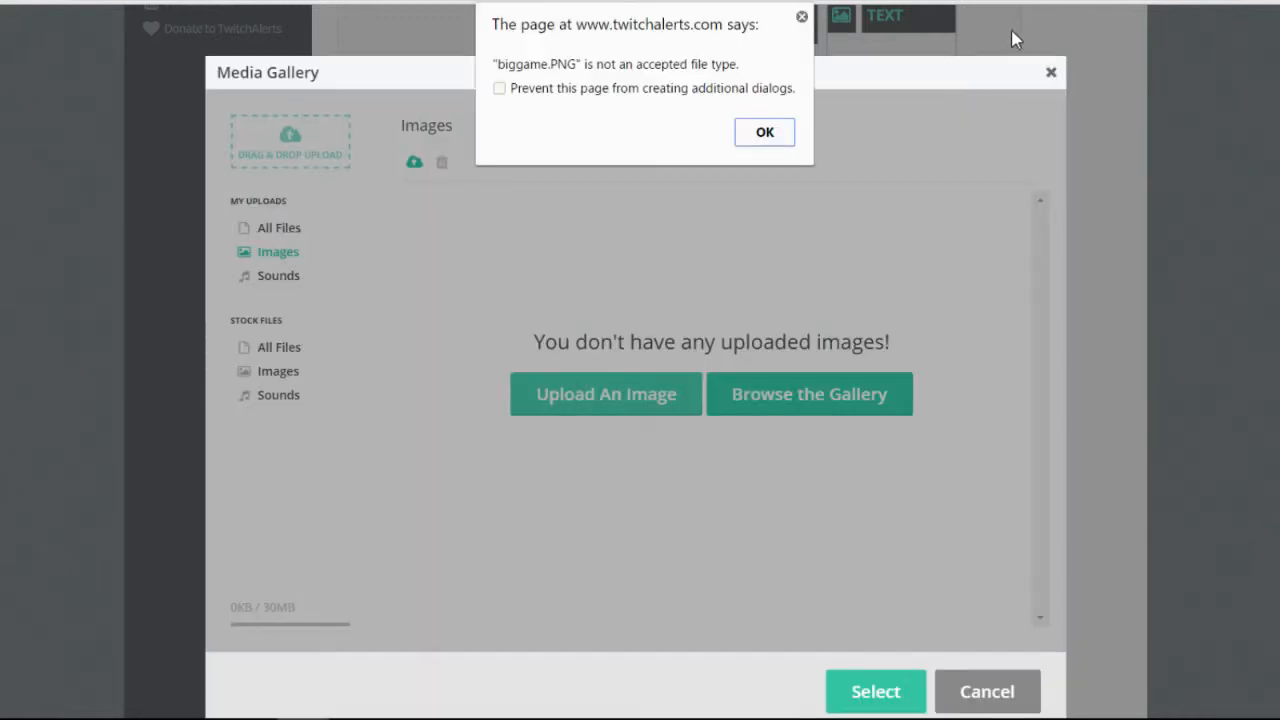
key("Return")
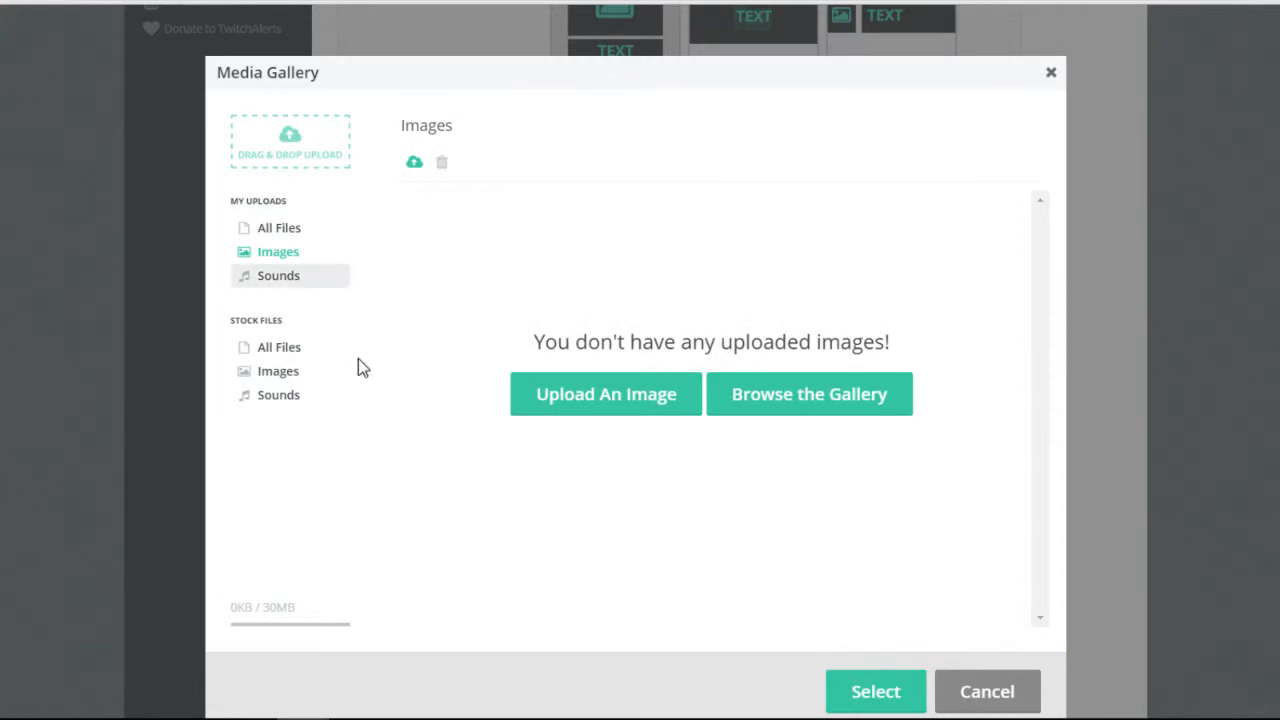
Check the uploaded sounds and images, then browse the stock image collection.
left_click(286, 277)
left_click(290, 253)
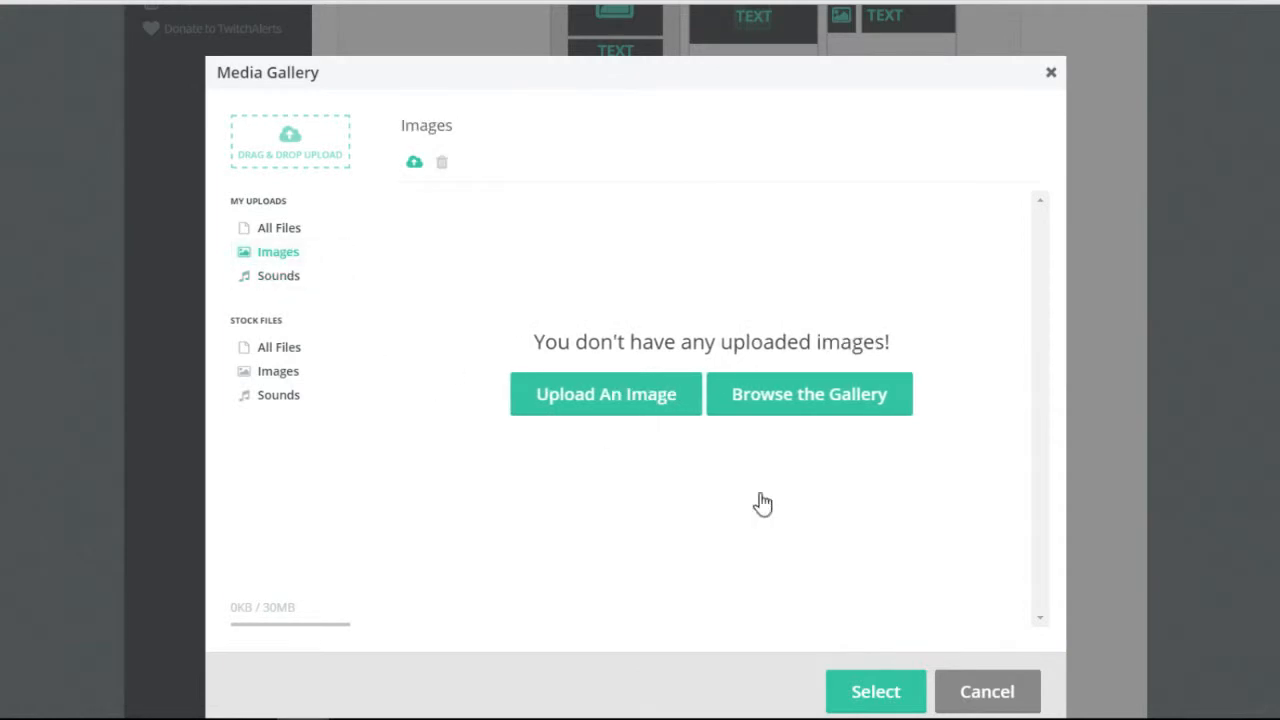
scroll(980, 537, "down", 1)
left_click(890, 396)
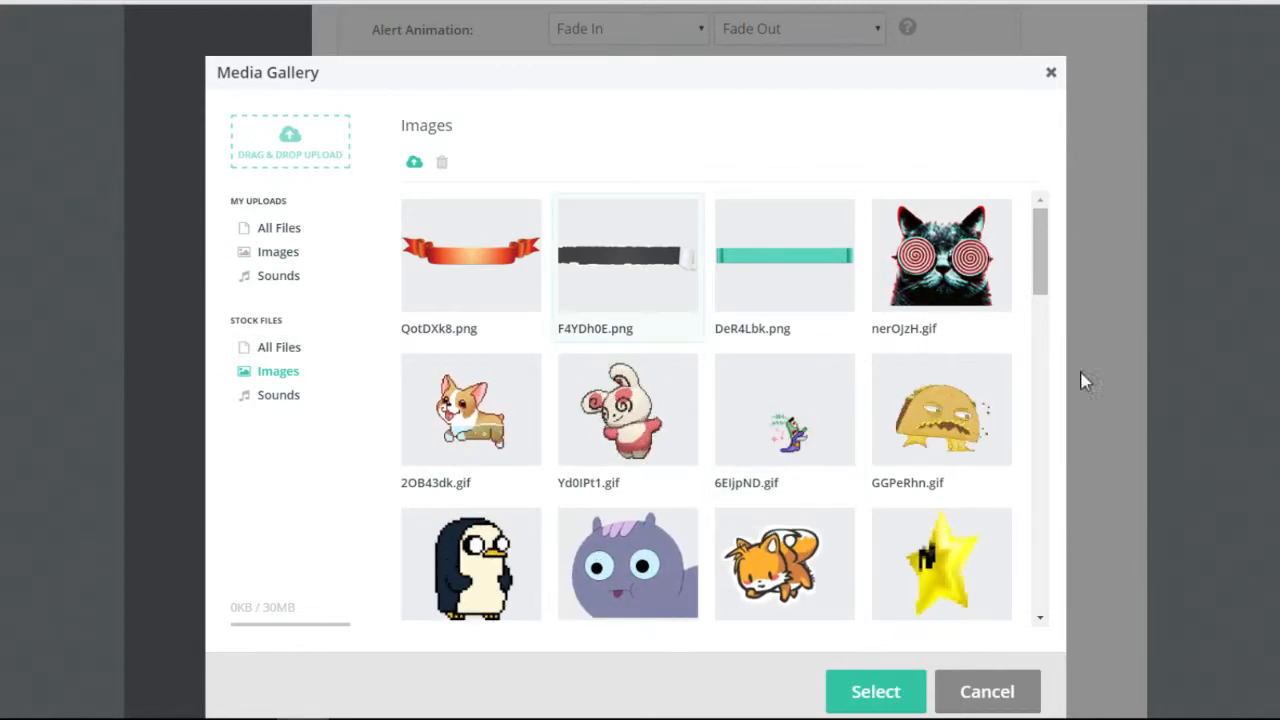
scroll(1080, 377, "down", 4)
scroll(1177, 391, "down", 4)
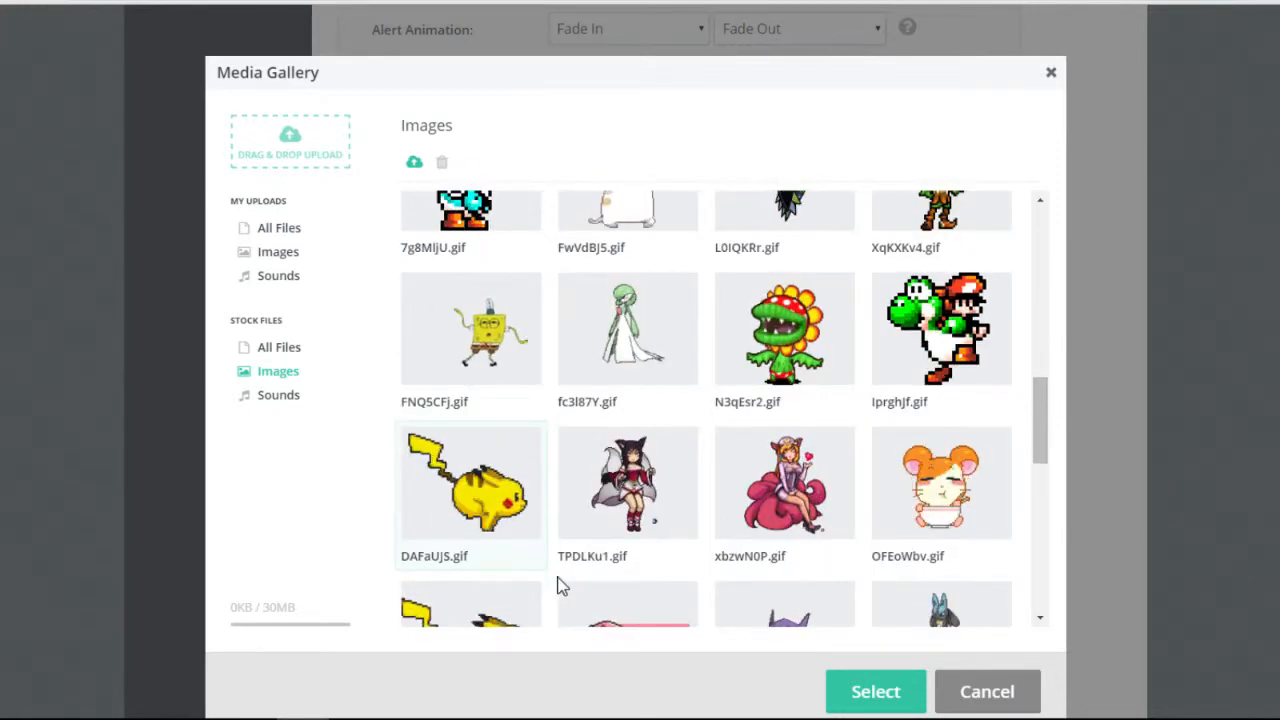
scroll(563, 583, "down", 2)
scroll(570, 575, "down", 2)
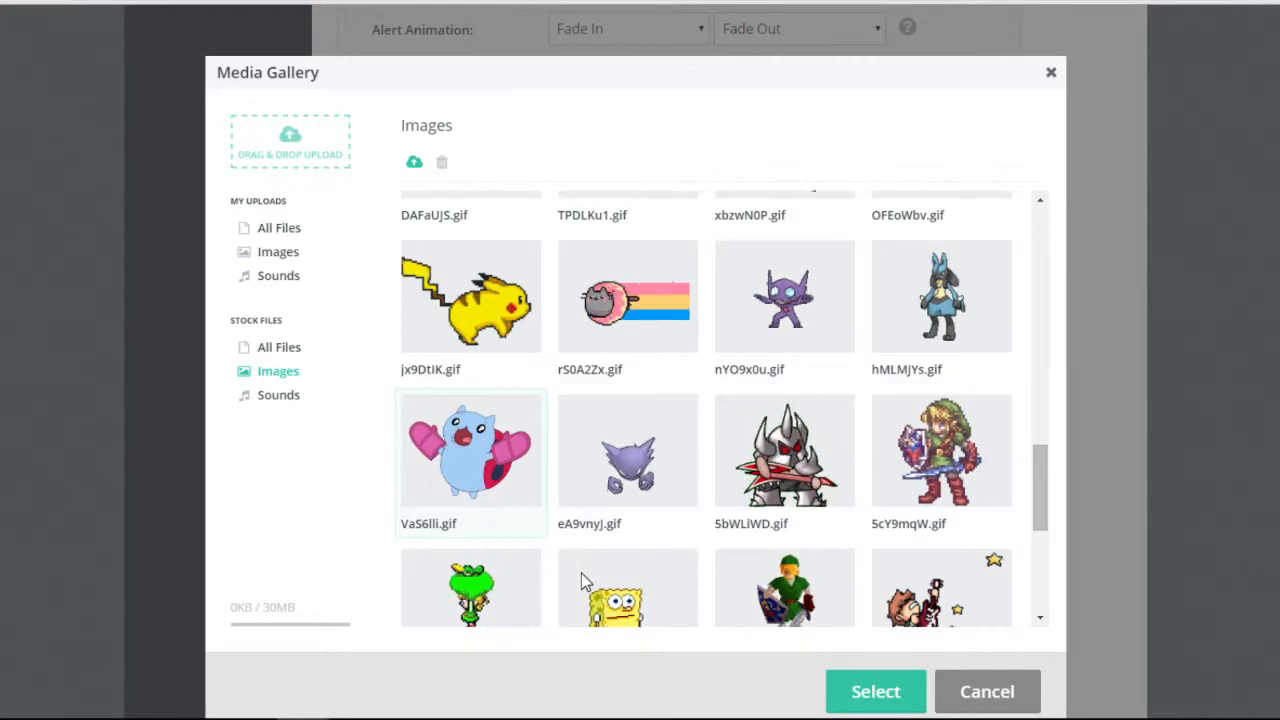
scroll(620, 580, "down", 5)
scroll(1042, 620, "up", 10)
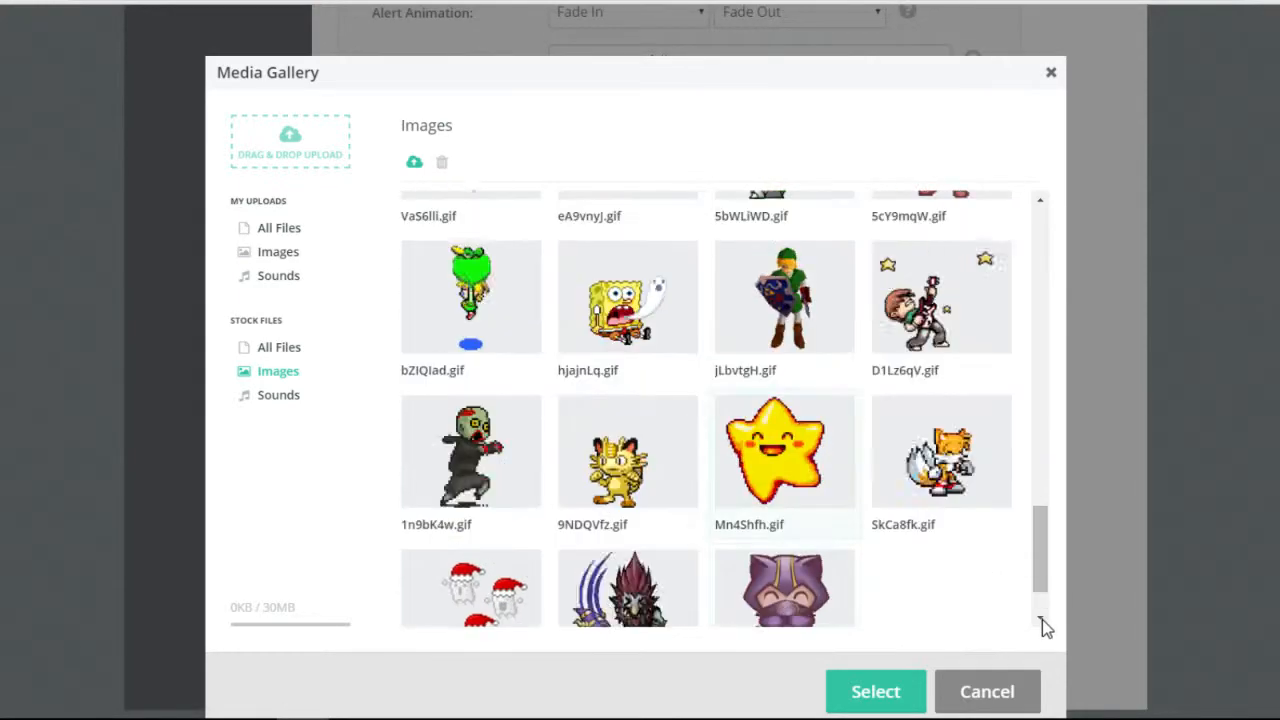
scroll(1042, 620, "up", 5)
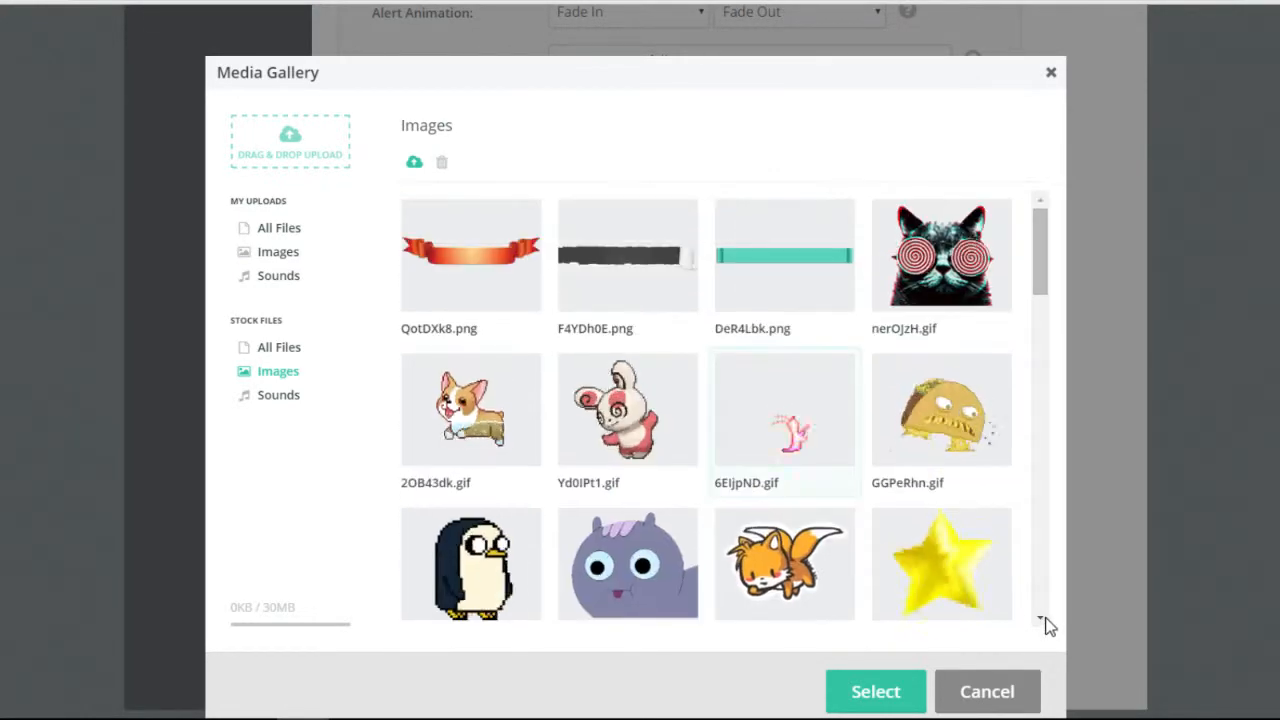
Pick Magic Coins in the stock sounds, then cancel the gallery keeping the original sound.
left_click(278, 395)
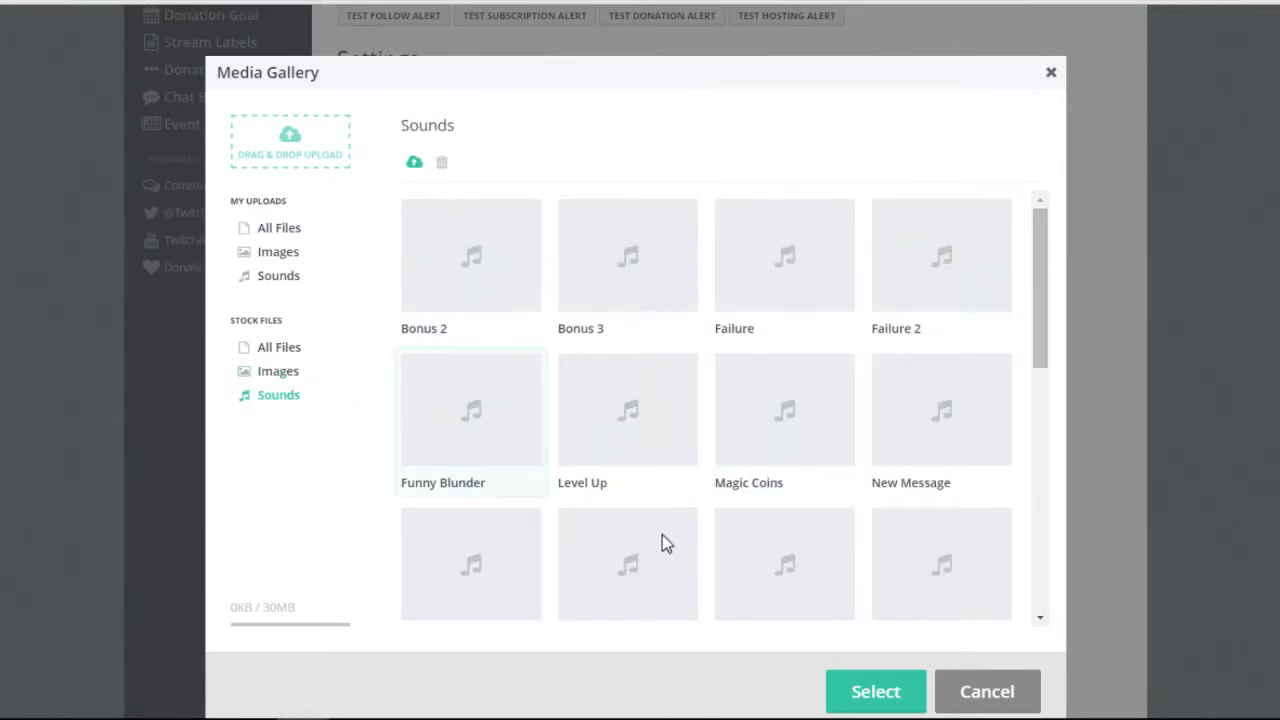
scroll(651, 403, "down", 10)
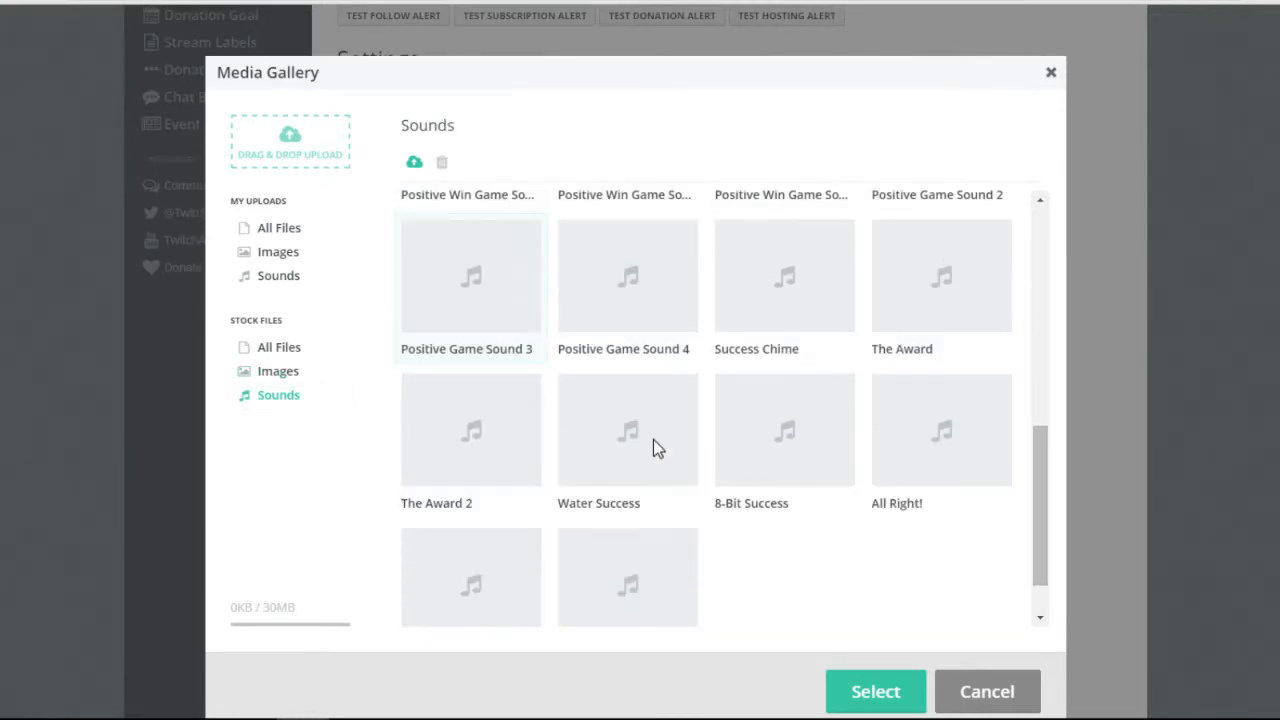
scroll(658, 450, "up", 5)
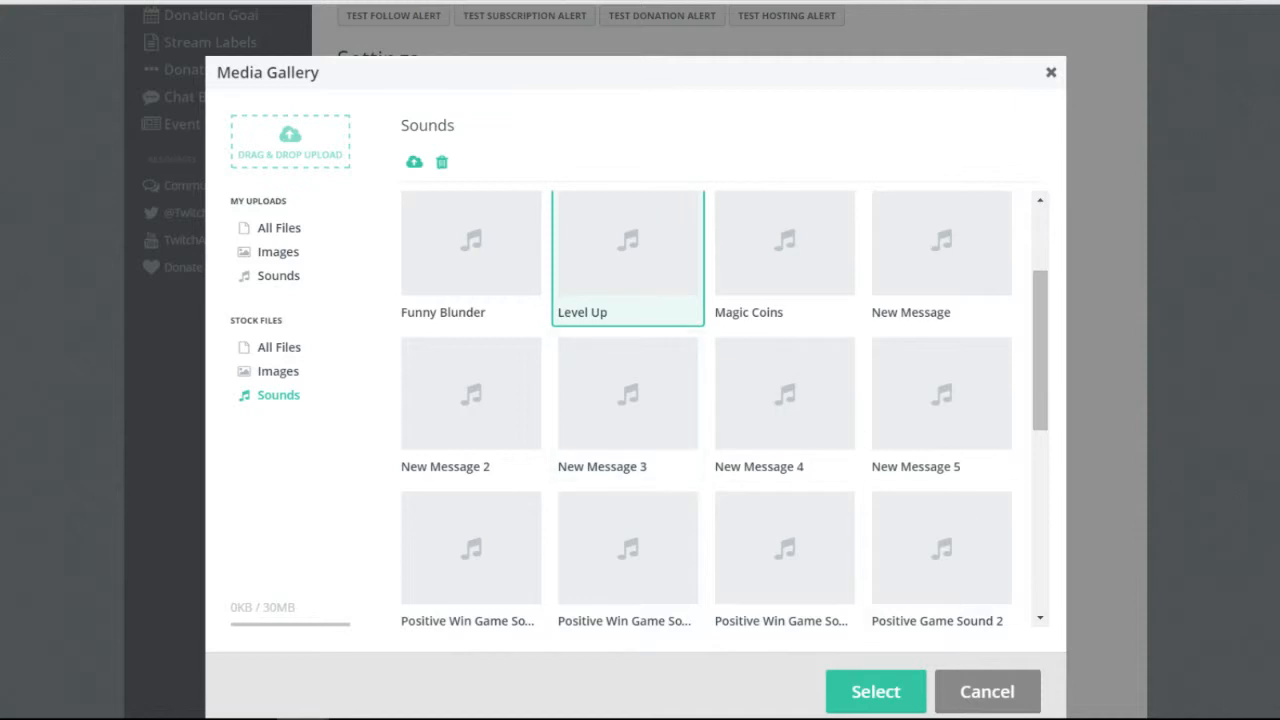
scroll(870, 578, "up", 2)
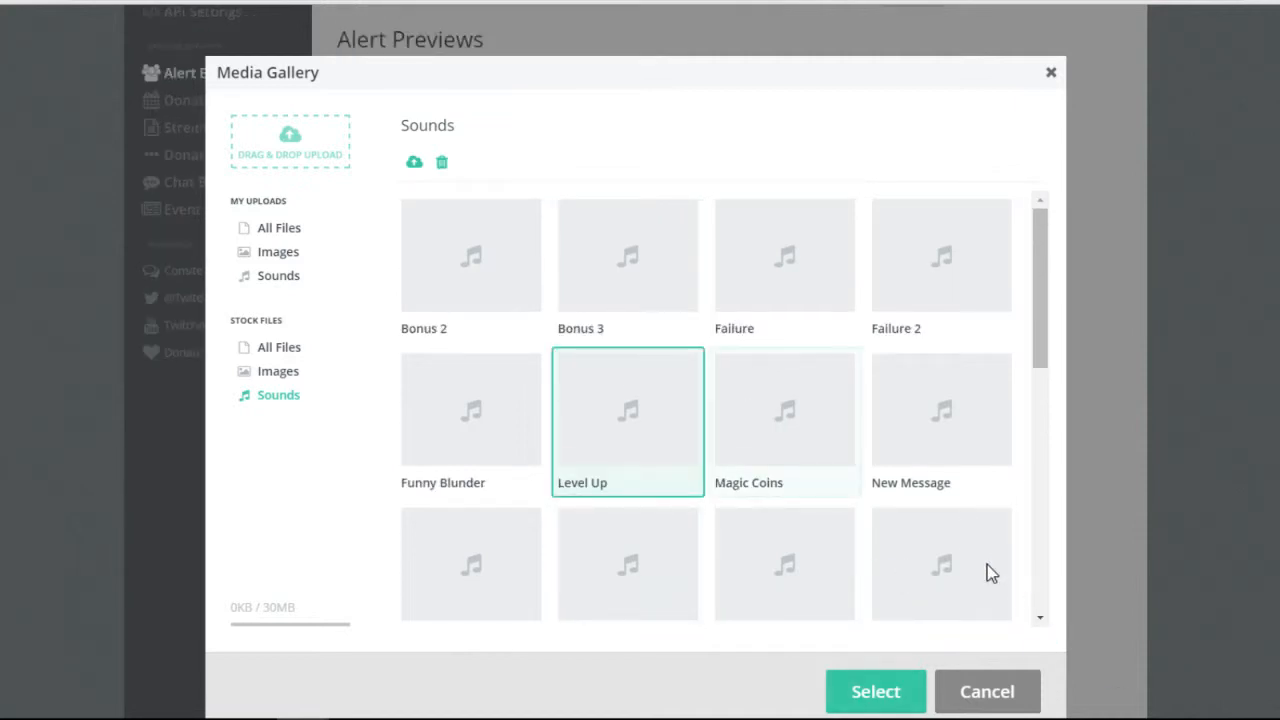
left_click(794, 458)
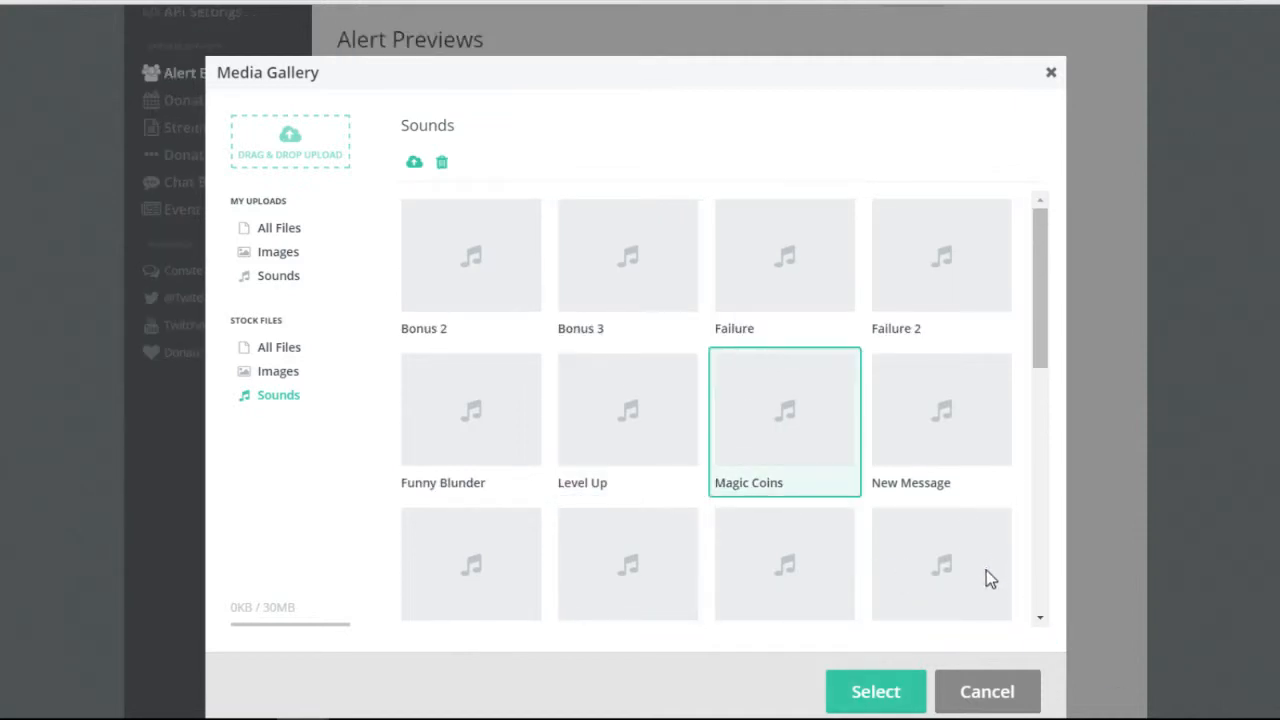
left_click(988, 698)
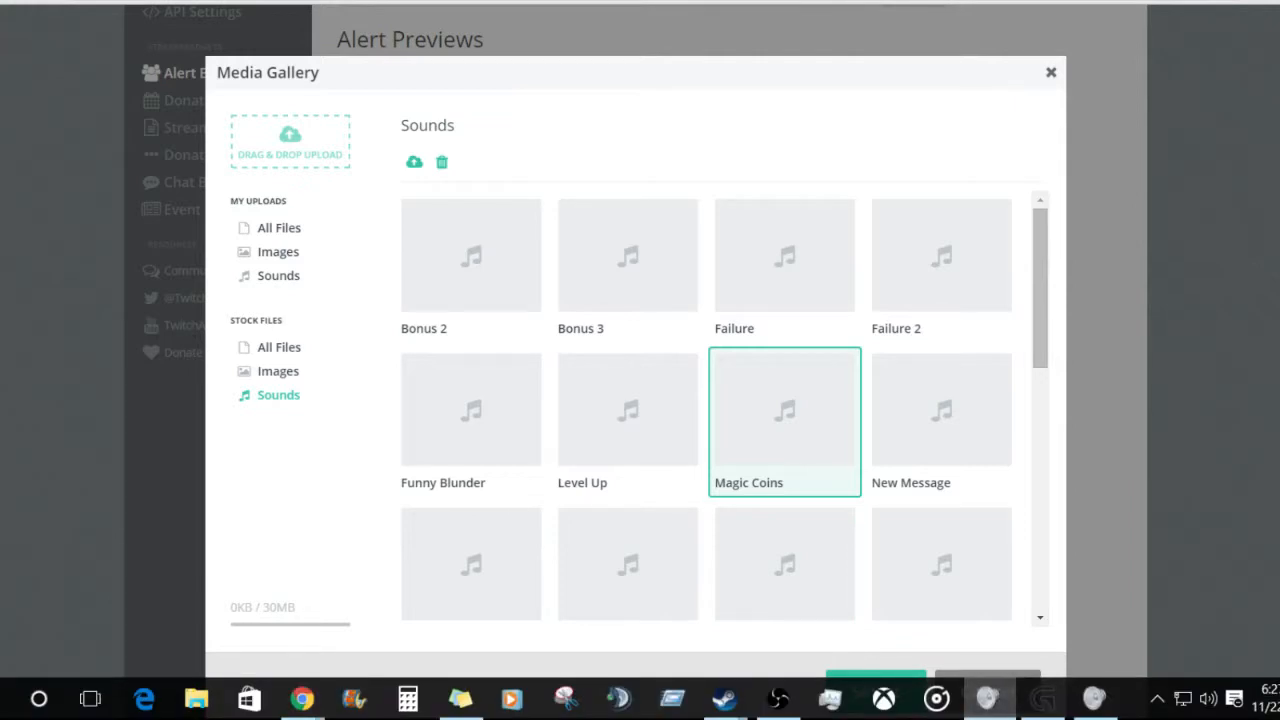
left_click(987, 691)
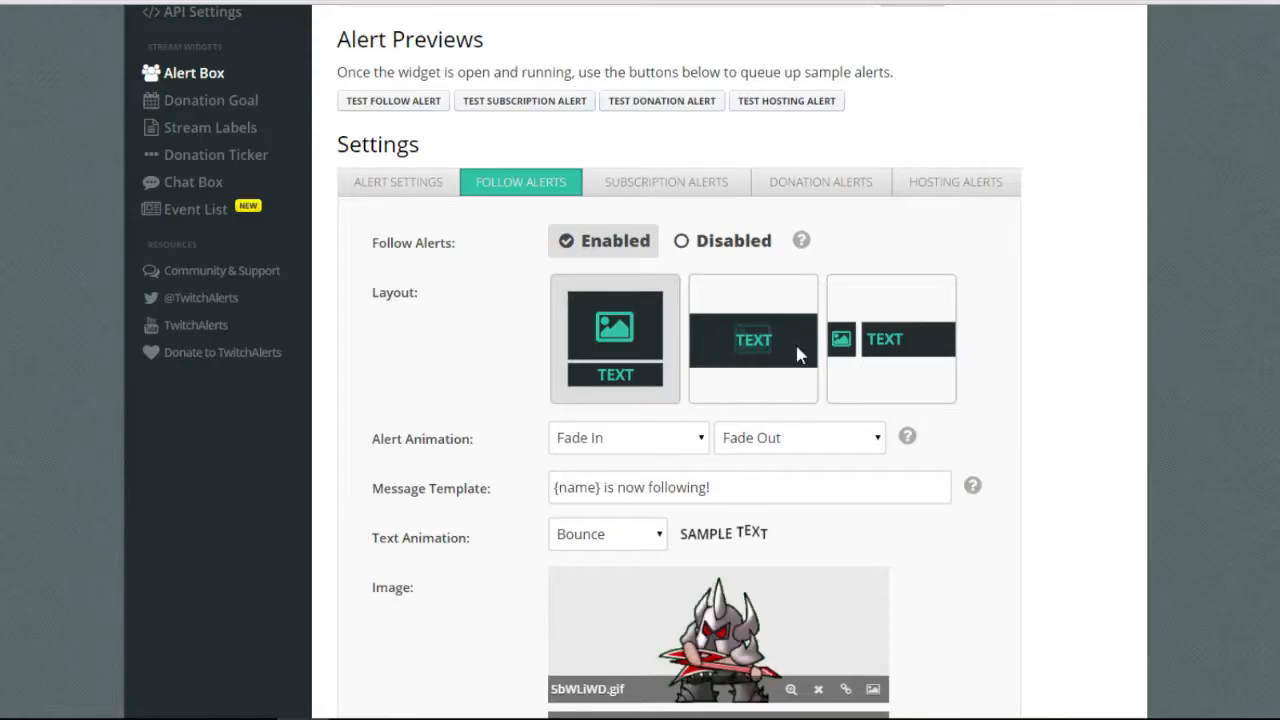
Review Subscription Alerts: Wiggle text, default.gif, default.mp3 at 50% volume, 8 seconds.
scroll(795, 366, "down", 3)
scroll(795, 366, "up", 1)
scroll(795, 366, "up", 2)
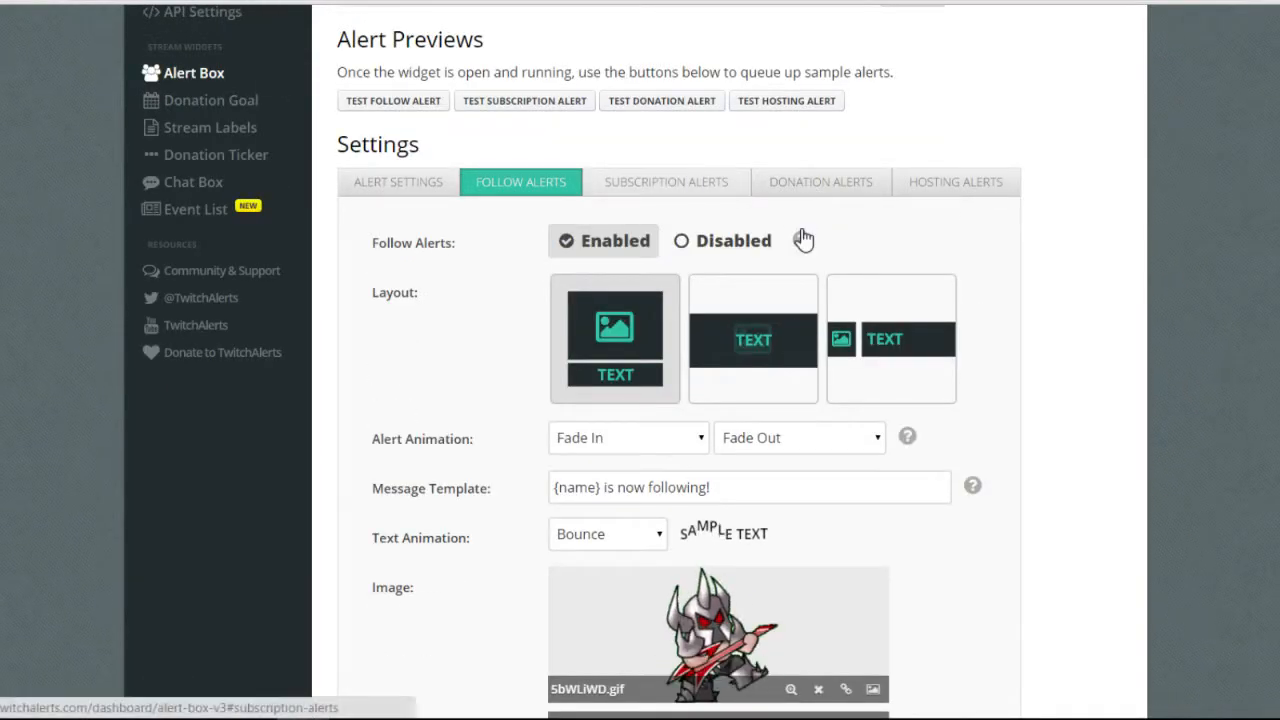
left_click(695, 182)
scroll(829, 280, "down", 2)
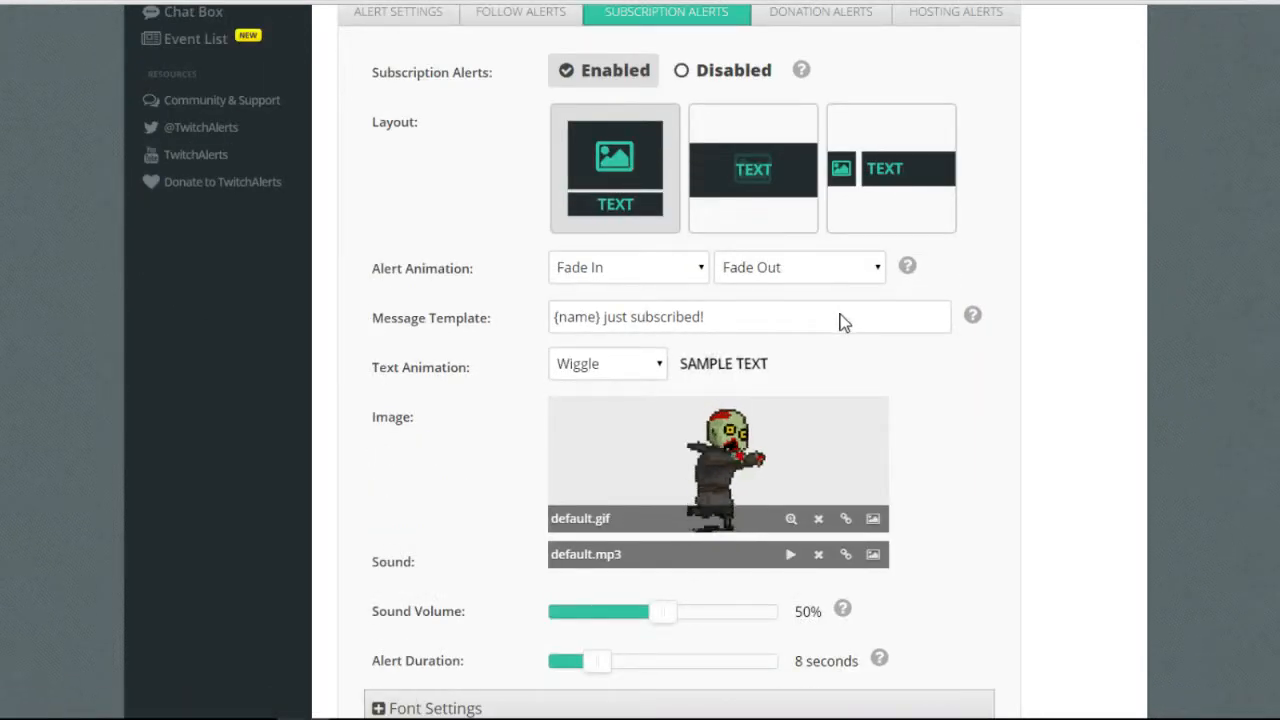
scroll(839, 308, "up", 3)
scroll(1017, 348, "down", 2)
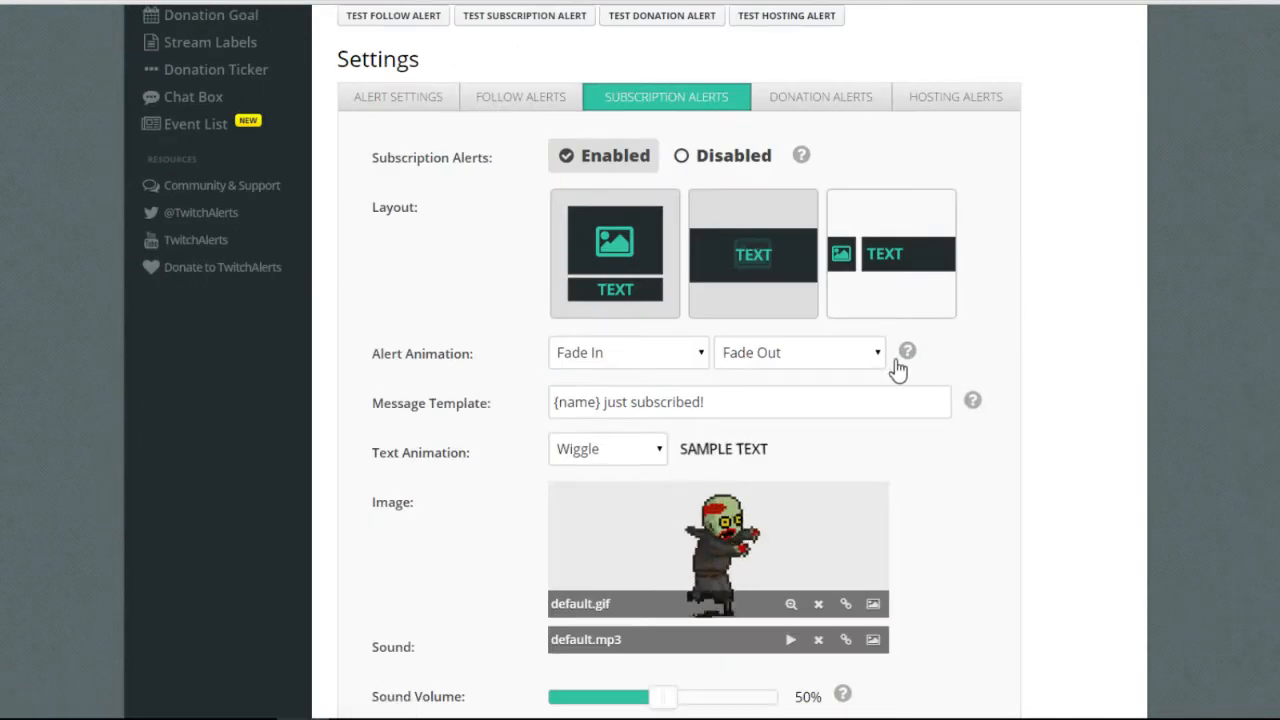
scroll(1186, 400, "down", 2)
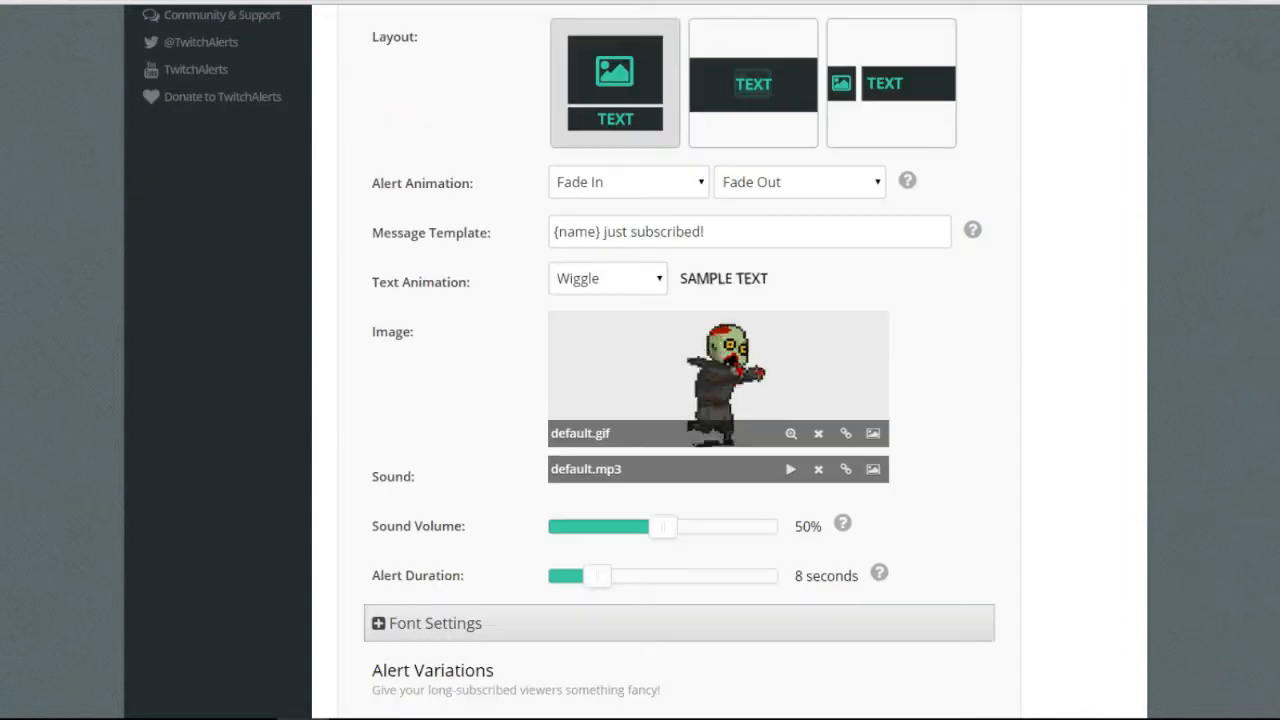
scroll(1163, 660, "down", 2)
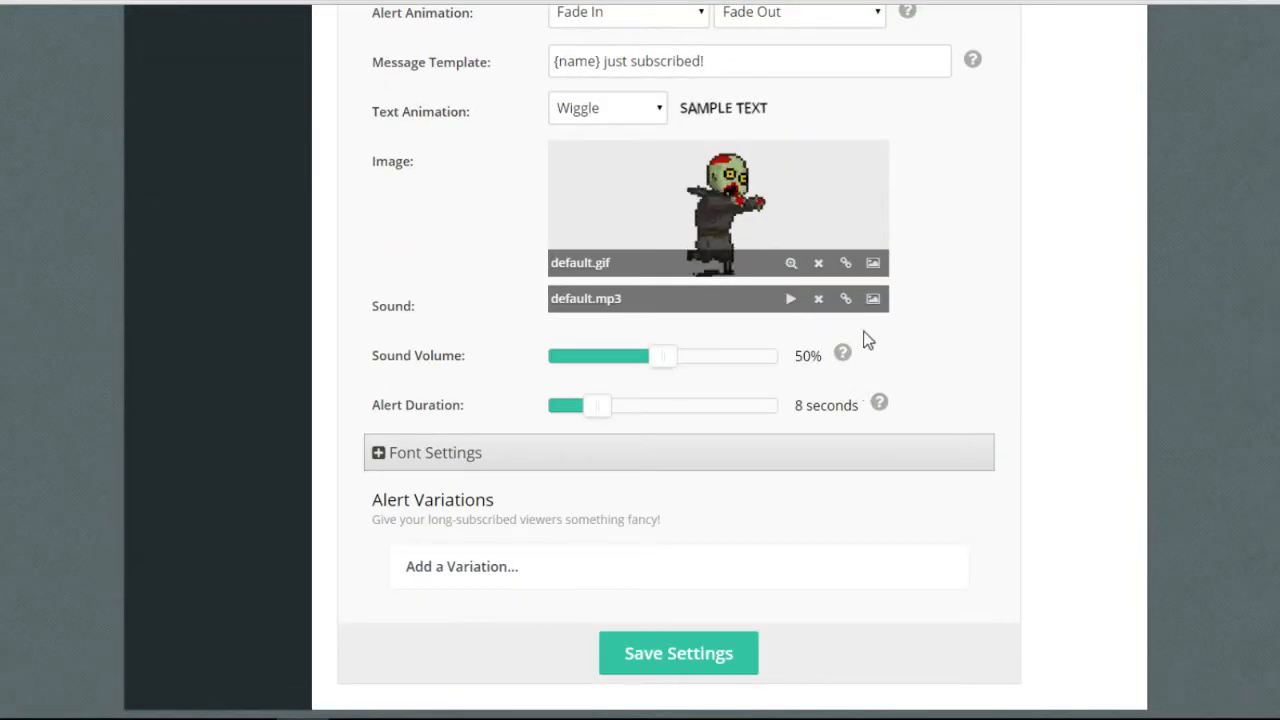
scroll(720, 440, "up", 6)
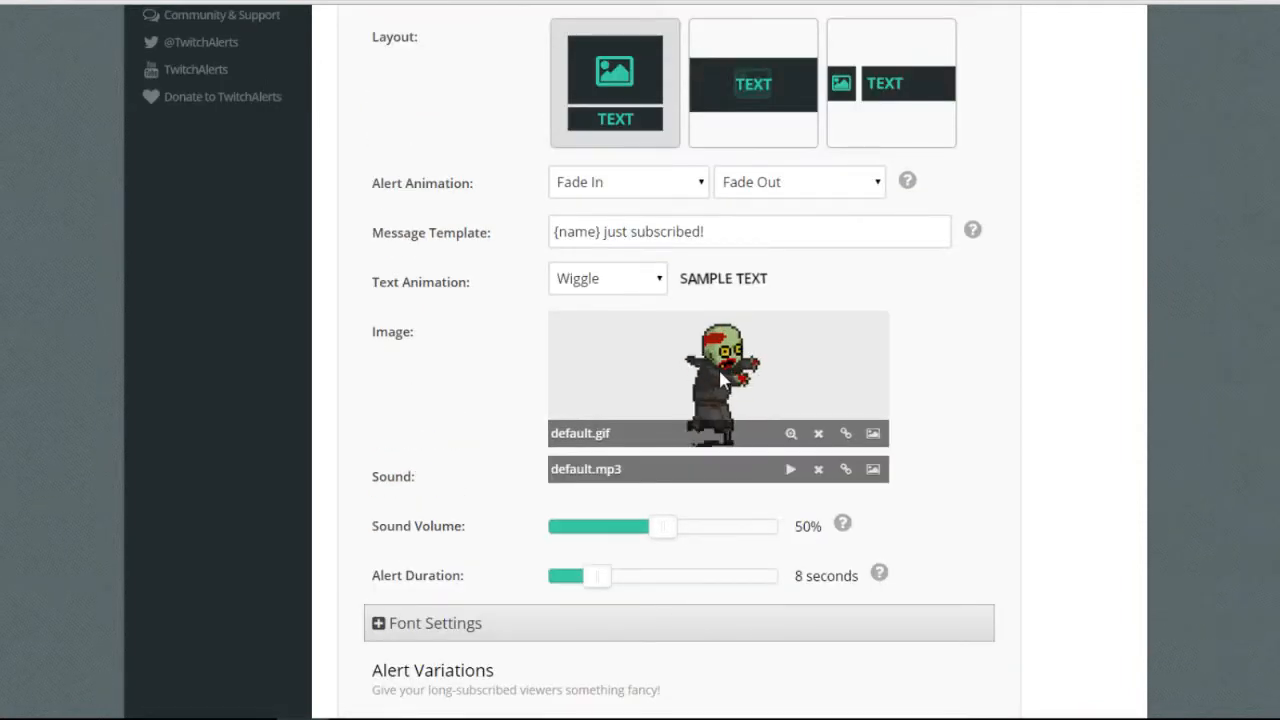
On Donation Alerts, keep Slide In Down as the entrance animation and play a test alert.
left_click(866, 272)
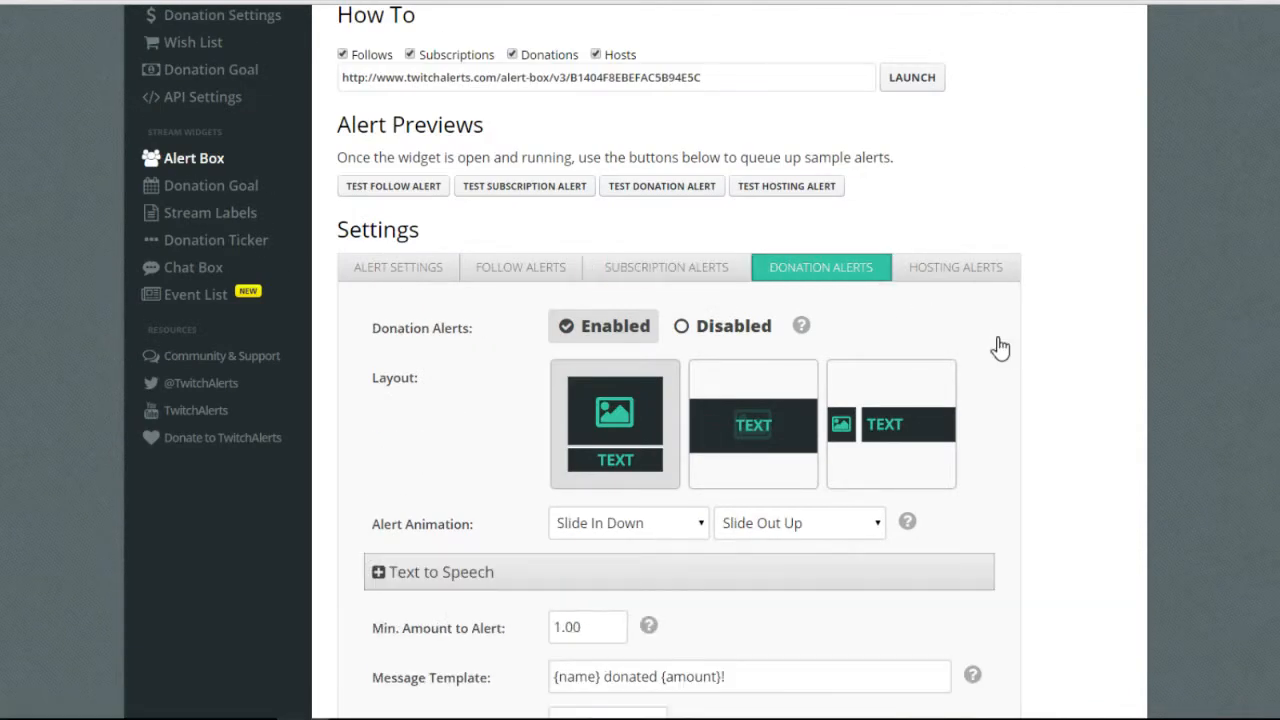
scroll(985, 382, "down", 1)
left_click(640, 438)
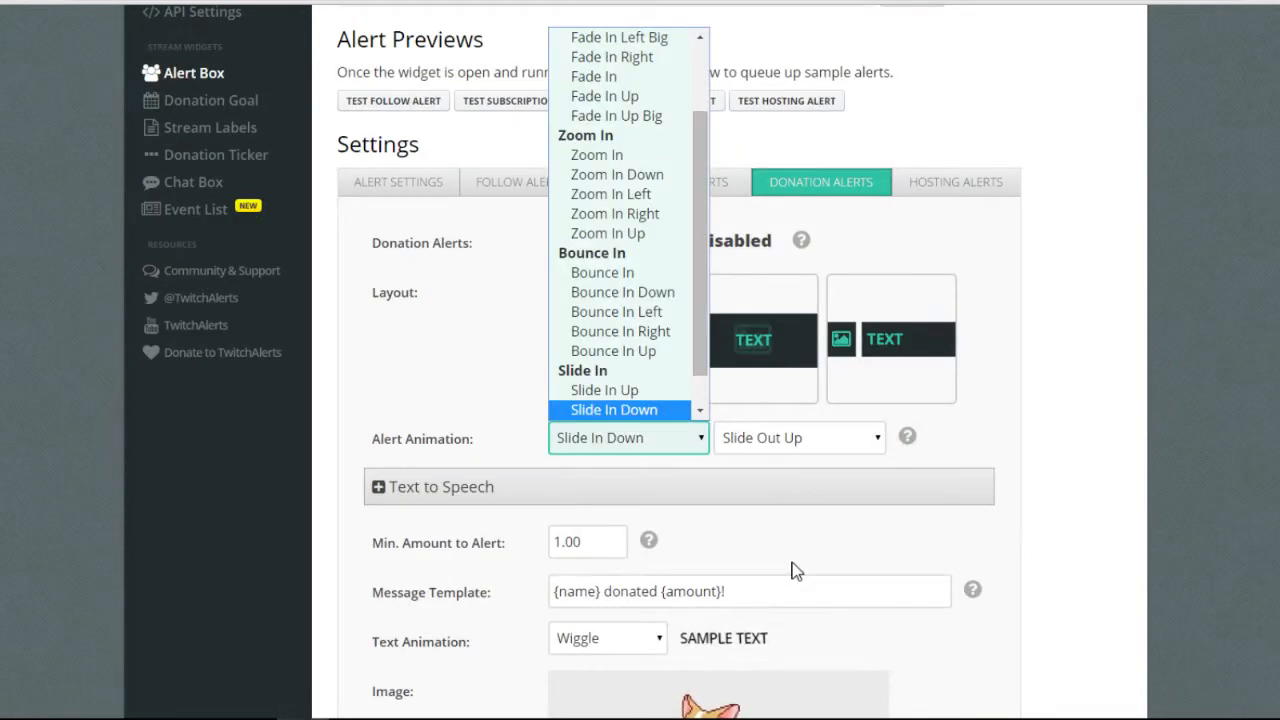
left_click(795, 570)
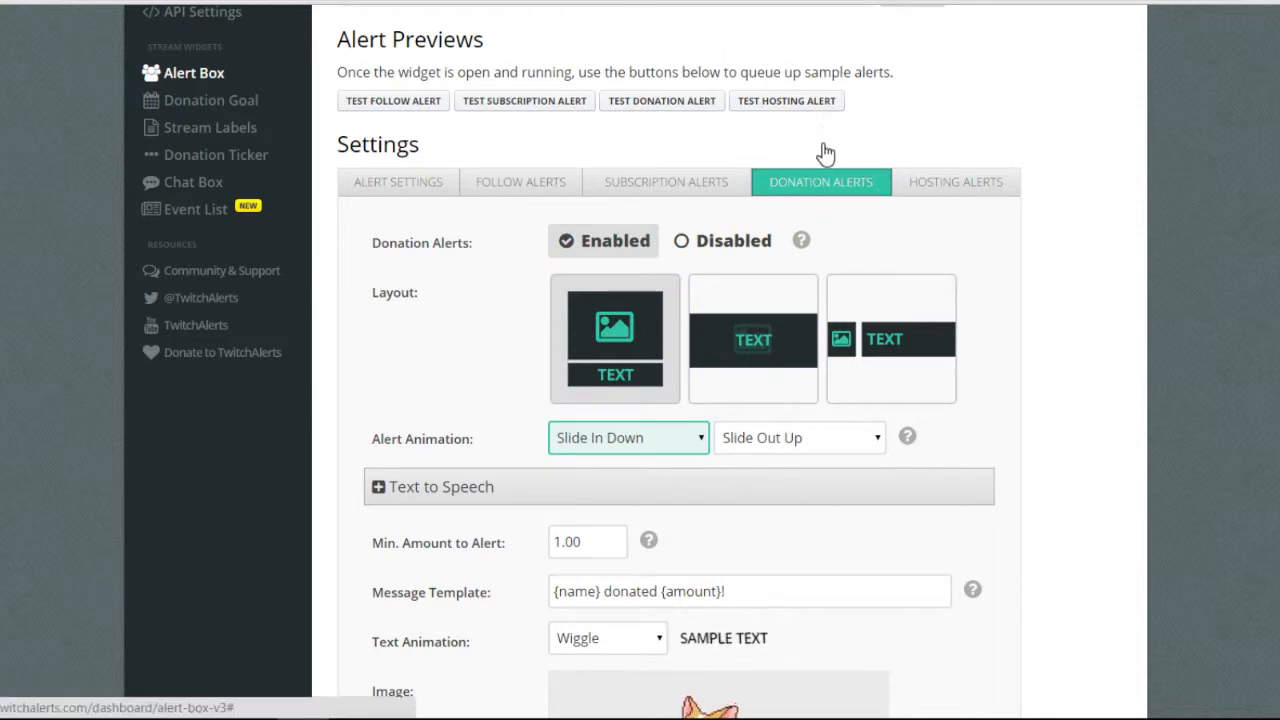
left_click(662, 101)
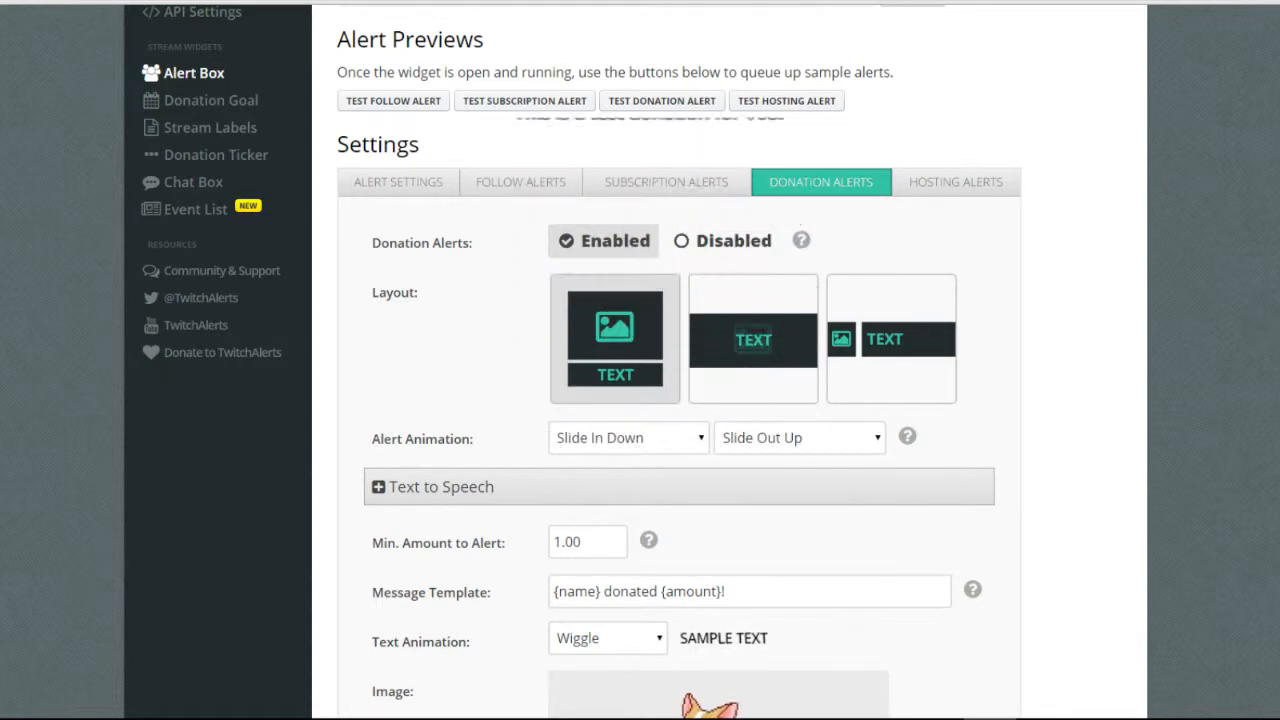
Start adding a new donation alert variation.
scroll(1094, 406, "down", 2)
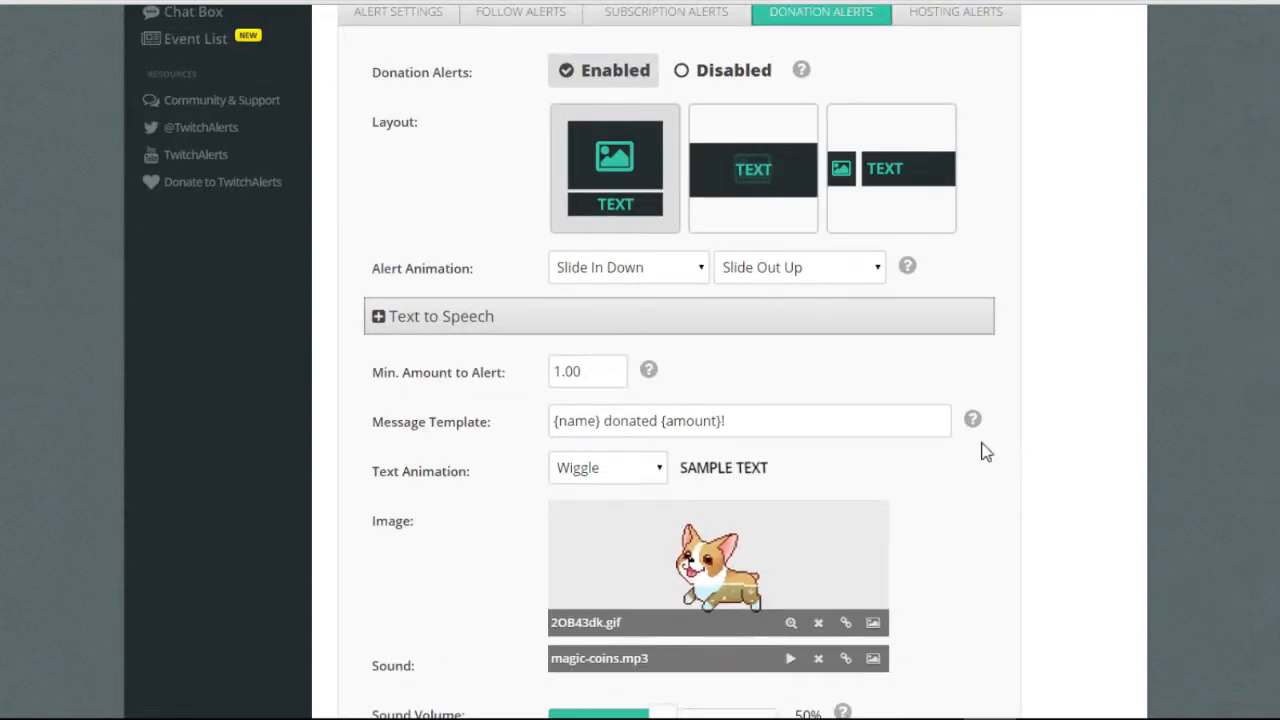
scroll(985, 452, "down", 4)
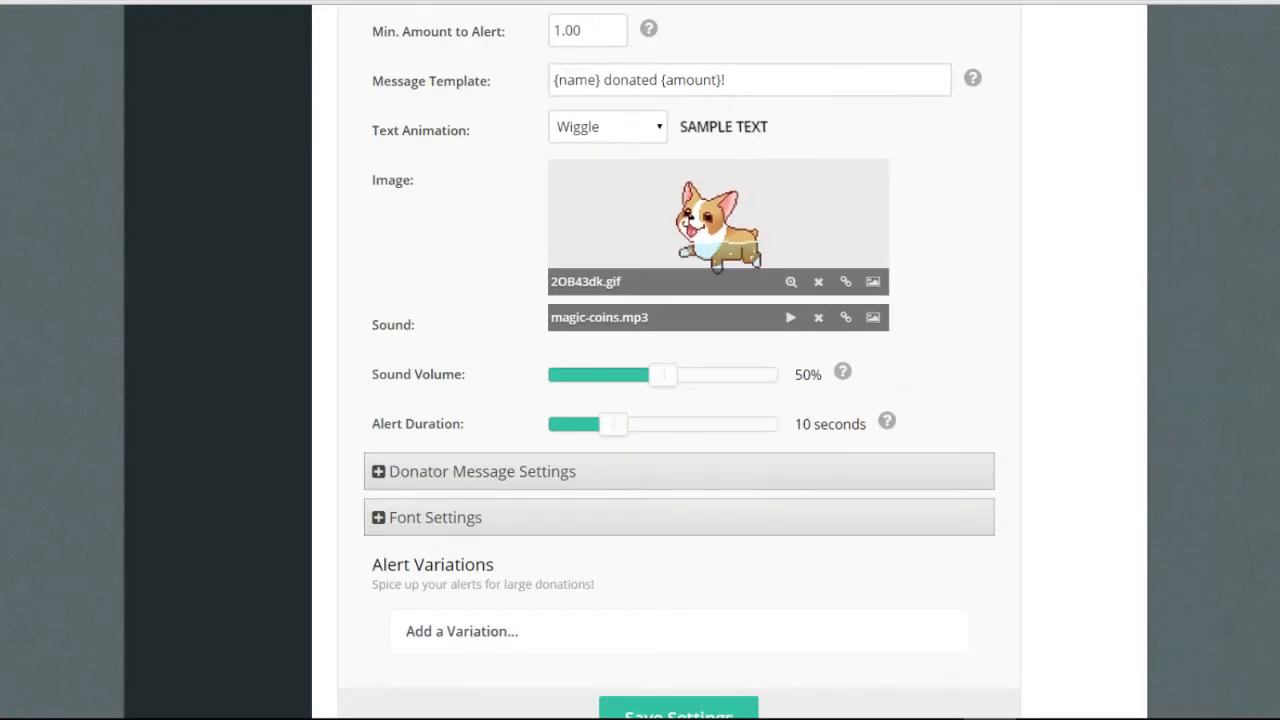
left_click(462, 631)
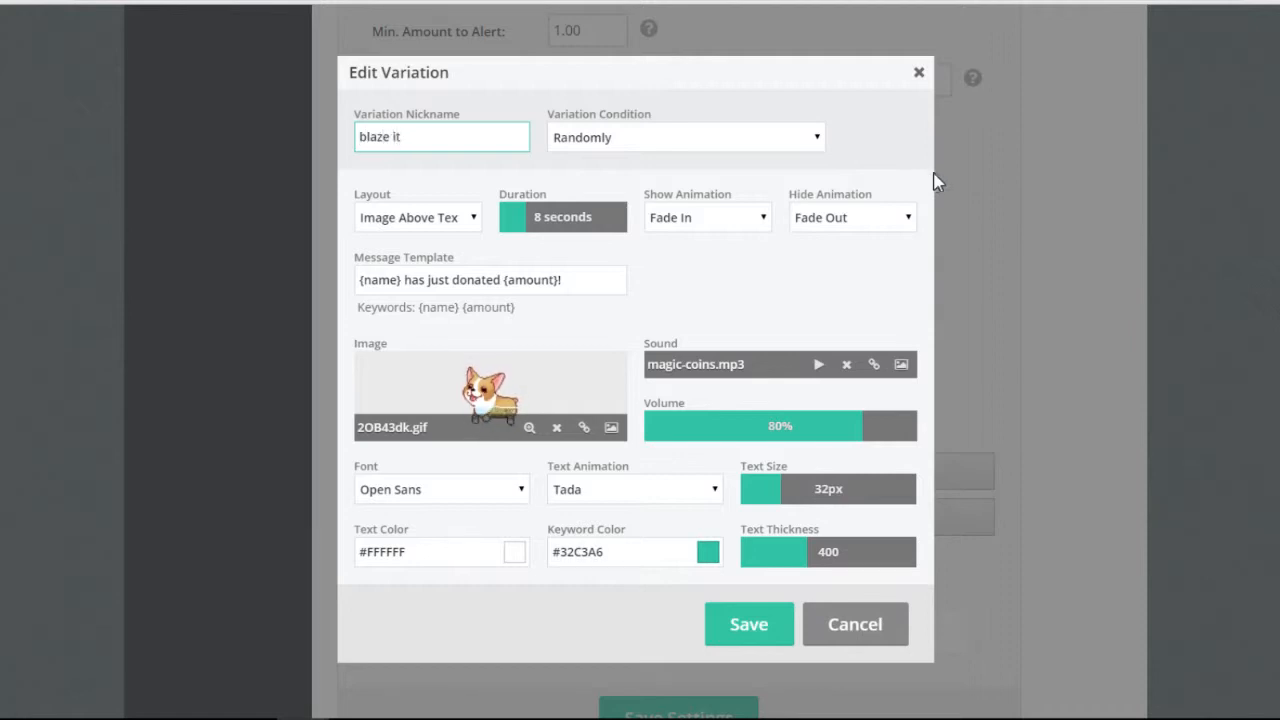
Set the variation condition to 'Donation amount is exactly' 4.20 and save it.
key("Tab")
key("alt+Down")
key("Down")
key("Return")
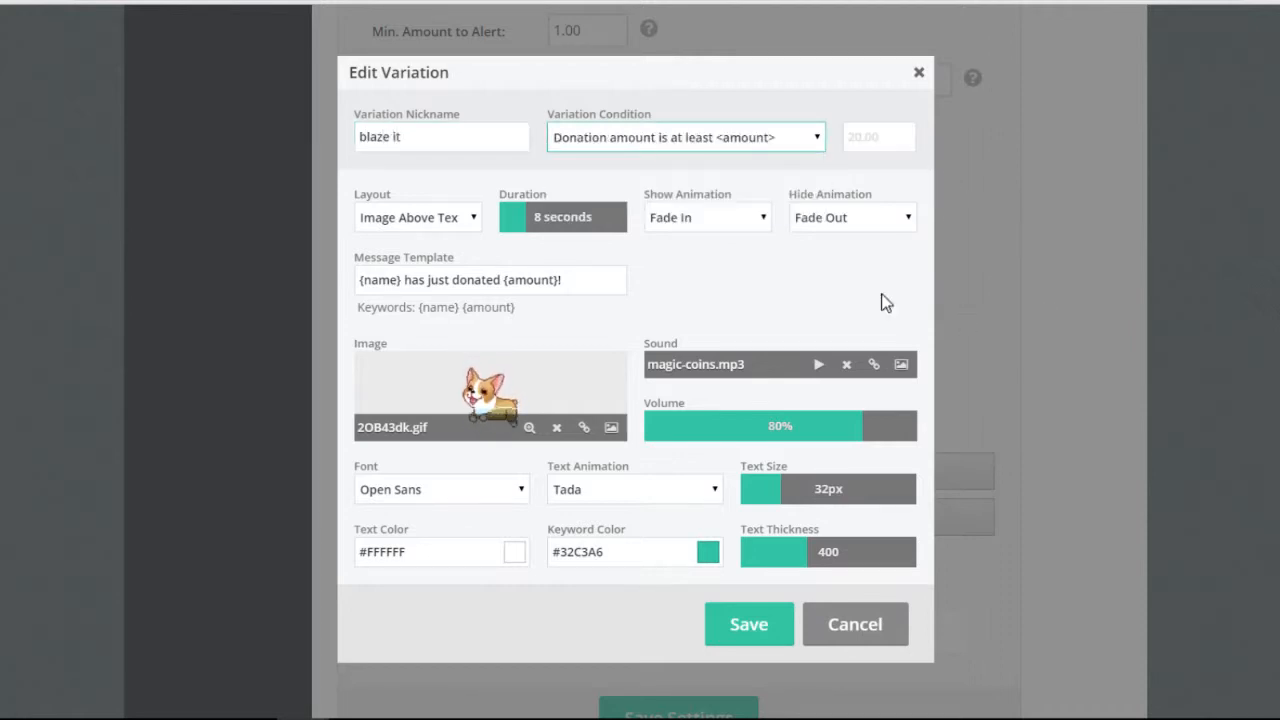
key("alt+Down")
key("Down")
key("Return")
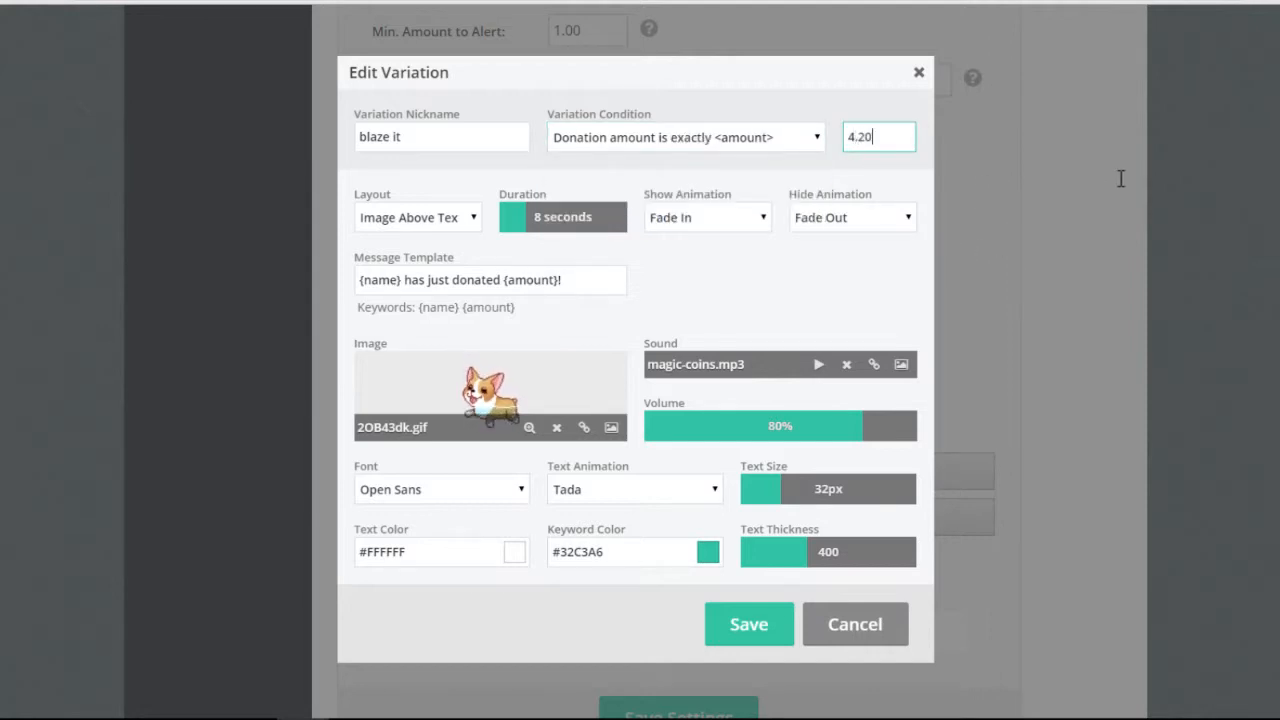
type("4.20")
key("Return")
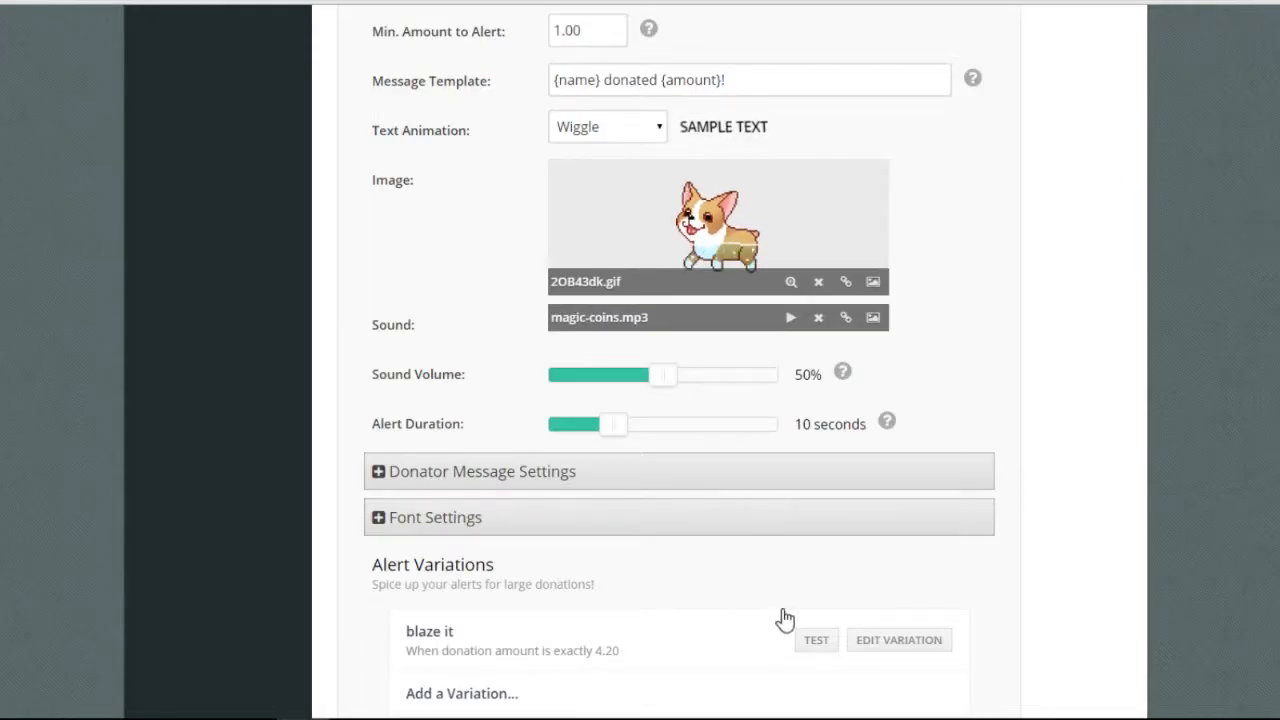
Reopen the blaze it variation to check it, then close the editor.
scroll(780, 640, "down", 1)
left_click(899, 555)
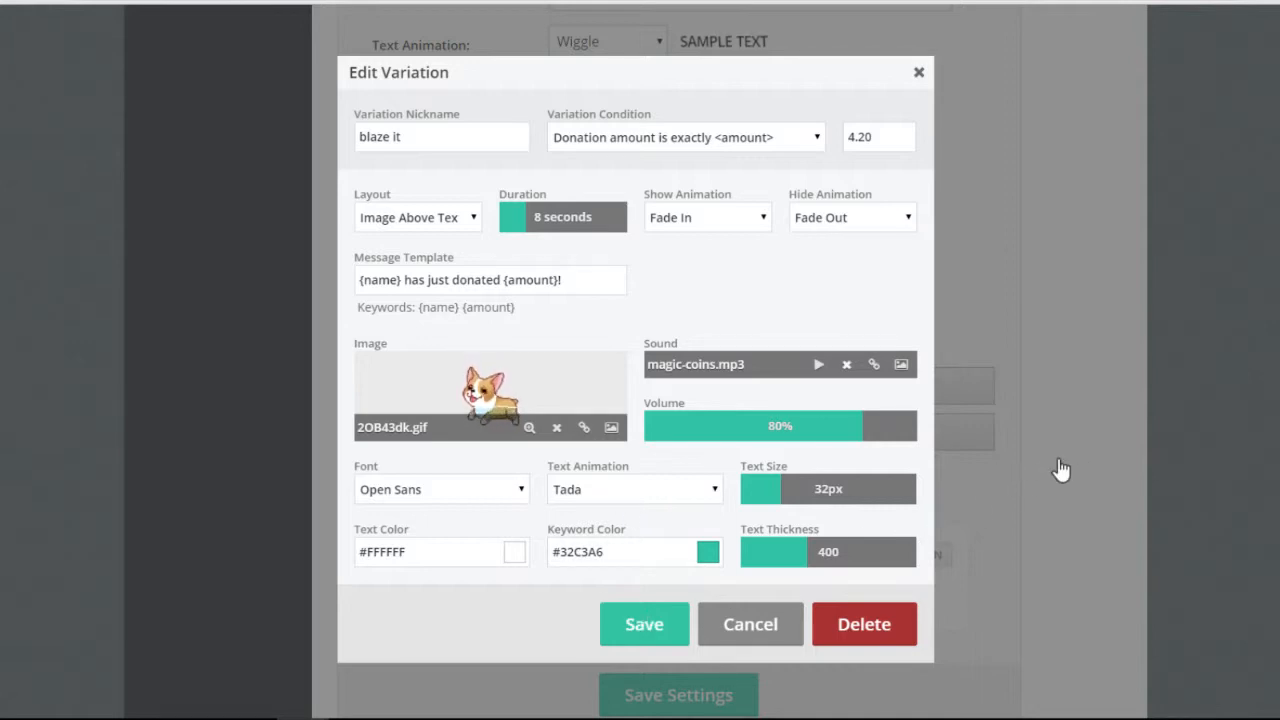
scroll(950, 539, "down", 1)
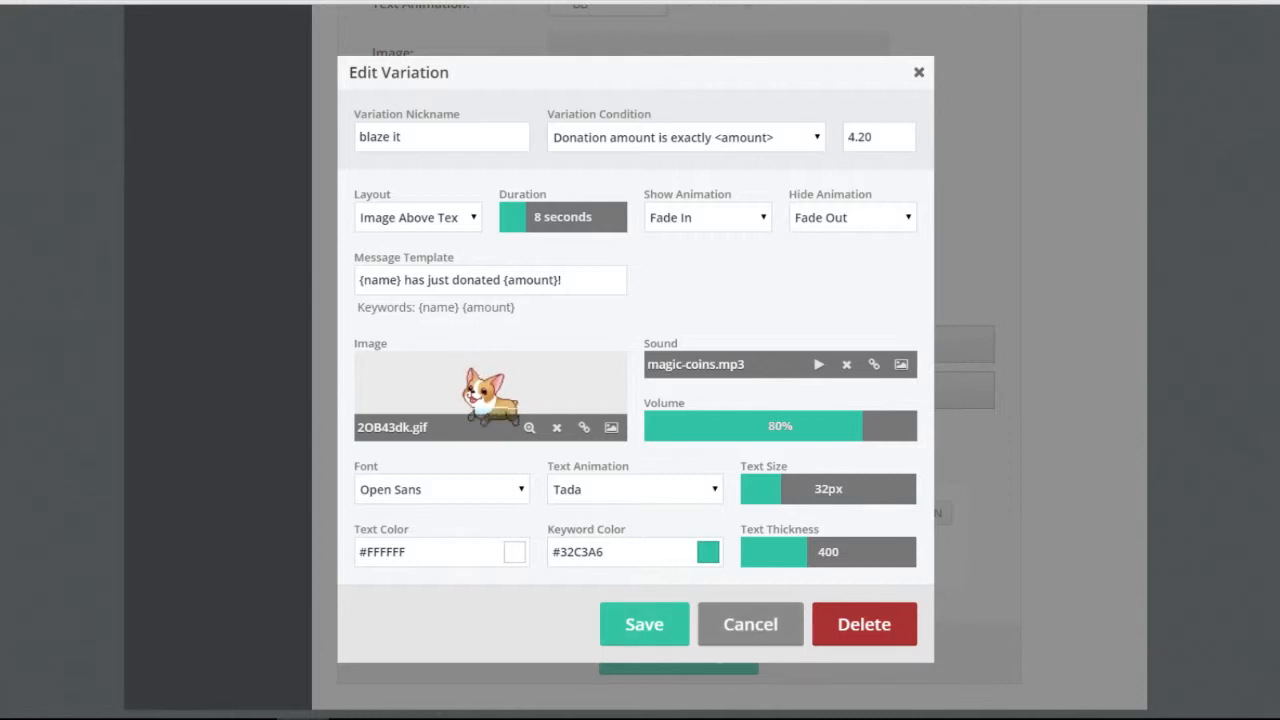
left_click(634, 628)
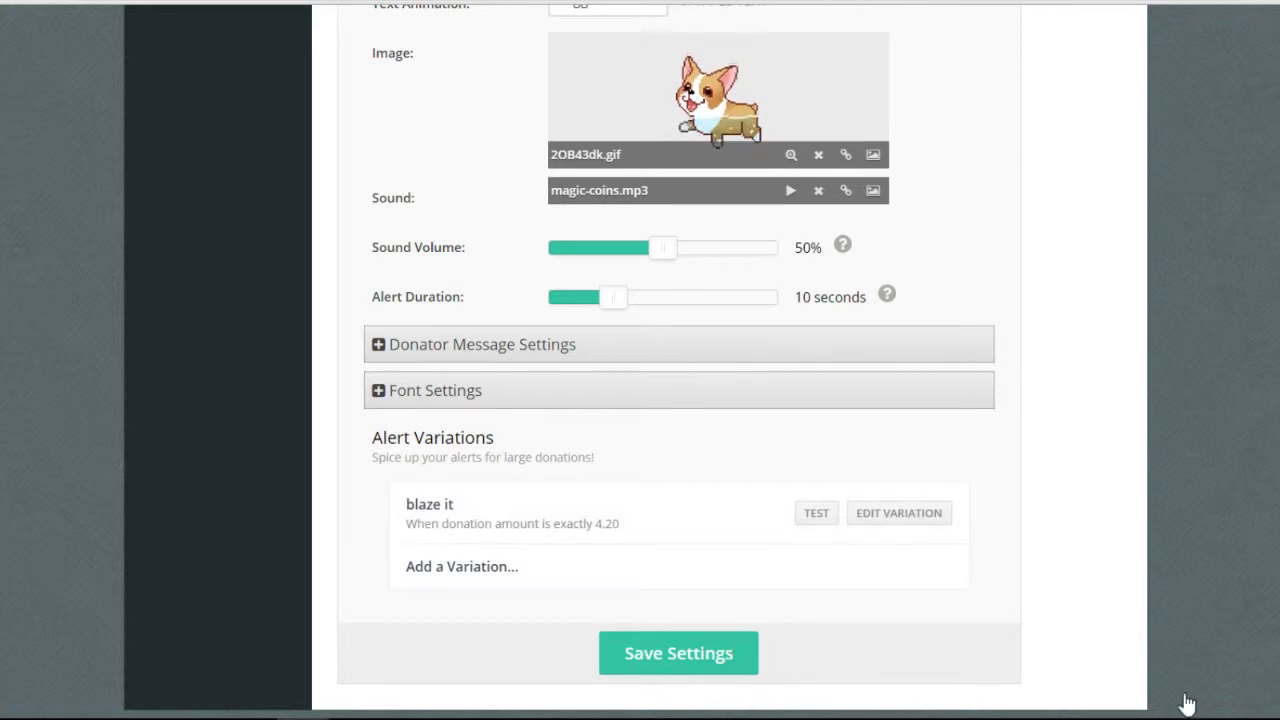
Preview the blaze it variation alert and view its image URL without changing it.
left_click(817, 513)
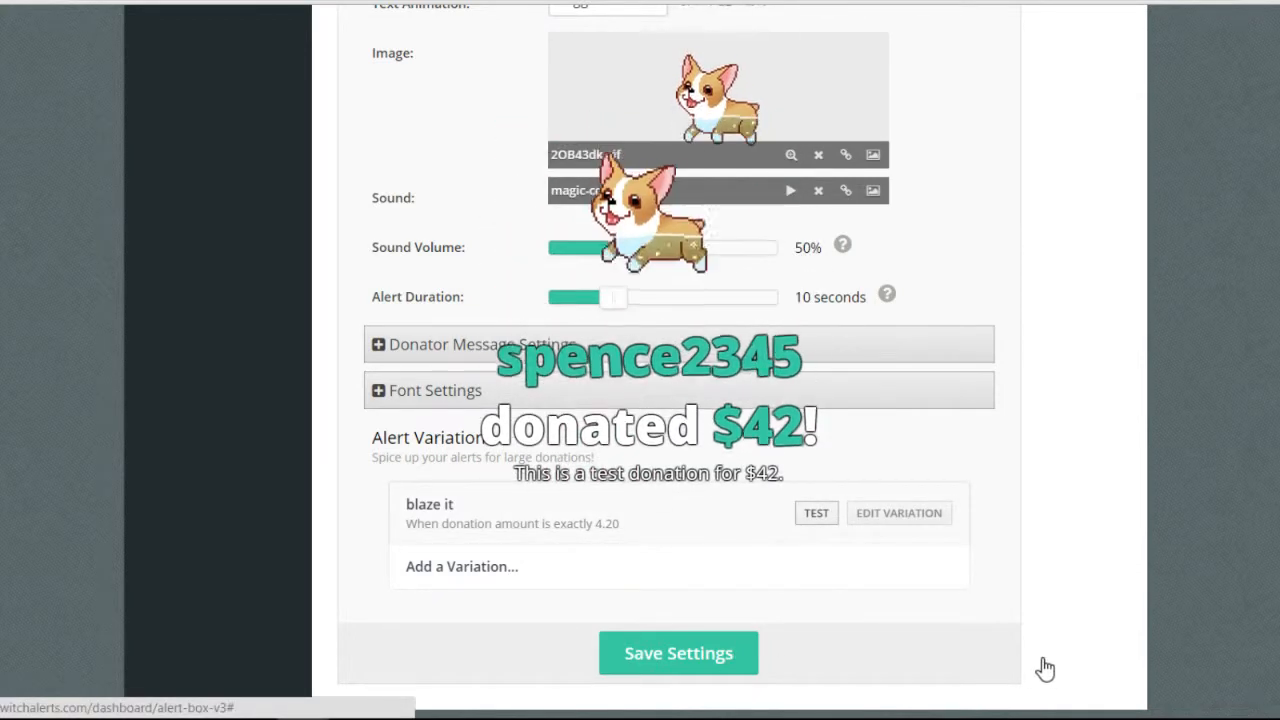
left_click(898, 513)
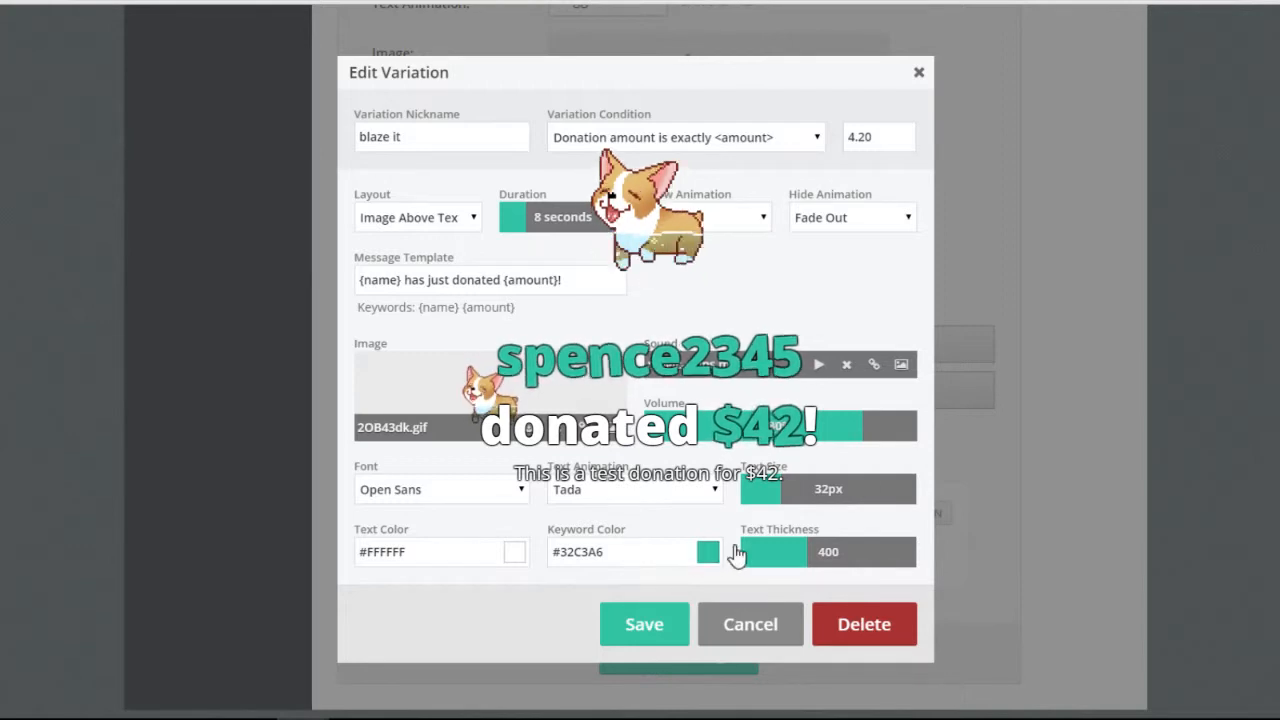
left_click(584, 427)
left_click(763, 163)
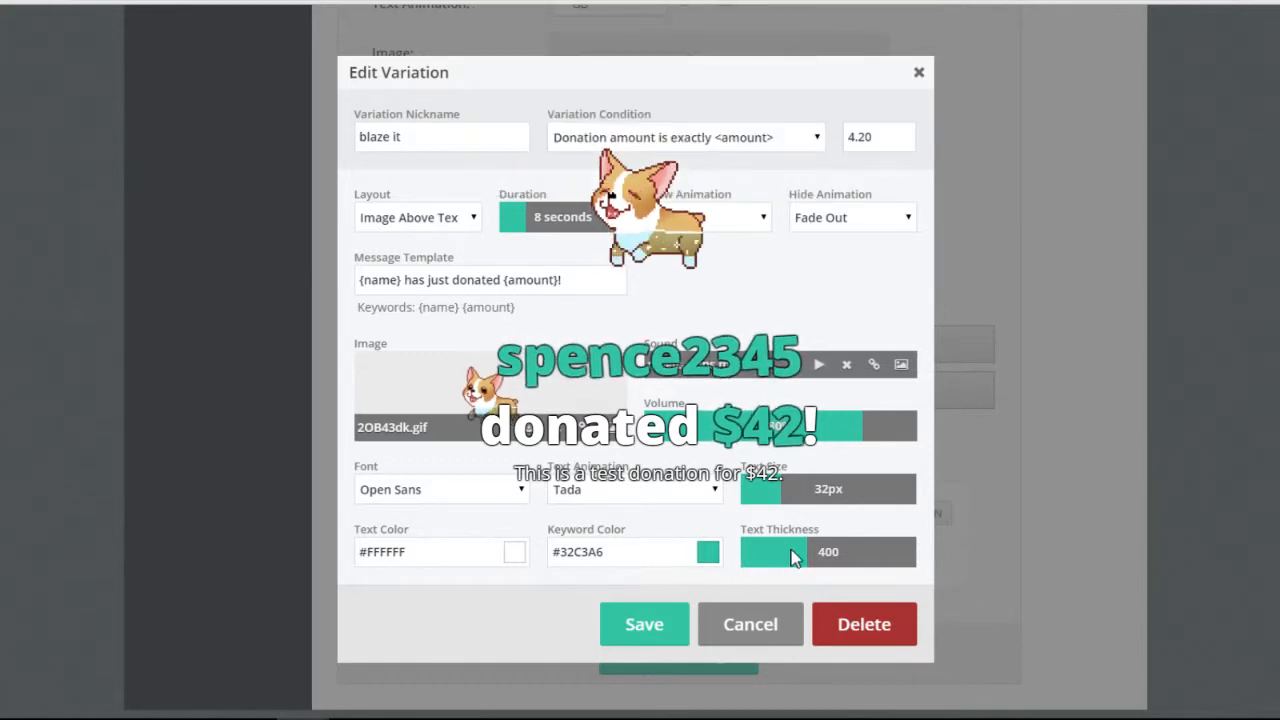
Try GGPeRhn.gif but cancel to keep the corgi image, then play a test donation alert.
left_click(612, 427)
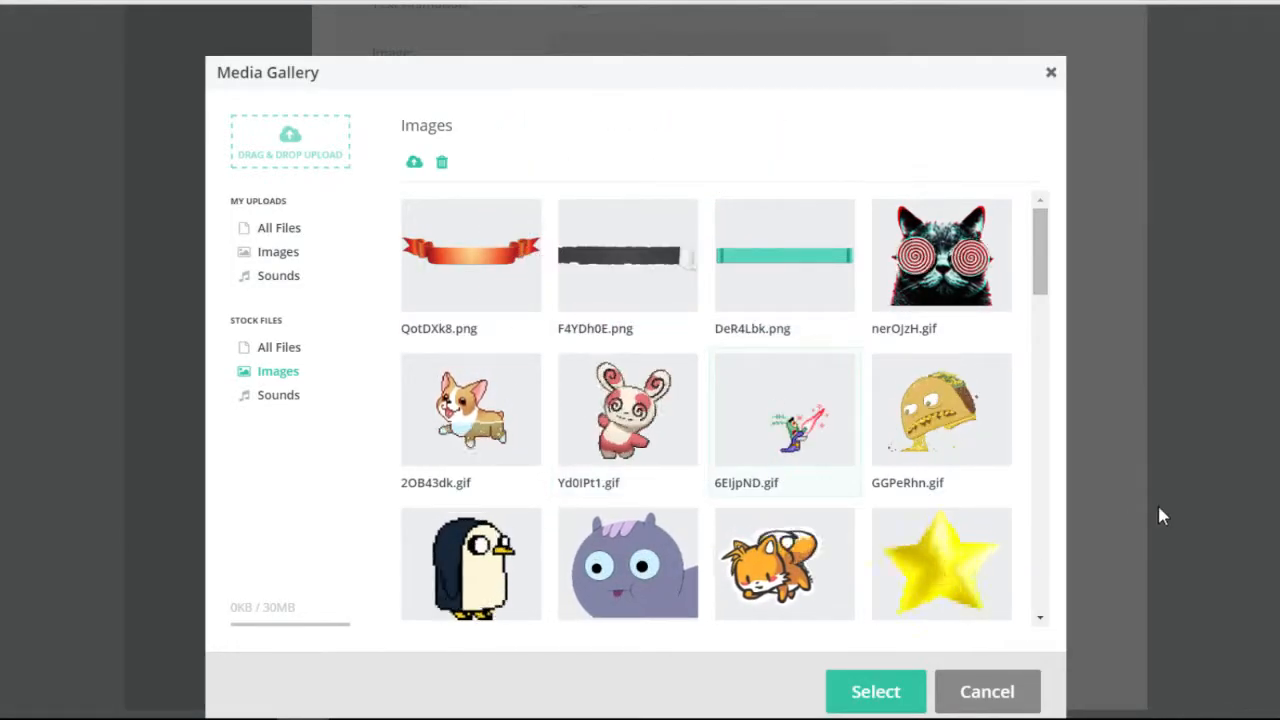
left_click(941, 418)
left_click(876, 691)
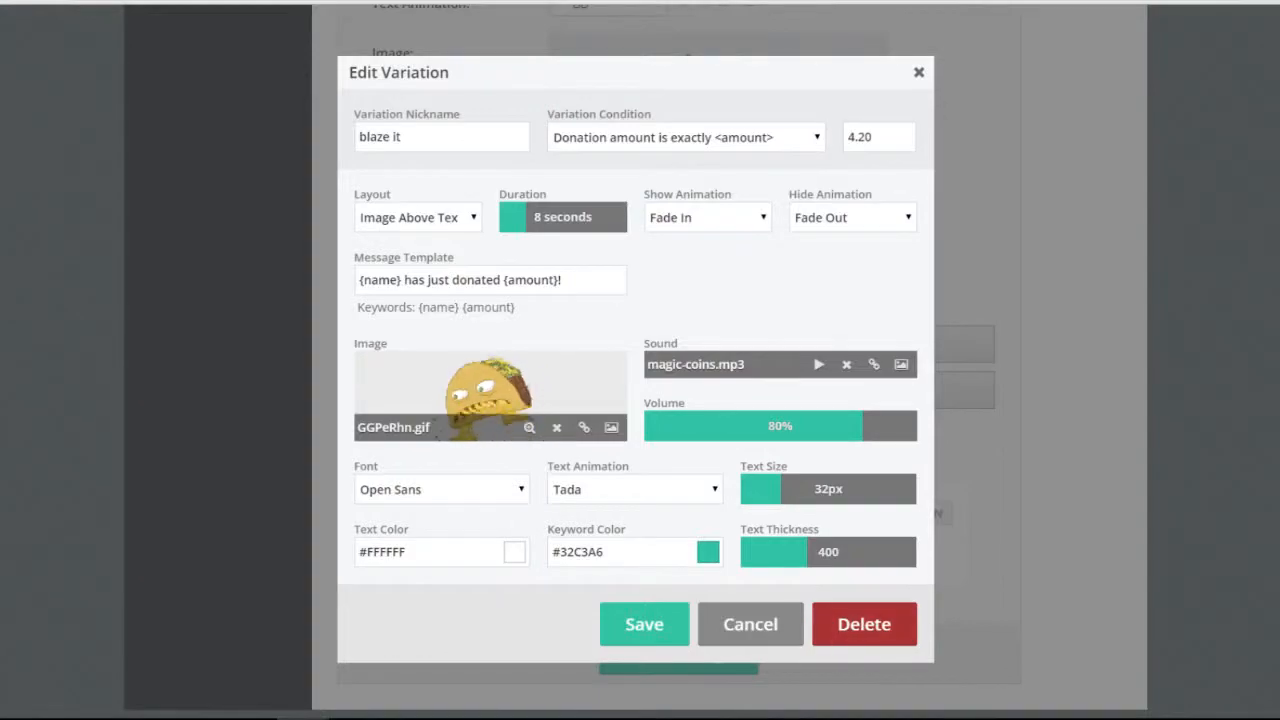
left_click(750, 624)
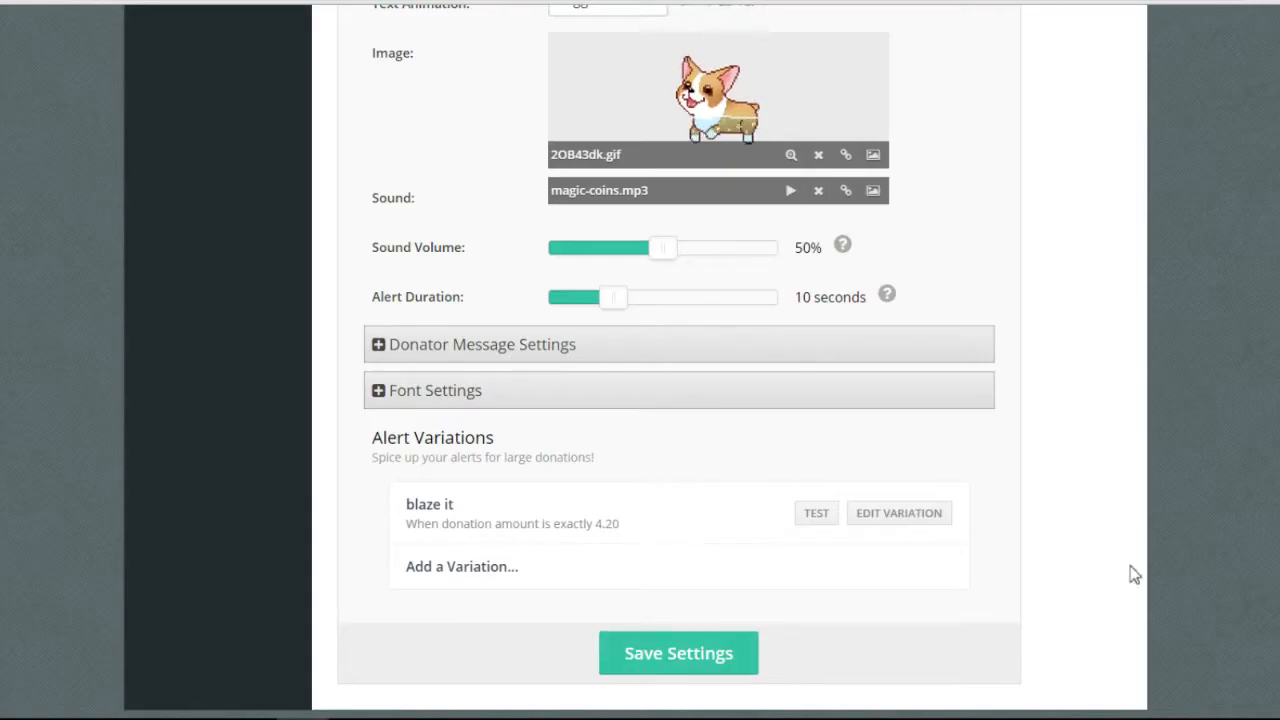
left_click(1027, 664)
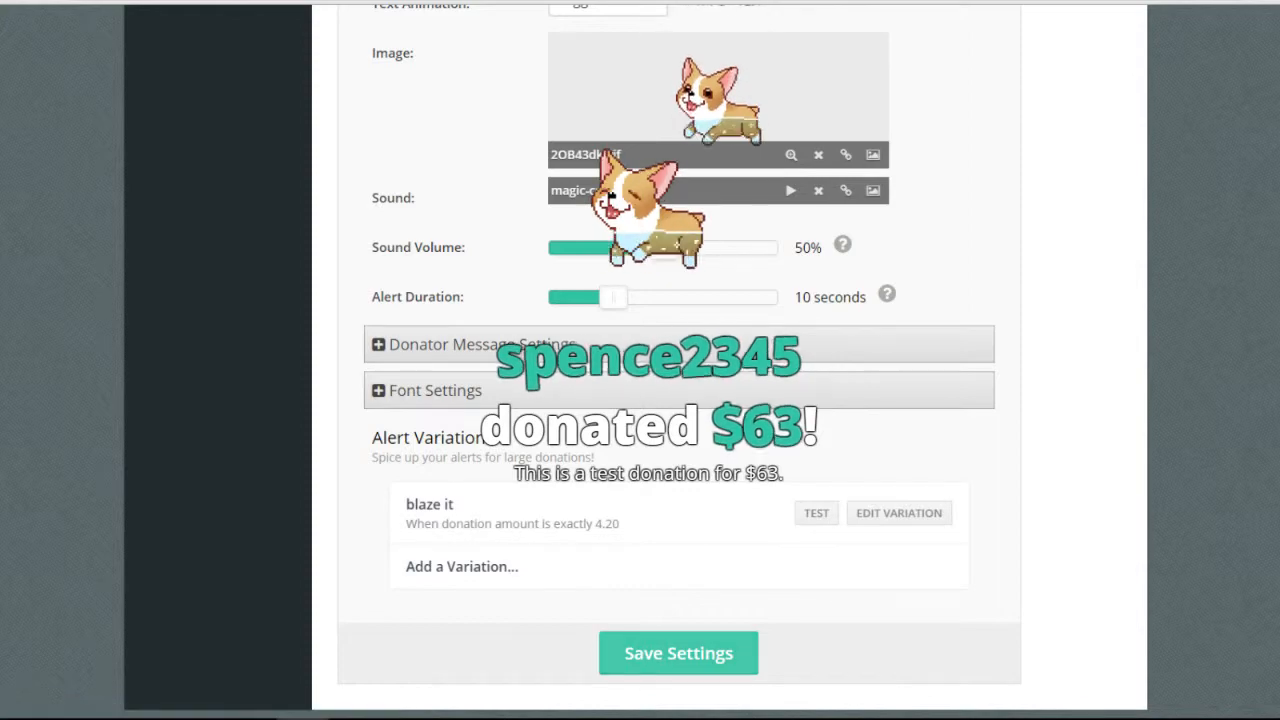
left_click(678, 653)
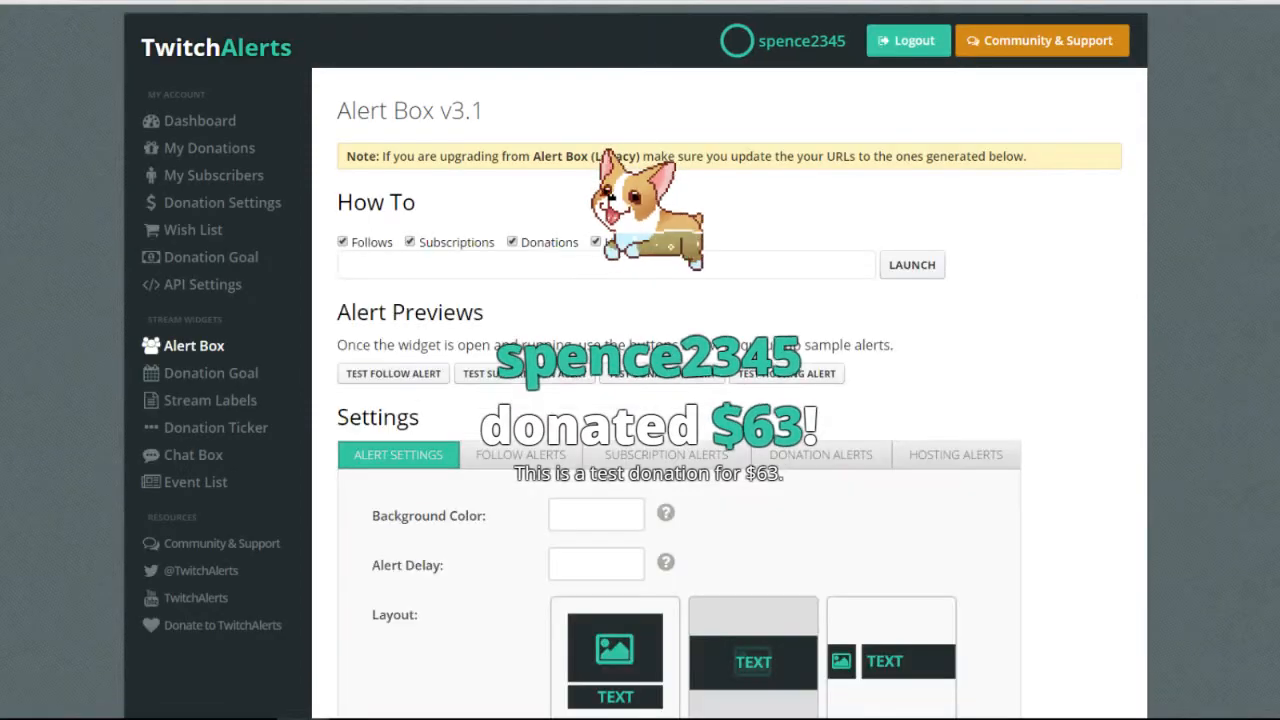
Switch to the Donation Alerts tab and scroll through its settings.
scroll(770, 207, "down", 4)
scroll(770, 207, "up", 2)
left_click(770, 207)
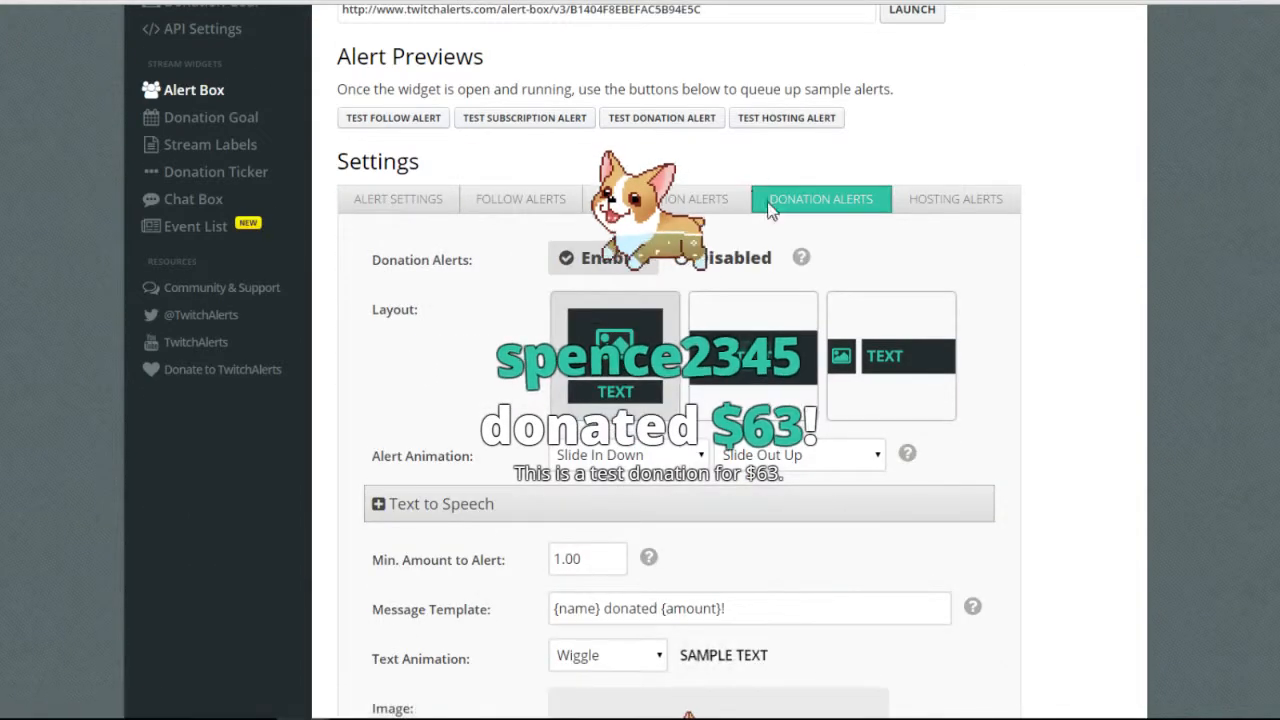
scroll(760, 260, "down", 2)
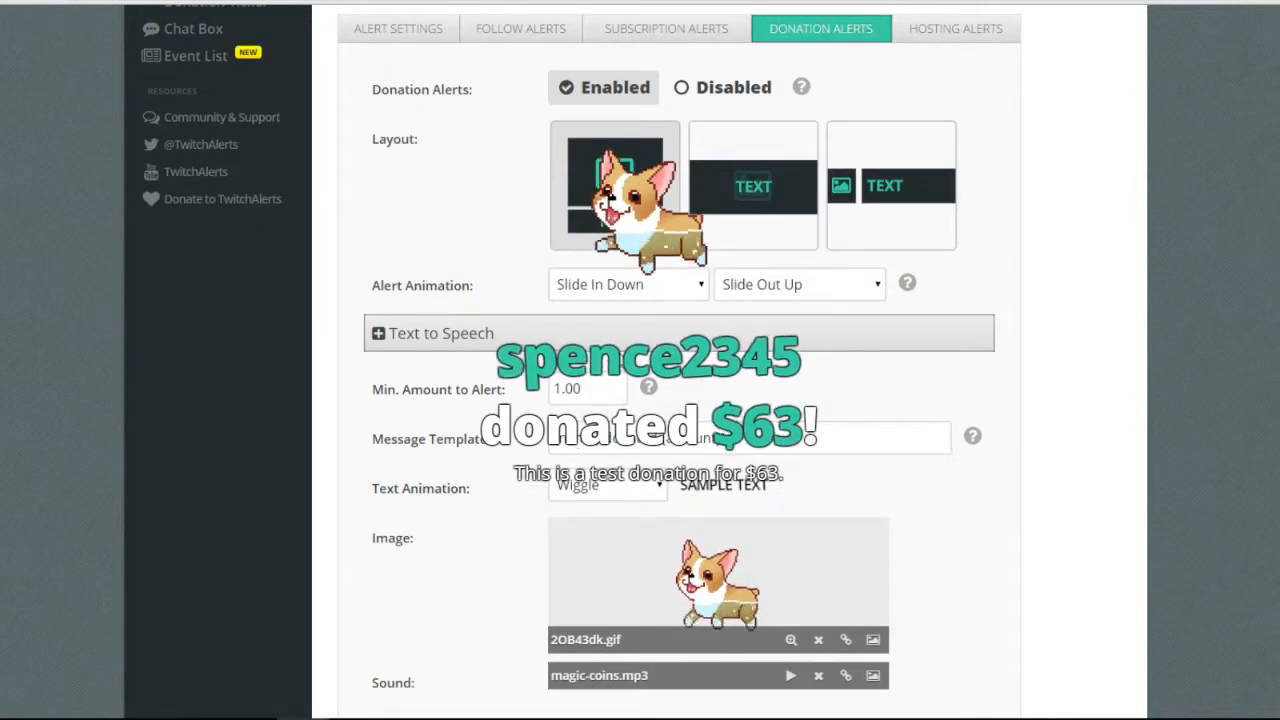
scroll(626, 391, "down", 1)
Expand and collapse the Text to Speech options, then scroll down to Alert Variations.
left_click(538, 252)
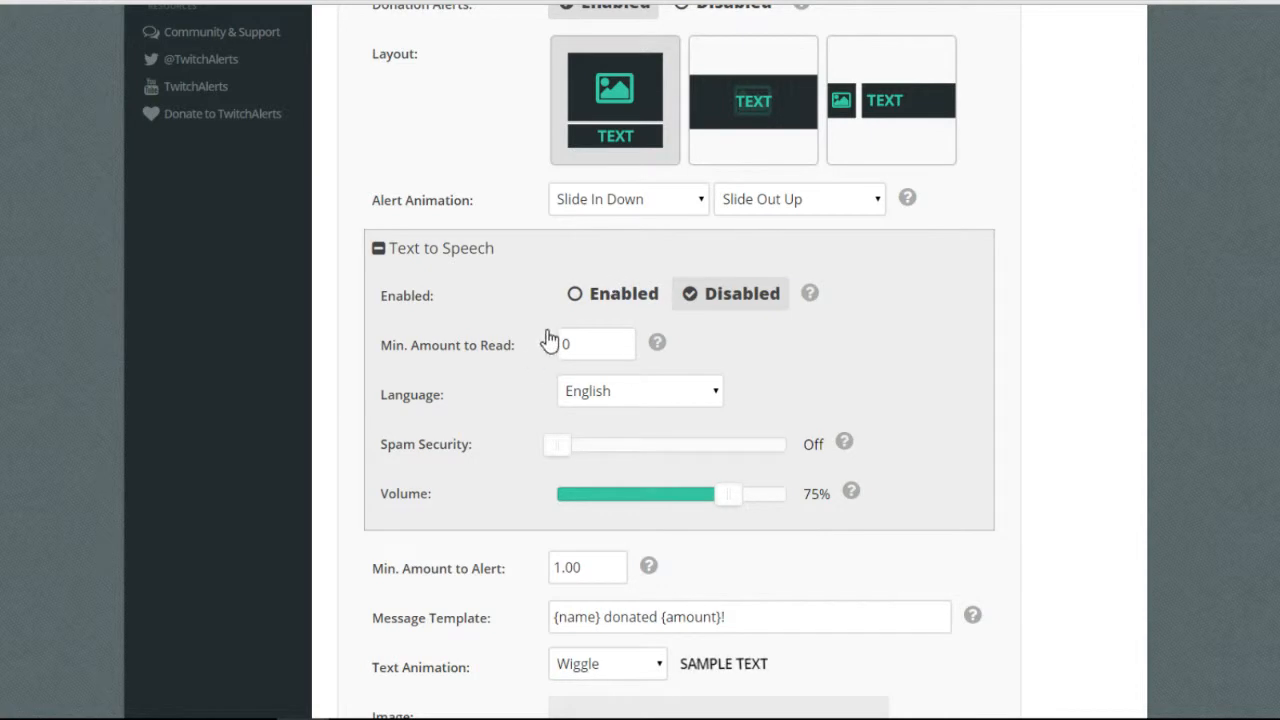
left_click(548, 335)
scroll(738, 508, "down", 5)
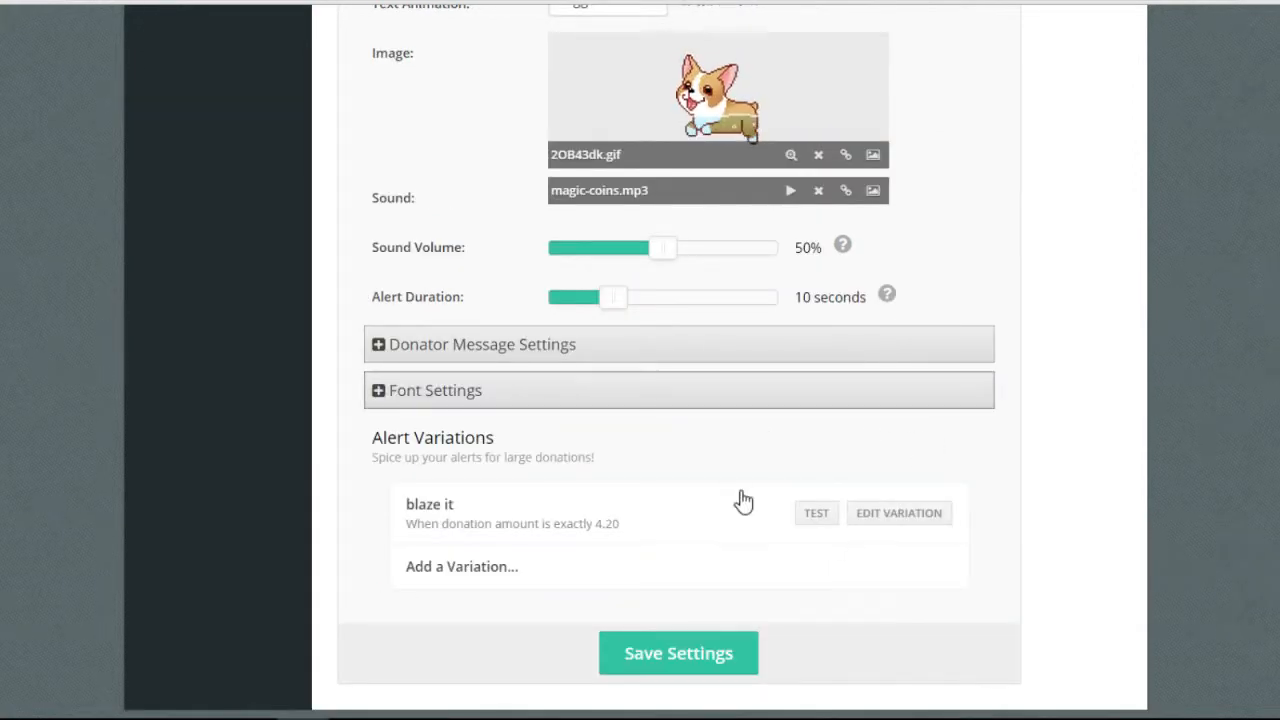
scroll(743, 500, "up", 8)
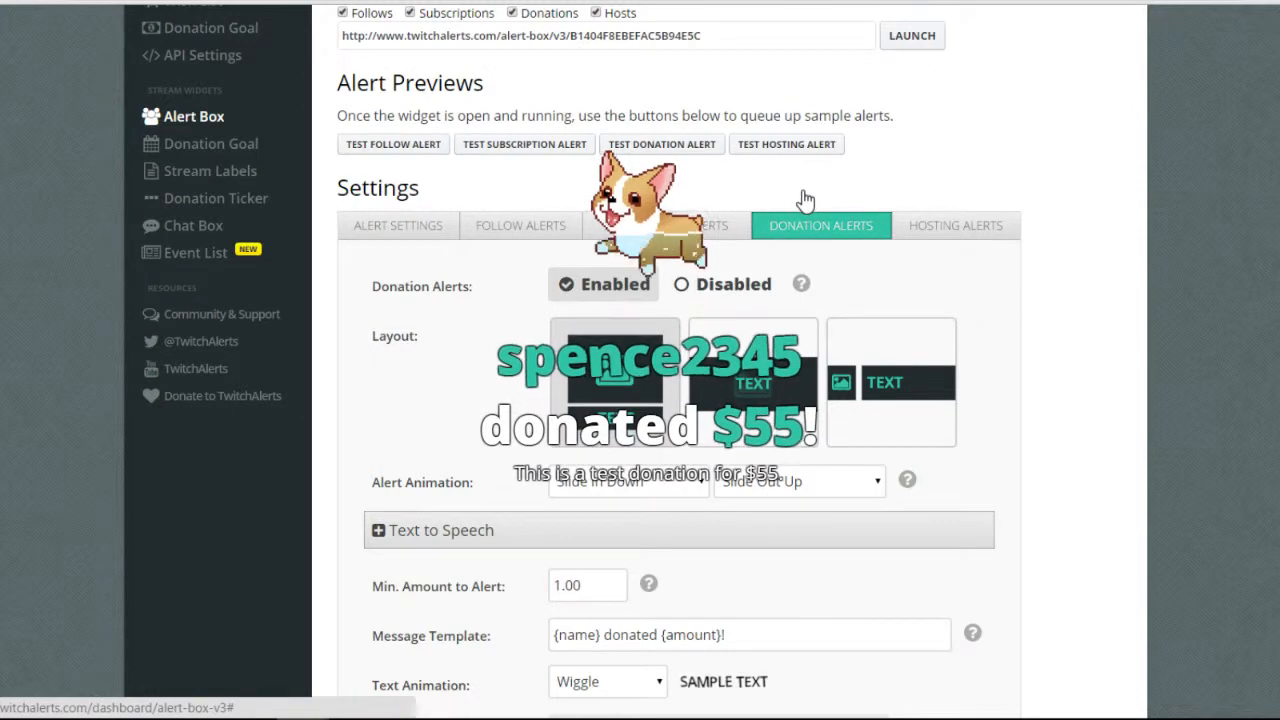
scroll(806, 200, "down", 8)
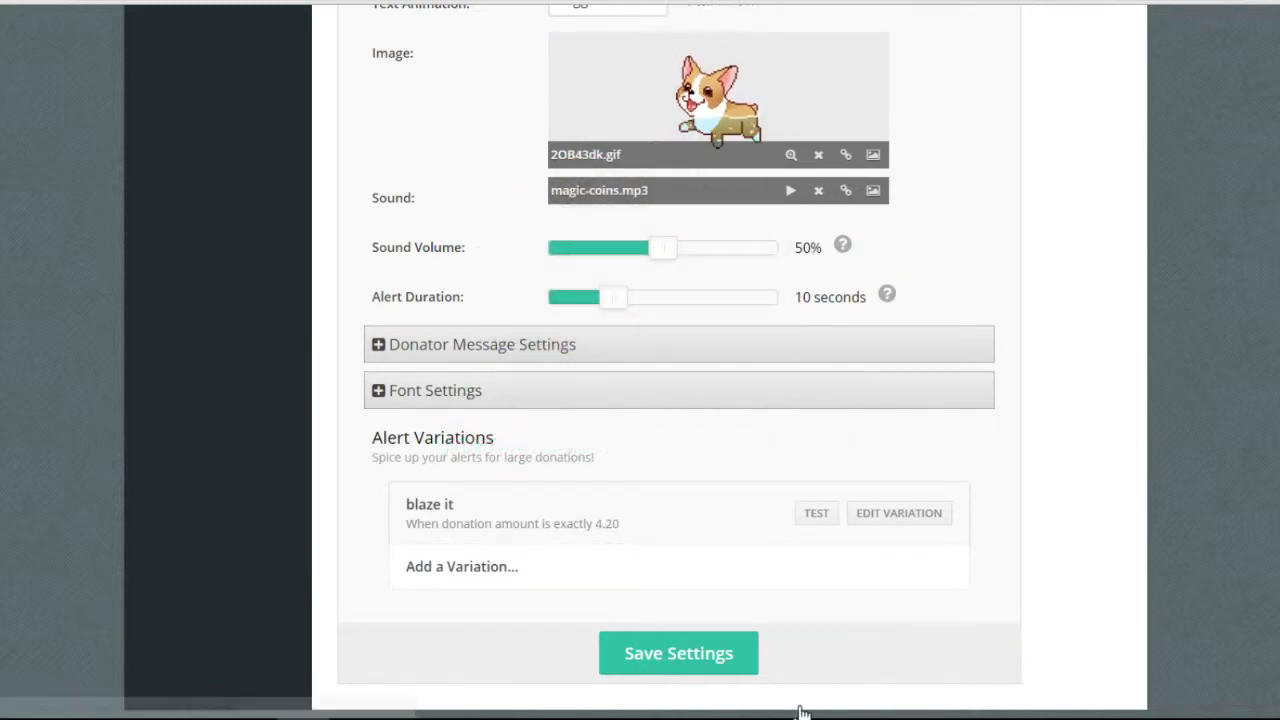
Expand the donation alert Font Settings and look through them.
left_click(563, 390)
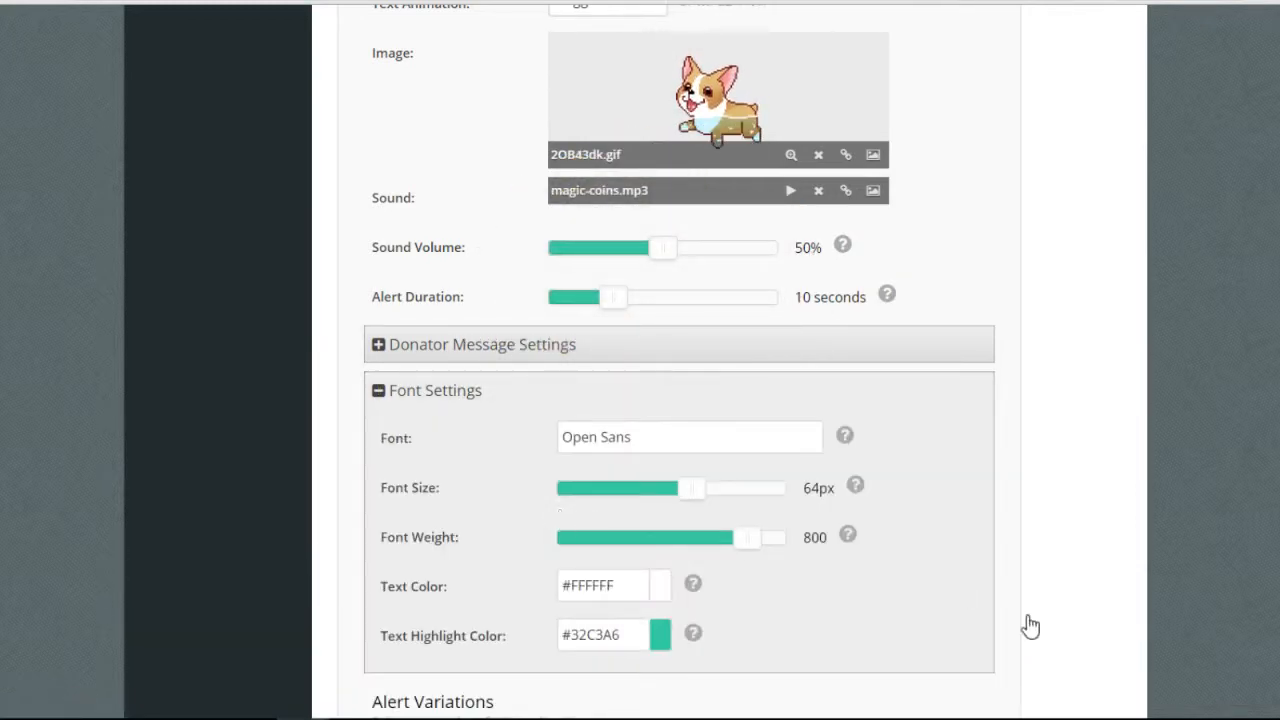
scroll(790, 690, "down", 2)
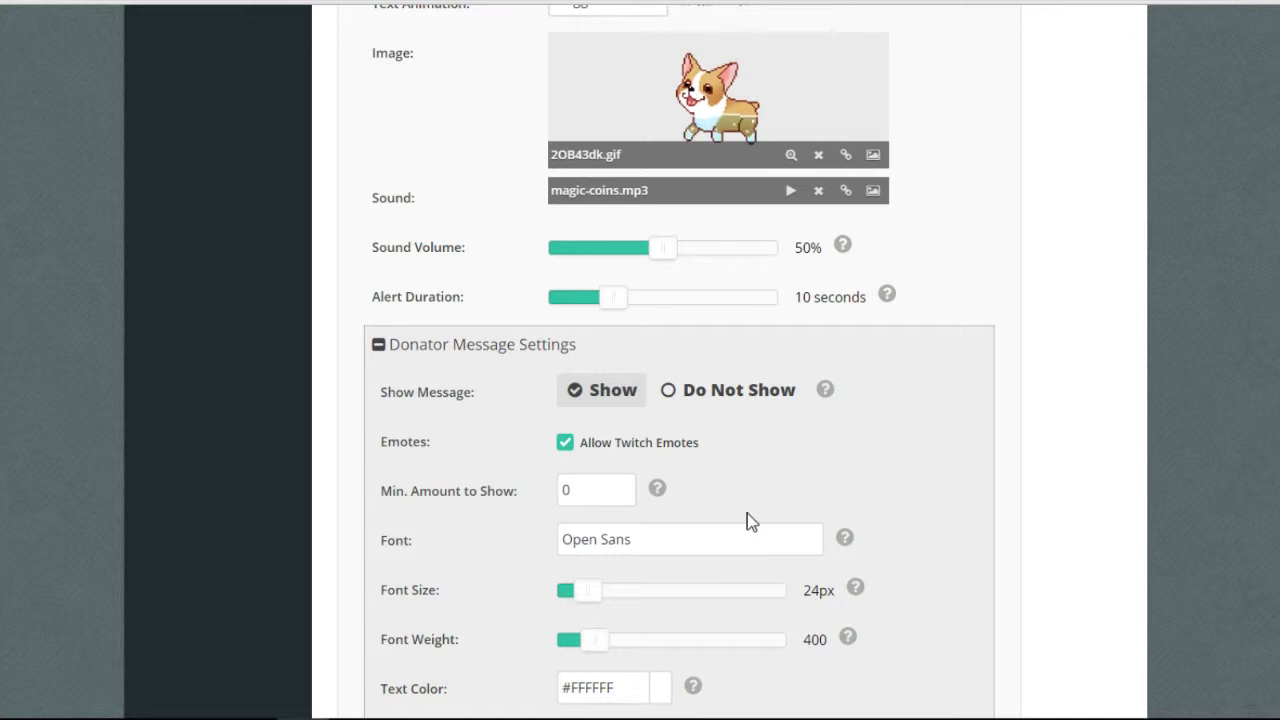
scroll(748, 513, "down", 1)
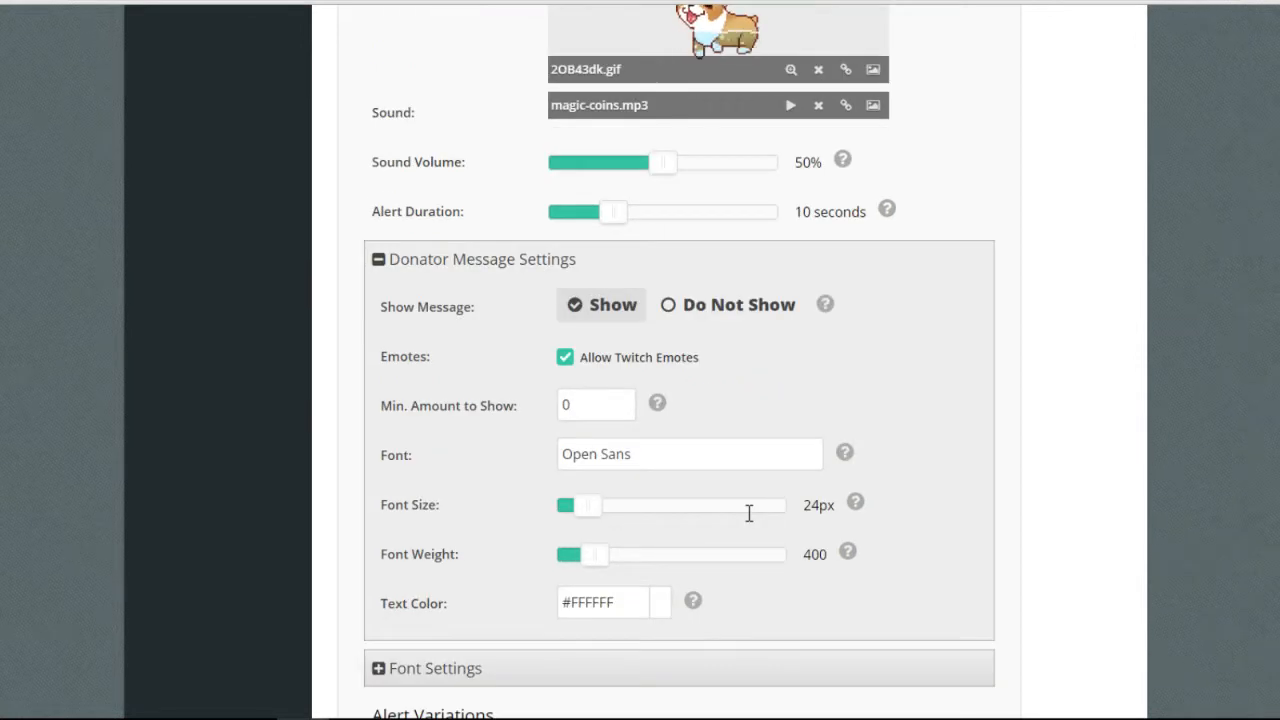
scroll(744, 532, "down", 1)
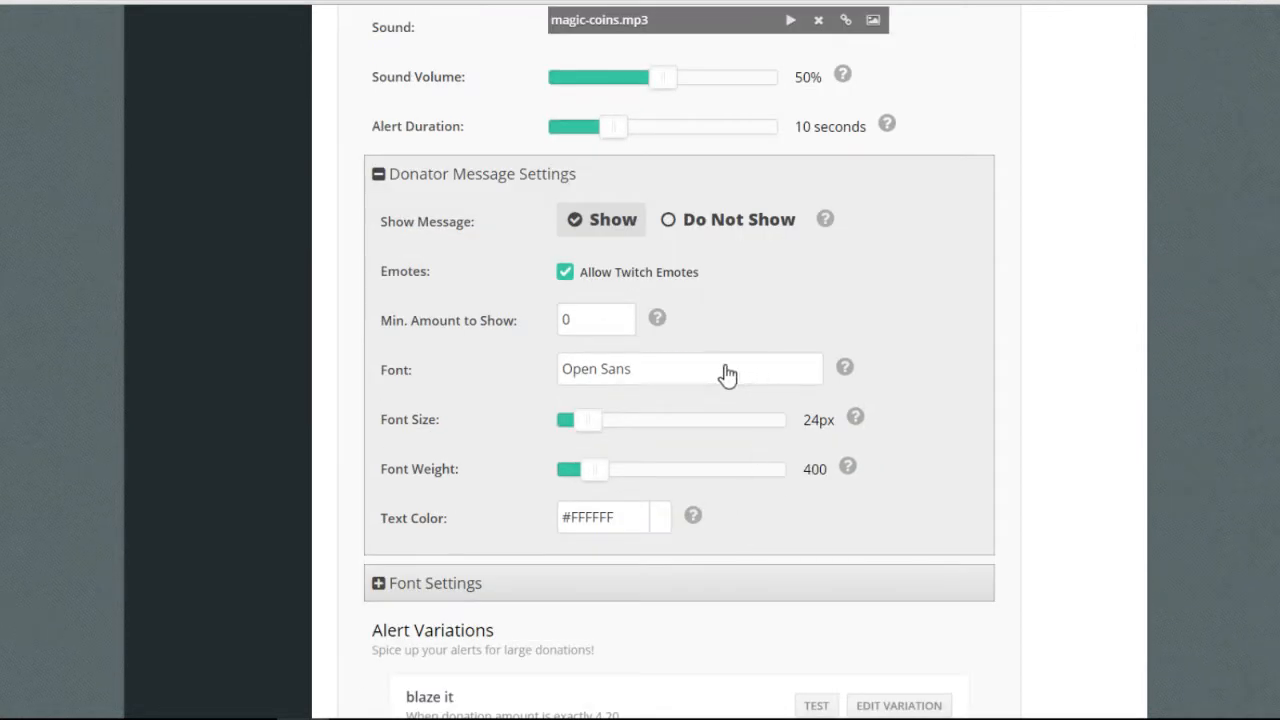
scroll(723, 368, "up", 1)
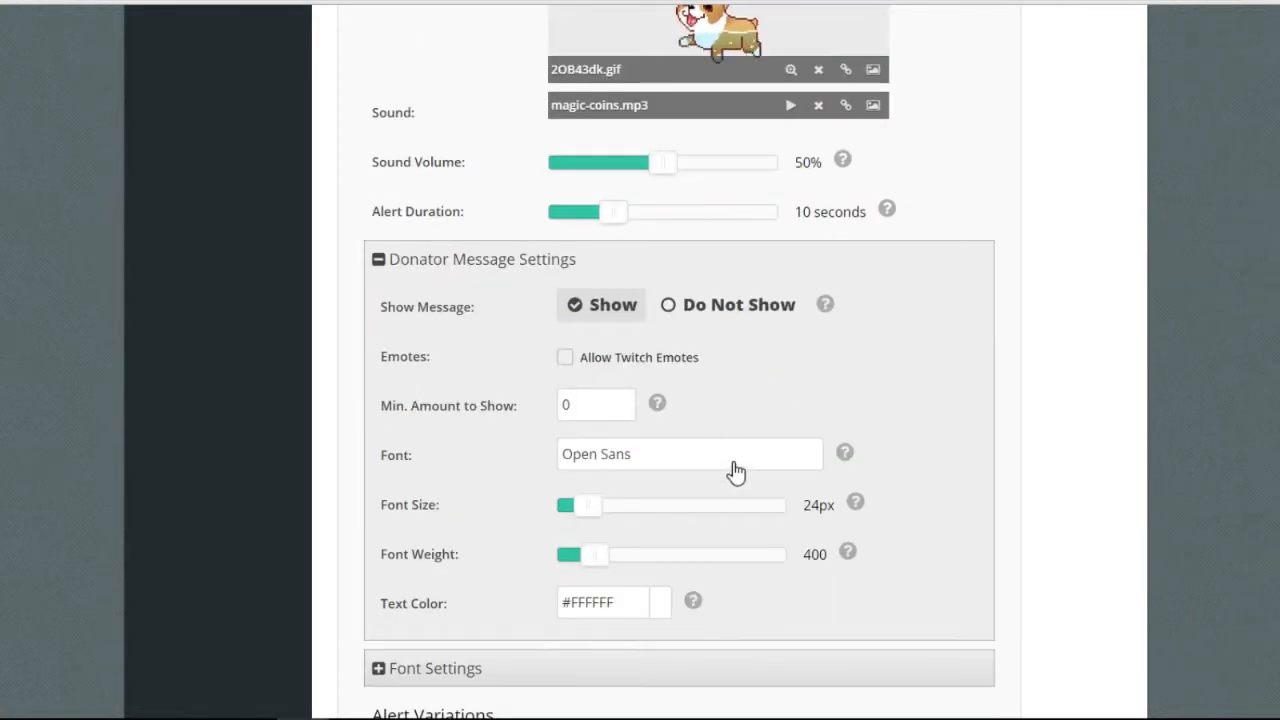
scroll(740, 440, "down", 3)
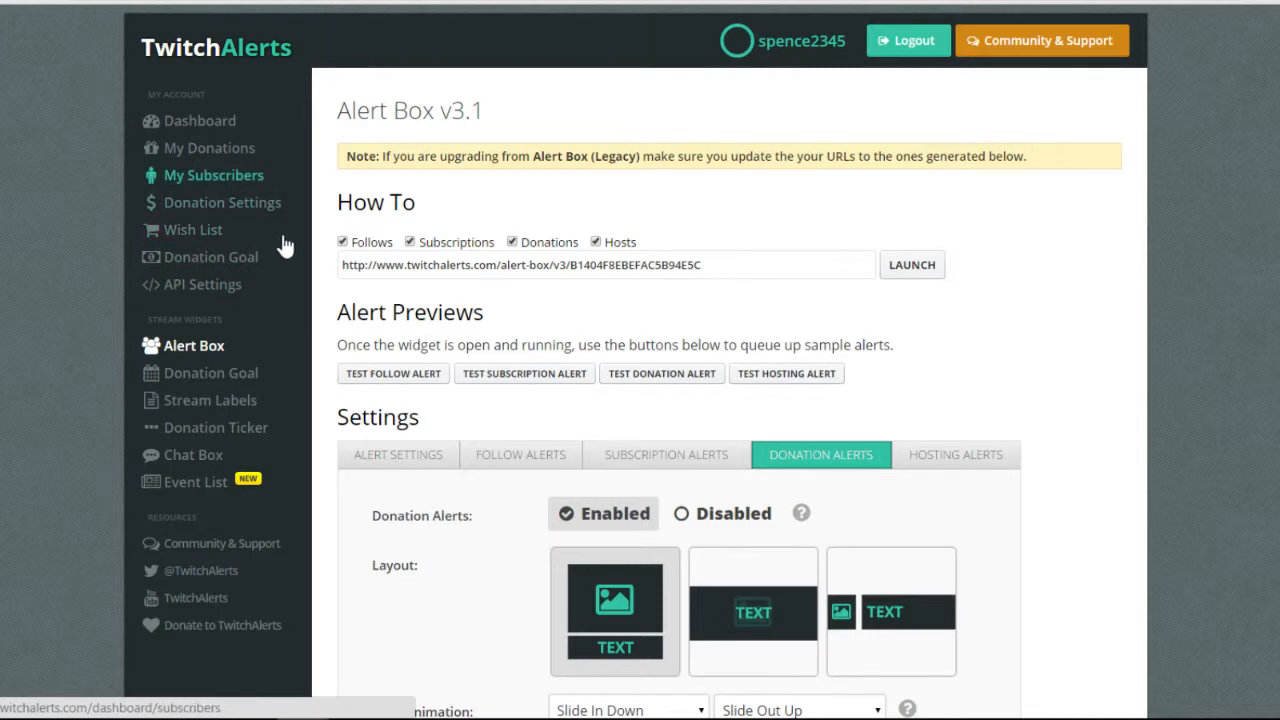
scroll(380, 557, "down", 10)
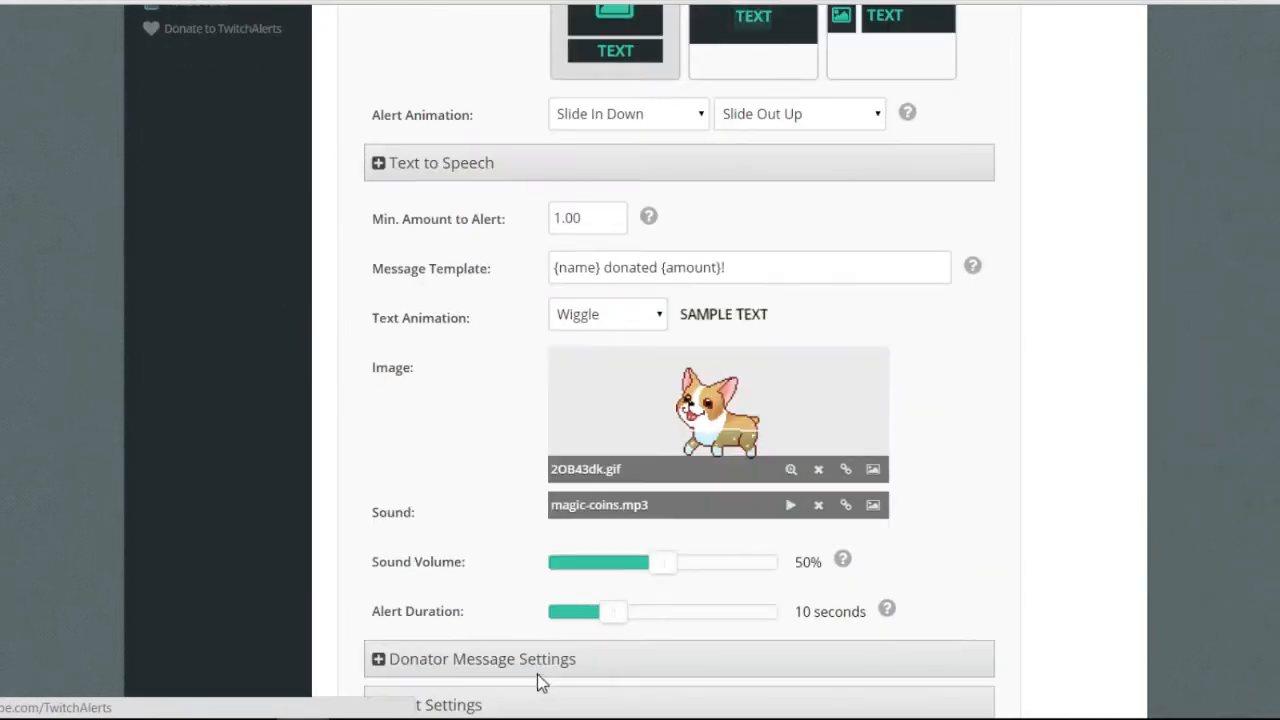
Expand Donator Message Settings and save the donation alert settings.
left_click(626, 344)
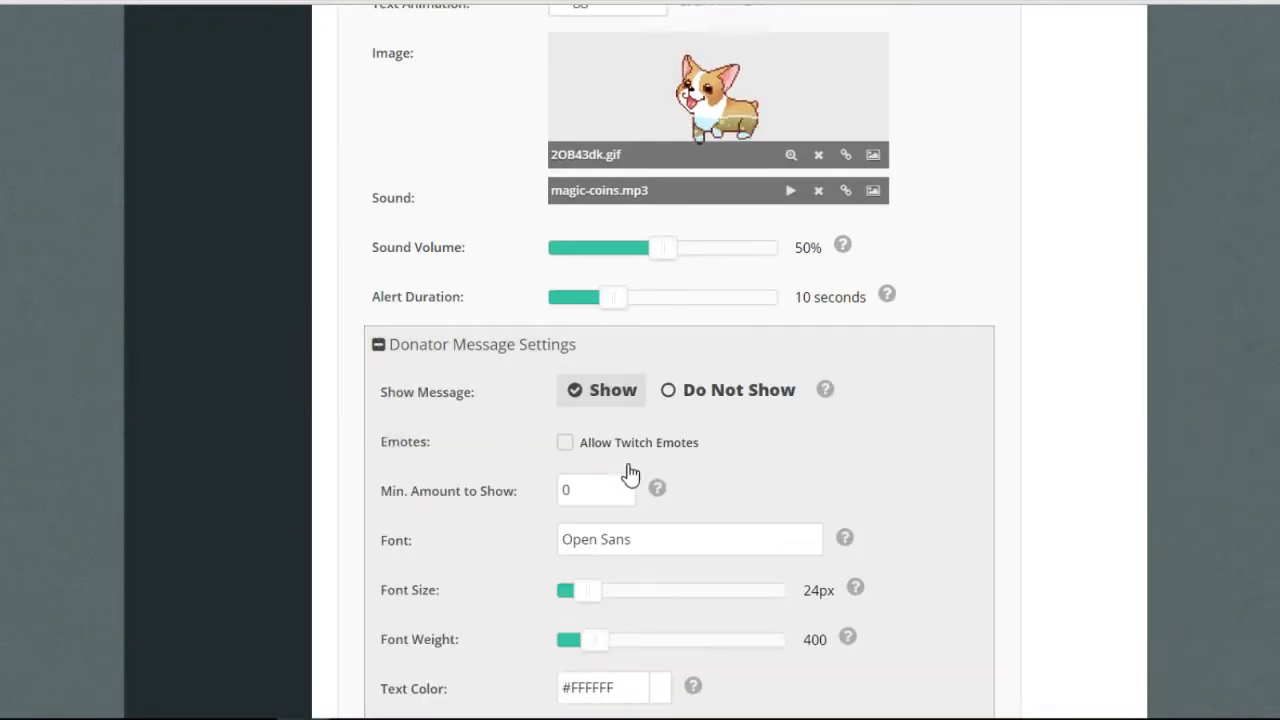
scroll(923, 703, "down", 4)
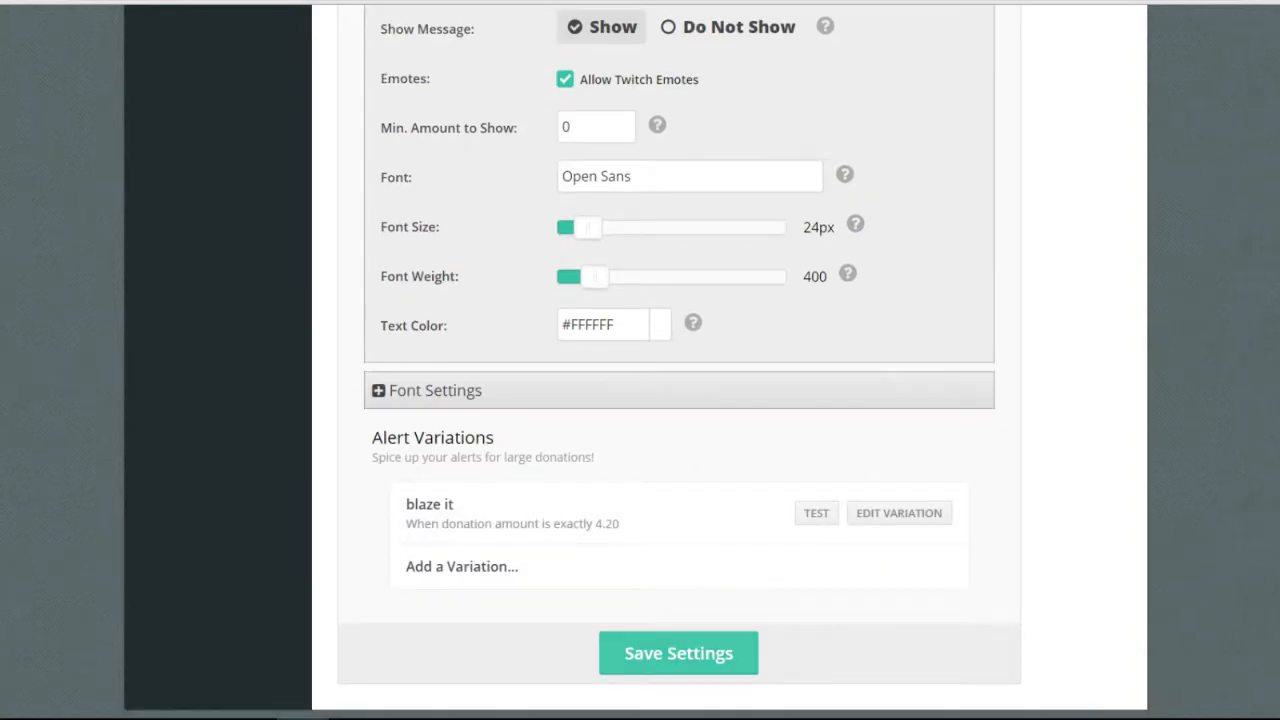
left_click(678, 653)
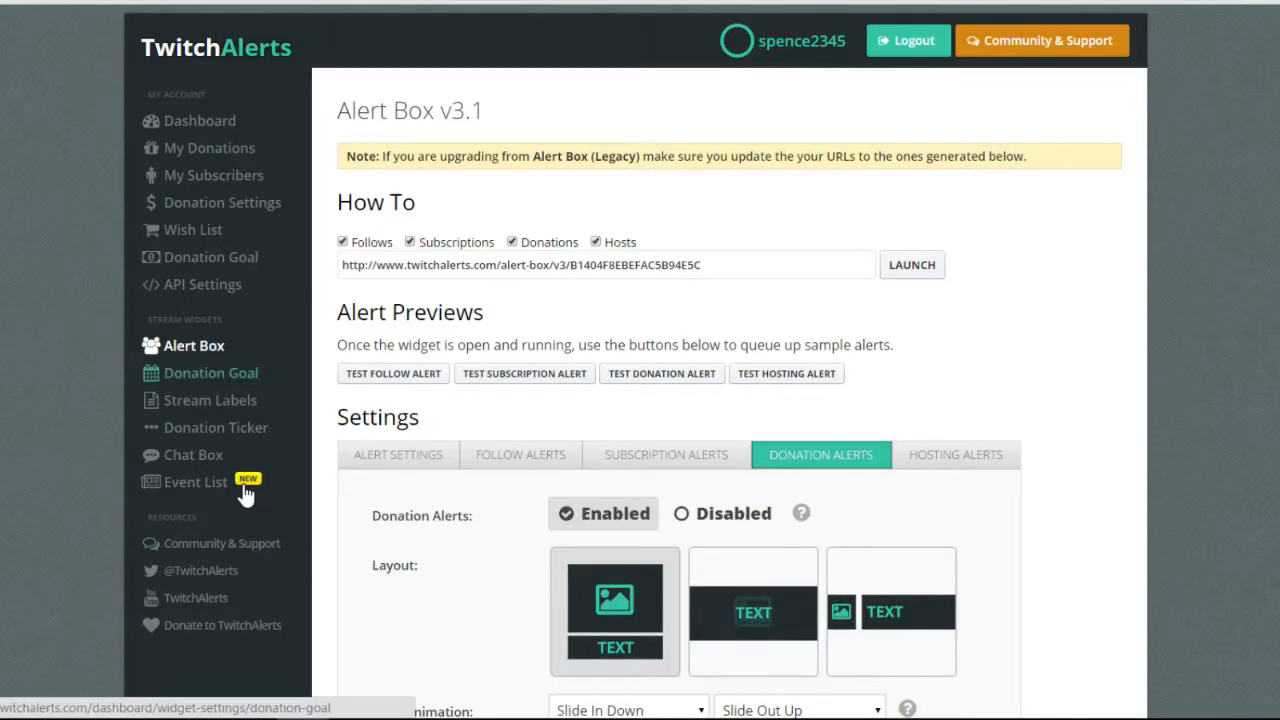
Open the Stream Labels page to view the Stream Labels v3.0.1 download.
scroll(610, 598, "down", 4)
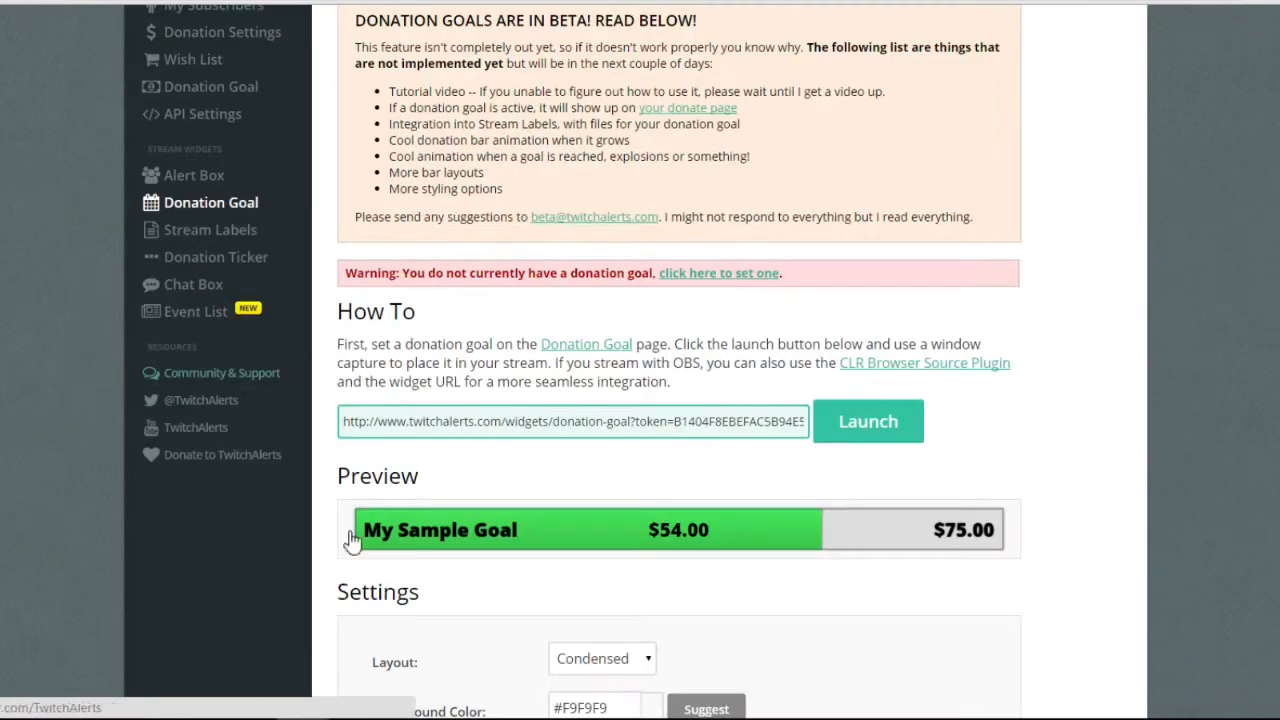
scroll(610, 598, "down", 2)
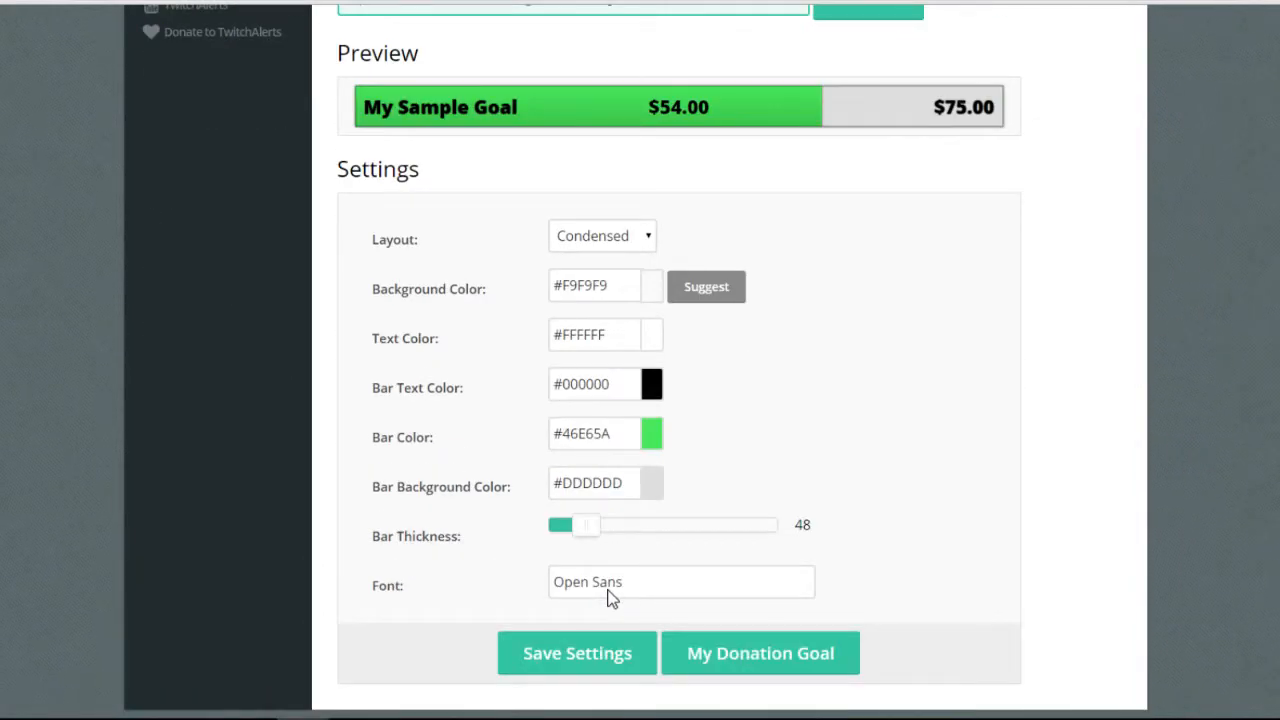
scroll(610, 598, "up", 4)
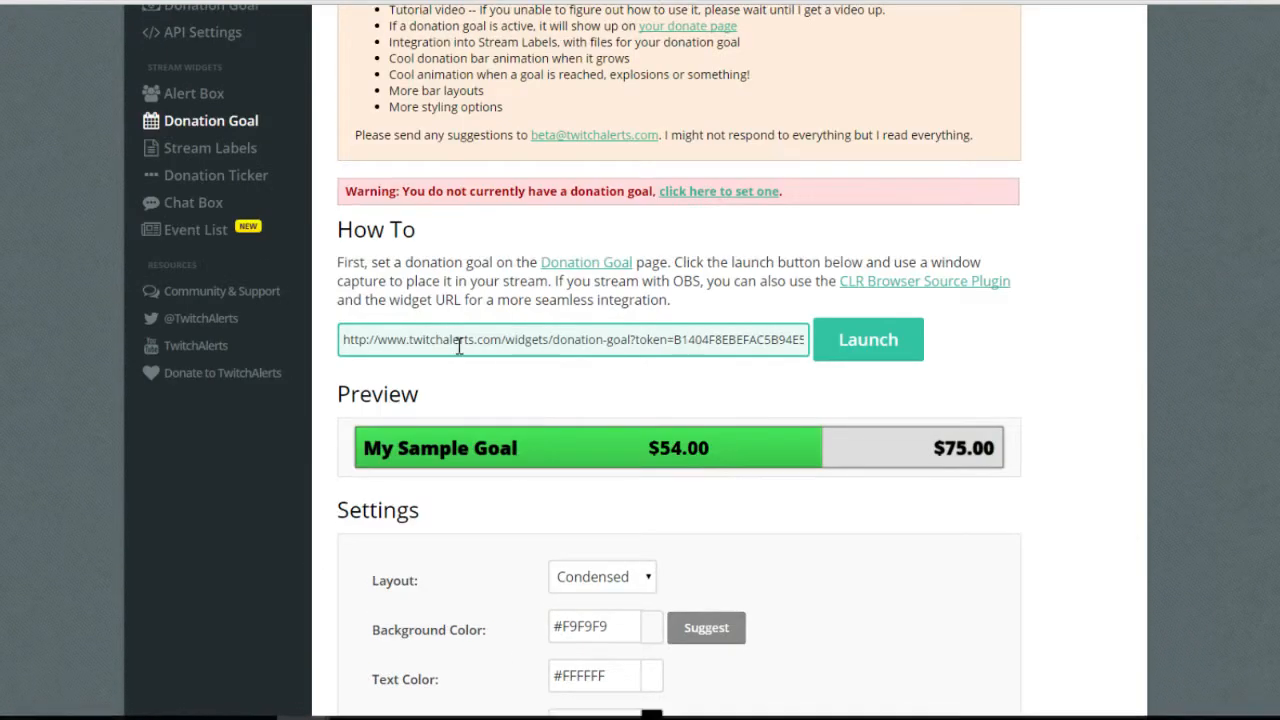
scroll(459, 344, "up", 1)
left_click(228, 233)
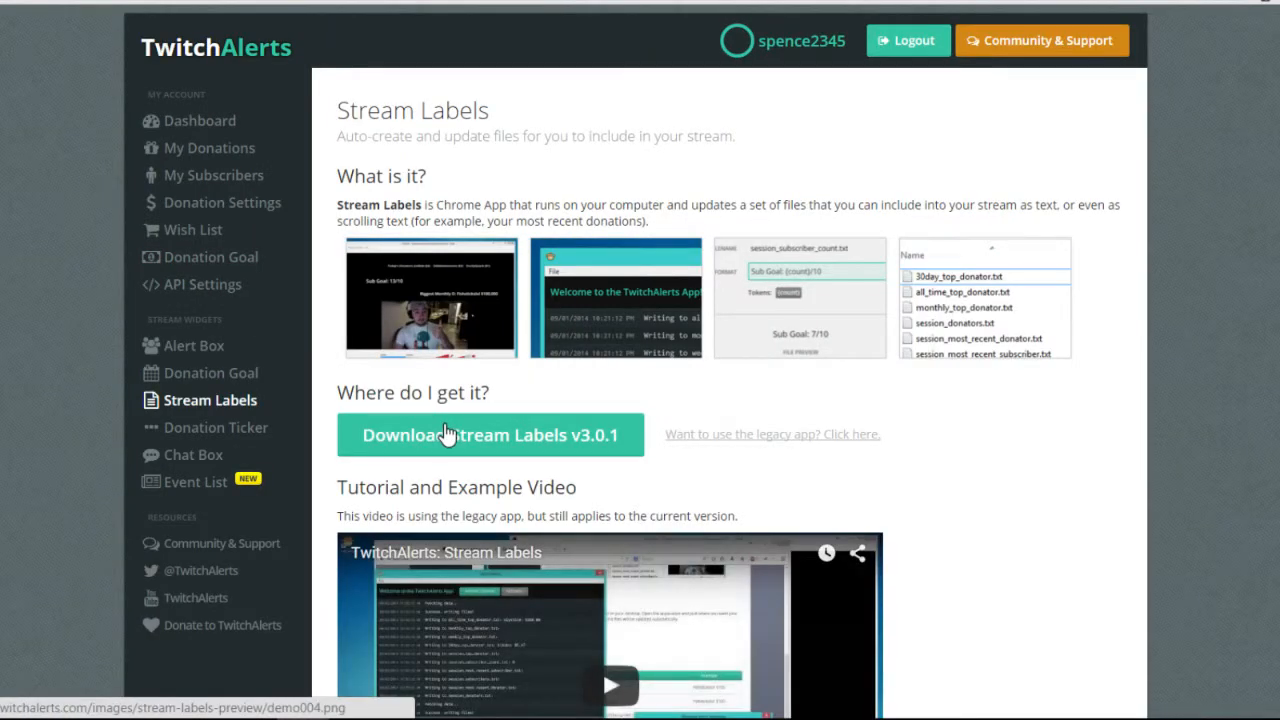
scroll(446, 430, "down", 2)
scroll(446, 430, "up", 2)
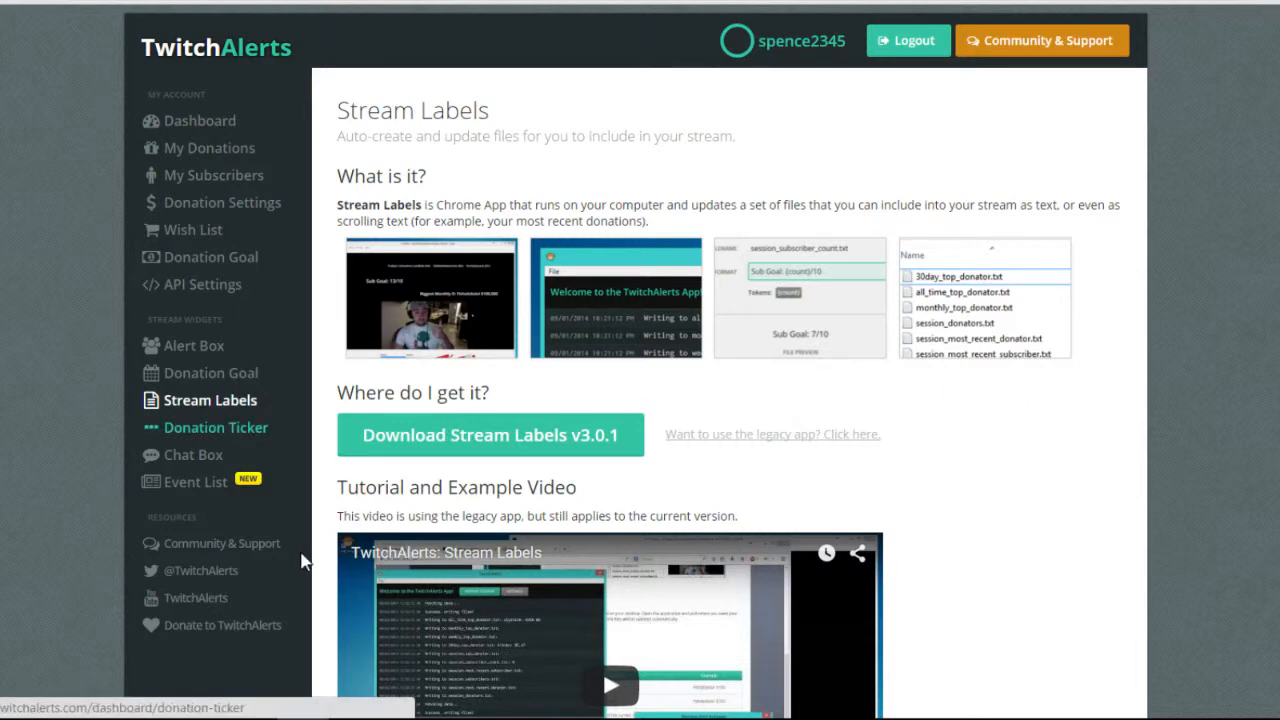
scroll(312, 558, "down", 4)
scroll(649, 573, "up", 2)
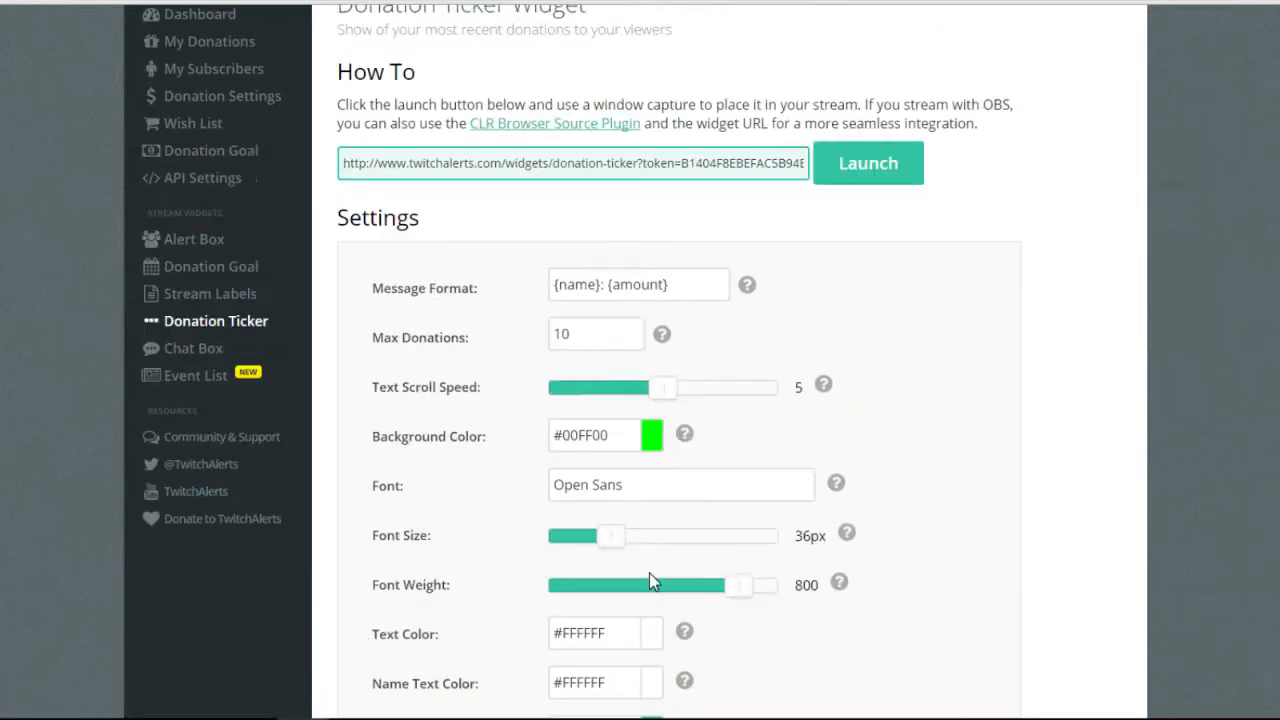
scroll(649, 583, "down", 2)
scroll(649, 583, "up", 3)
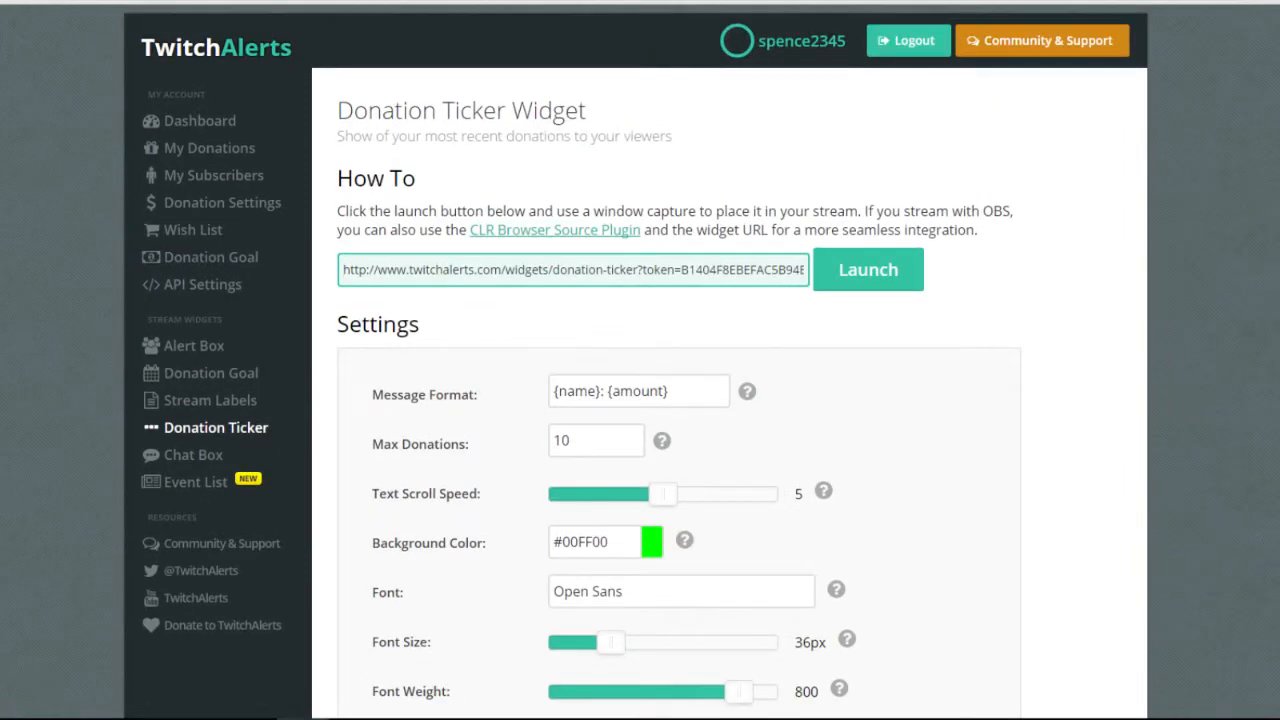
scroll(1114, 593, "down", 3)
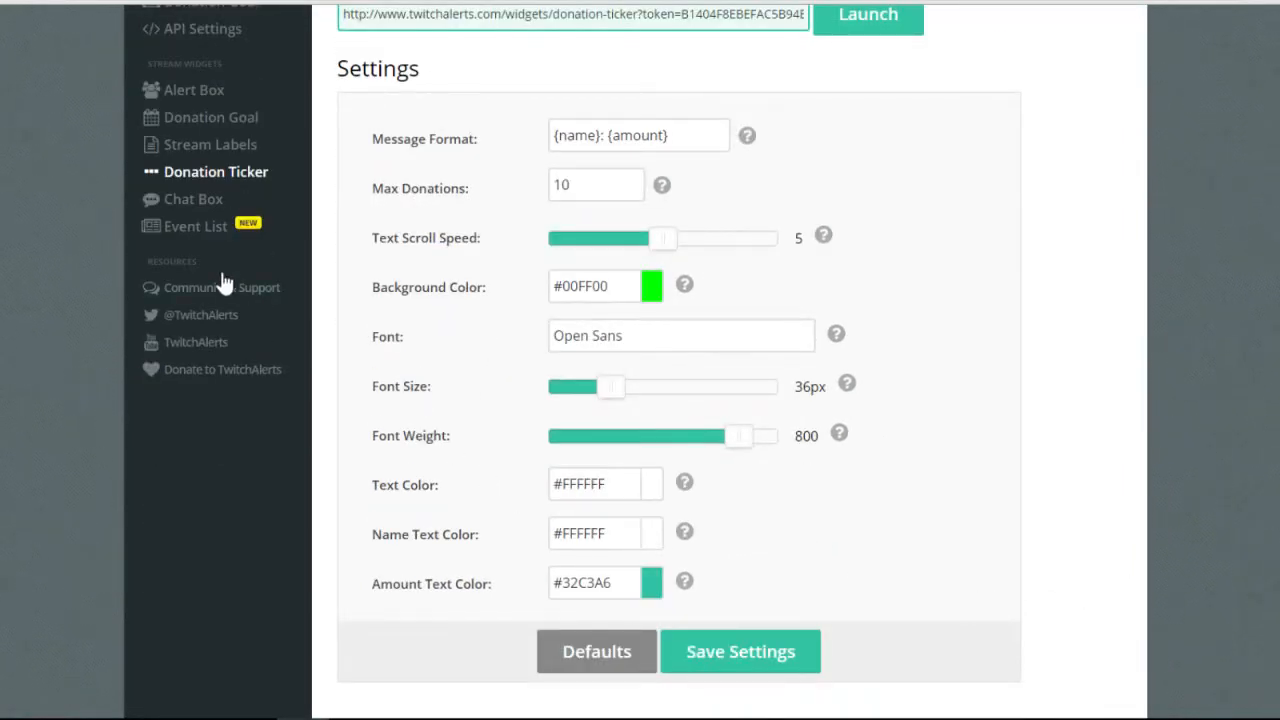
scroll(245, 320, "up", 2)
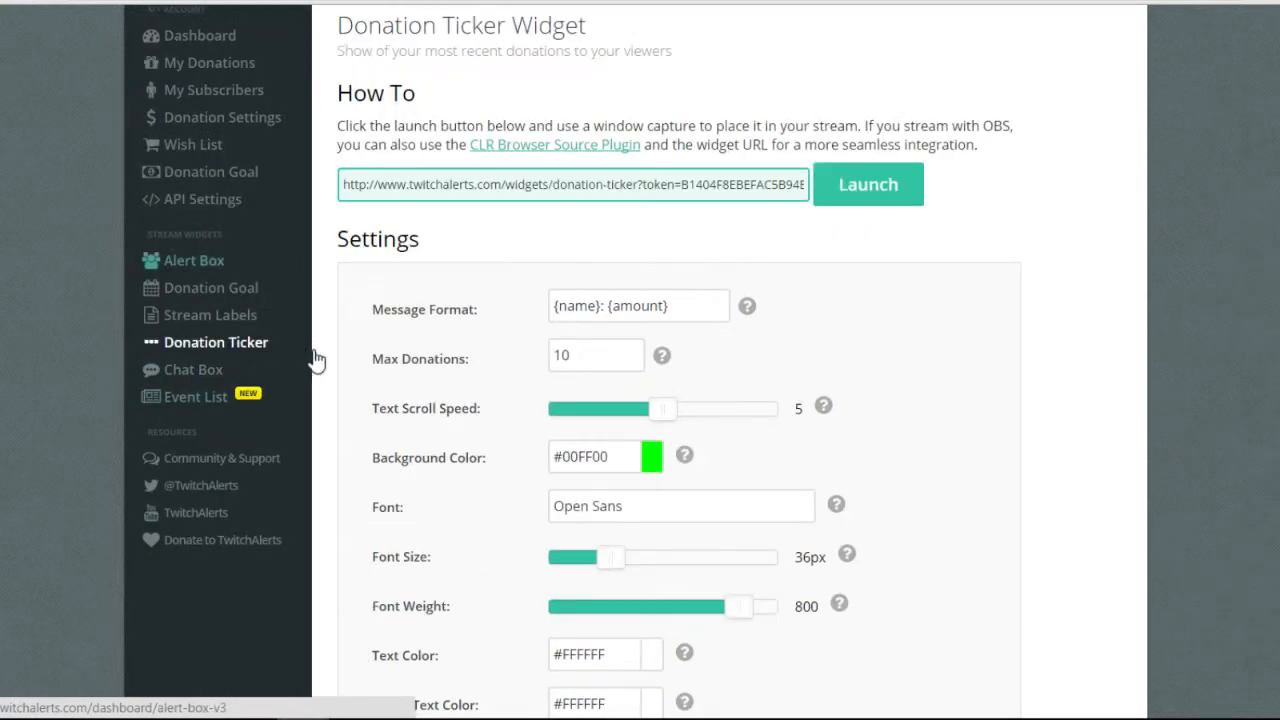
double_click(580, 356)
left_click(610, 455)
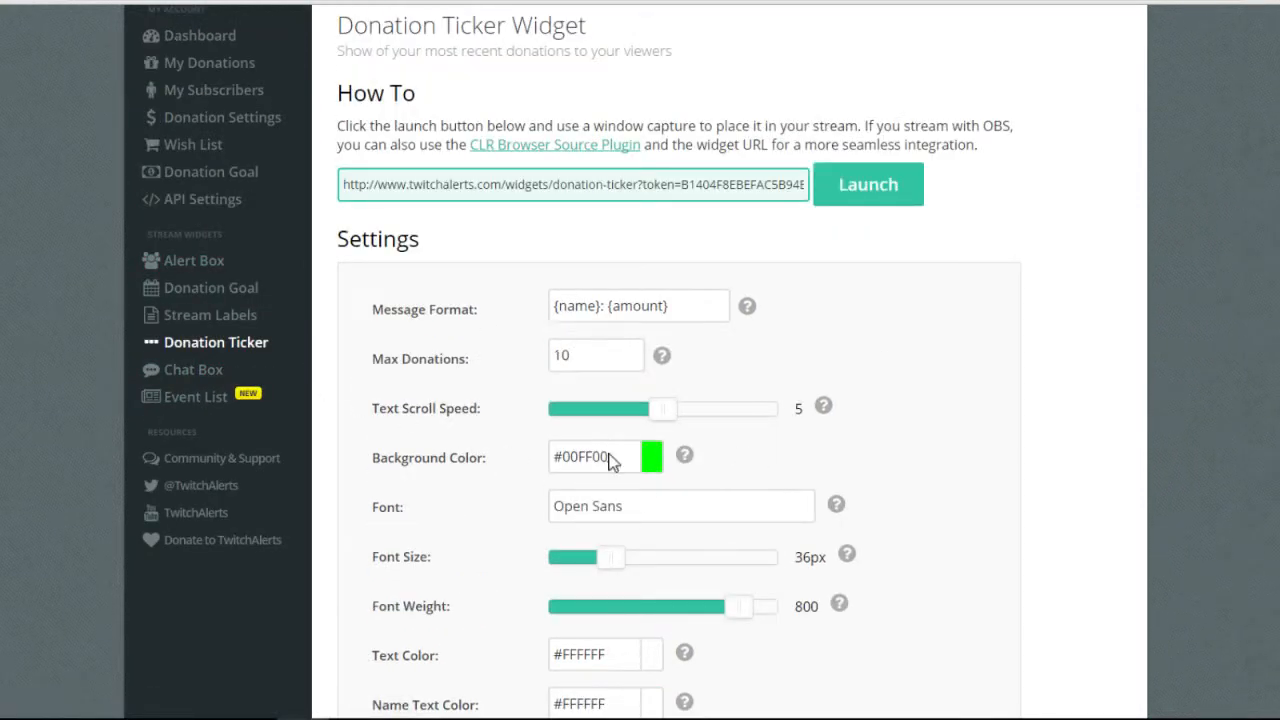
left_click(784, 465)
Open the Chat Box widget settings and scroll through them.
left_click(193, 369)
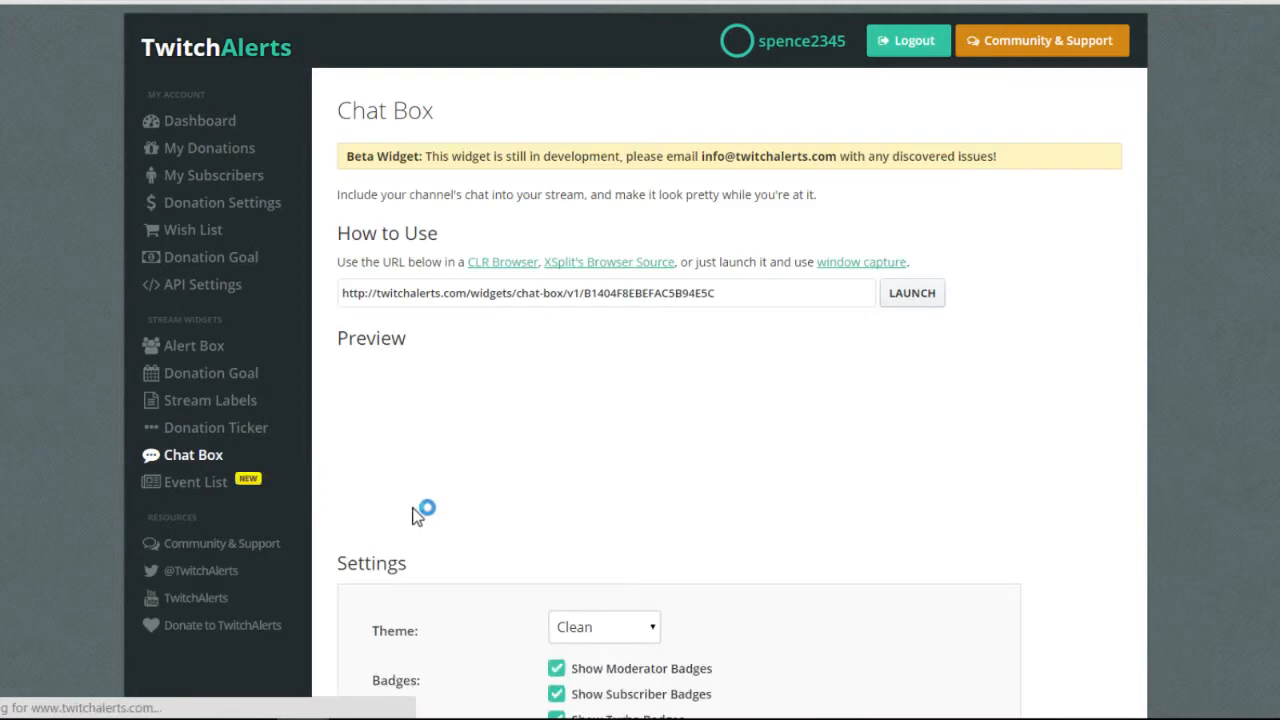
scroll(454, 518, "down", 3)
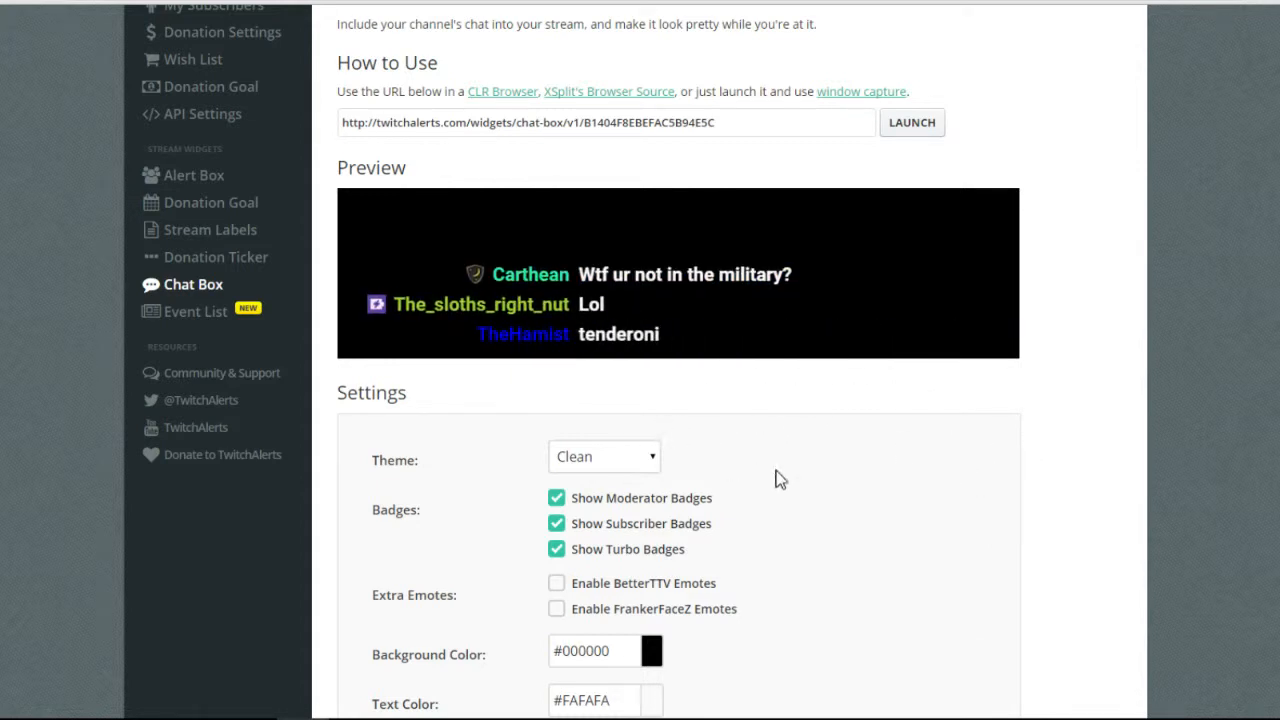
scroll(768, 490, "down", 1)
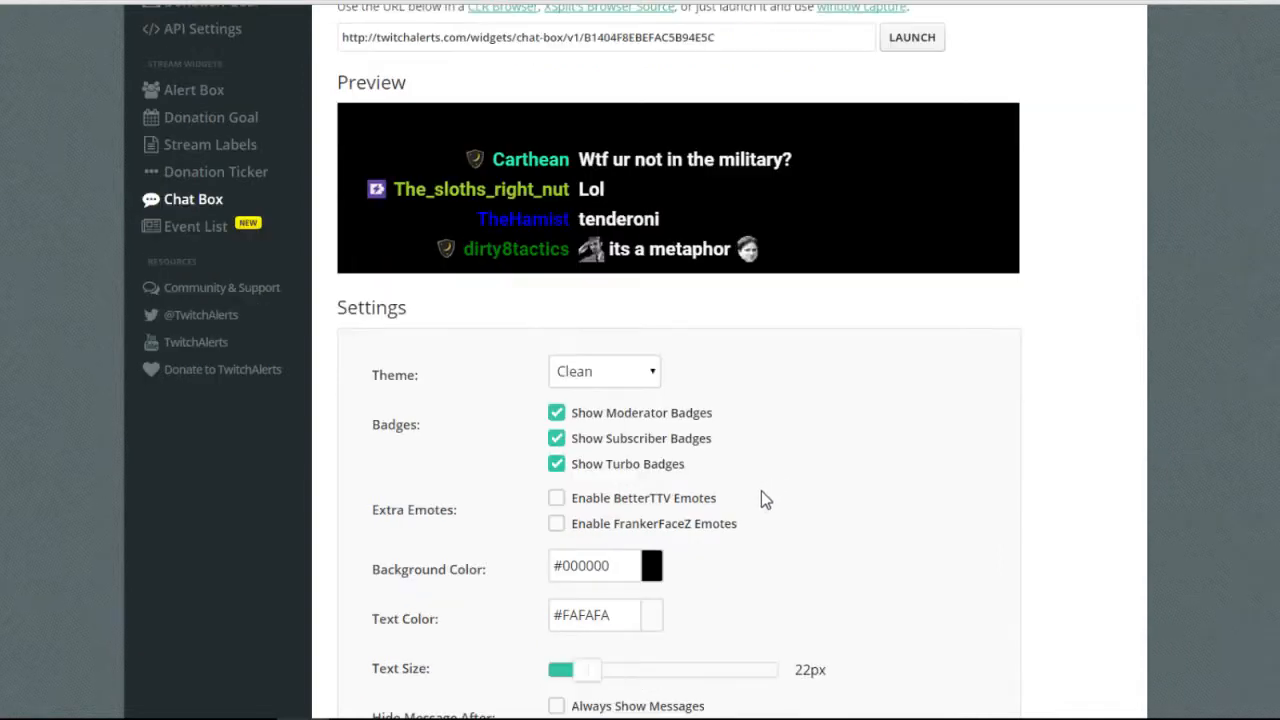
scroll(726, 505, "down", 1)
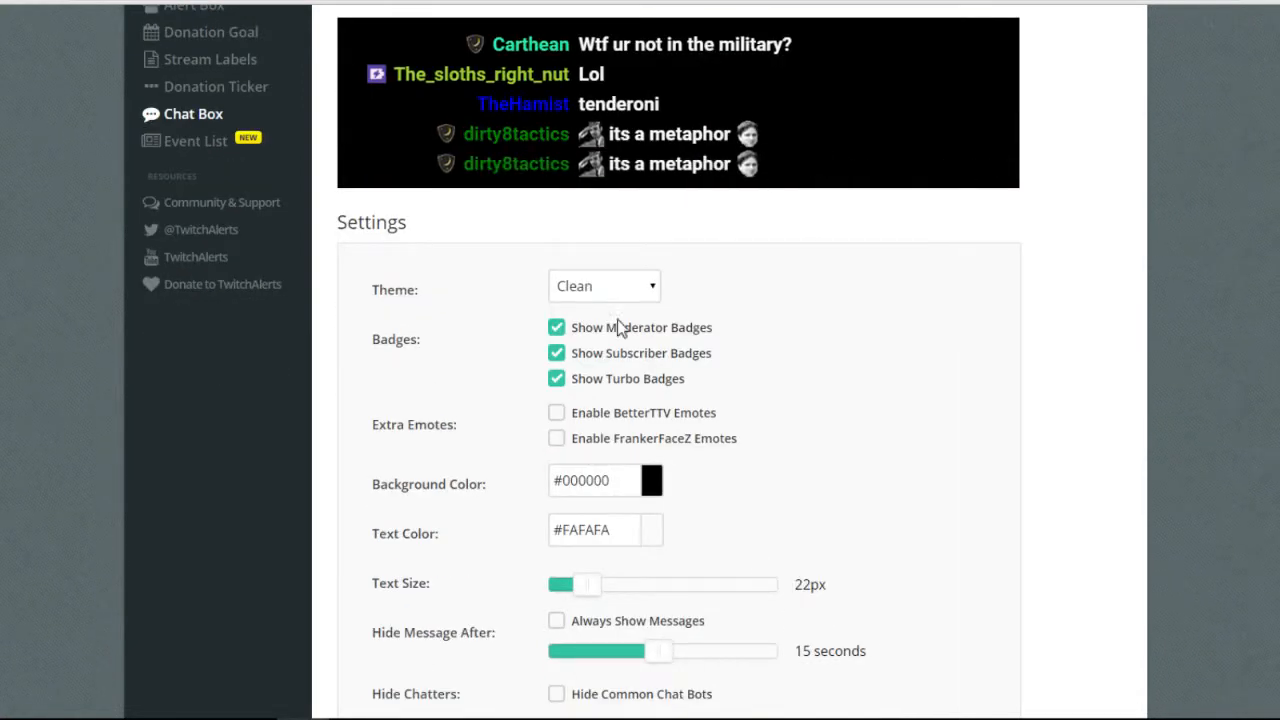
right_click(571, 184)
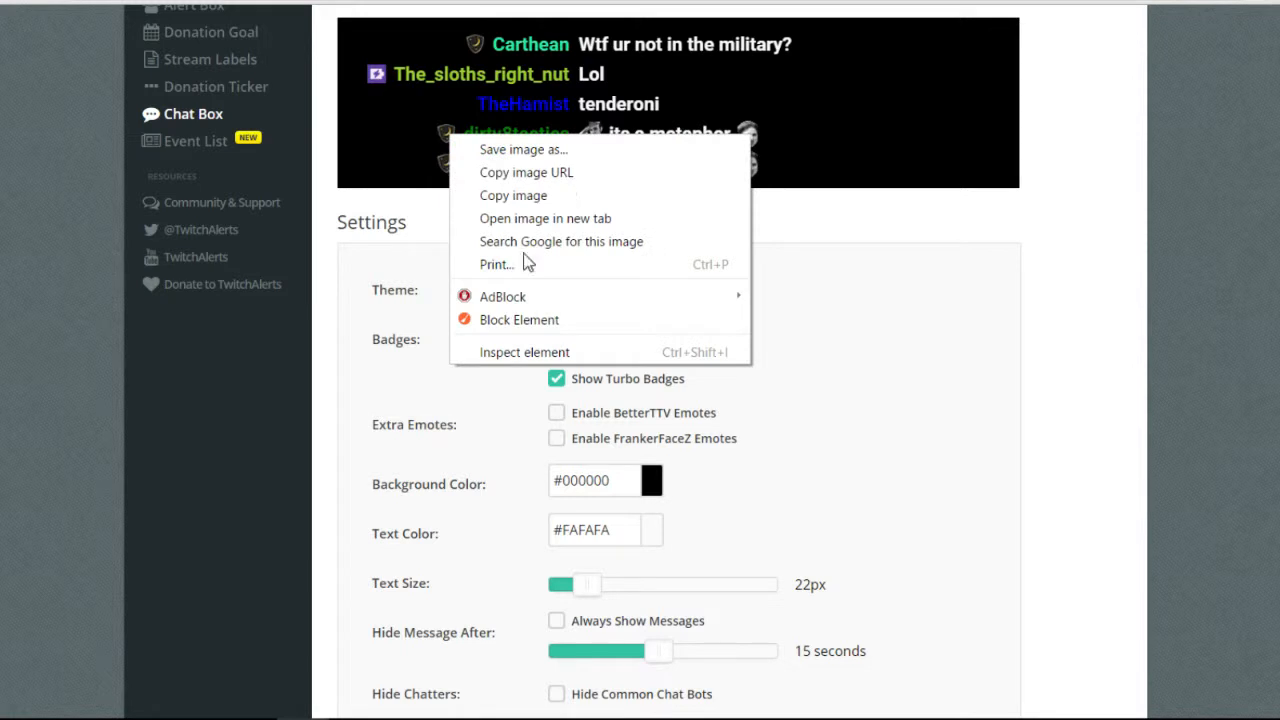
key("Escape")
Enable BetterTTV emotes for the Chat Box.
left_click(557, 413)
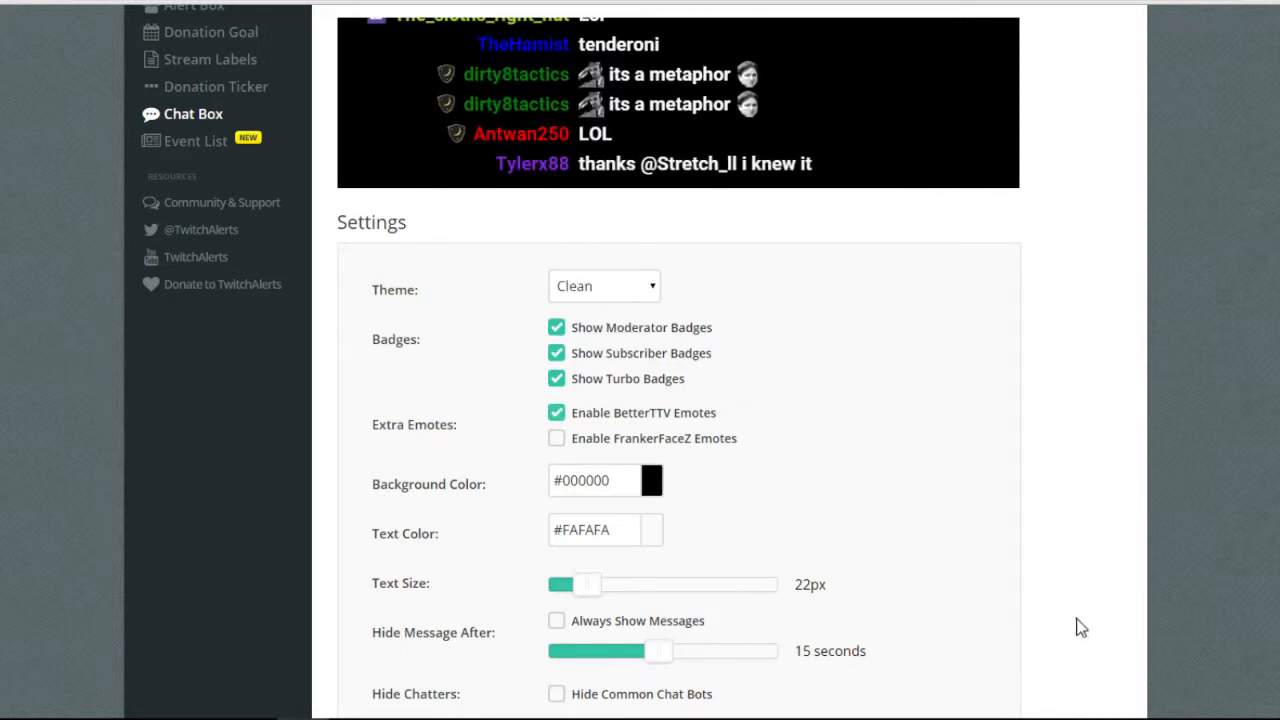
scroll(1080, 627, "down", 1)
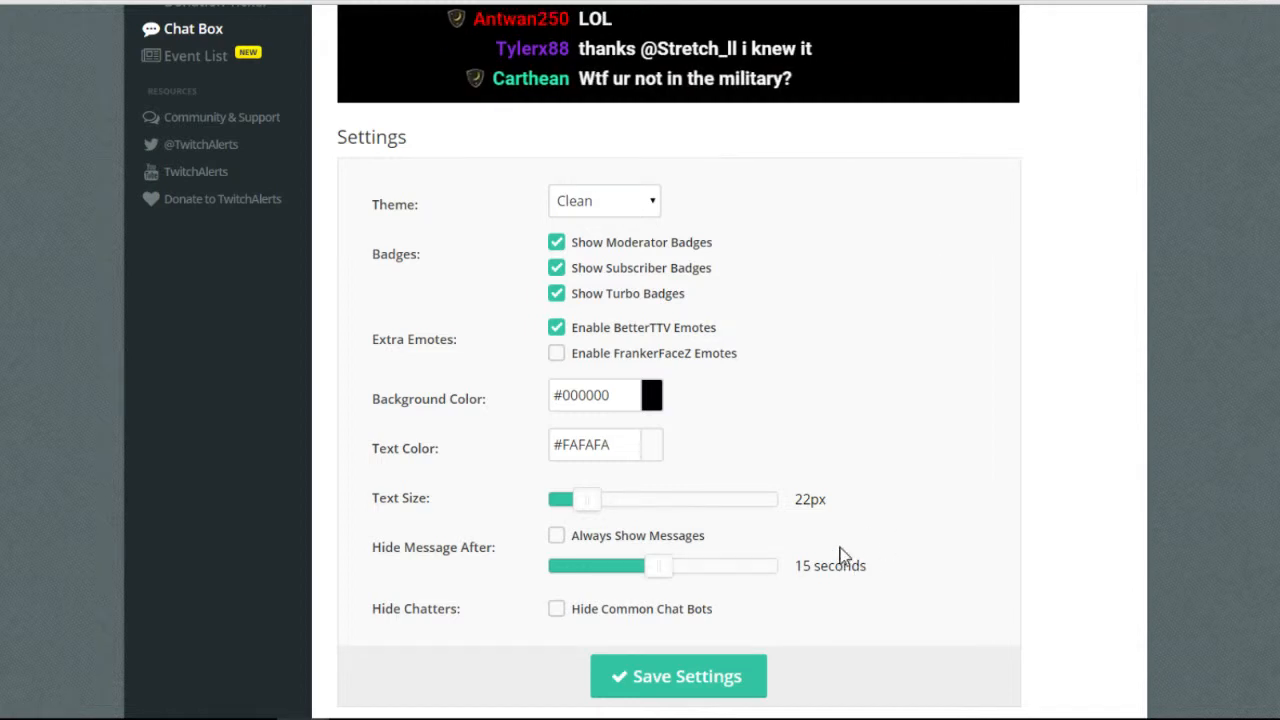
scroll(843, 556, "down", 1)
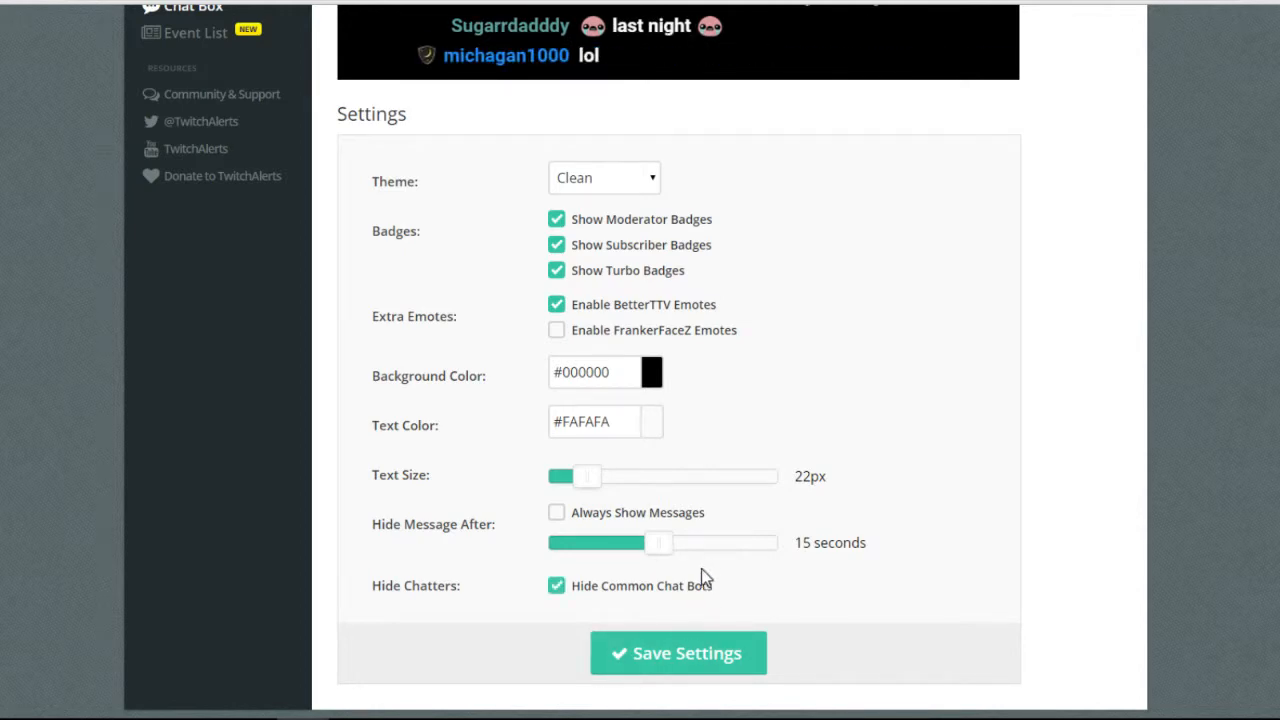
scroll(703, 577, "up", 3)
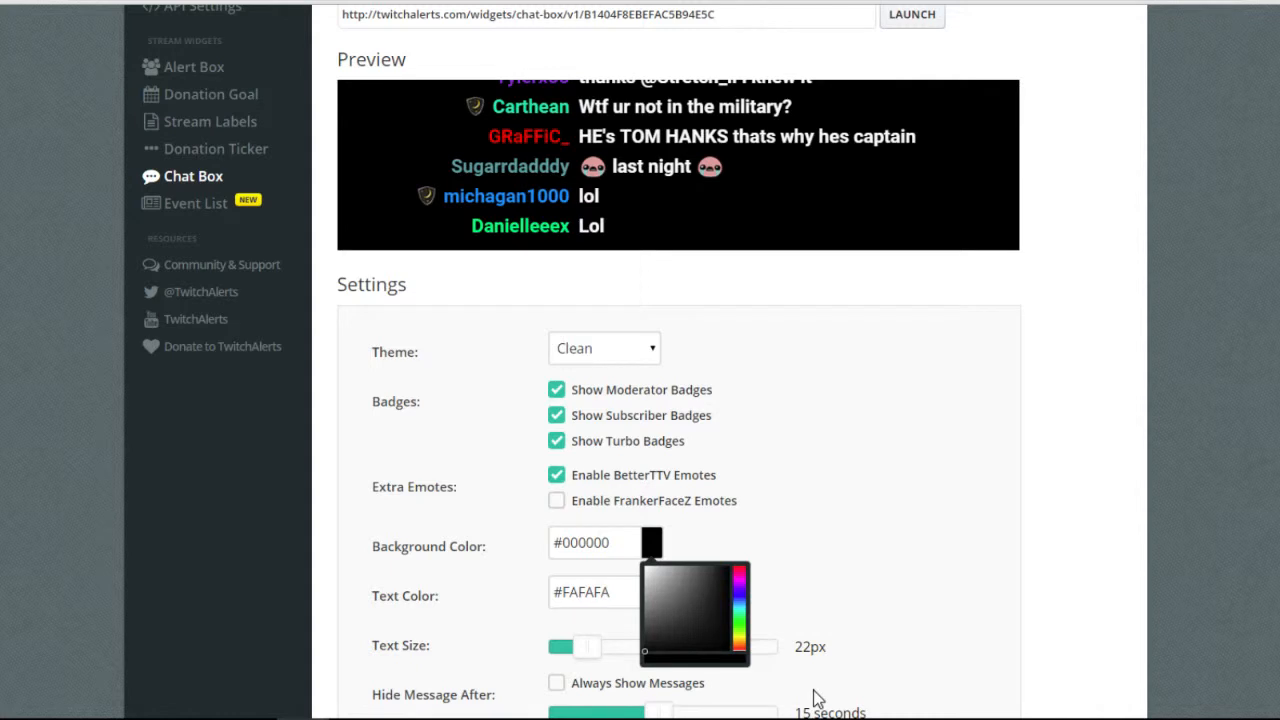
Set the Chat Box background colour to bright green #00ff0a.
scroll(815, 700, "down", 1)
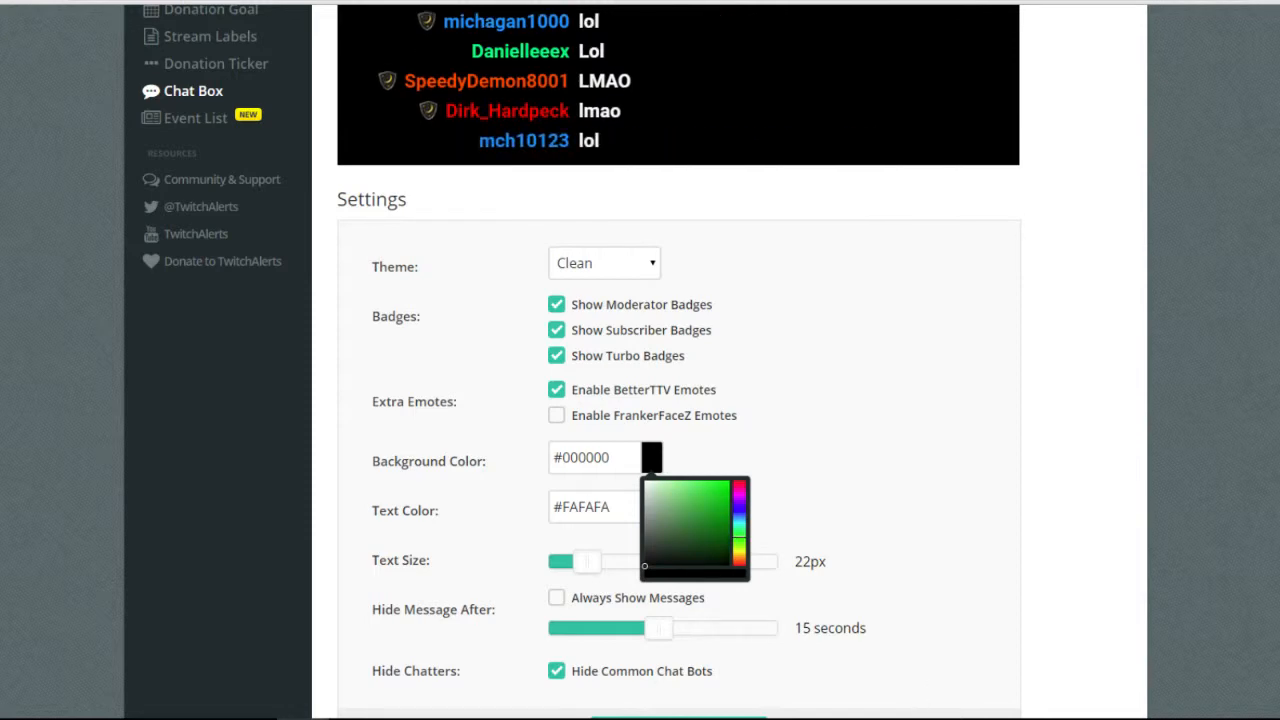
scroll(946, 581, "up", 4)
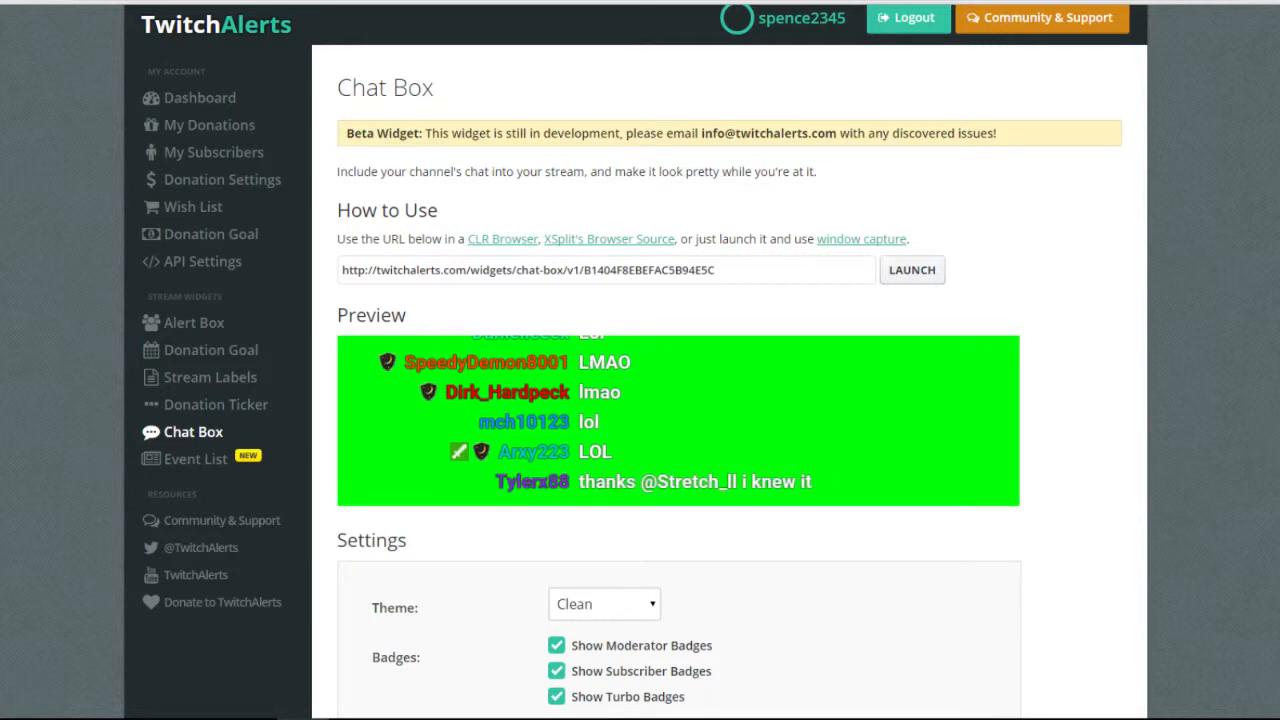
scroll(672, 716, "down", 3)
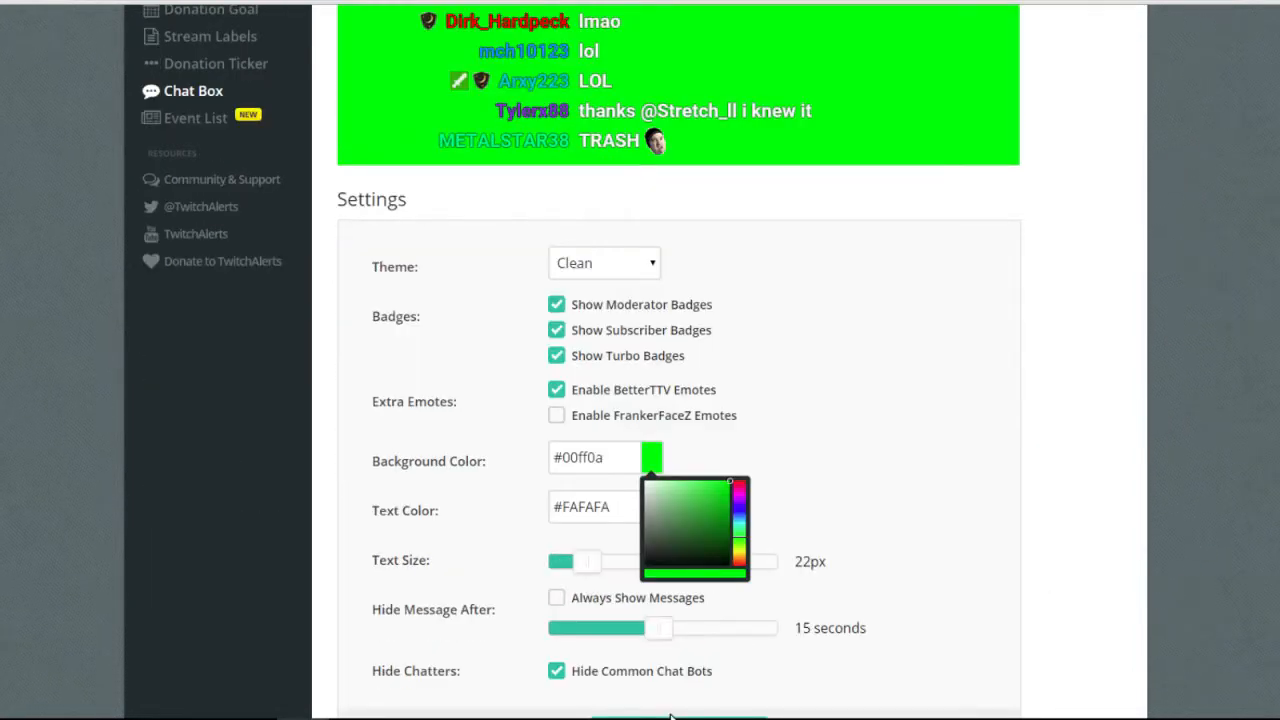
scroll(663, 691, "down", 1)
left_click(627, 693)
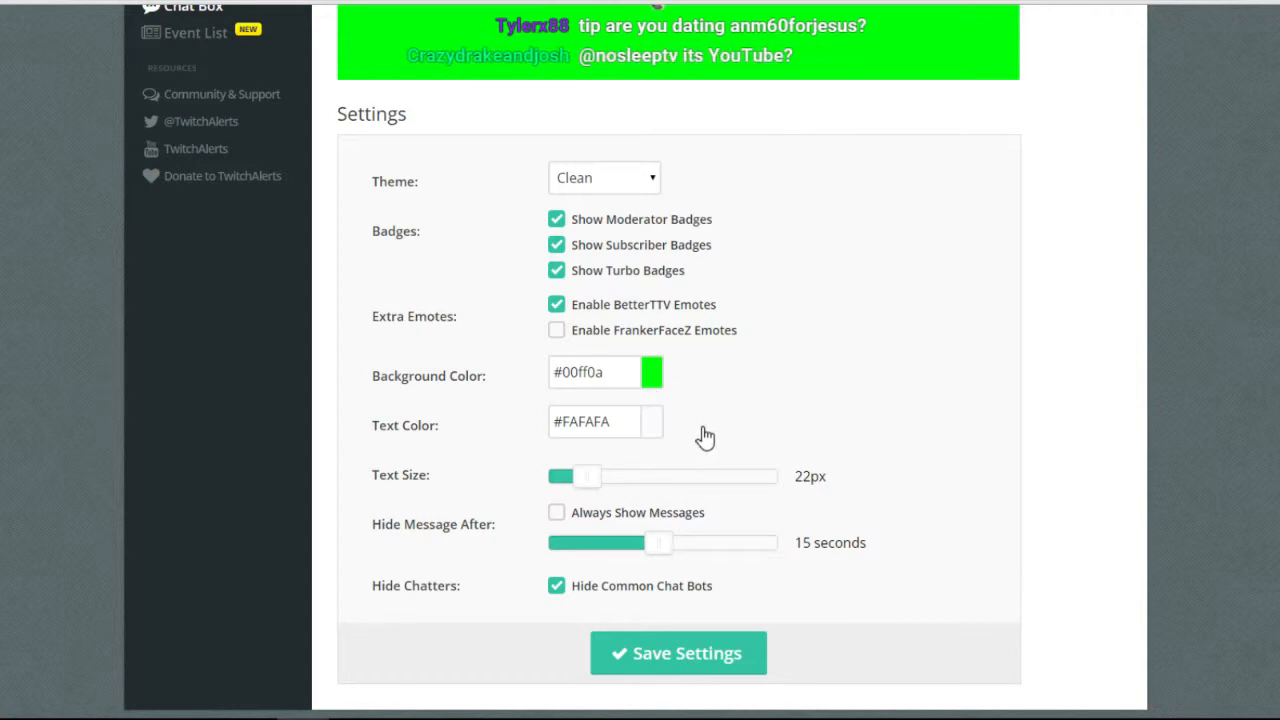
scroll(635, 500, "up", 2)
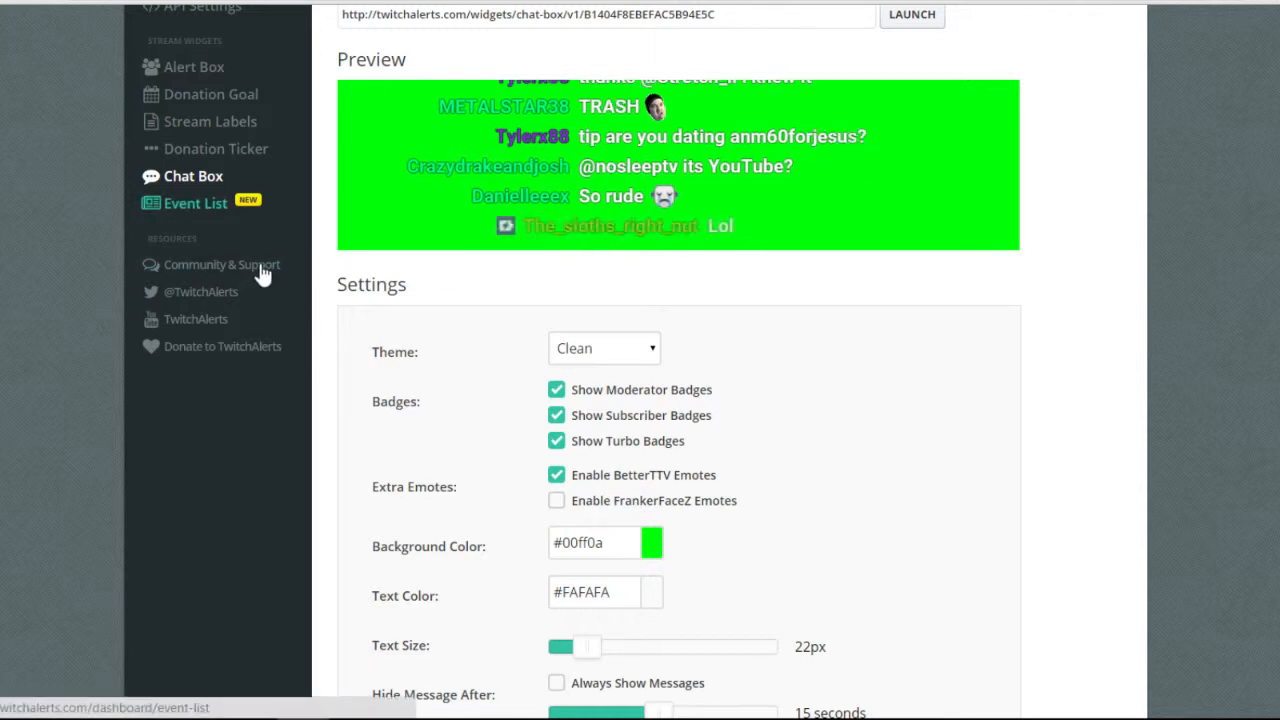
Preview the Chat Box themes Clean, Boxed, Twitch, Old School, Chunky and Custom CSS.
left_click(605, 349)
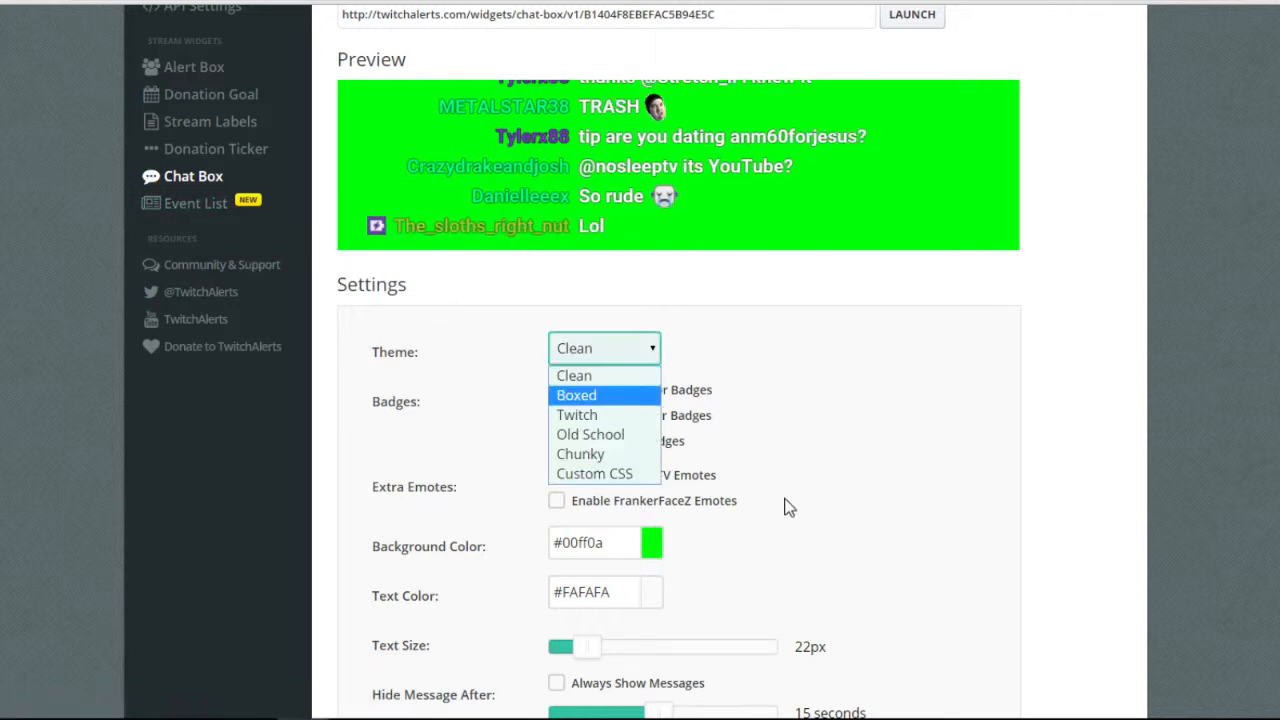
left_click(590, 376)
left_click(605, 349)
left_click(590, 395)
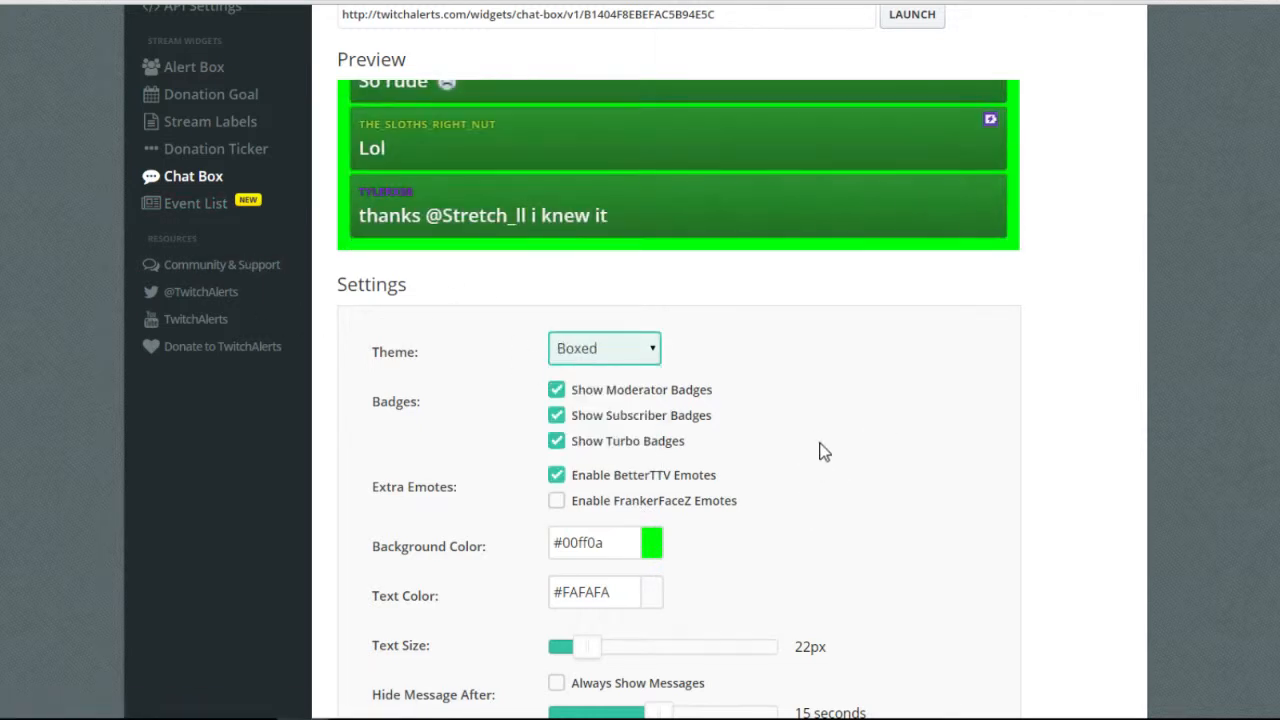
left_click(605, 349)
left_click(590, 414)
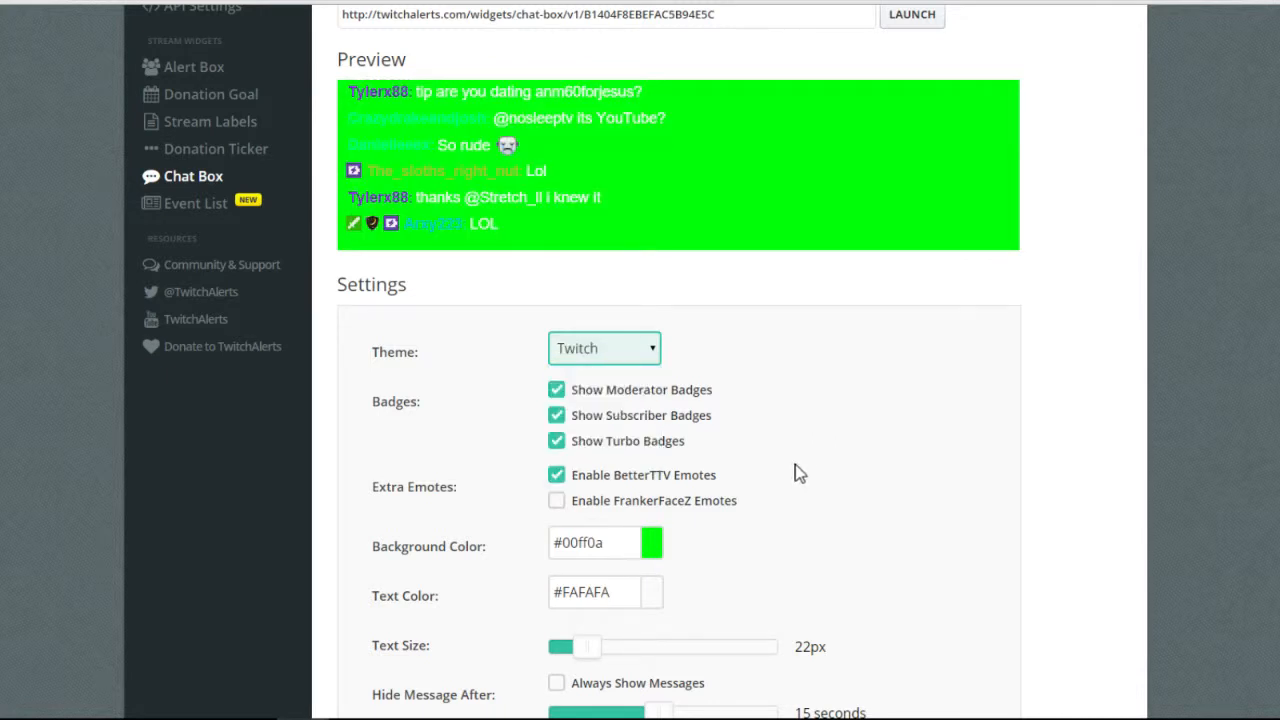
left_click(605, 349)
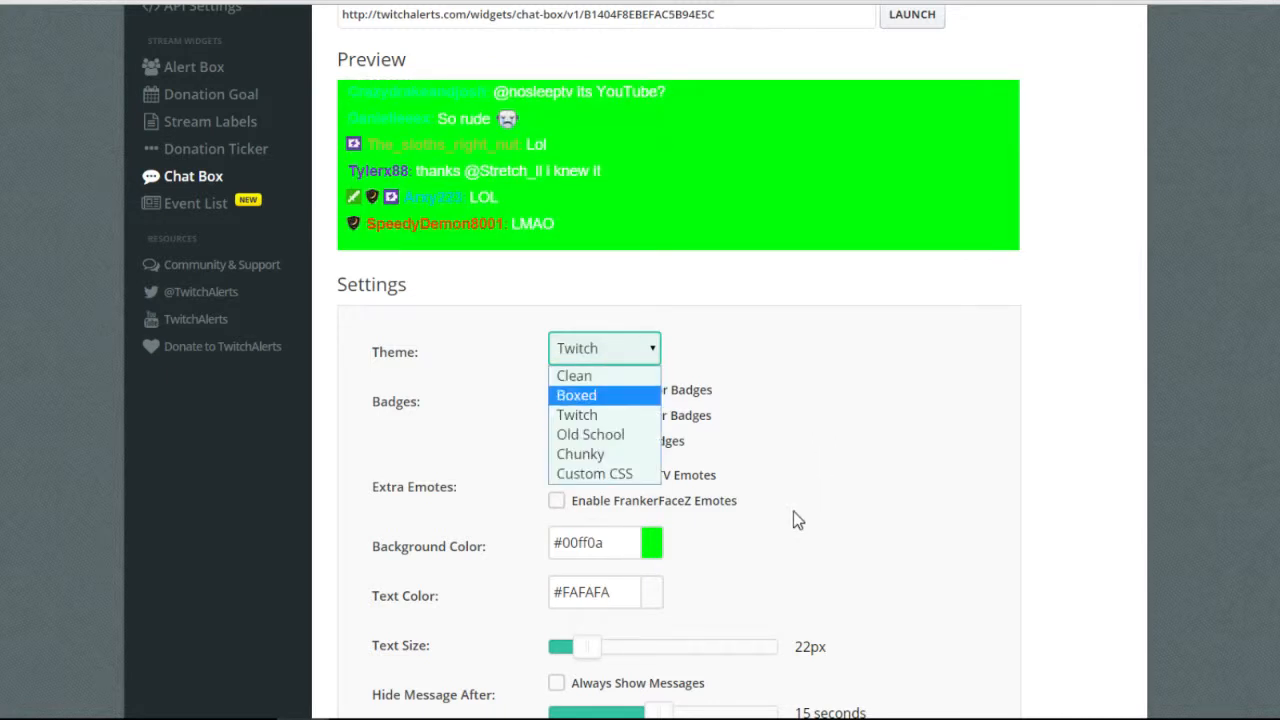
left_click(590, 434)
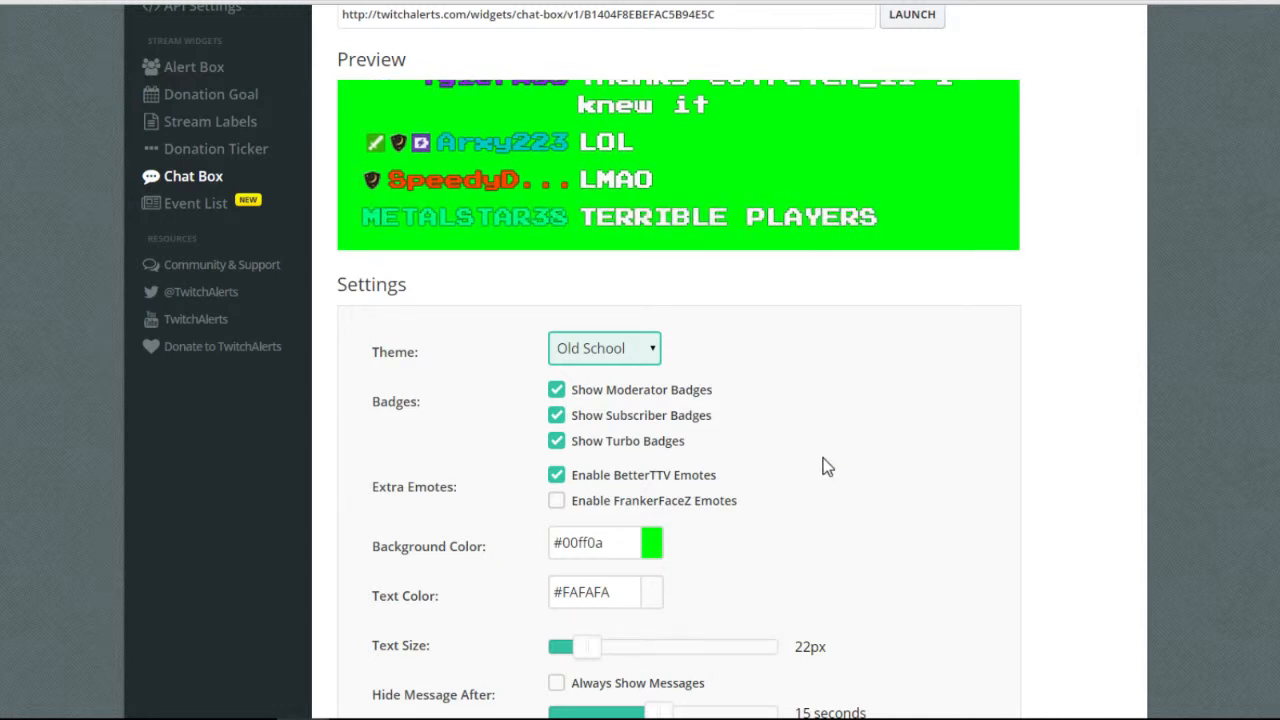
left_click(605, 349)
left_click(590, 453)
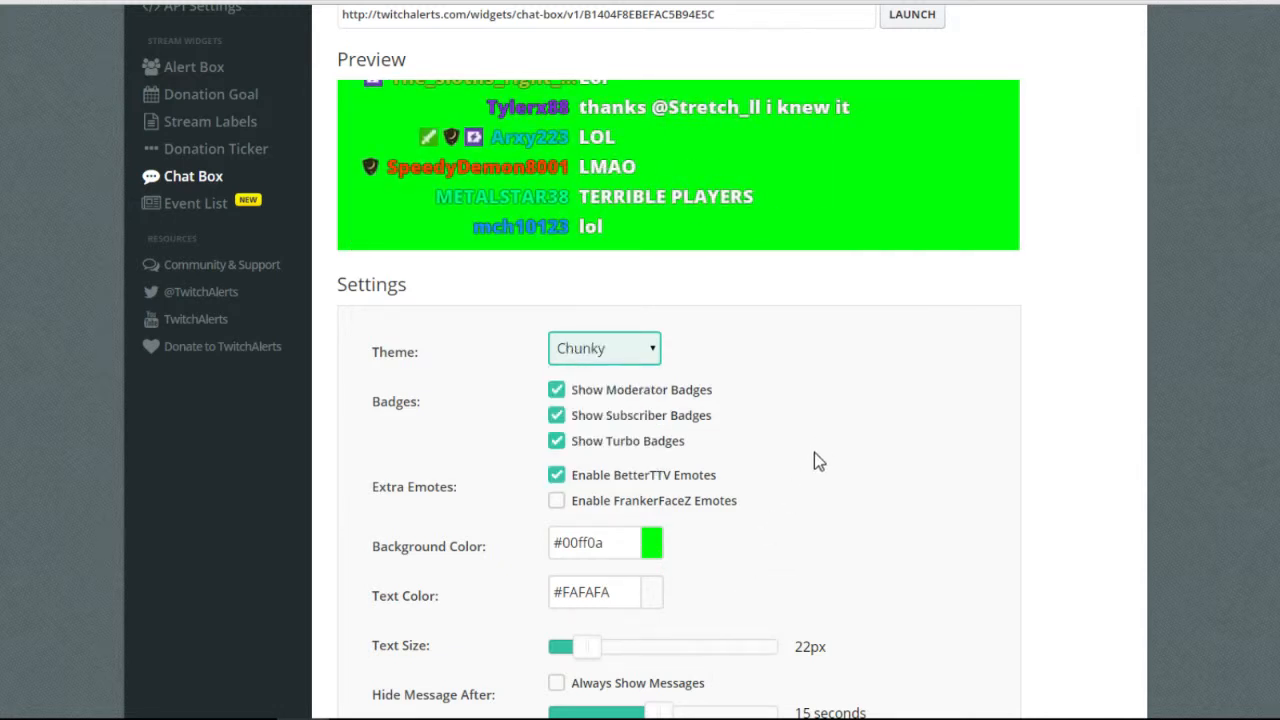
left_click(605, 349)
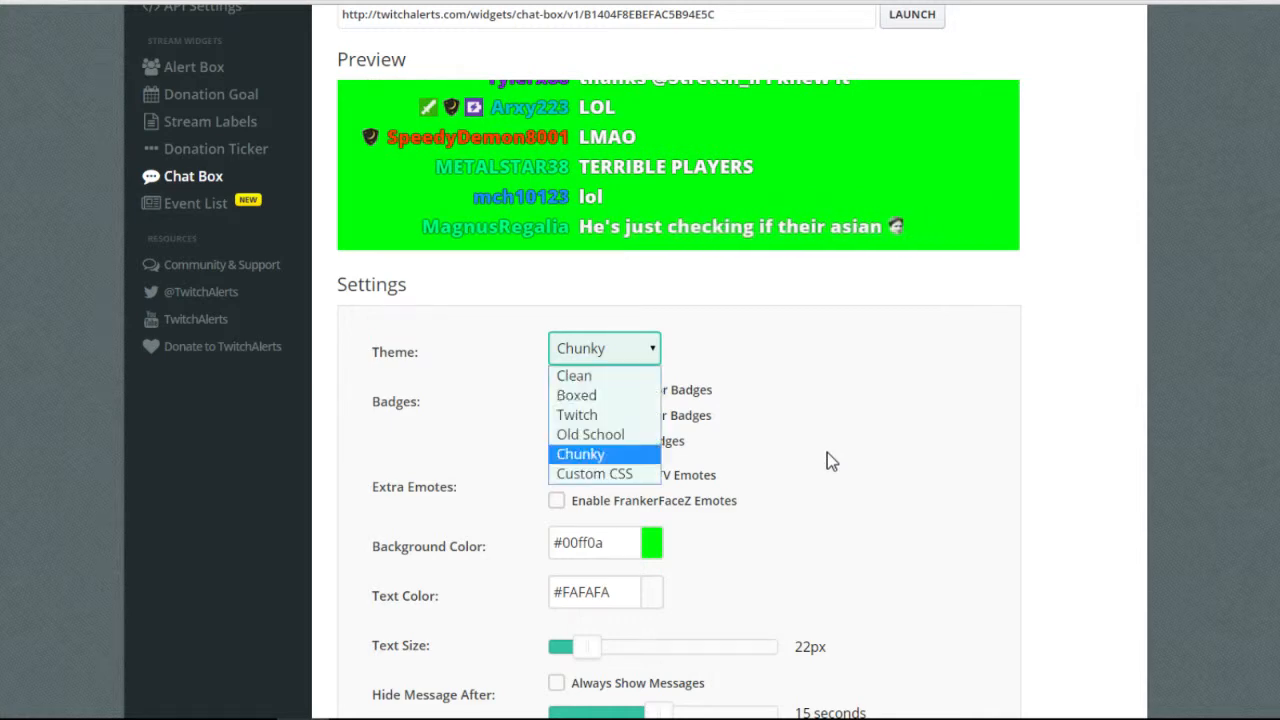
left_click(590, 471)
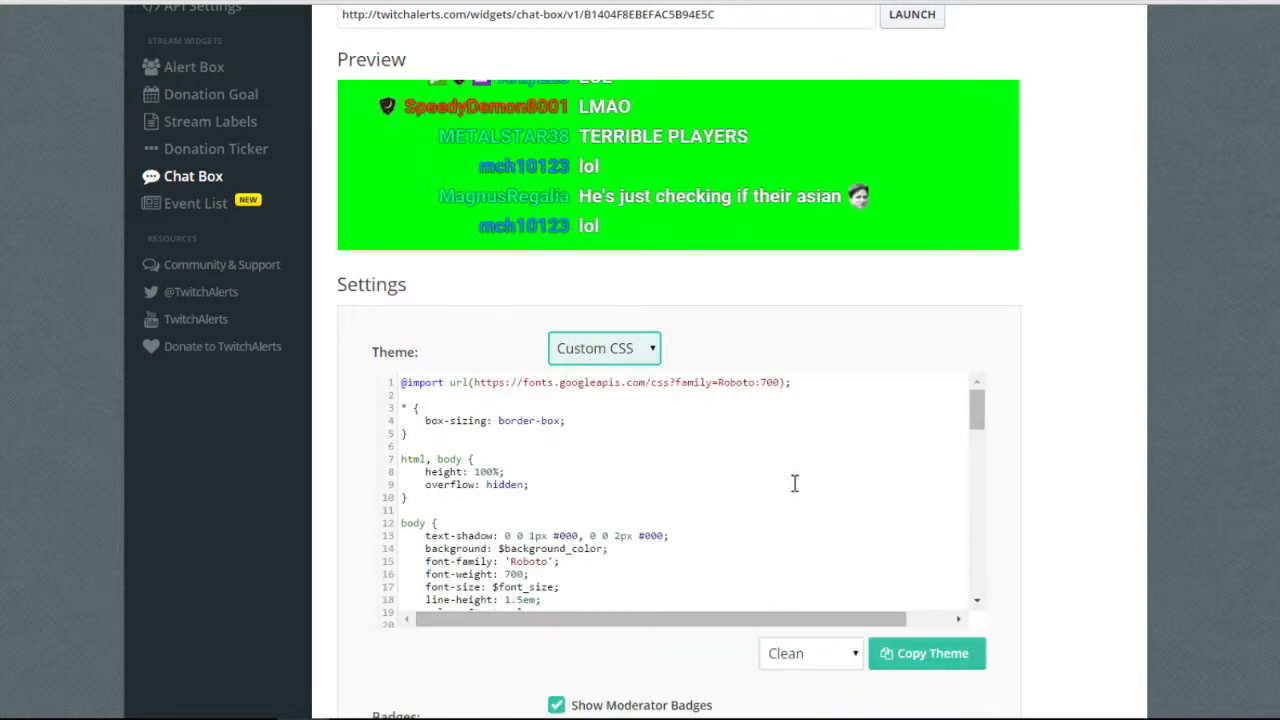
Review the Custom CSS, return the theme to Clean via Boxed, and go to Event List.
scroll(634, 571, "down", 5)
scroll(723, 554, "up", 10)
scroll(665, 608, "down", 15)
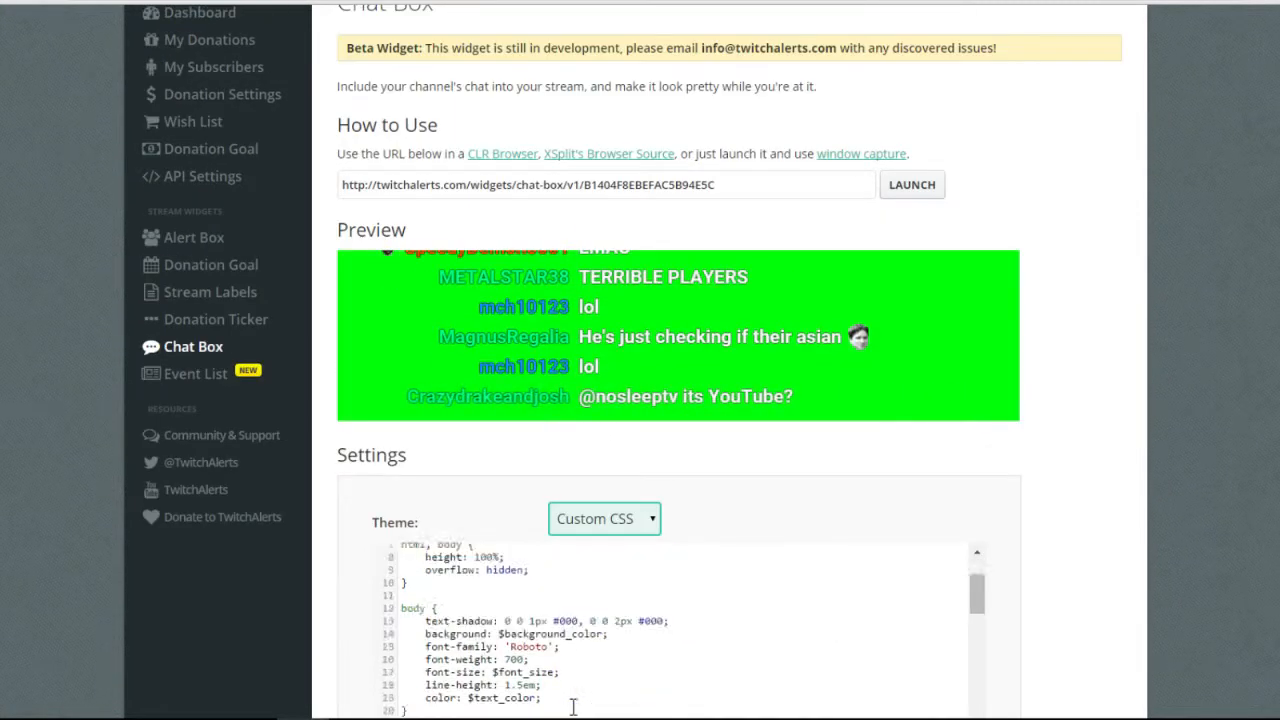
scroll(597, 607, "down", 1)
scroll(597, 607, "down", 2)
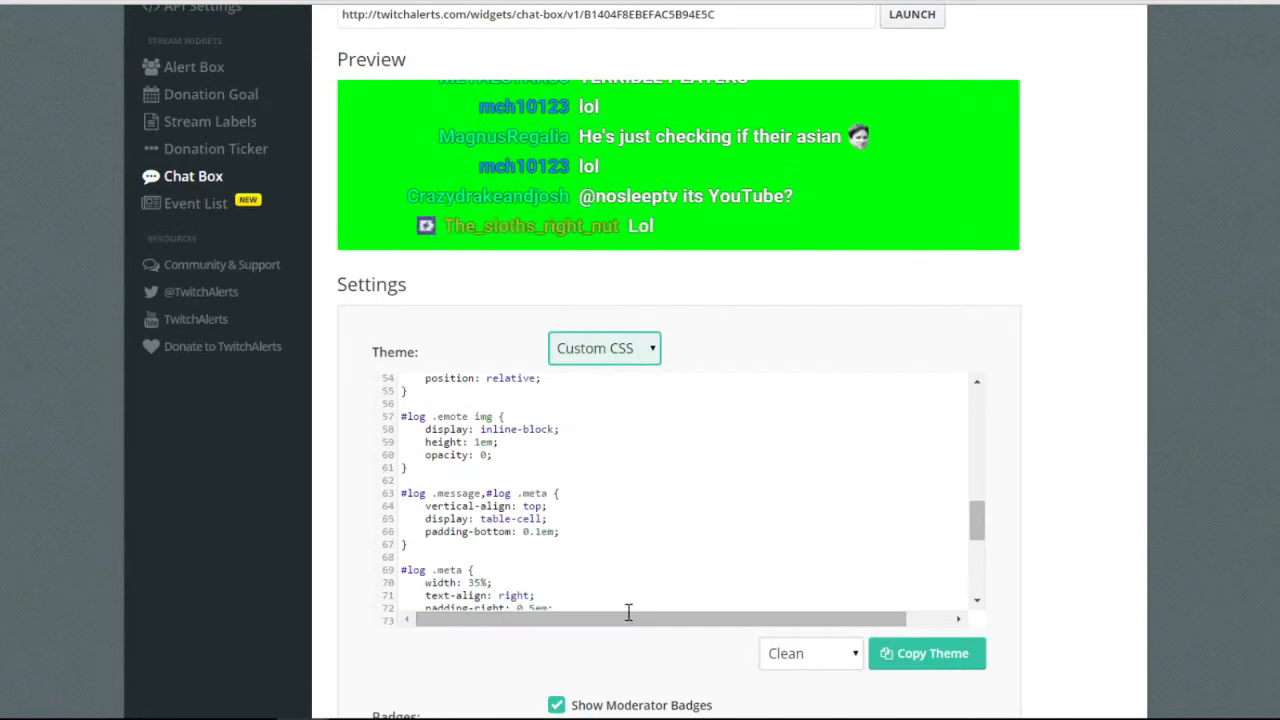
left_click(612, 348)
key("Down")
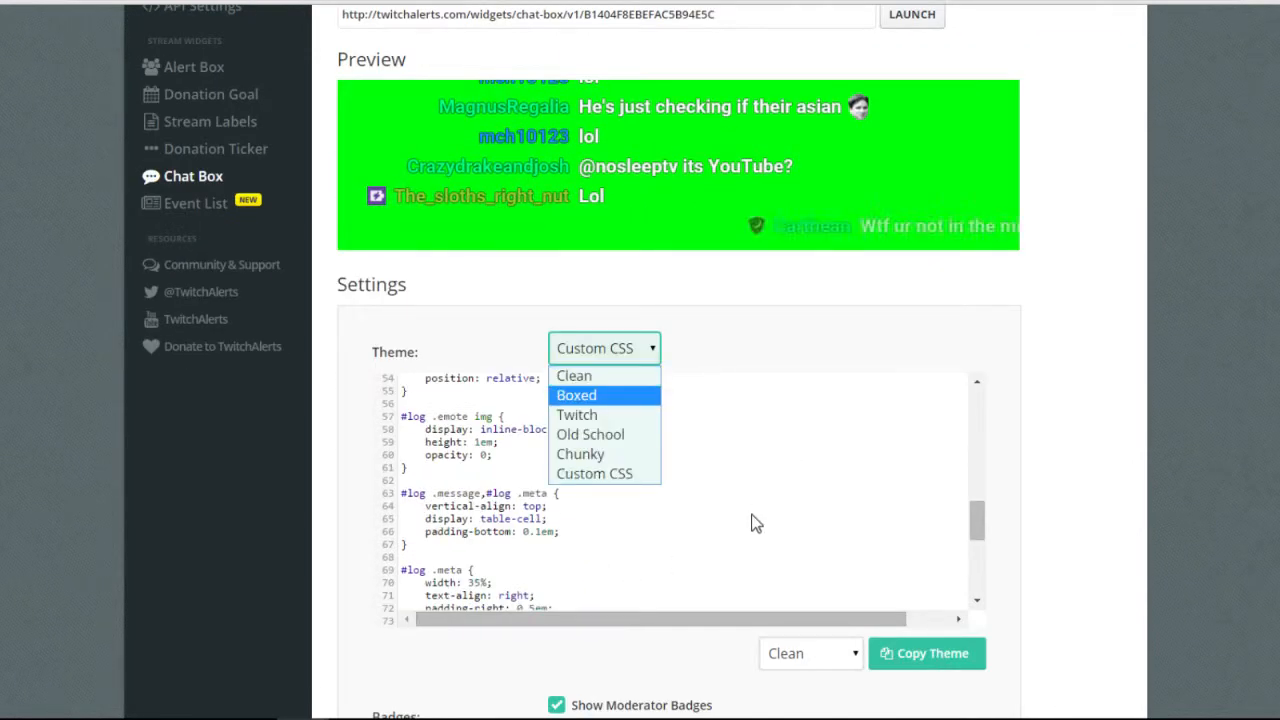
key("Return")
key("Return")
key("Up")
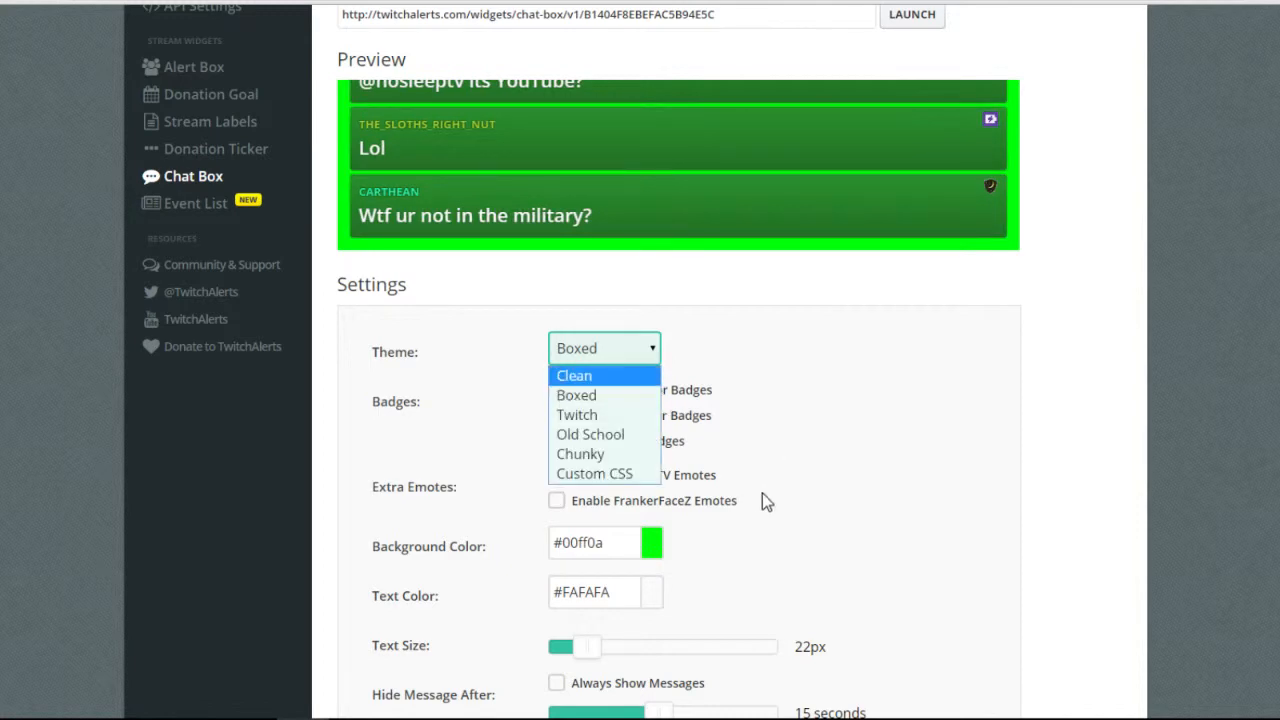
key("Return")
scroll(707, 413, "up", 2)
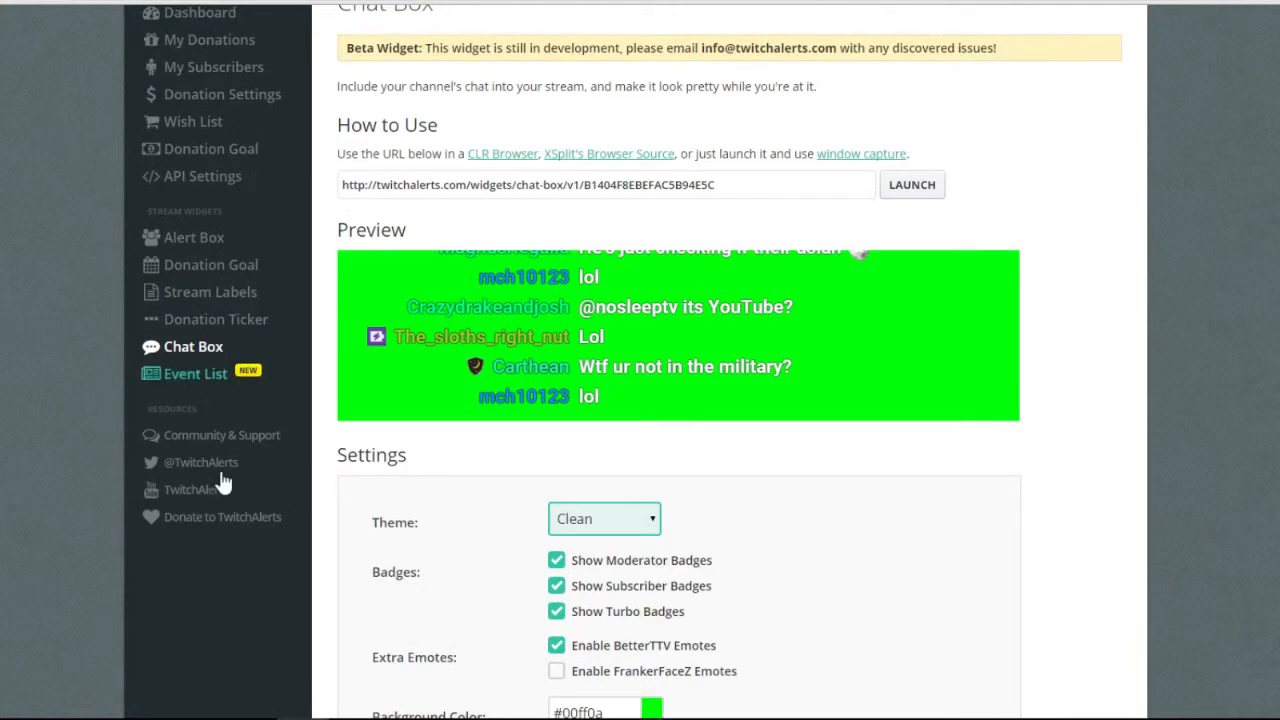
left_click(195, 373)
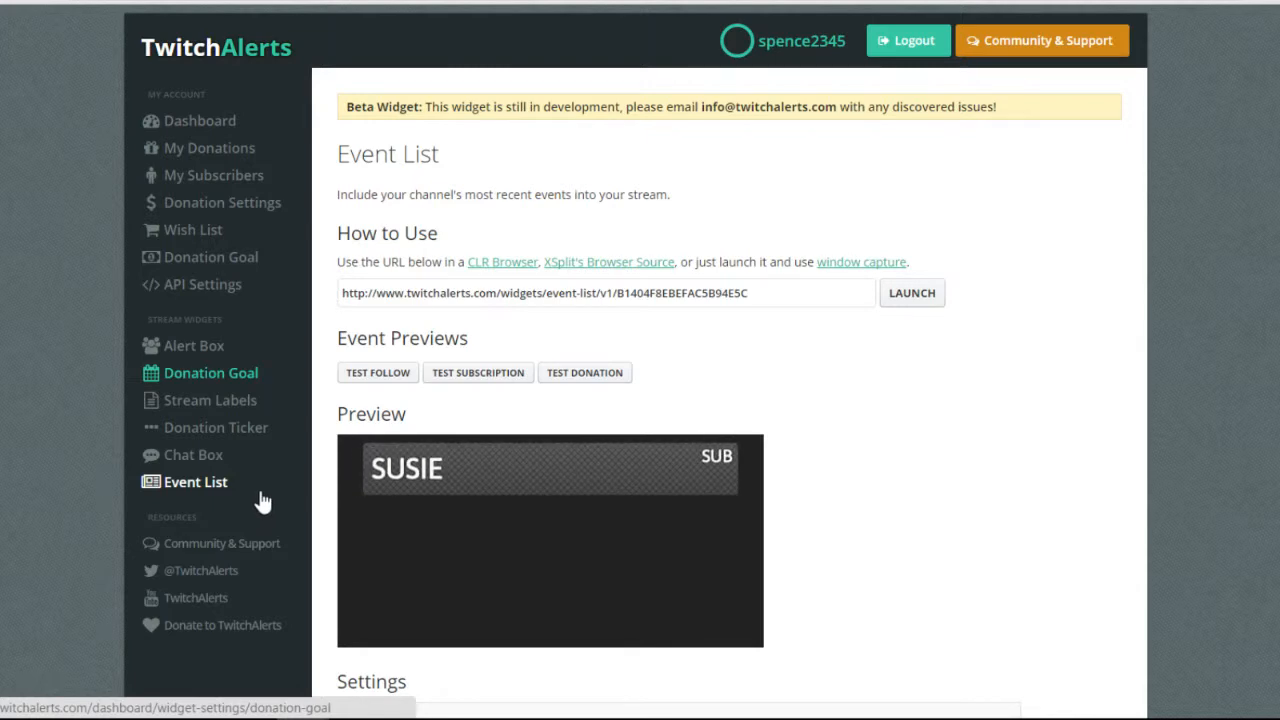
Try larger Max Events values on the Event List slider, leaving it at 4.
scroll(757, 608, "down", 1)
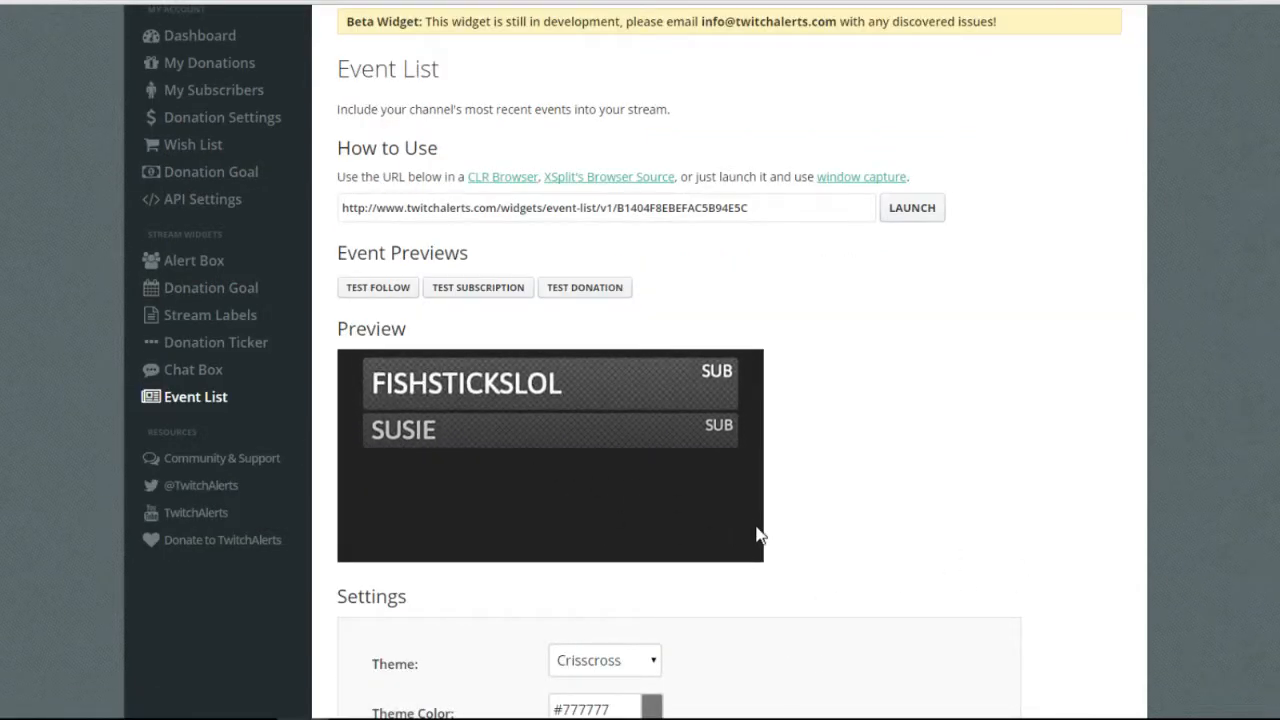
scroll(757, 534, "down", 1)
scroll(757, 534, "down", 2)
scroll(716, 536, "down", 1)
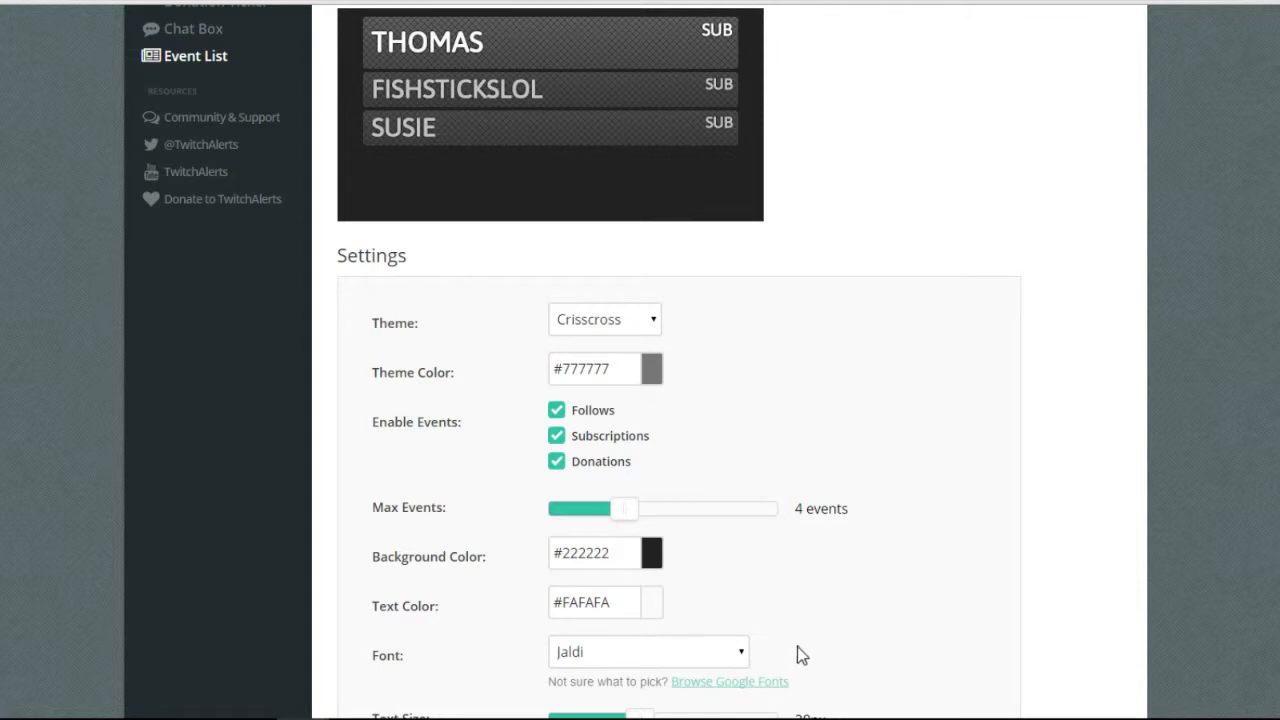
left_click_drag(797, 646, 833, 664)
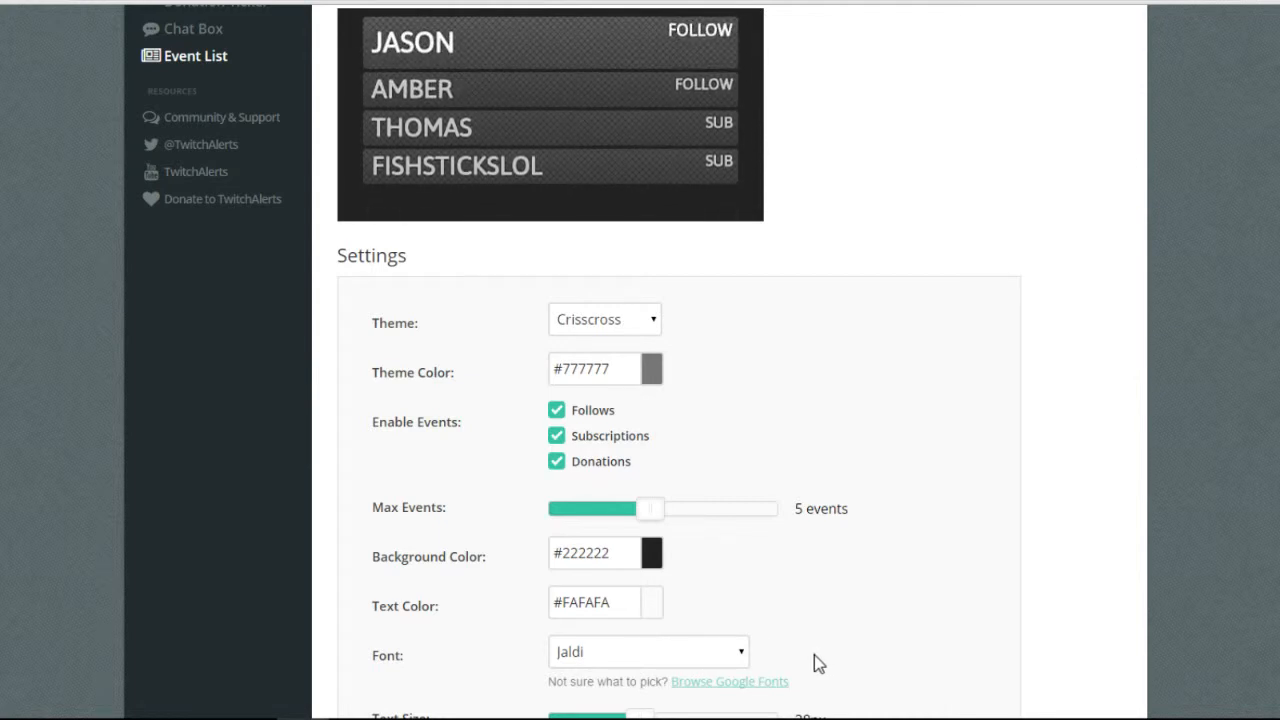
left_click_drag(814, 655, 811, 655)
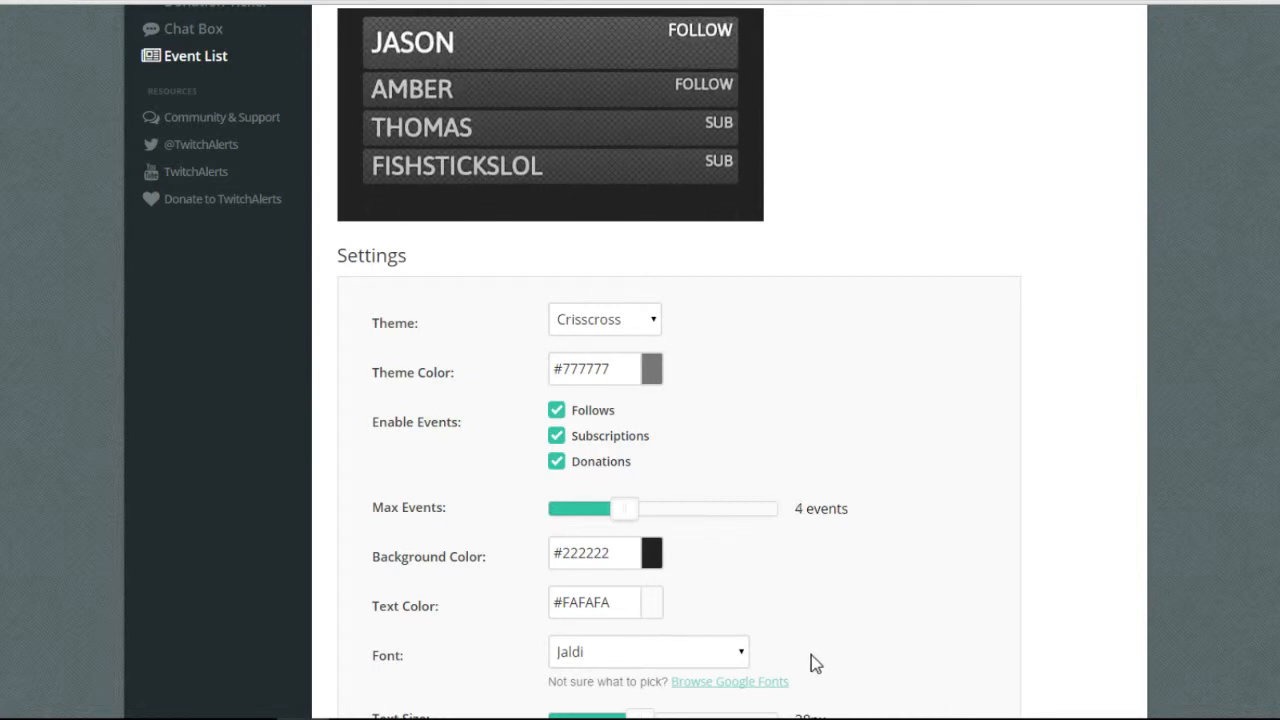
Preview the Carbon, Chevrons, Crisscross and Dan Event List themes.
left_click(808, 410)
left_click(807, 443)
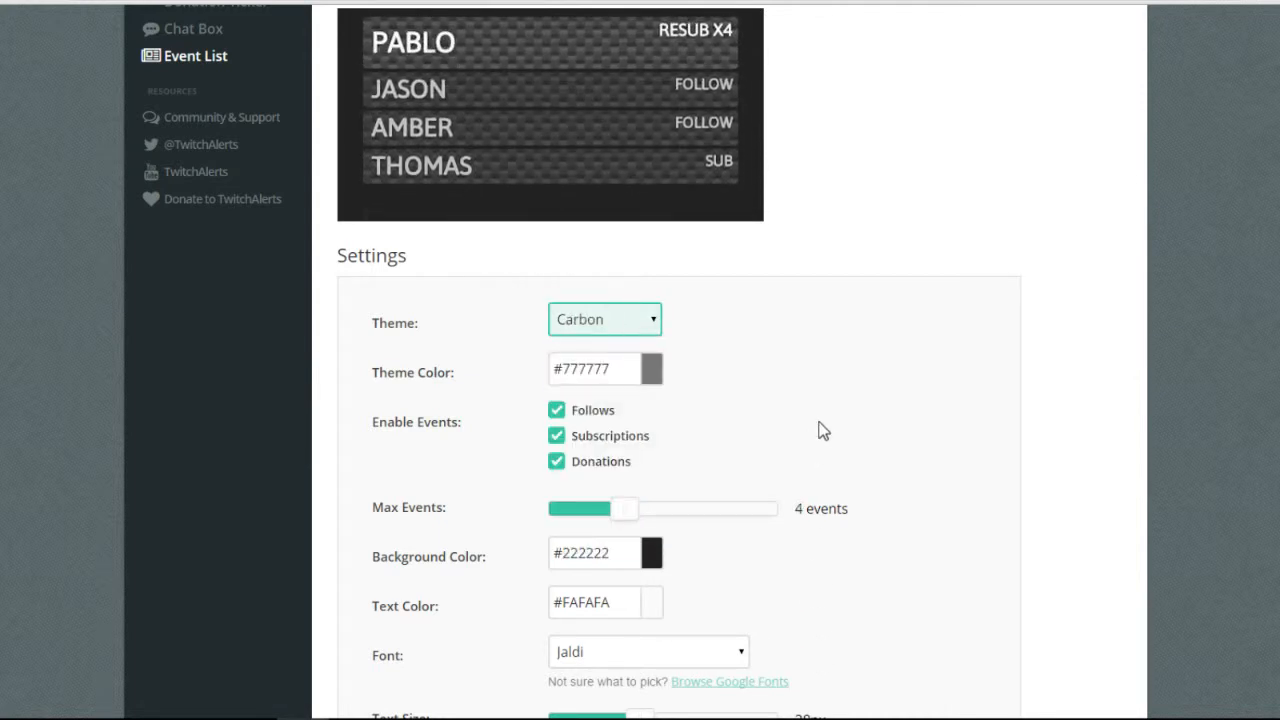
left_click(823, 430)
left_click(809, 463)
left_click(815, 440)
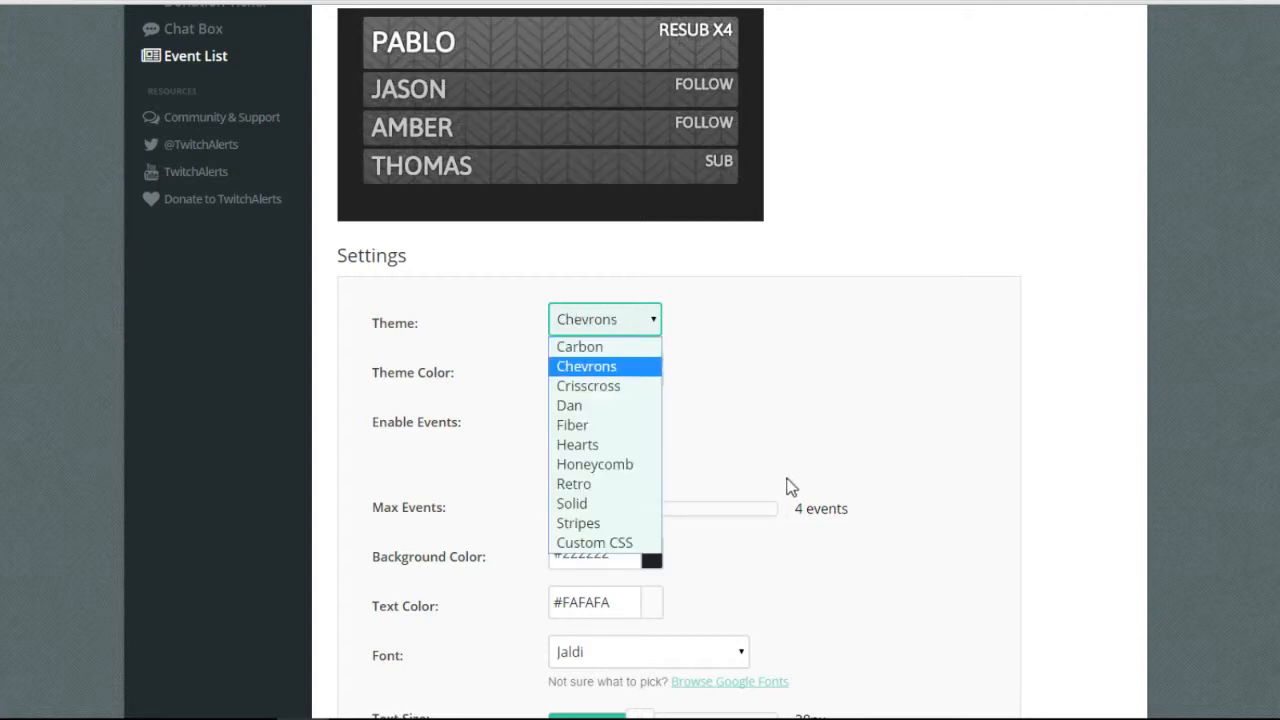
left_click(777, 494)
left_click(810, 436)
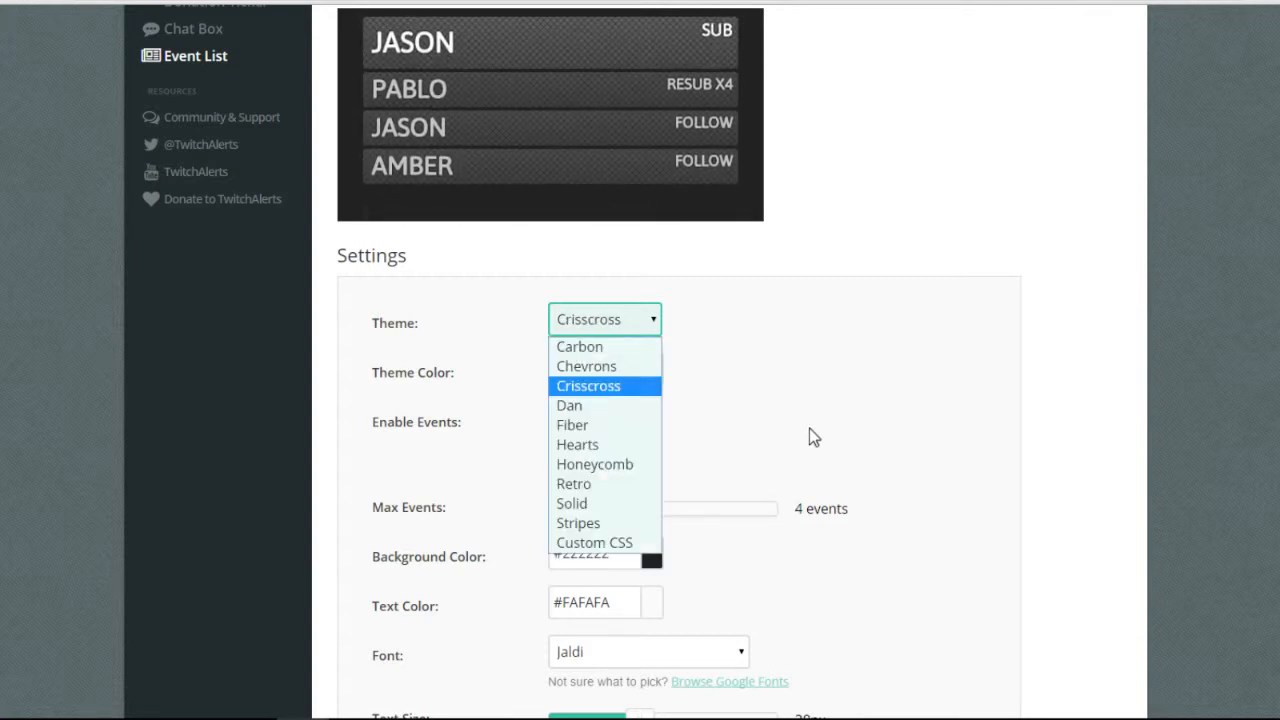
left_click(770, 514)
scroll(866, 373, "up", 1)
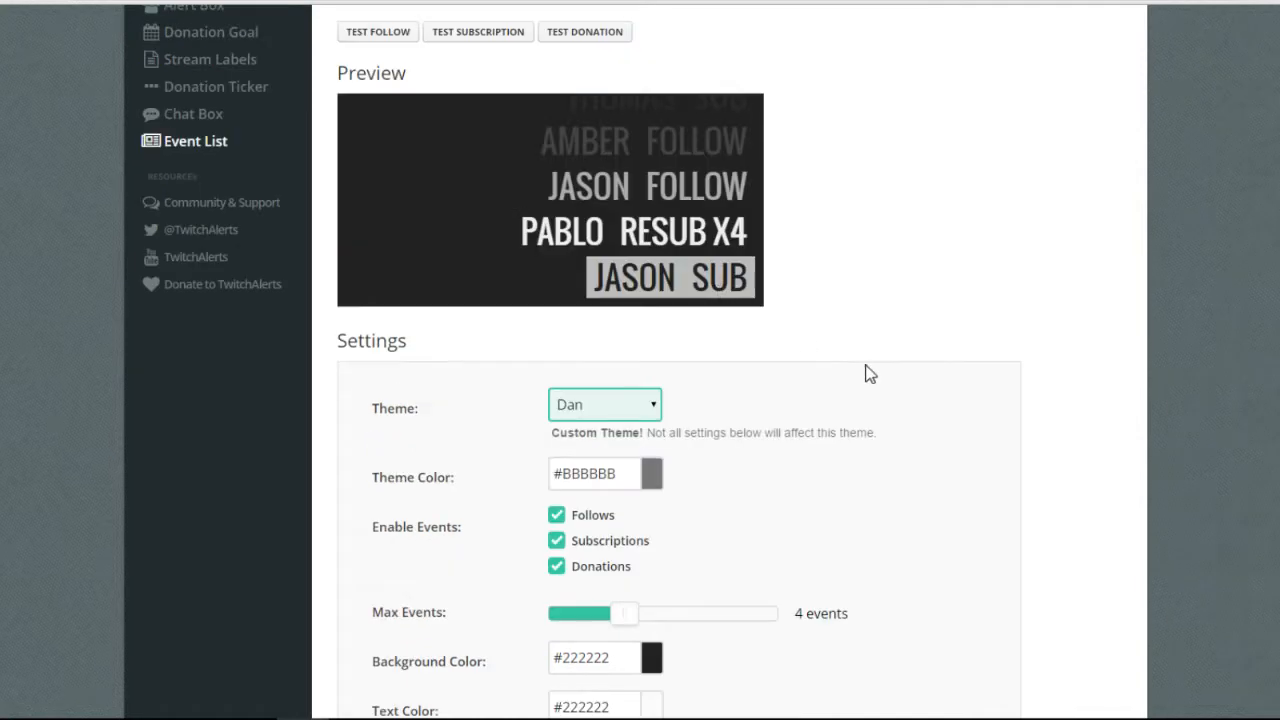
Preview the Fiber, Hearts and Honeycomb Event List themes.
left_click(821, 512)
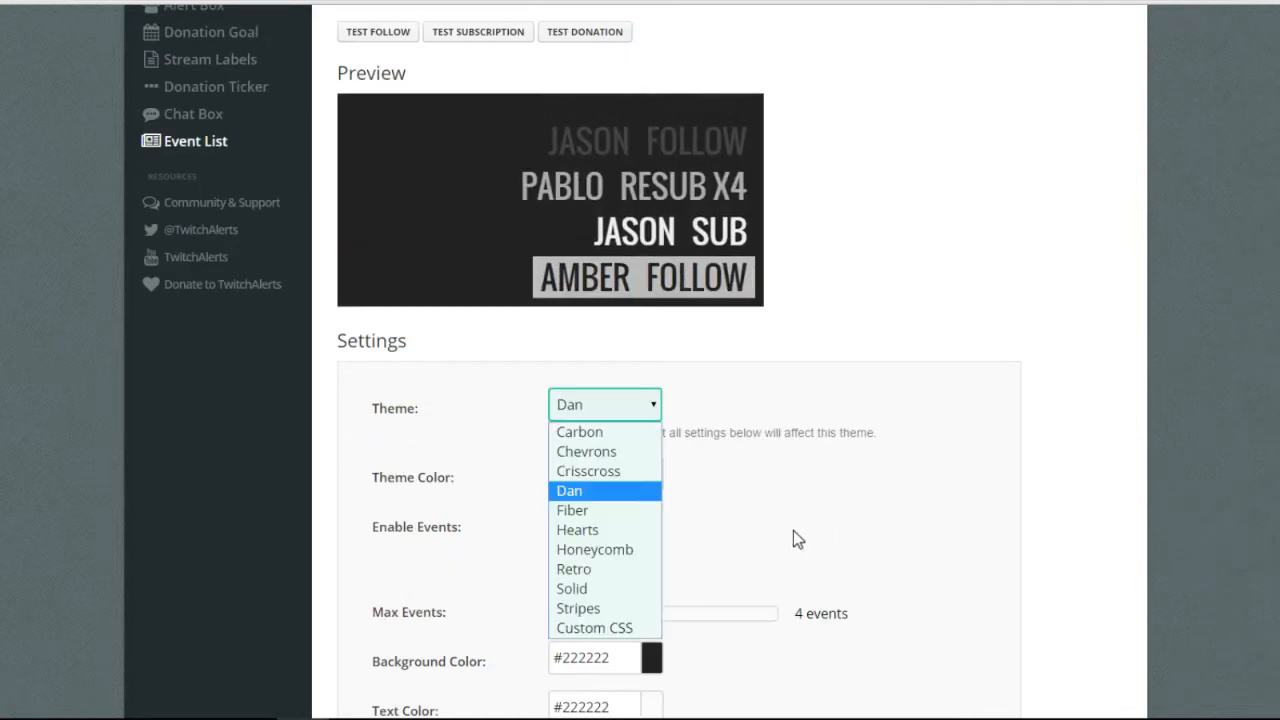
key("Up")
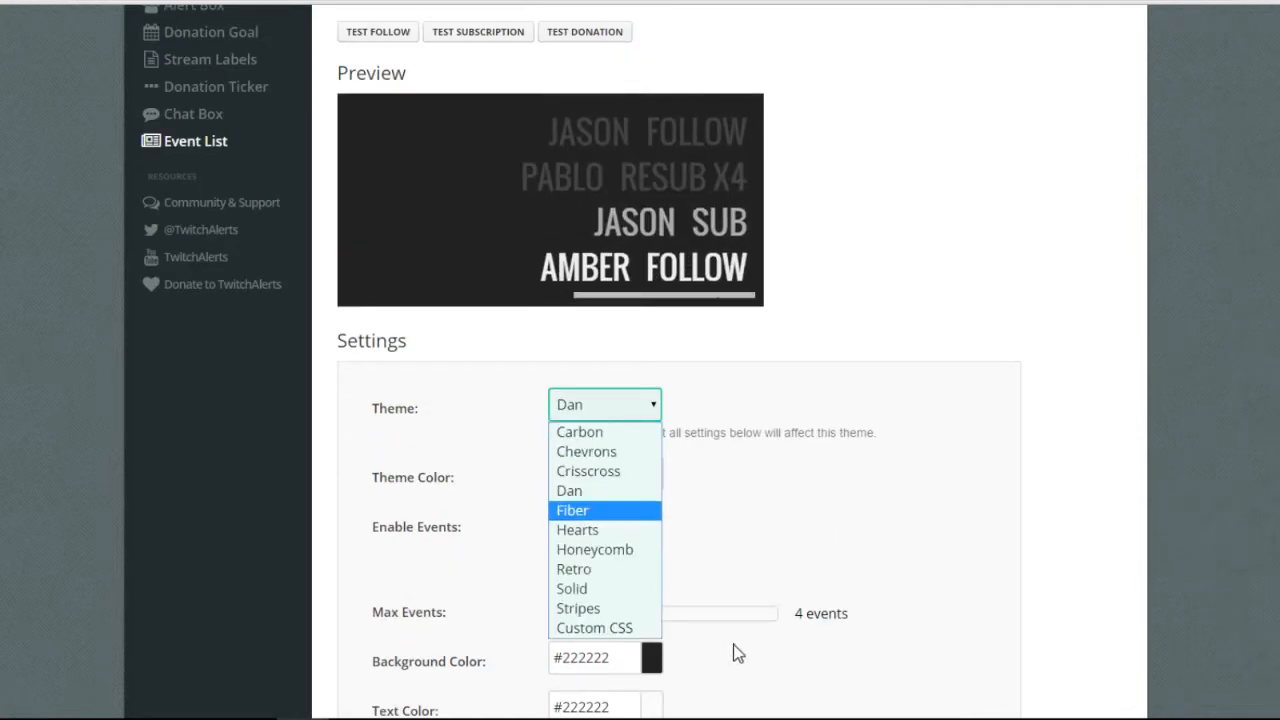
key("Return")
key("alt+Down")
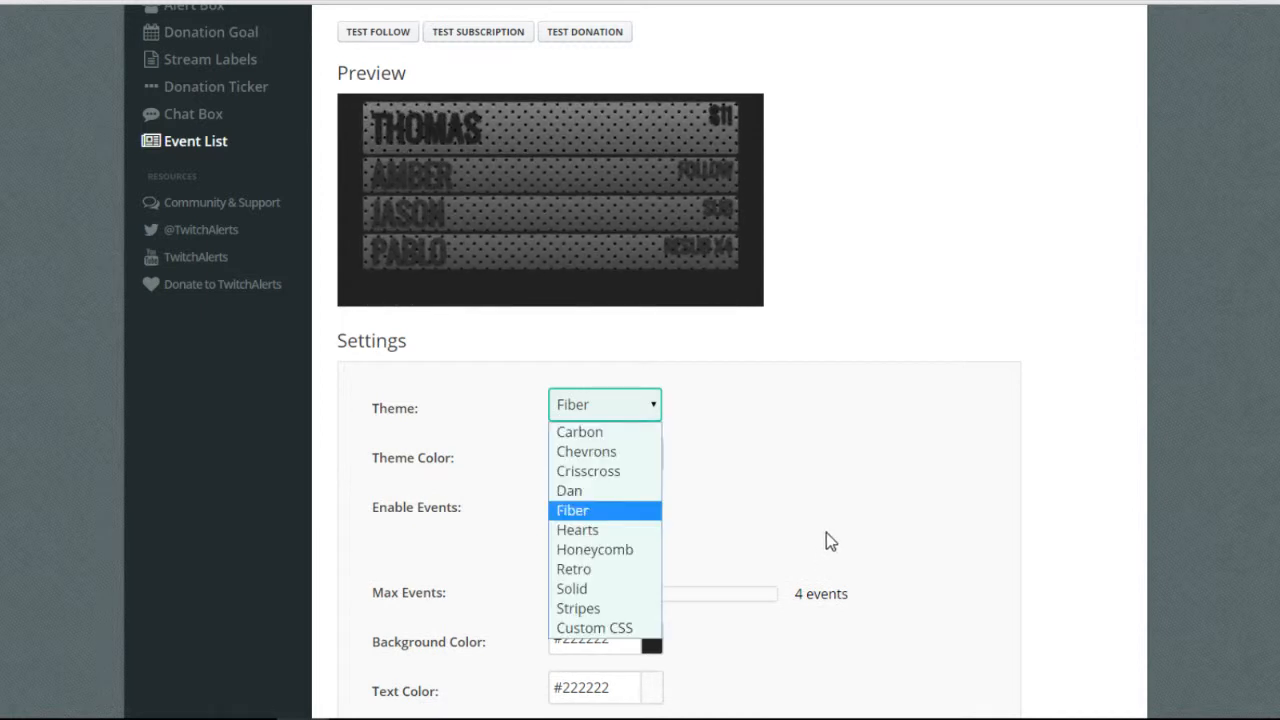
key("Down")
key("Down")
key("Up")
key("Return")
key("alt+Down")
key("Up")
key("Up")
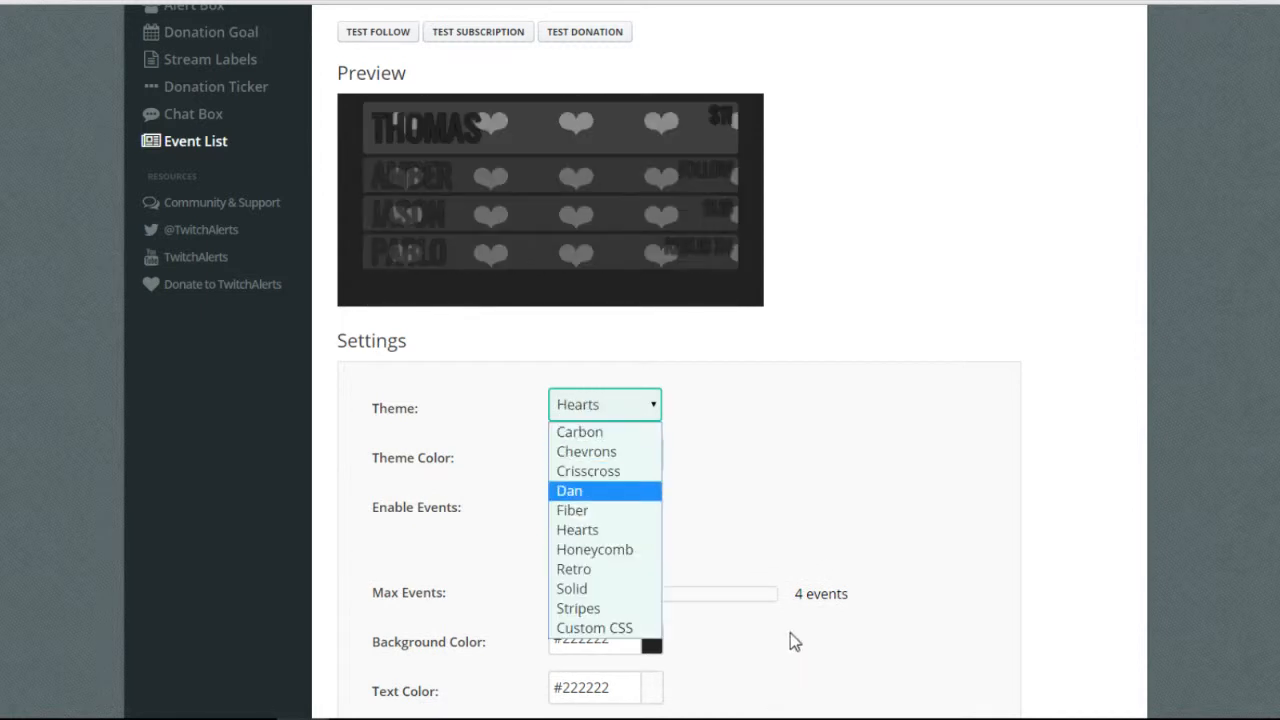
key("Down")
key("Down")
key("Down")
key("Return")
left_click(790, 554)
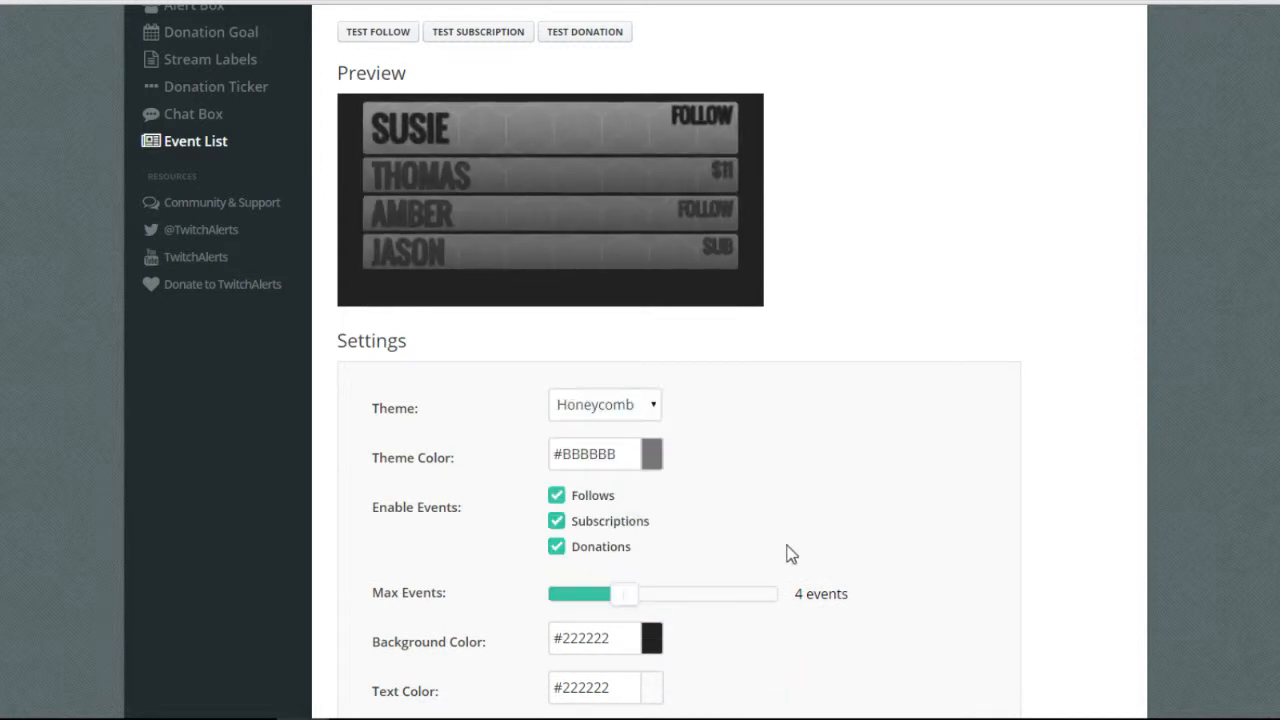
Preview the Retro, Solid and Stripes Event List themes.
key("alt+Down")
key("Up")
key("Down")
key("Down")
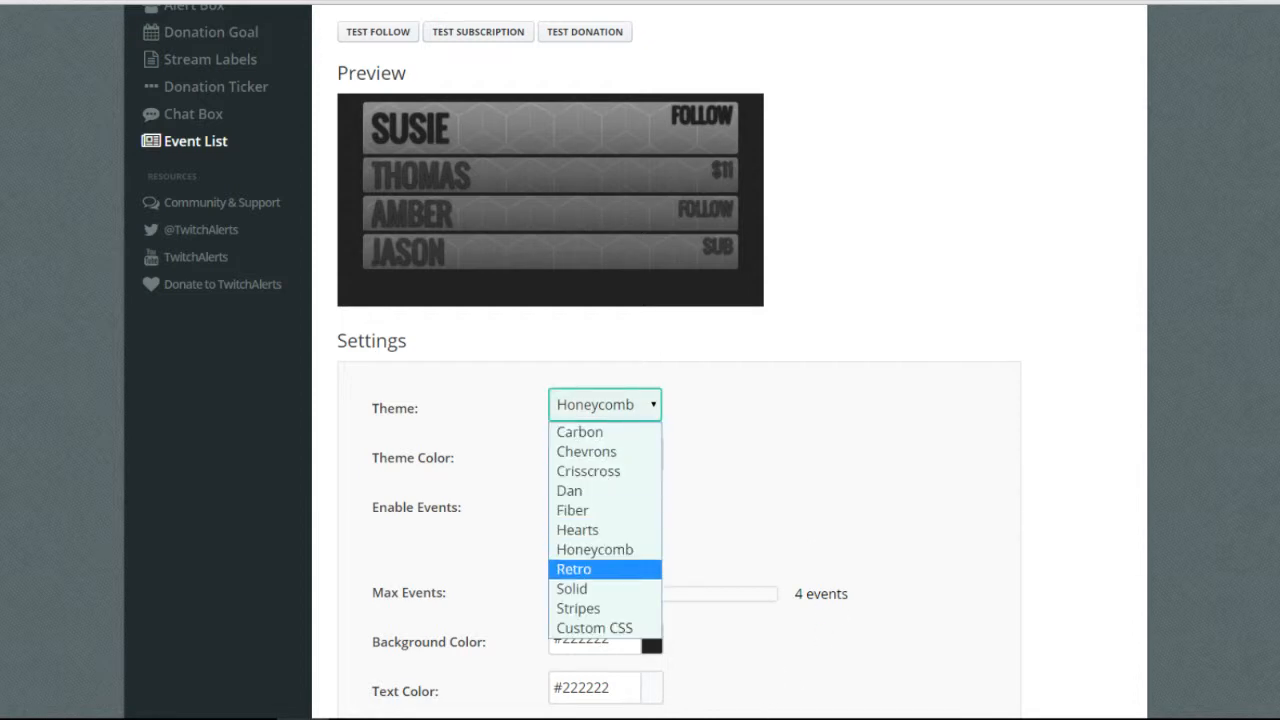
key("Return")
key("alt+Down")
key("Down")
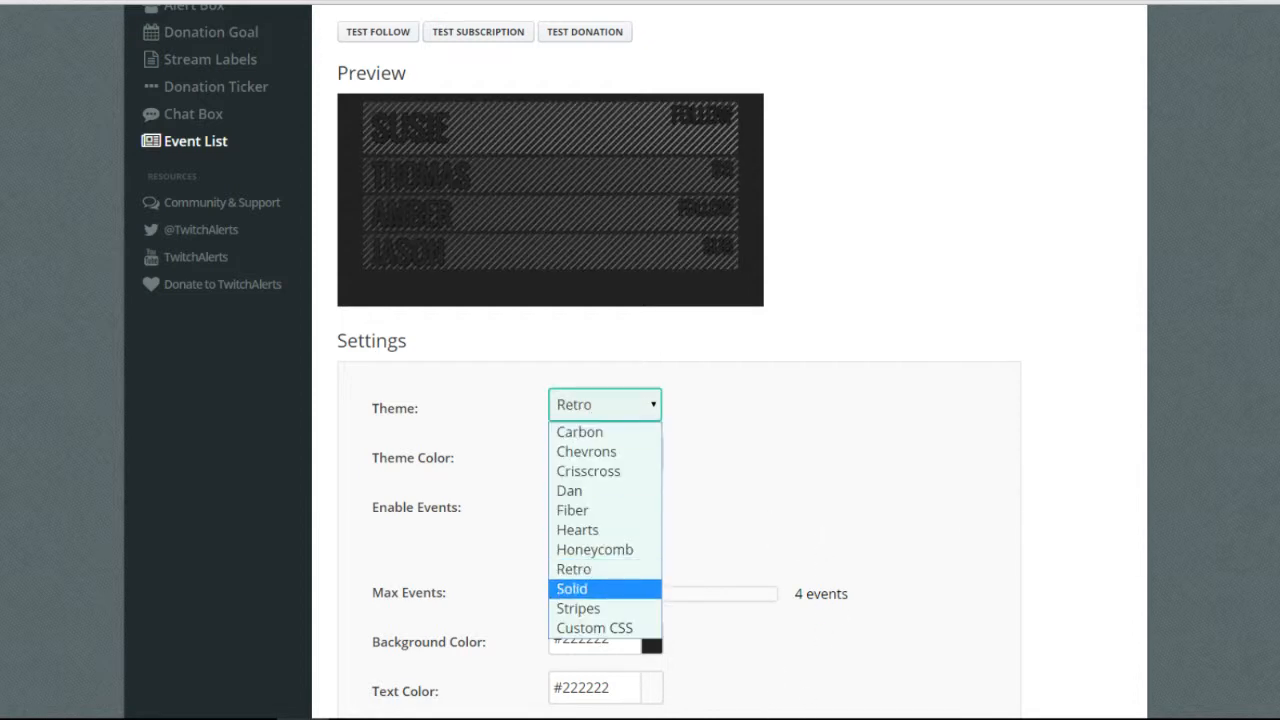
key("Return")
key("alt+Down")
key("Down")
key("Return")
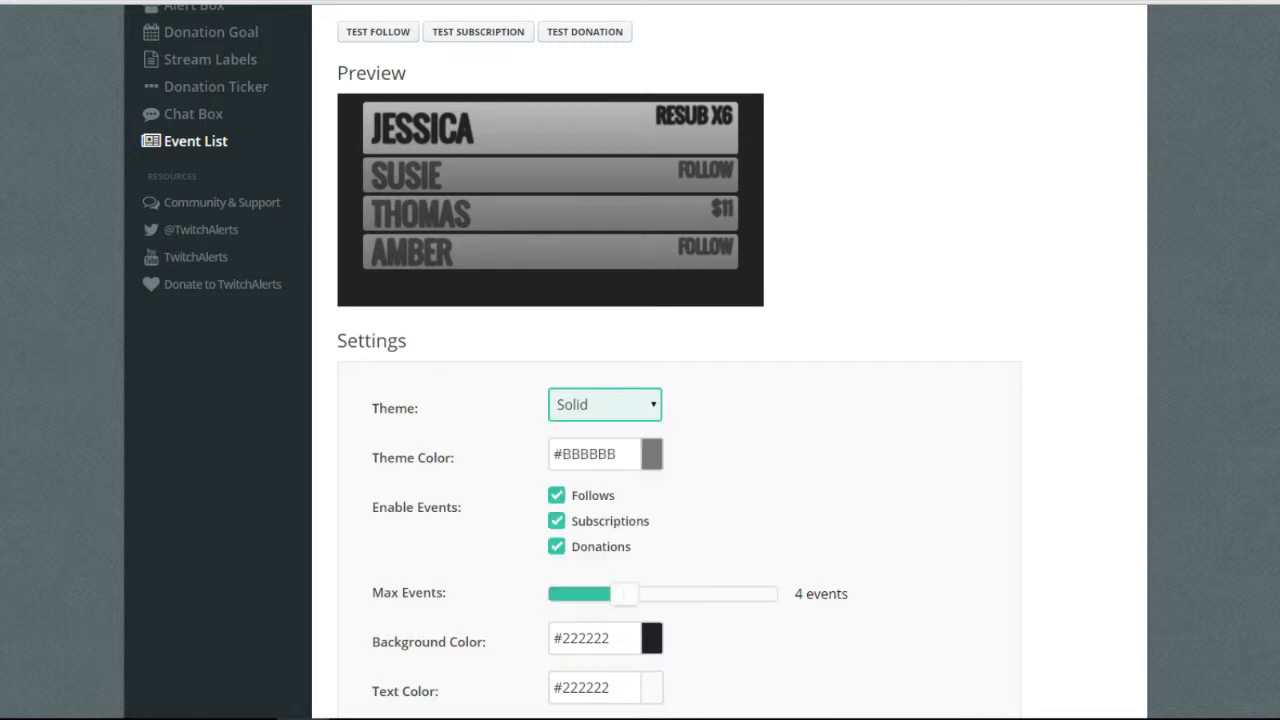
Settle on the Dan theme and save the Event List widget settings.
left_click(634, 410)
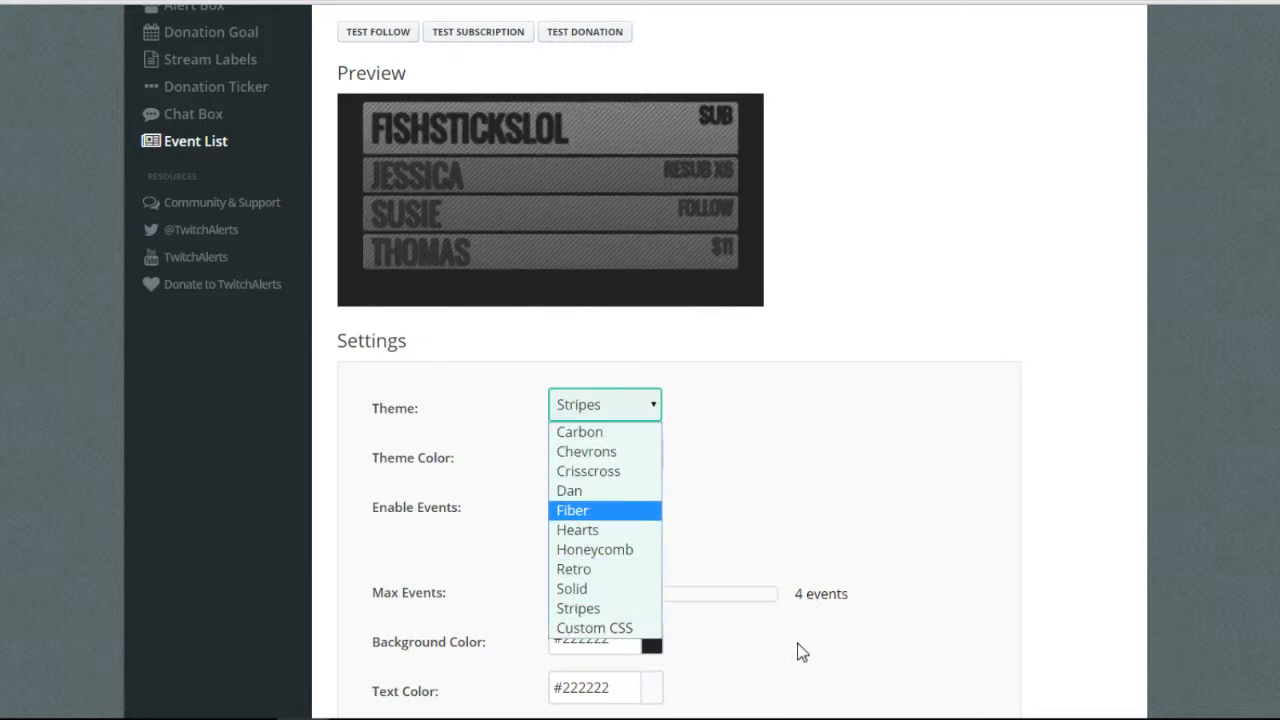
key("Return")
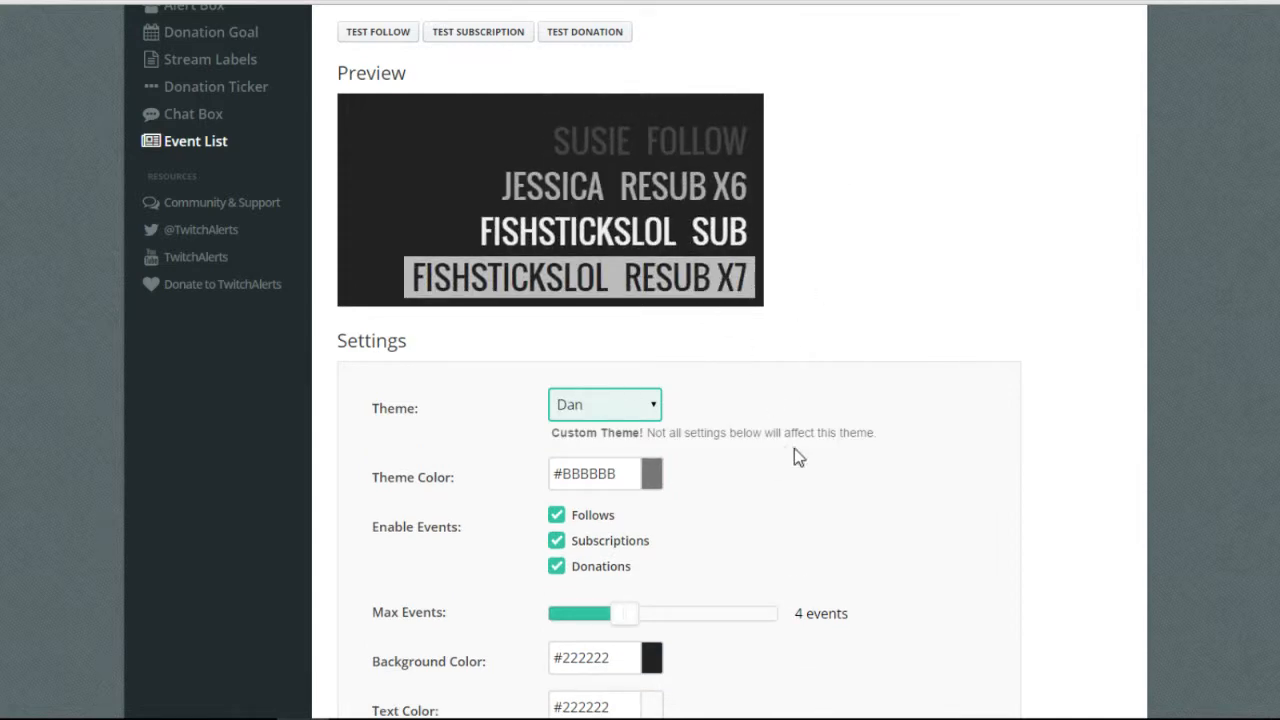
scroll(794, 460, "down", 1)
scroll(796, 470, "down", 3)
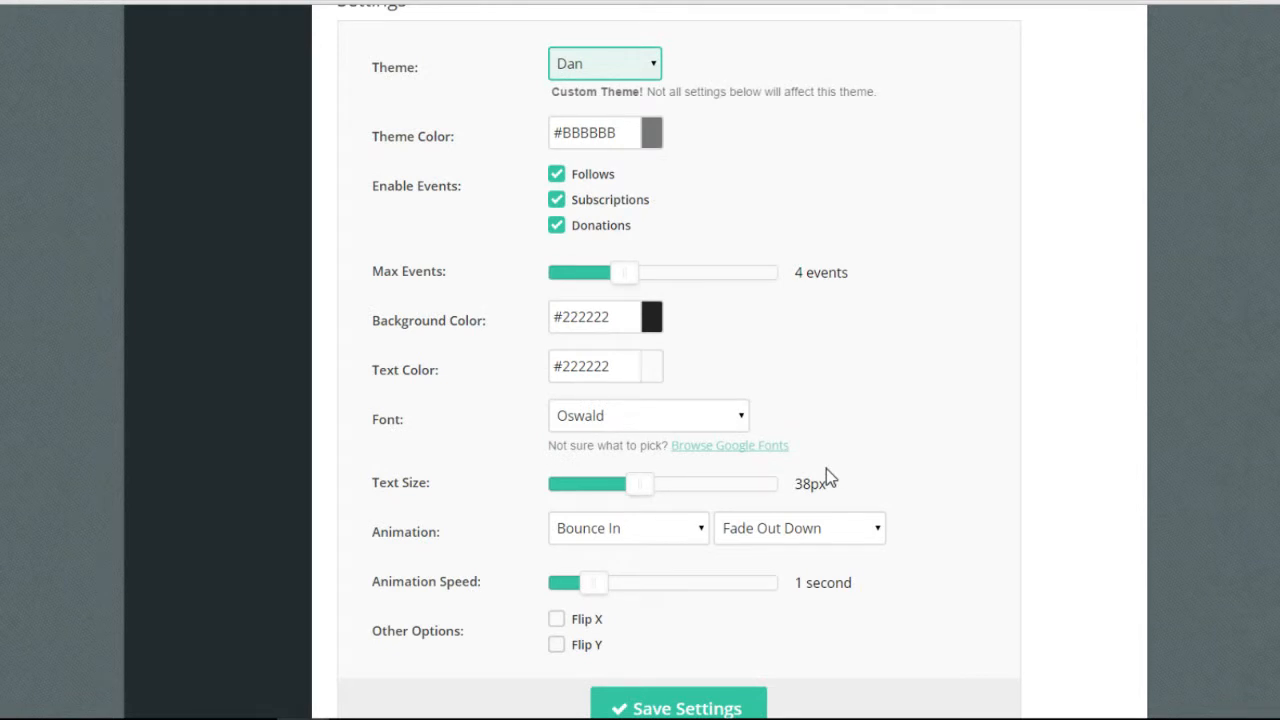
scroll(927, 432, "down", 1)
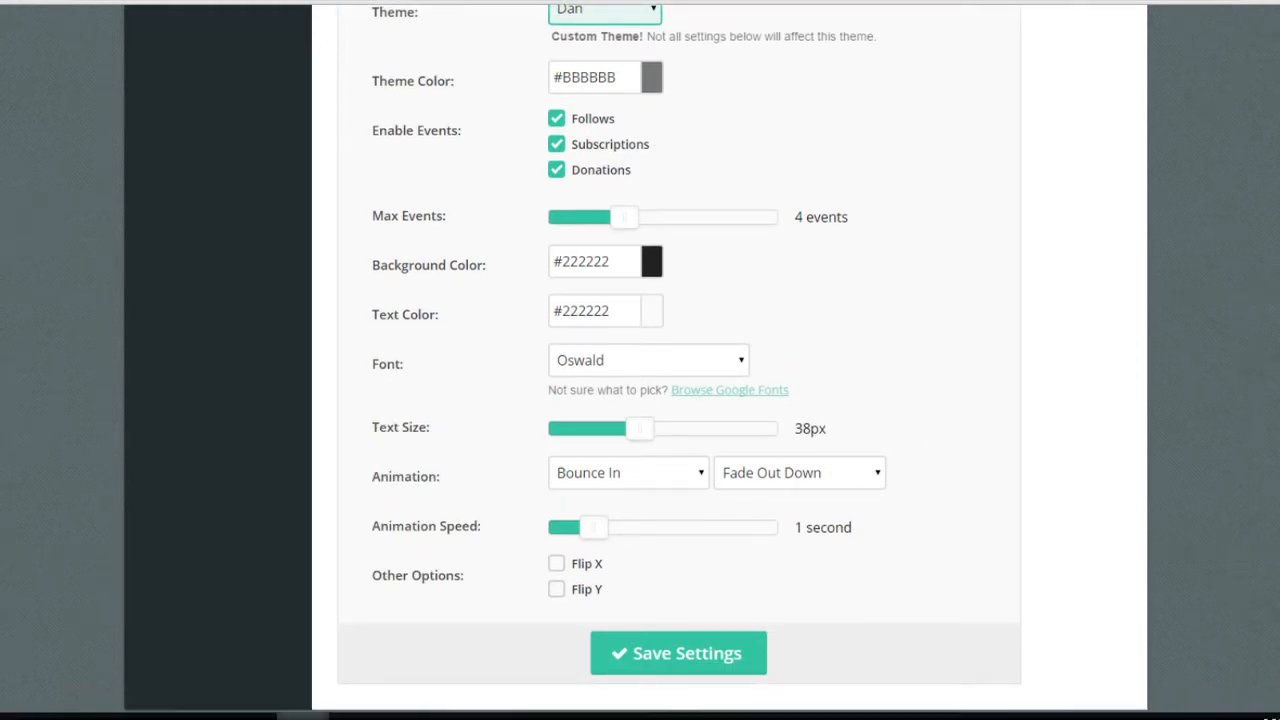
left_click(679, 653)
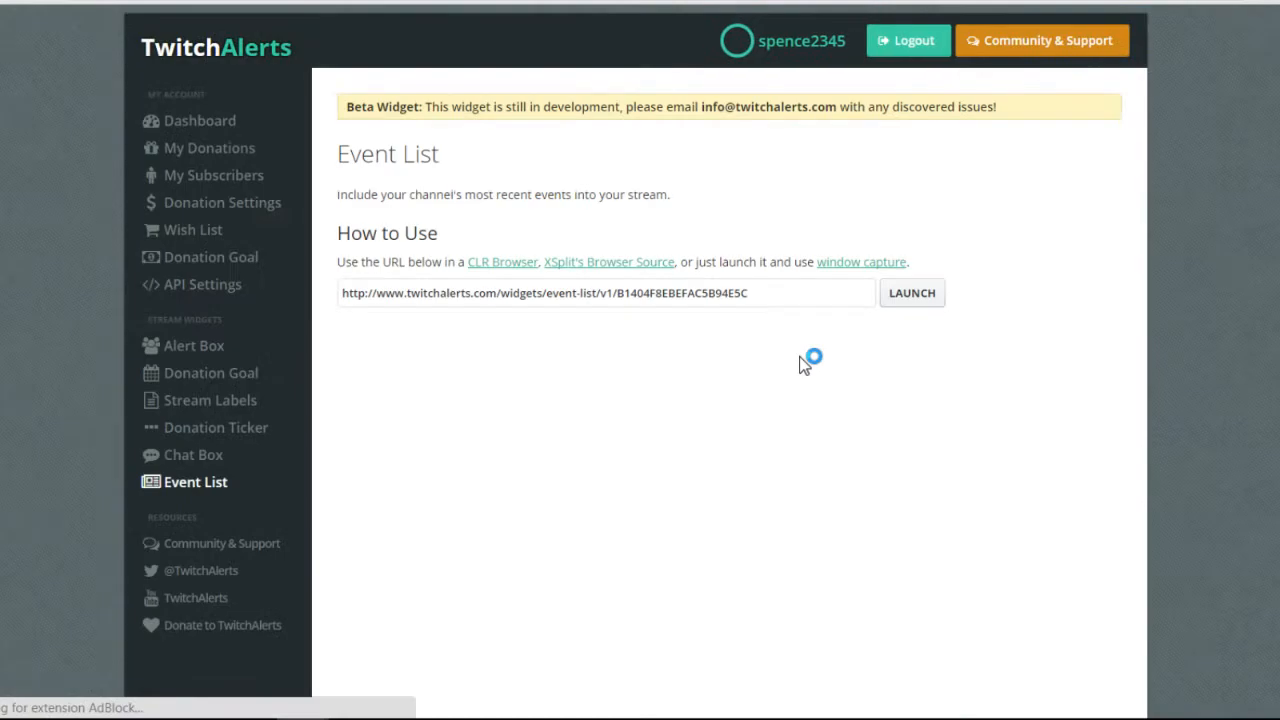
Select the full Event List widget URL in the How to Use field for copying.
scroll(785, 370, "down", 4)
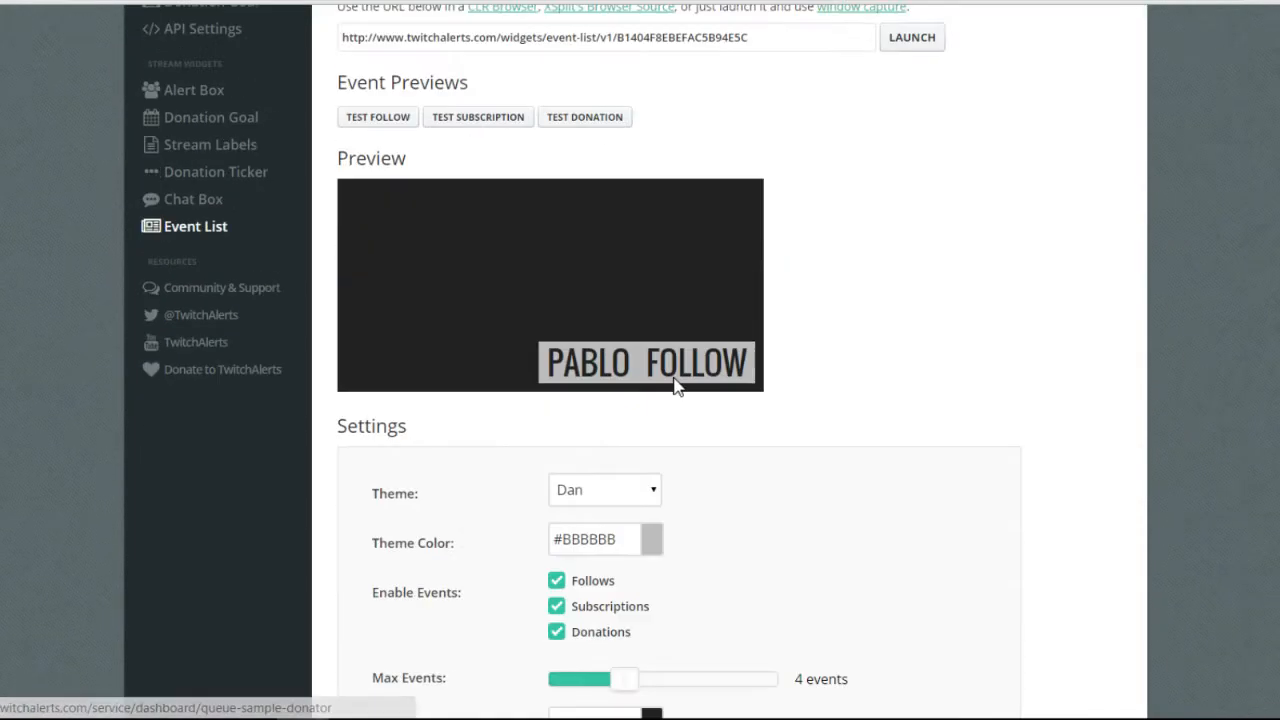
scroll(663, 369, "down", 2)
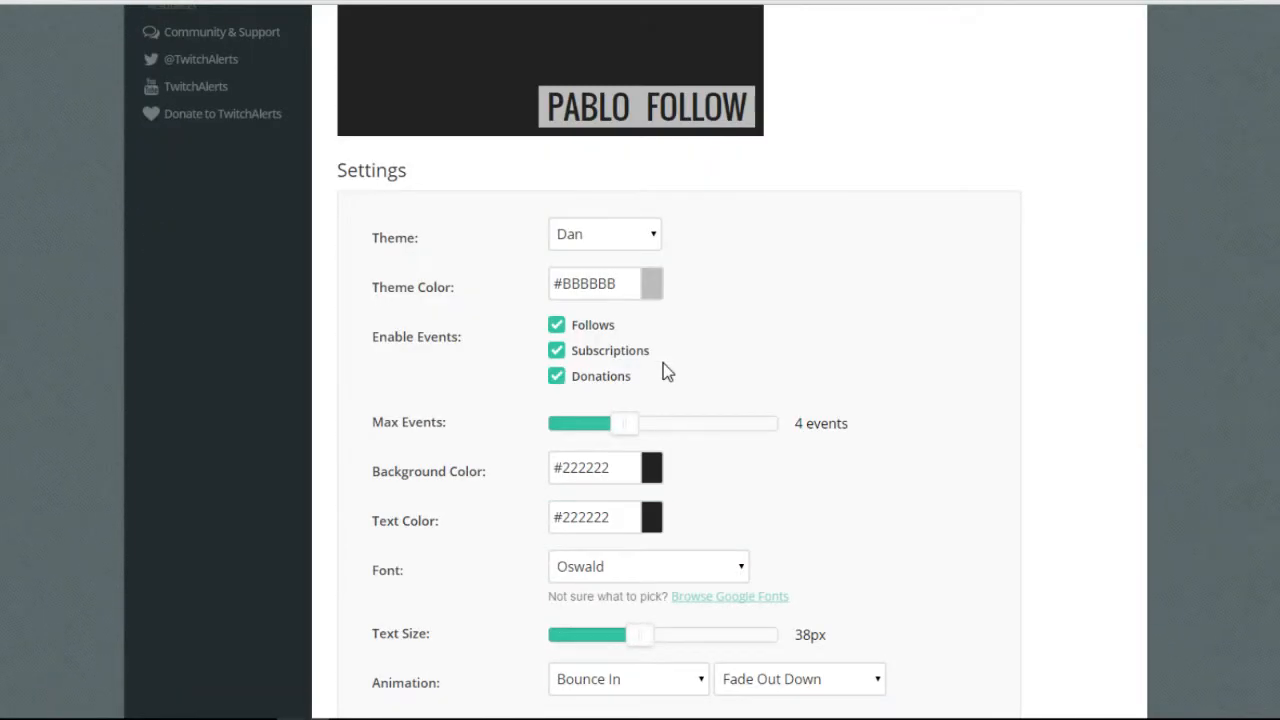
scroll(620, 277, "up", 4)
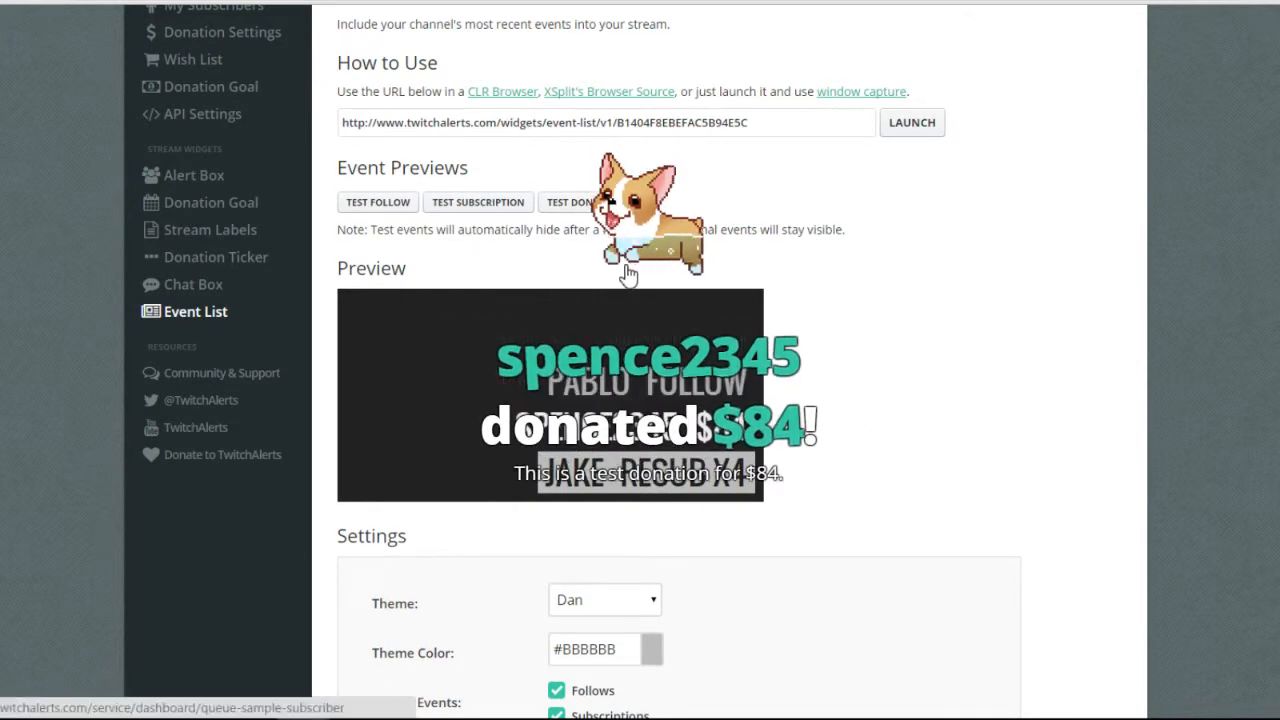
scroll(663, 268, "up", 1)
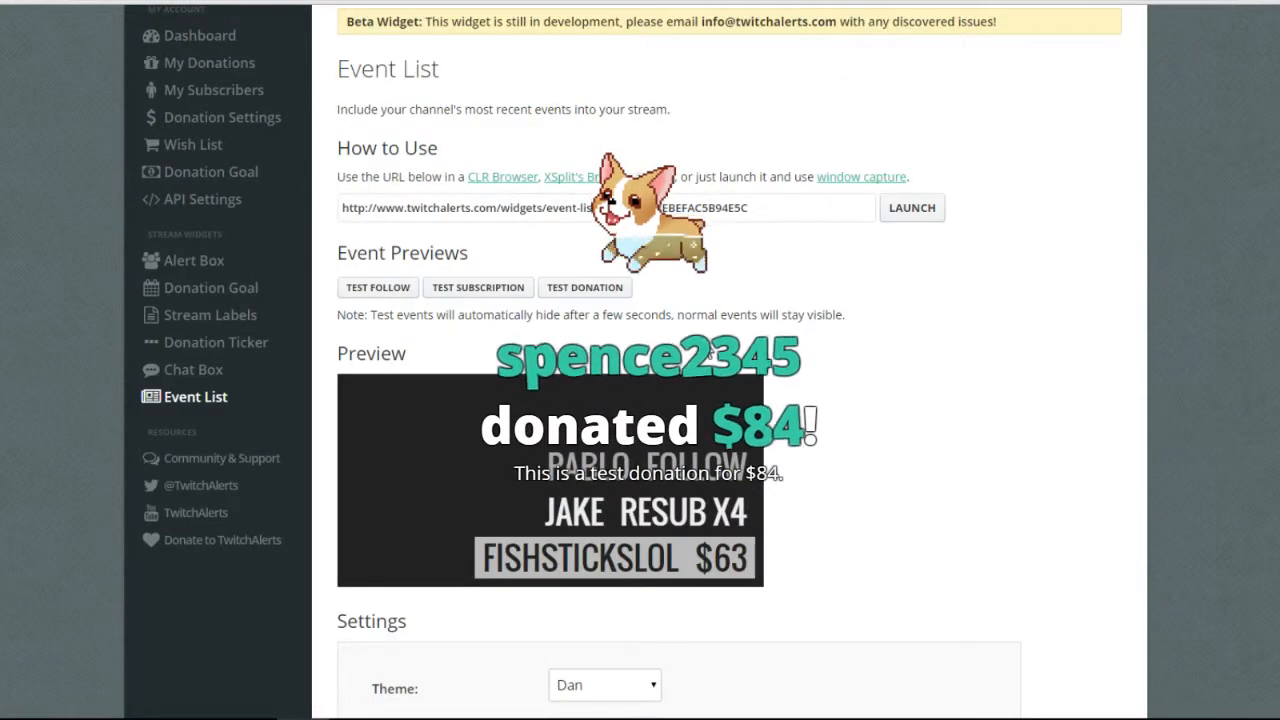
left_click_drag(790, 208, 96, 201)
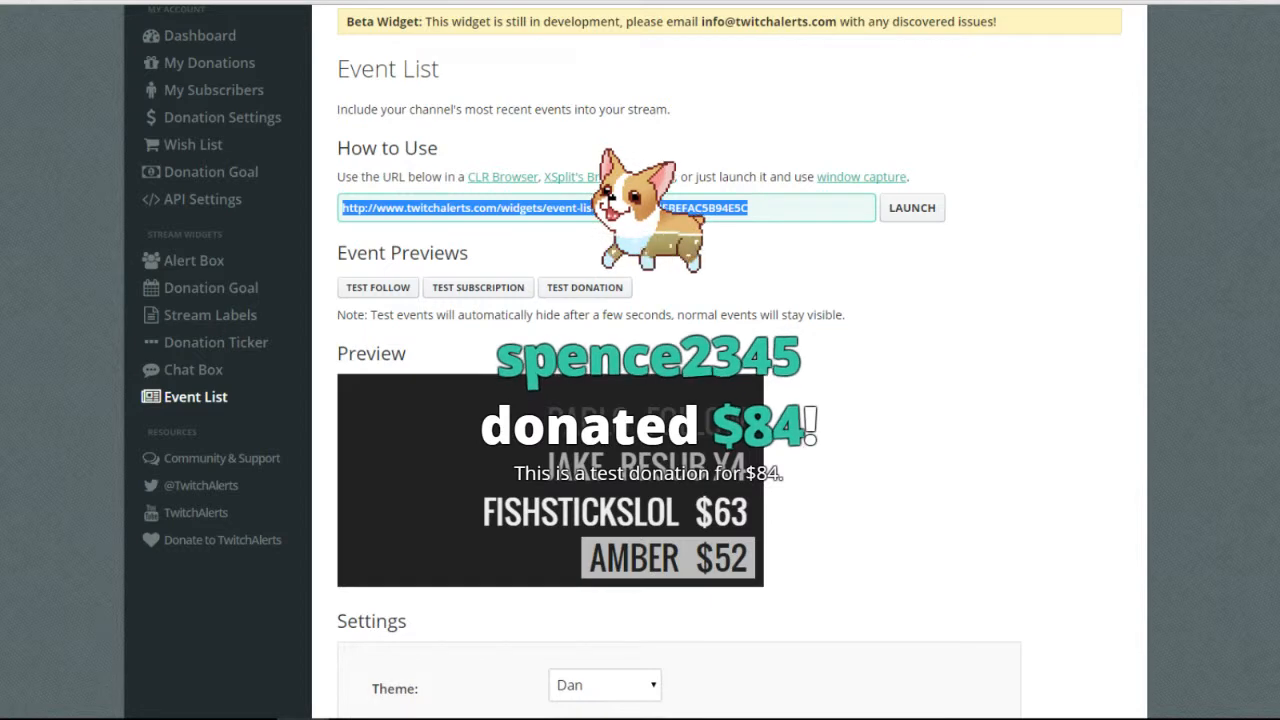
Add an OBS CLR Browser source named 'Event List' using the pasted widget URL.
left_click_drag(1279, 80, 815, 82)
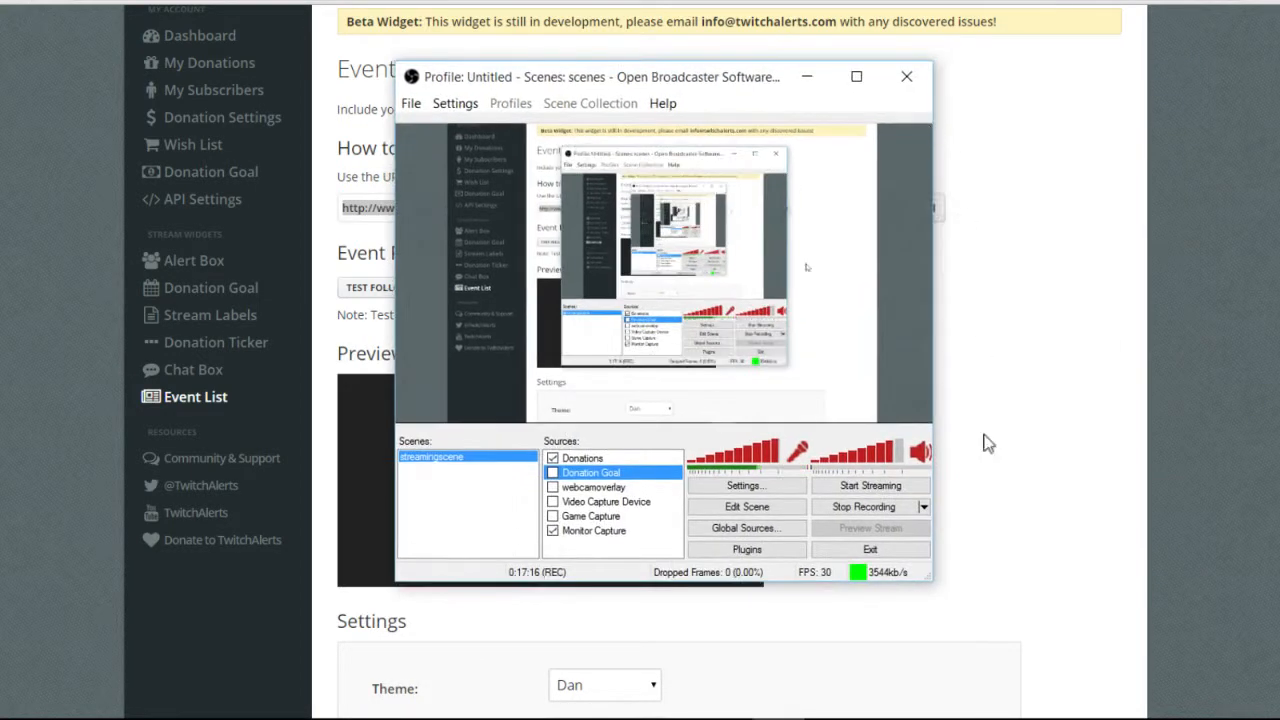
mouse_move(660, 560)
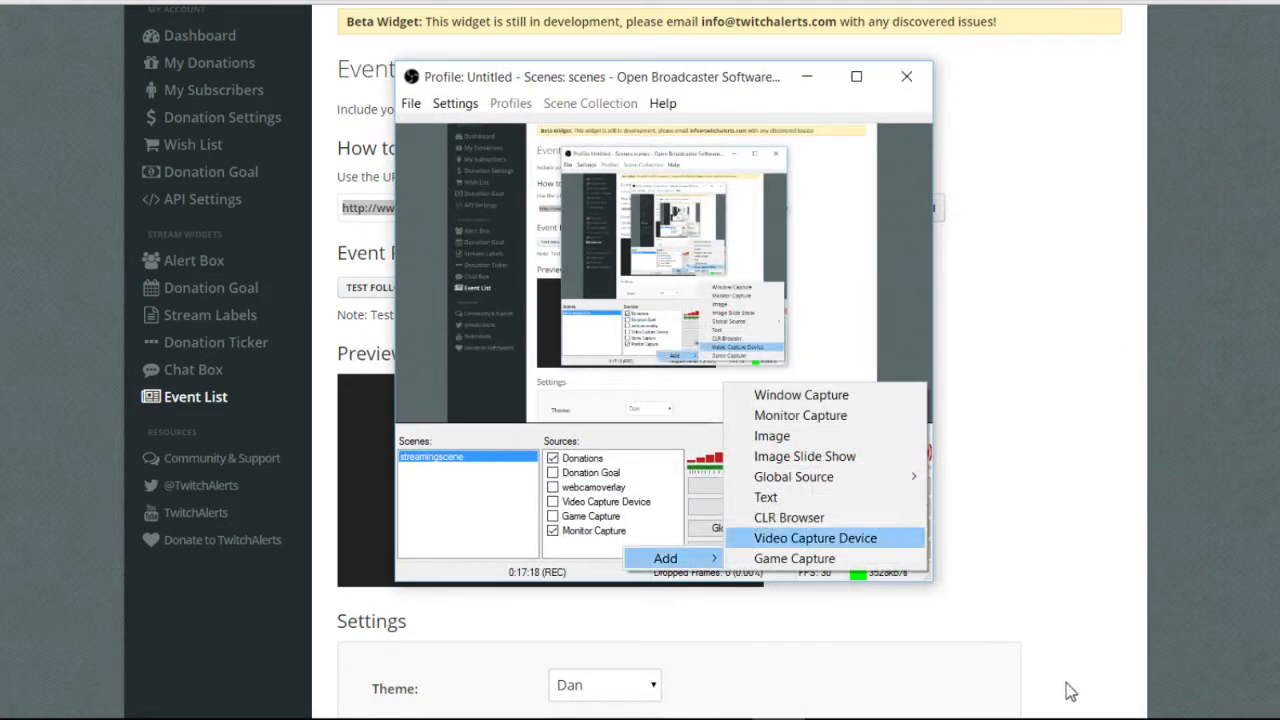
left_click(789, 517)
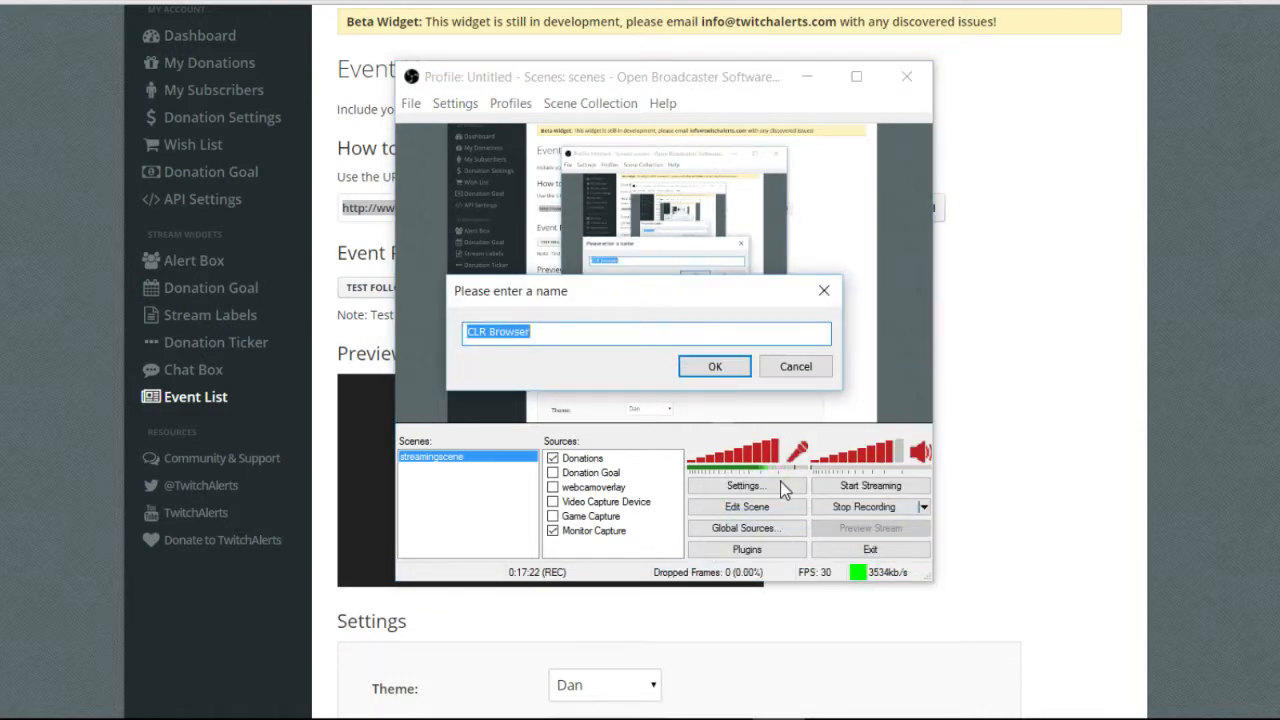
type("Event List")
key("Return")
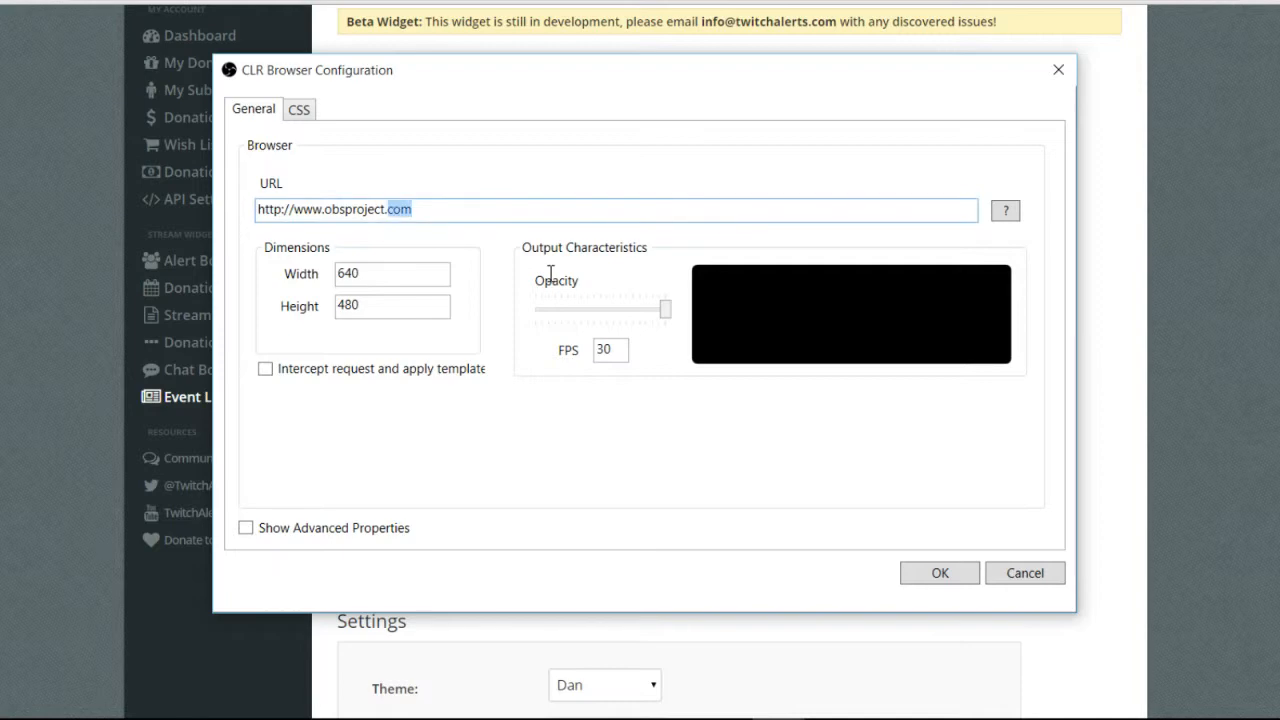
type("http://www.twitchalerts.com/widgets/event-list/v1/B1404F8EBEFAC5B94E5C")
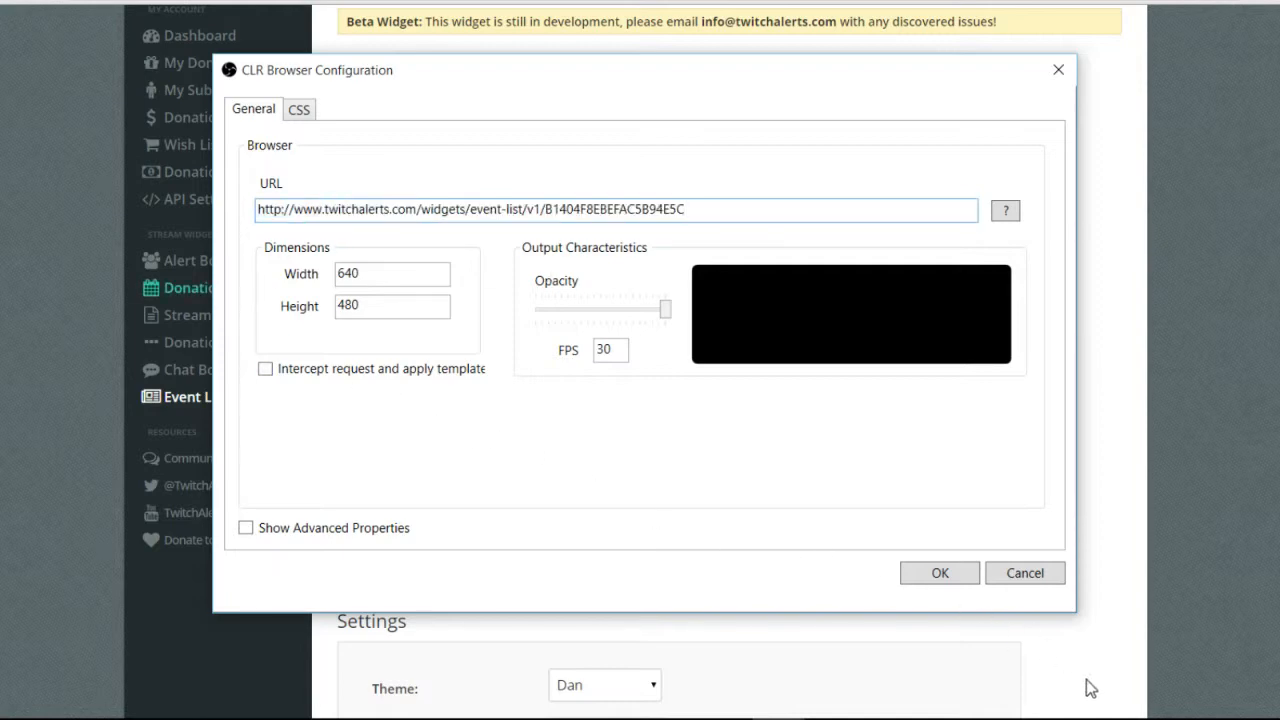
key("Return")
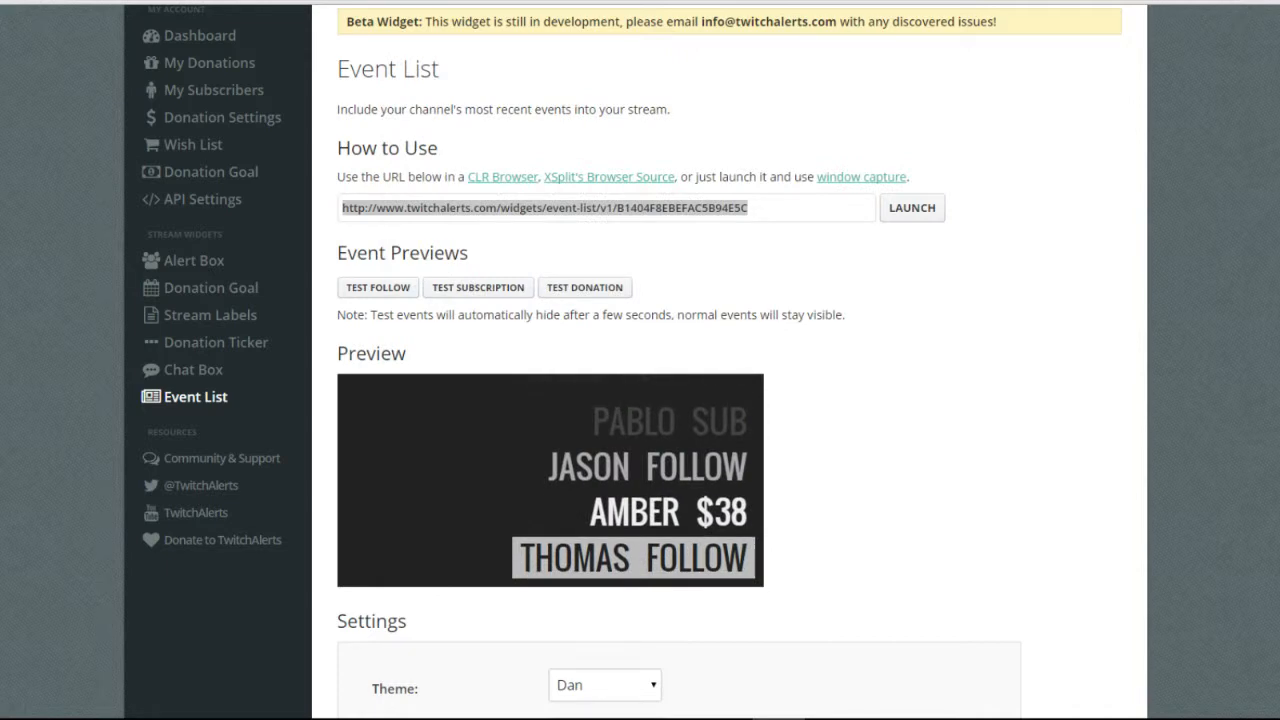
Fire a test follow, a test subscription and two test donations into the Event List preview.
scroll(971, 514, "down", 4)
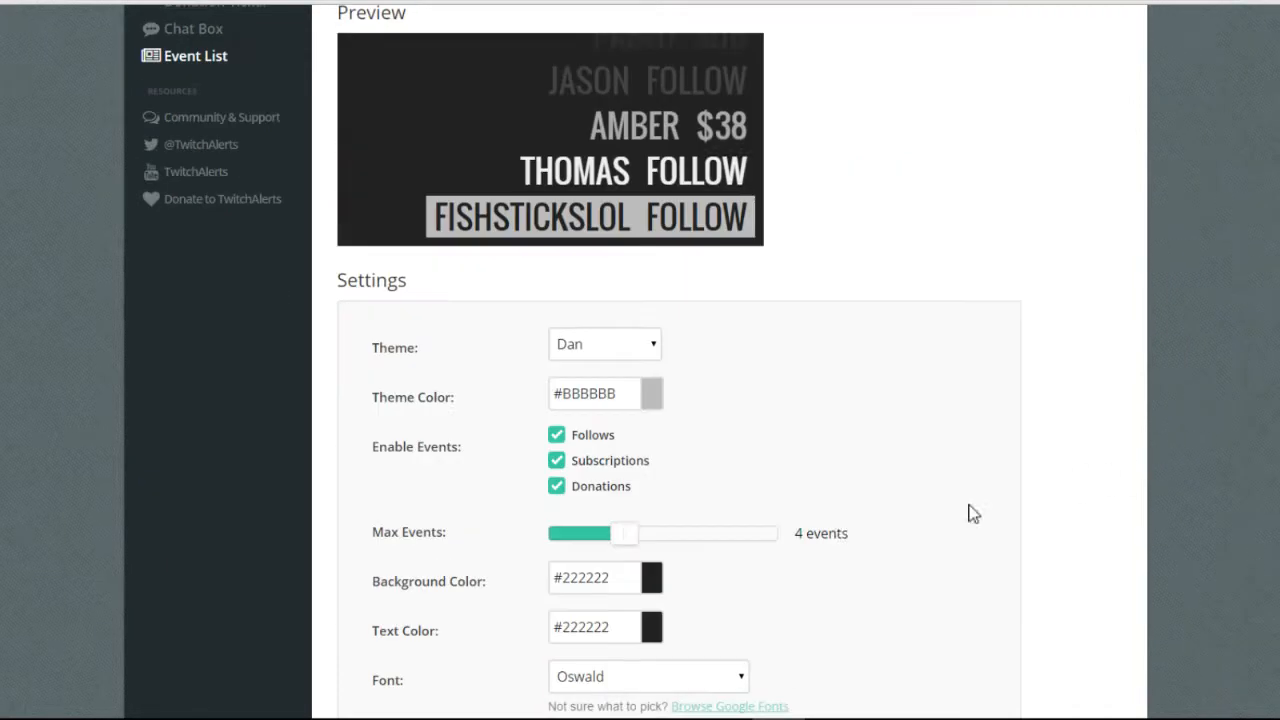
scroll(812, 466, "up", 3)
left_click(629, 274)
left_click(501, 274)
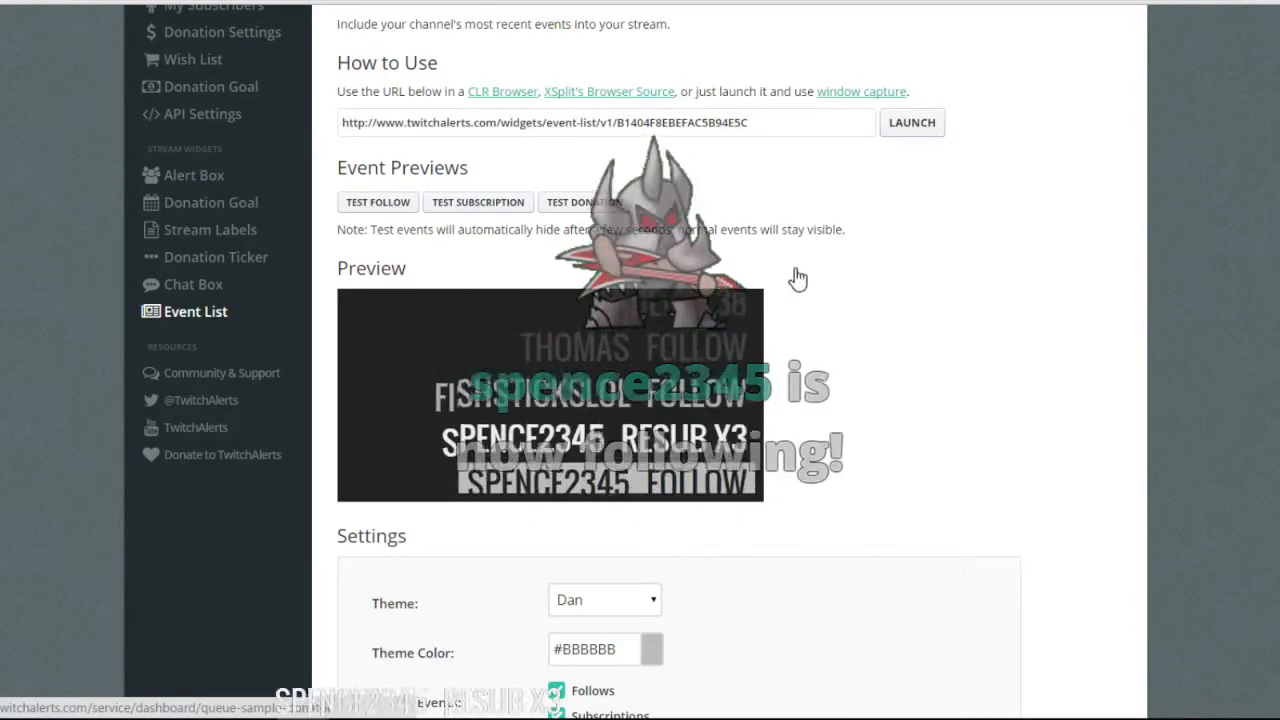
left_click(795, 281)
left_click(785, 283)
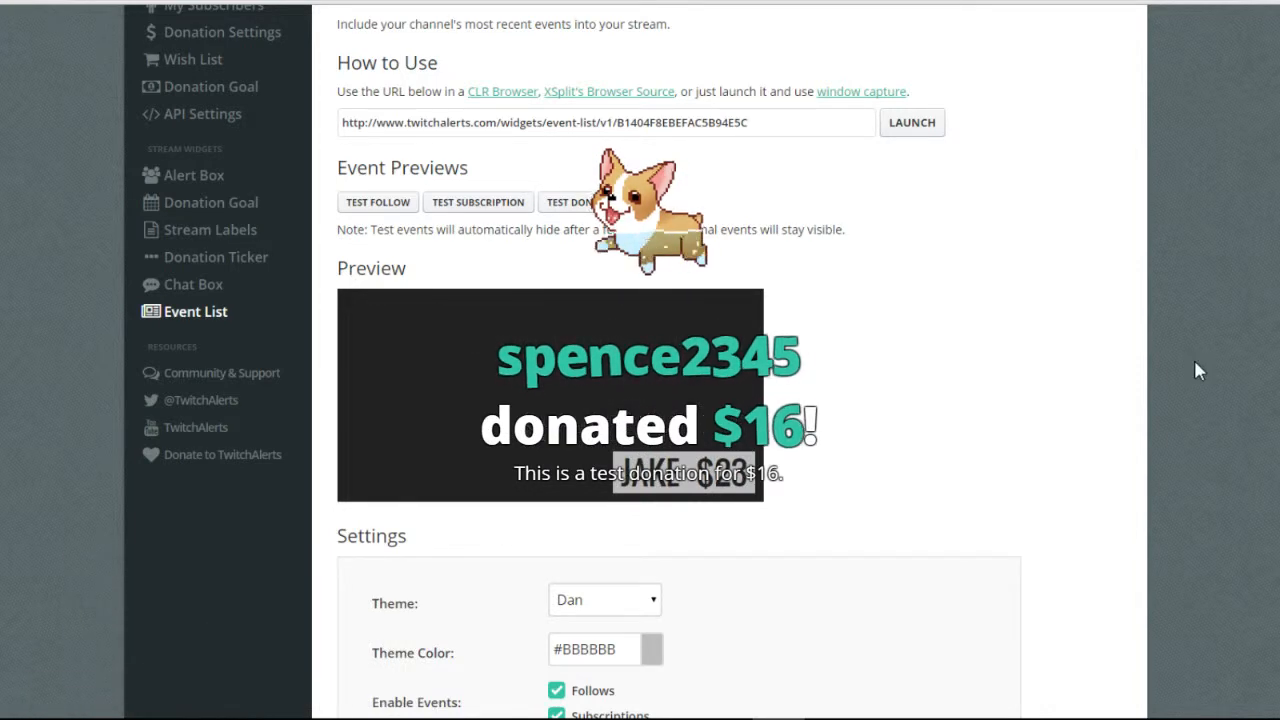
Scroll through the Settings section and open the widget Theme dropdown.
scroll(1157, 372, "down", 2)
scroll(1155, 375, "down", 1)
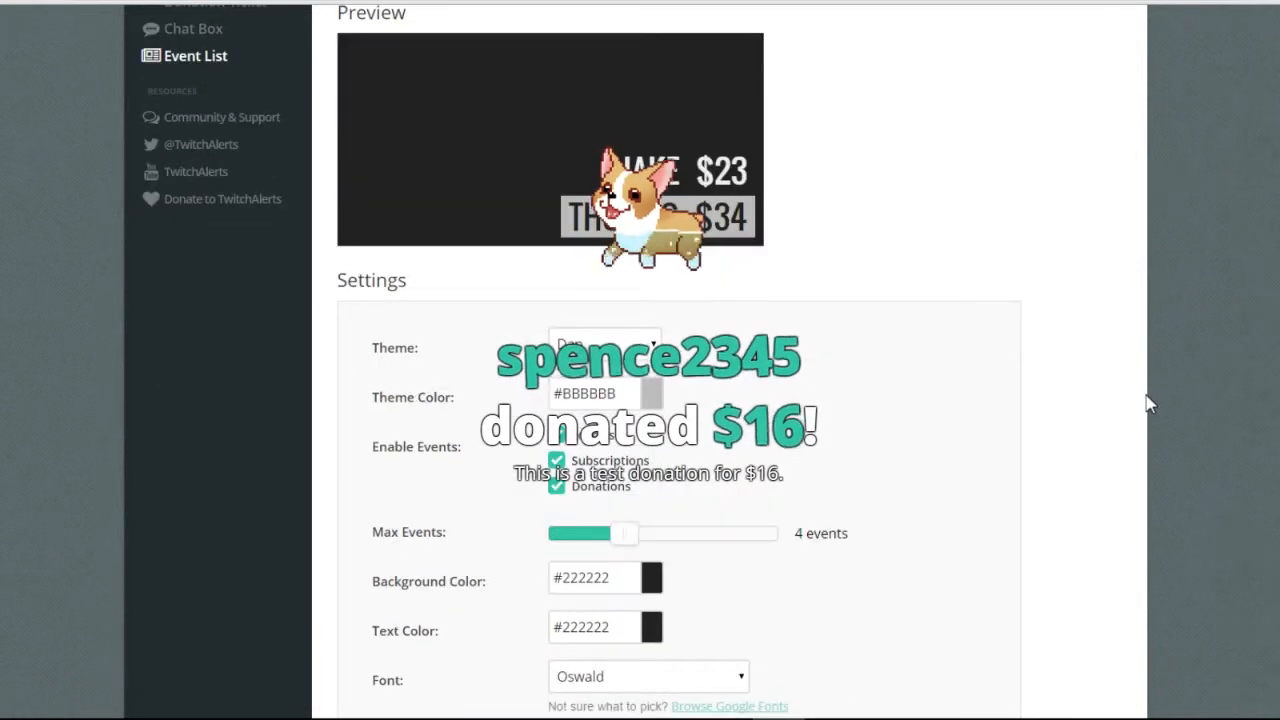
scroll(858, 695, "down", 1)
scroll(863, 697, "down", 1)
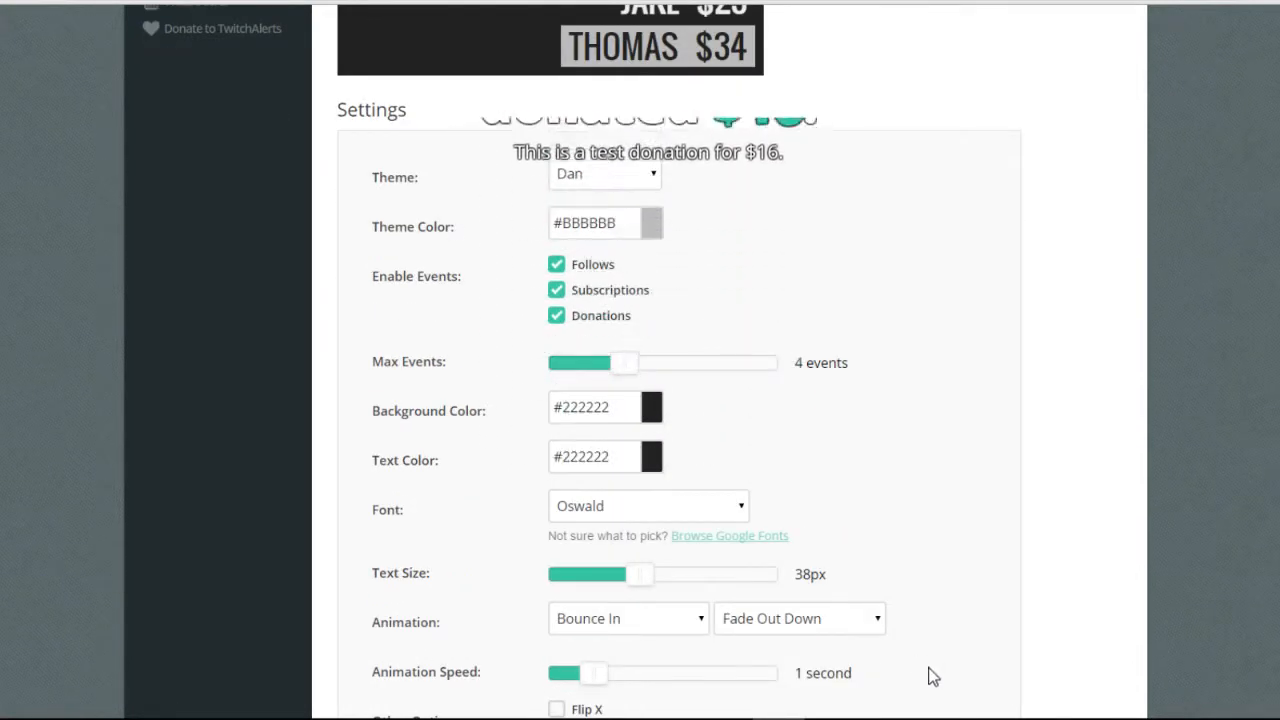
scroll(929, 674, "down", 1)
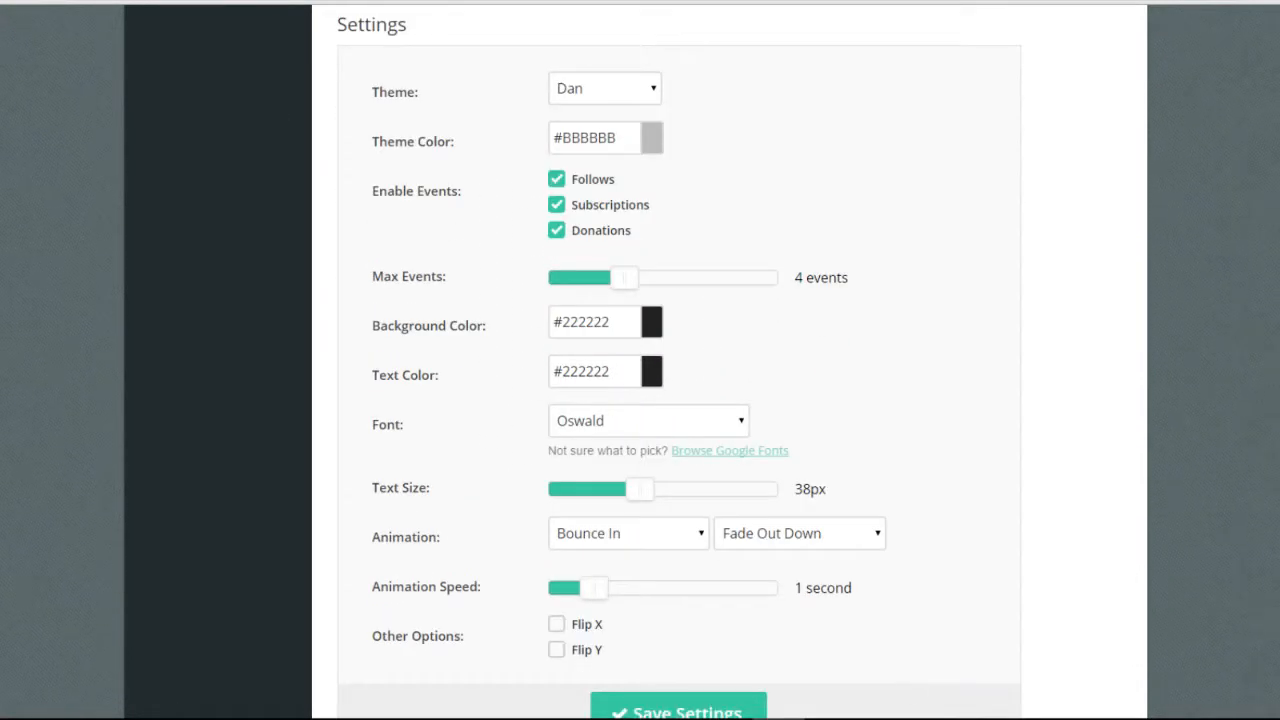
scroll(811, 420, "up", 2)
left_click(605, 259)
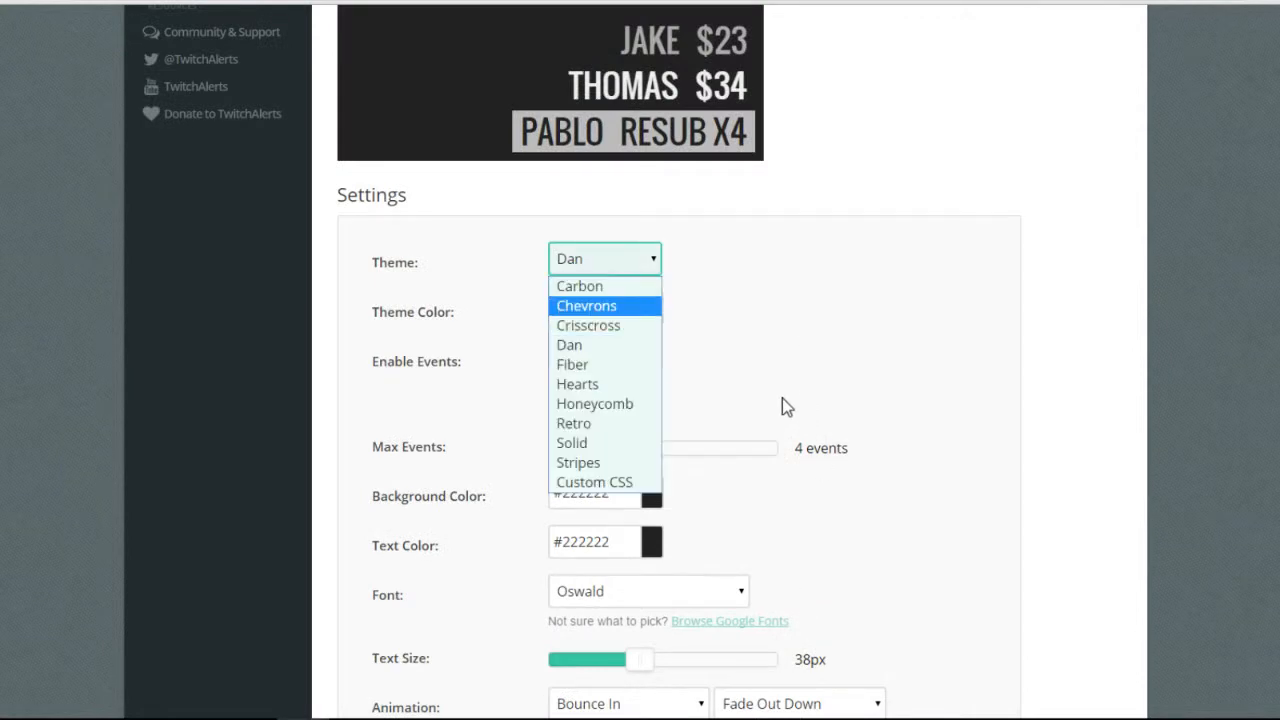
Try the Chevrons, Fiber and Carbon themes on the Event List preview.
key("Return")
scroll(789, 409, "up", 1)
key("alt+Down")
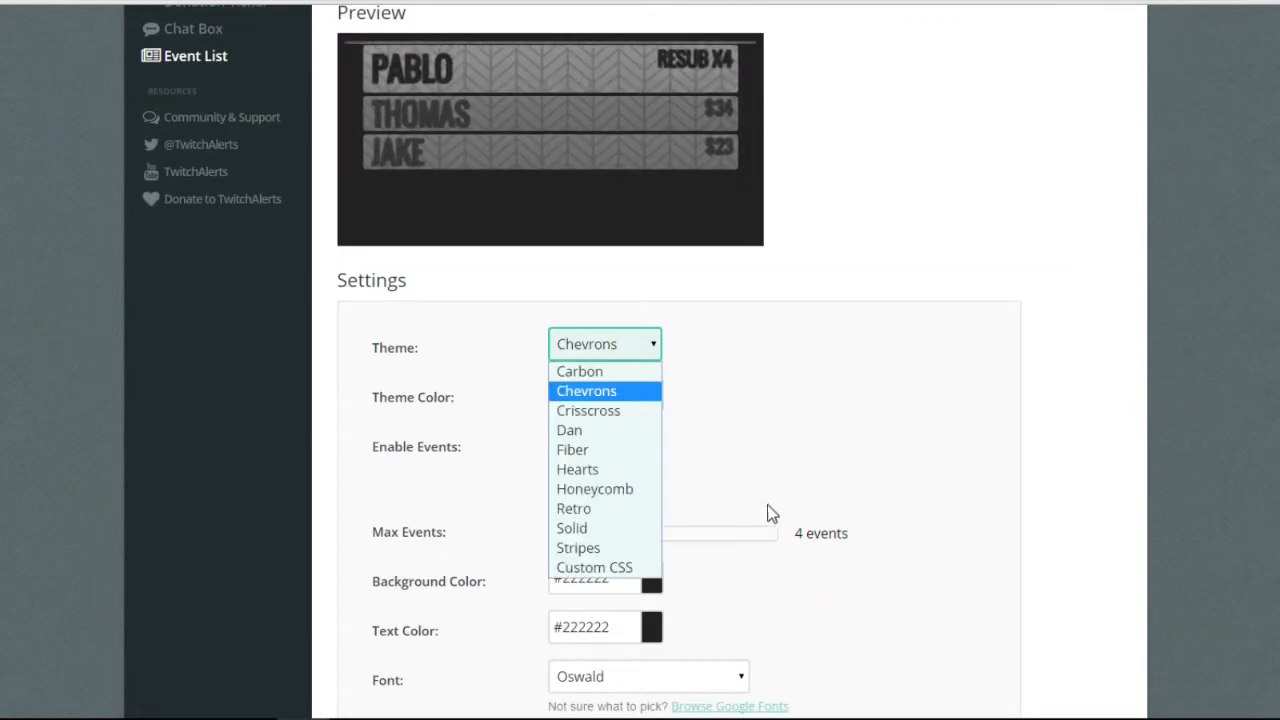
key("Down")
key("Down")
key("Down")
key("Return")
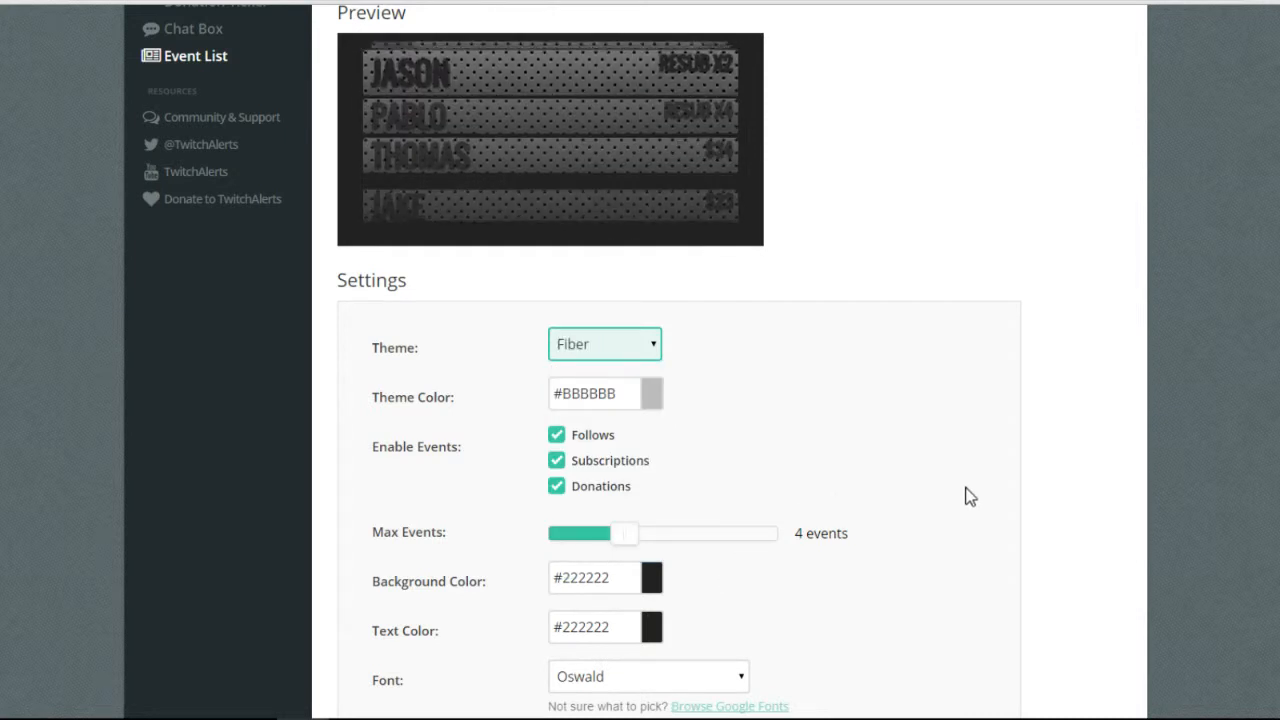
key("alt+Down")
key("Up")
key("Up")
key("Up")
key("Up")
key("Return")
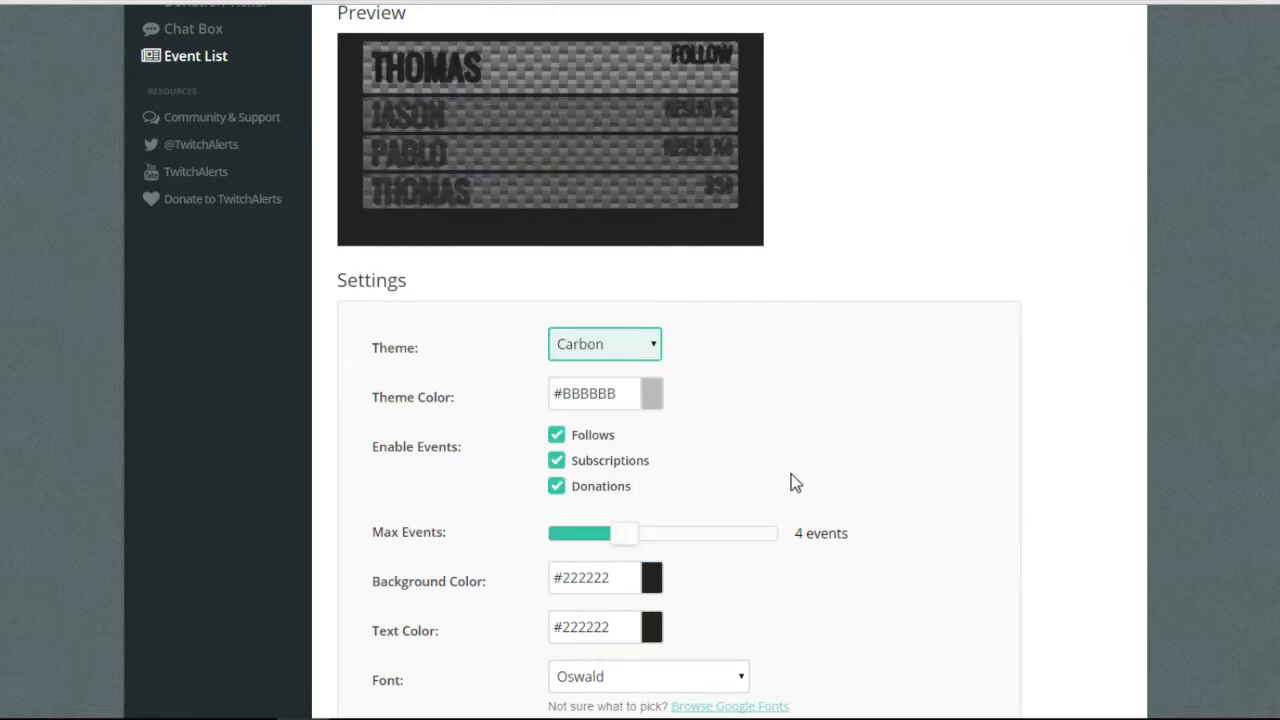
Go back to Chevrons briefly, then settle on the Stripes theme.
key("alt+Down")
key("Down")
key("Return")
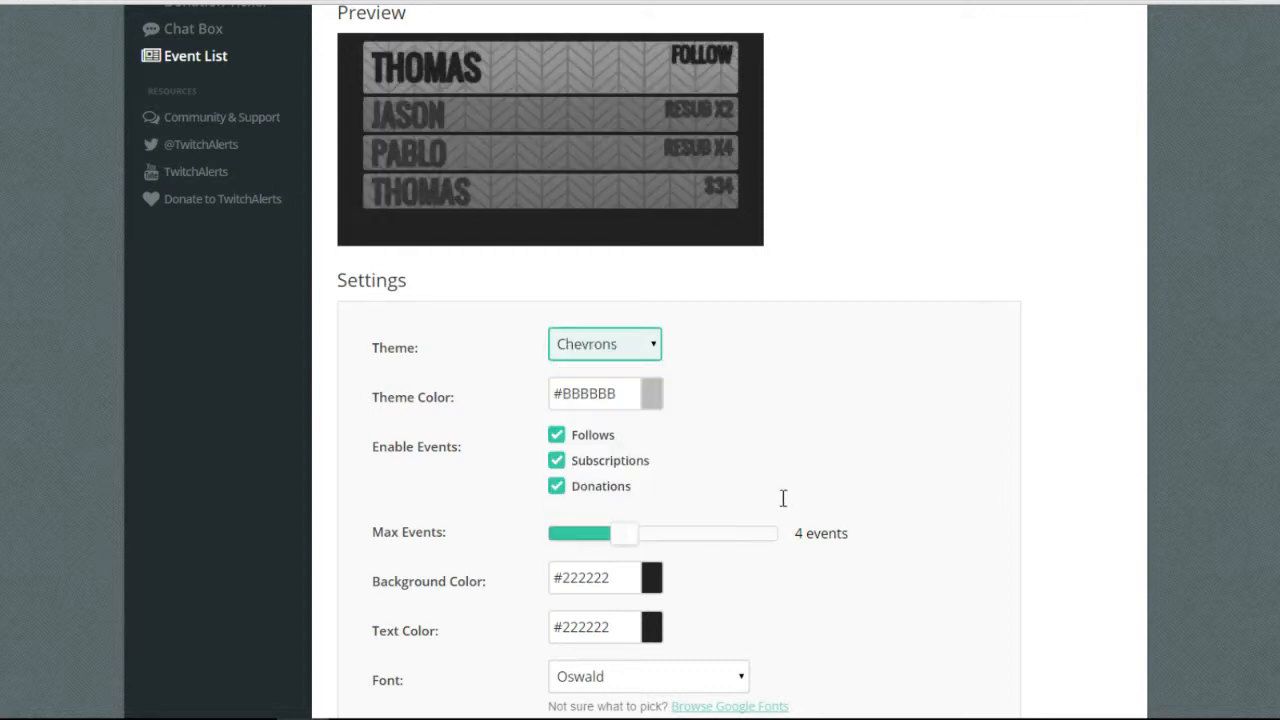
key("alt+Down")
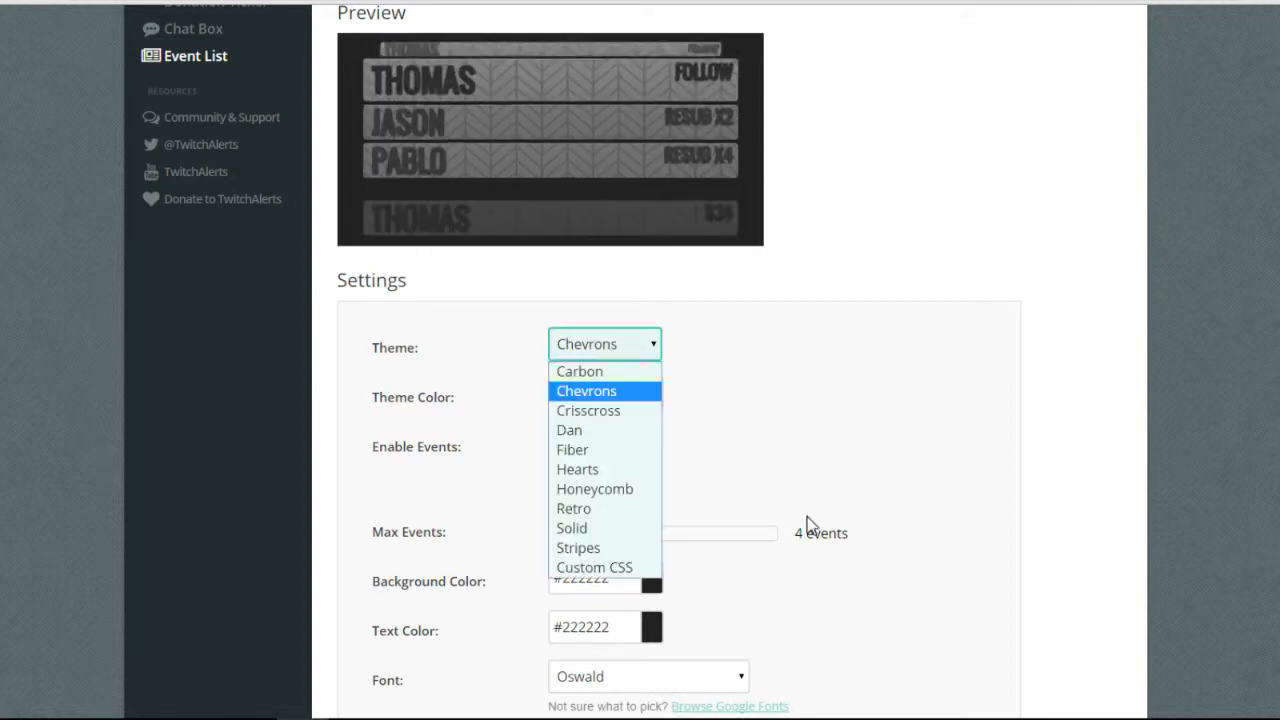
key("Down")
key("Down")
key("Down")
key("Down")
key("Down")
key("Down")
key("Down")
key("Down")
key("Return")
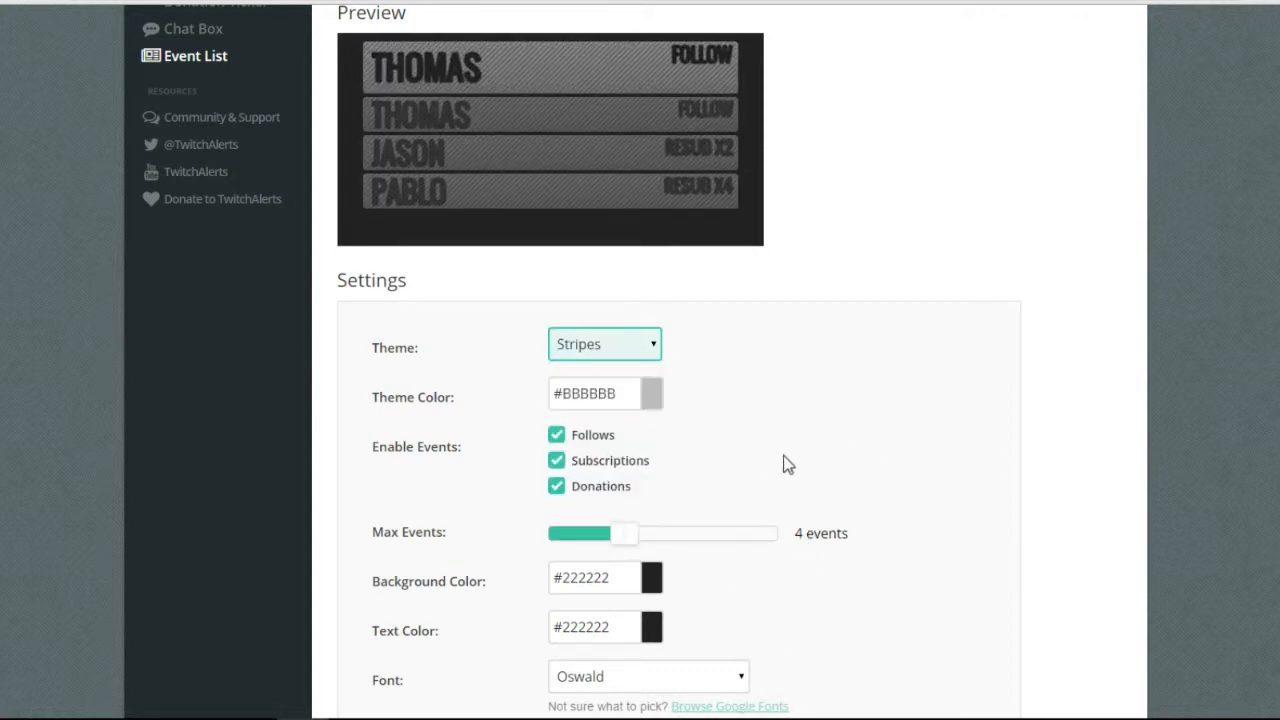
scroll(785, 463, "down", 3)
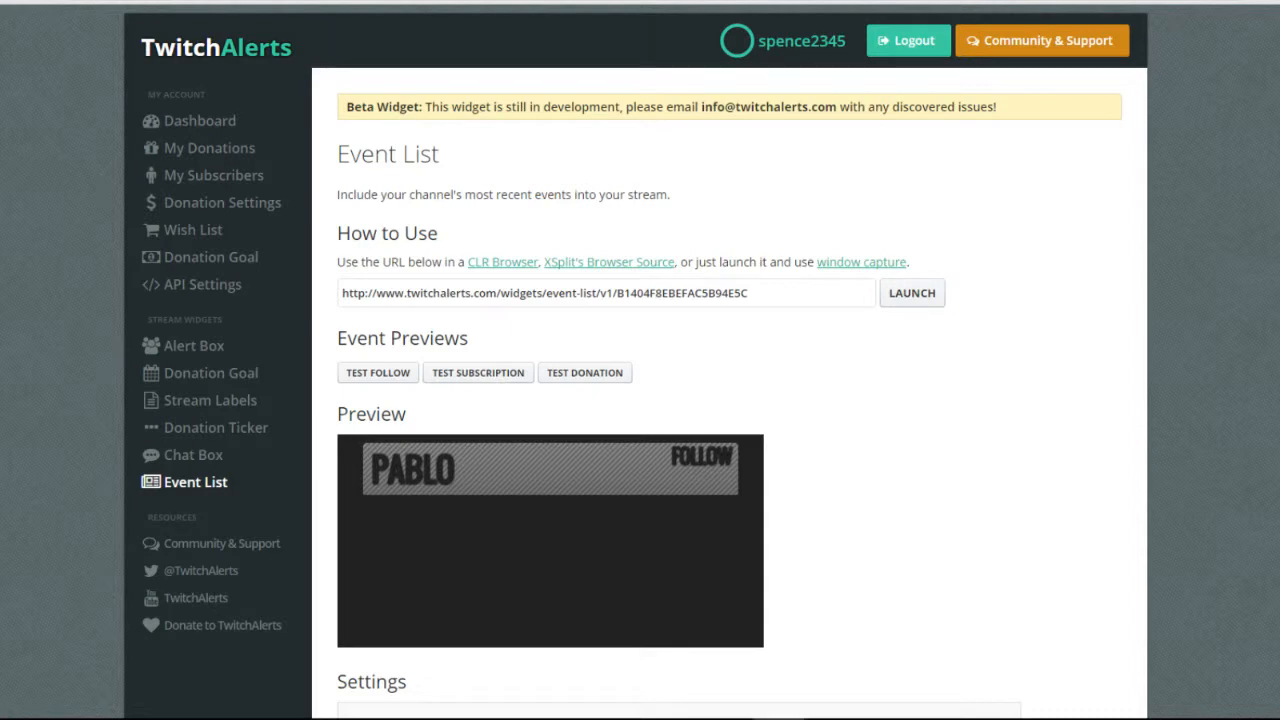
left_click_drag(1279, 166, 1217, 160)
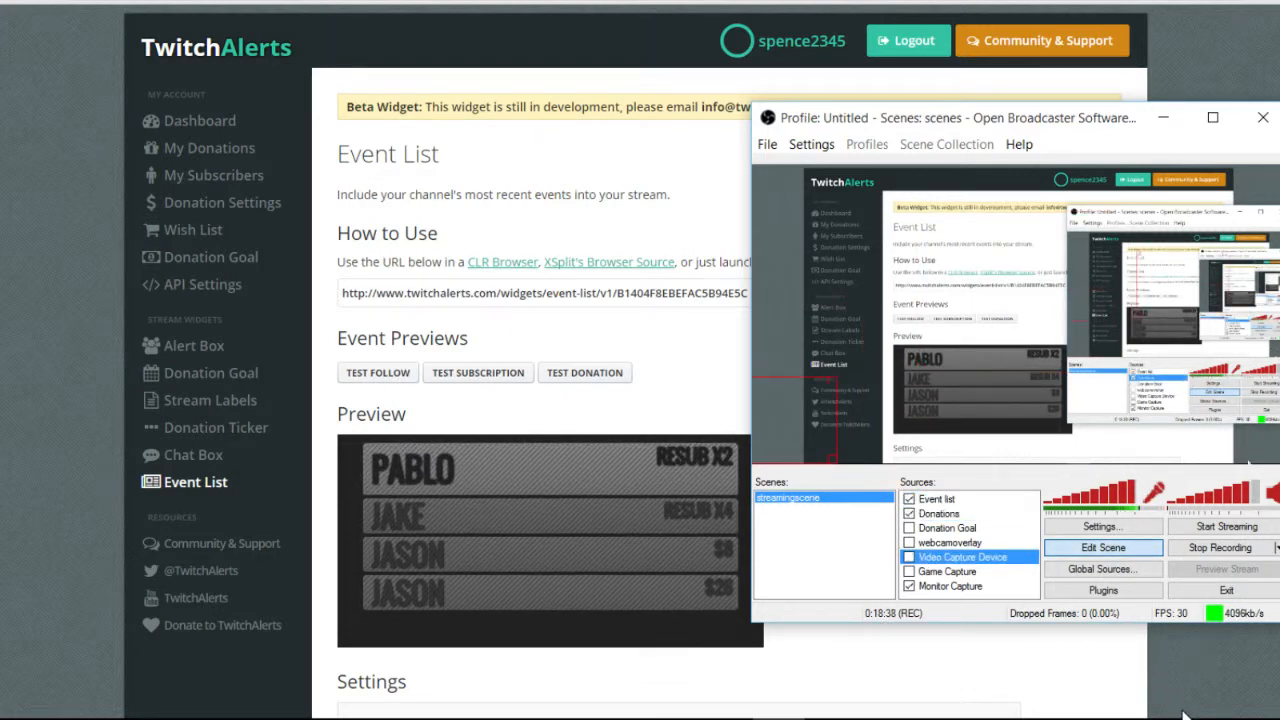
left_click(580, 375)
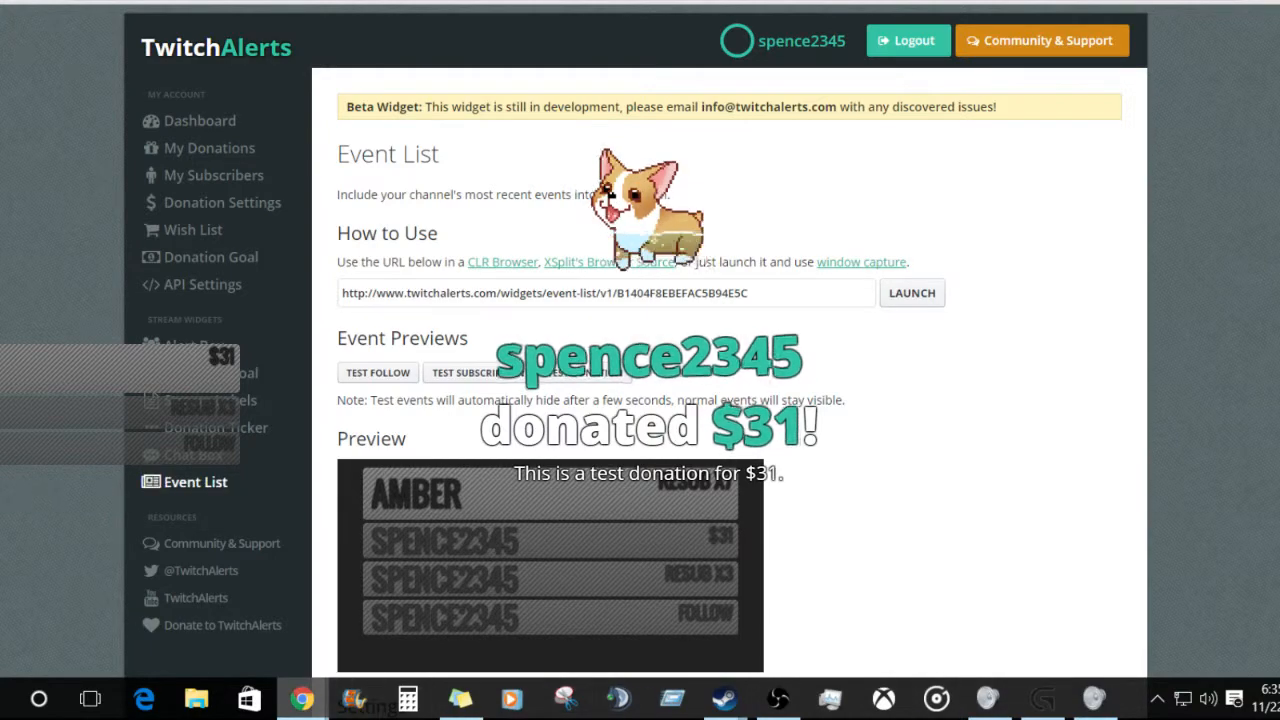
mouse_move(778, 698)
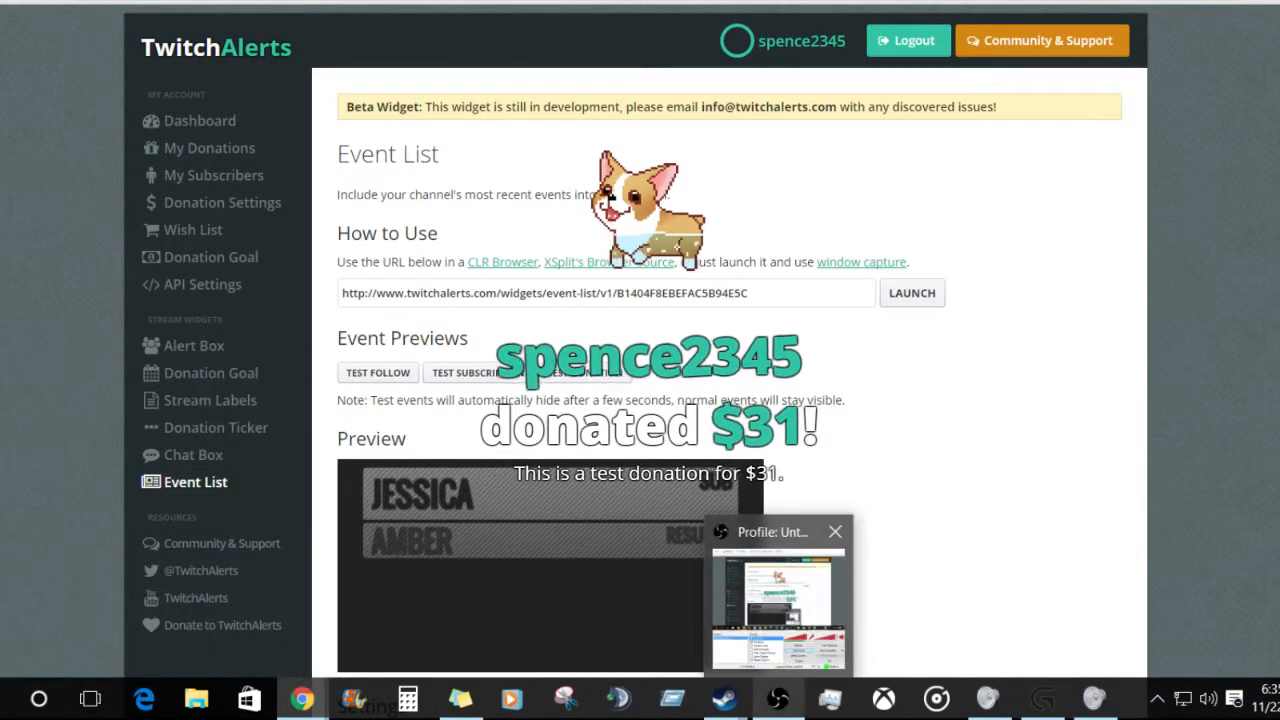
left_click(774, 602)
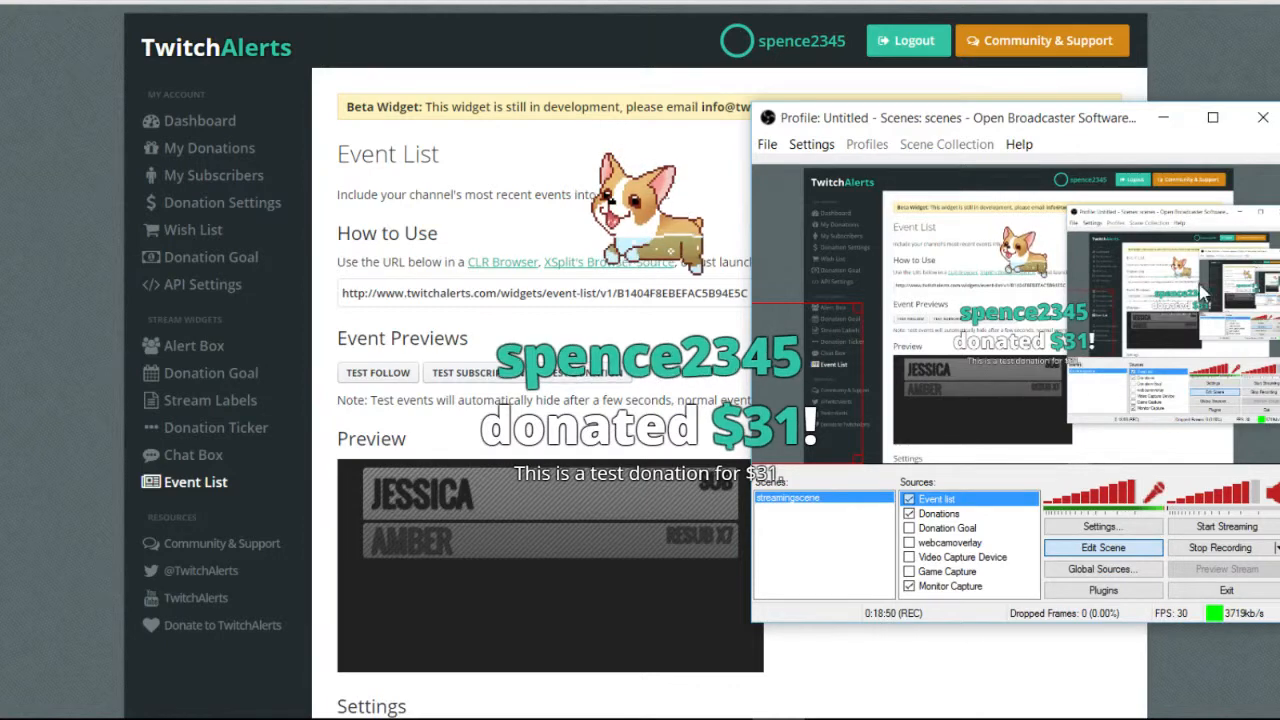
left_click_drag(1246, 102, 1248, 112)
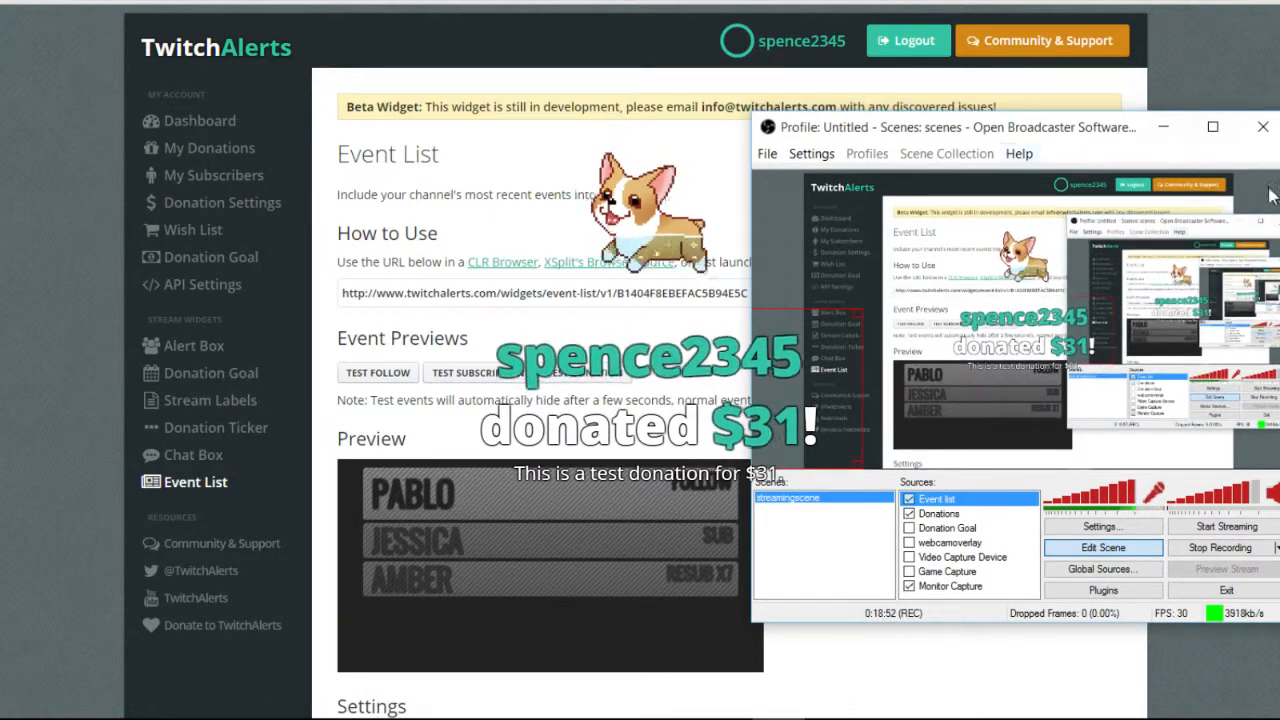
left_click(1278, 198)
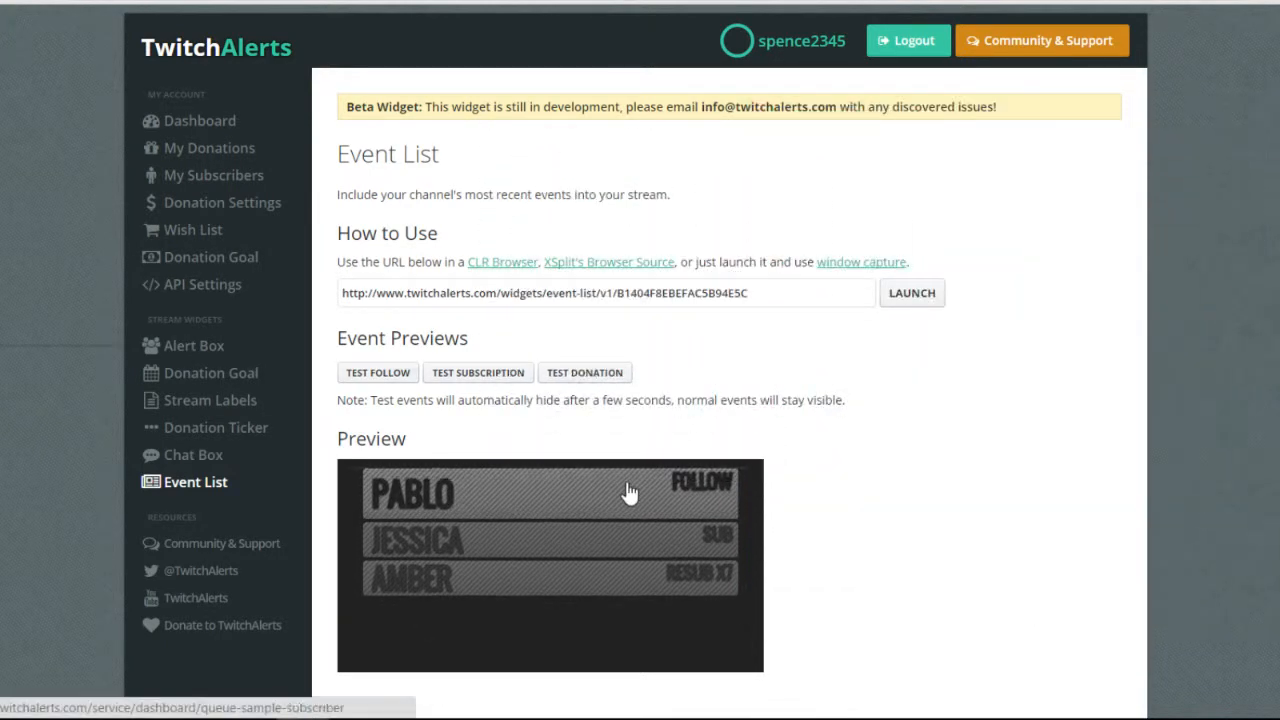
Send another test follow, subscription and donation, then scroll Settings to check the striped rows.
left_click_drag(409, 400, 428, 400)
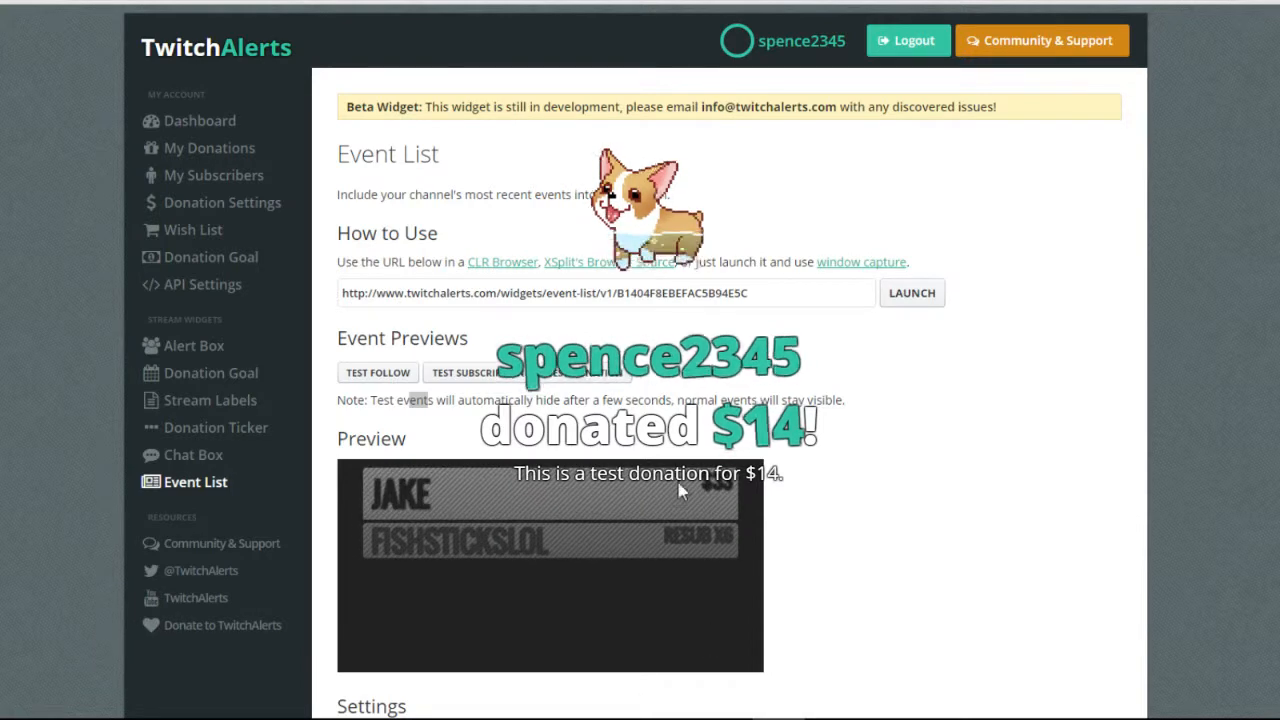
left_click(478, 373)
left_click(378, 373)
left_click(585, 373)
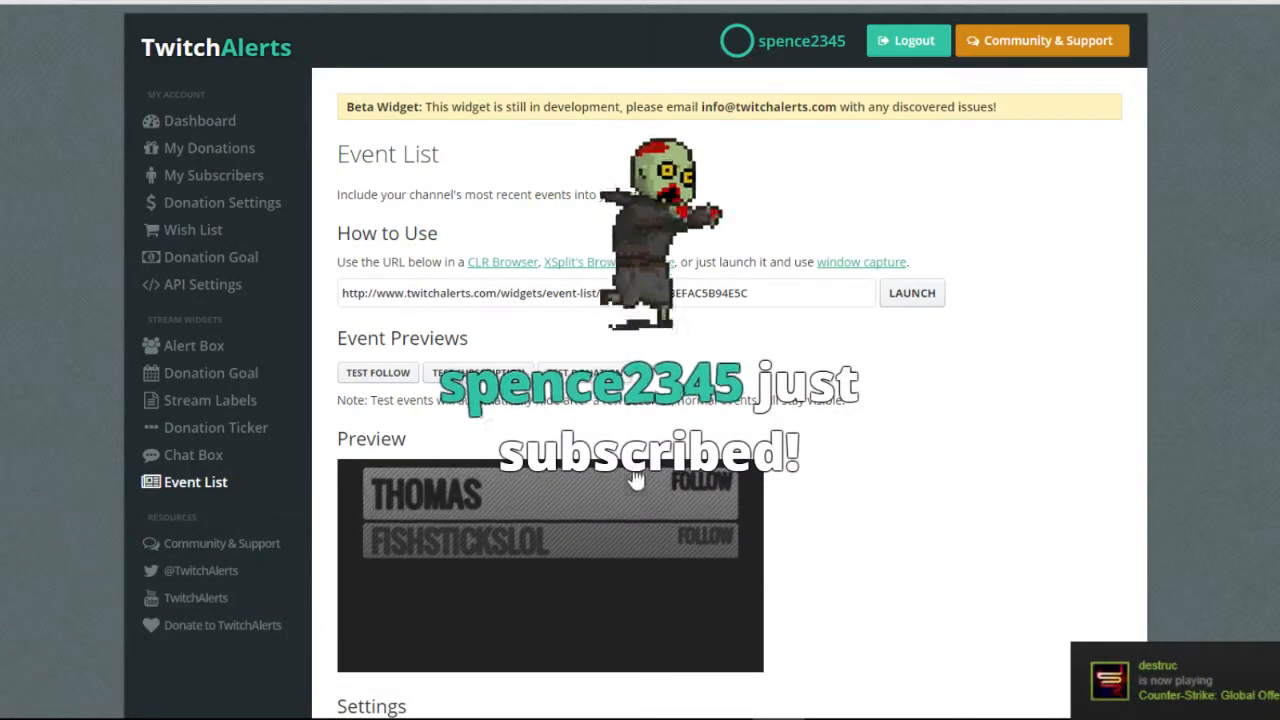
left_click_drag(485, 492, 497, 492)
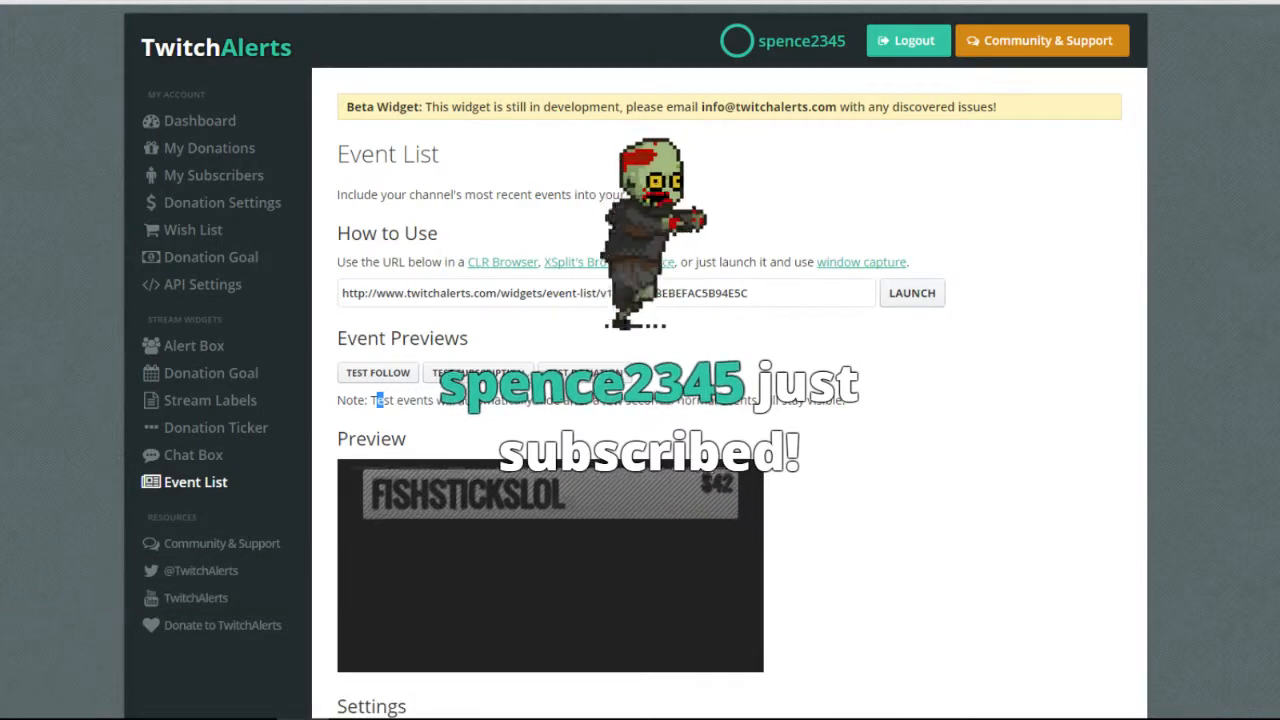
scroll(1180, 688, "down", 6)
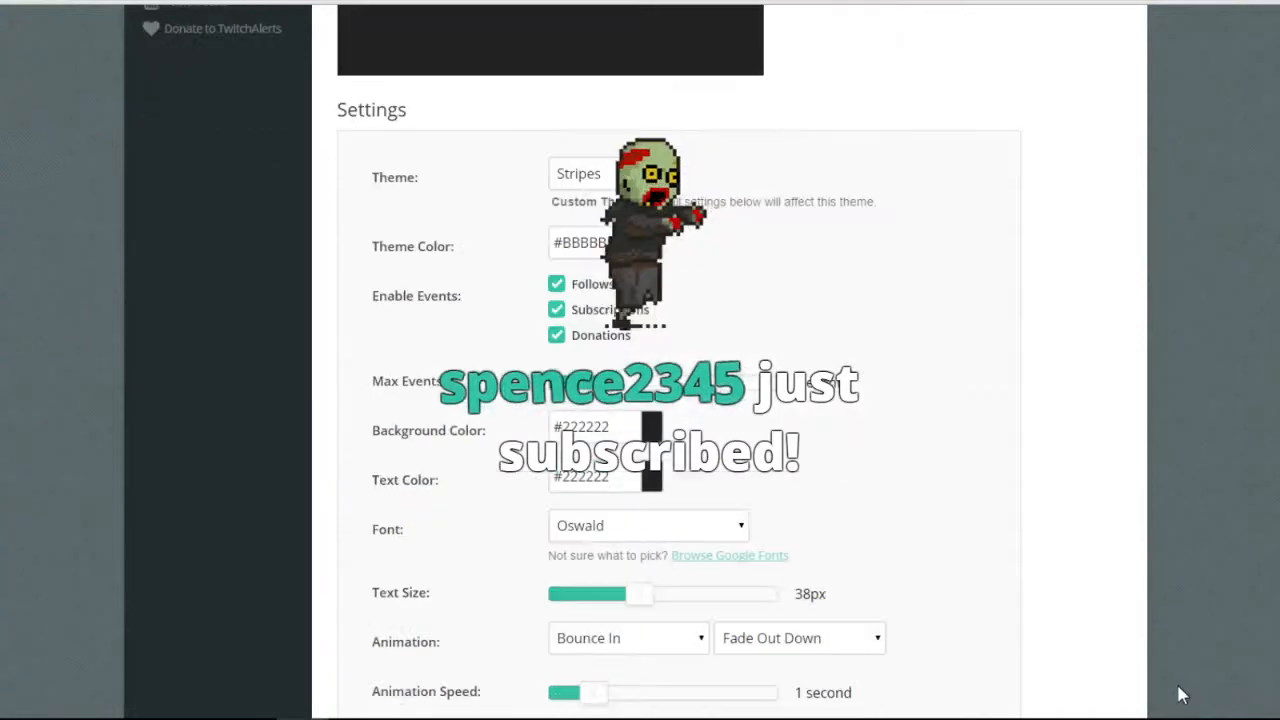
scroll(1176, 681, "down", 2)
scroll(234, 423, "up", 6)
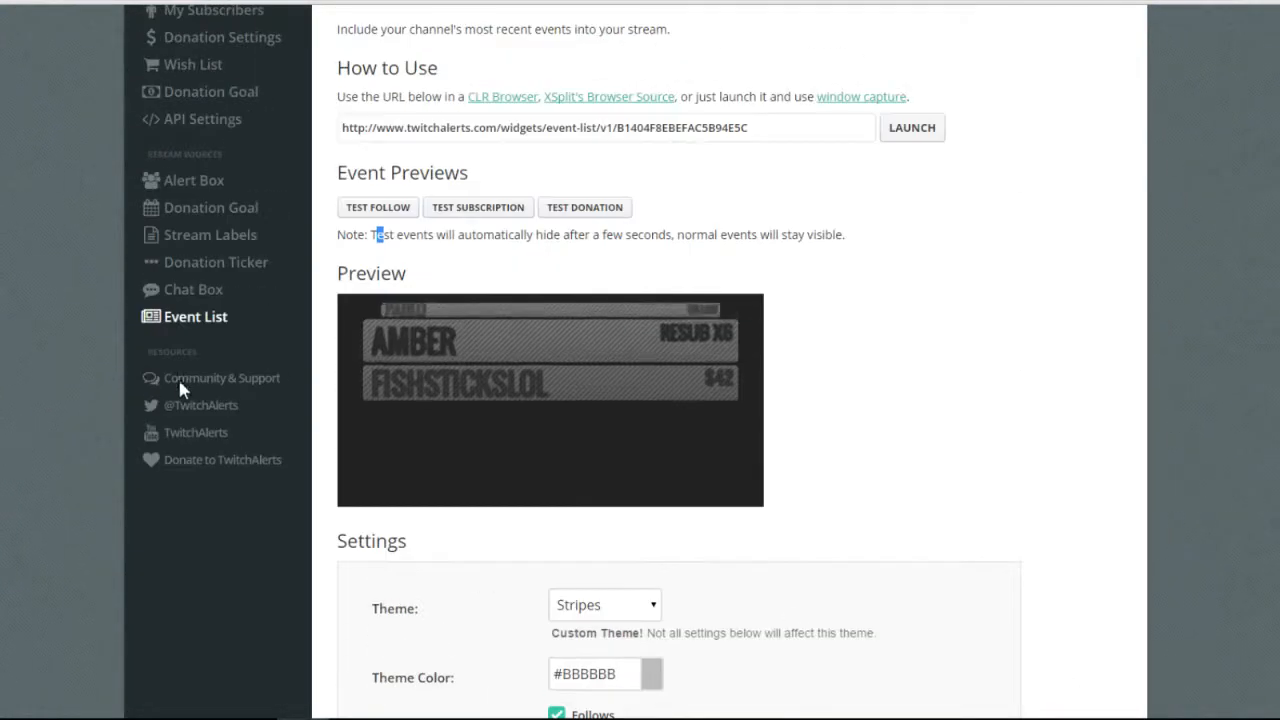
scroll(328, 452, "up", 2)
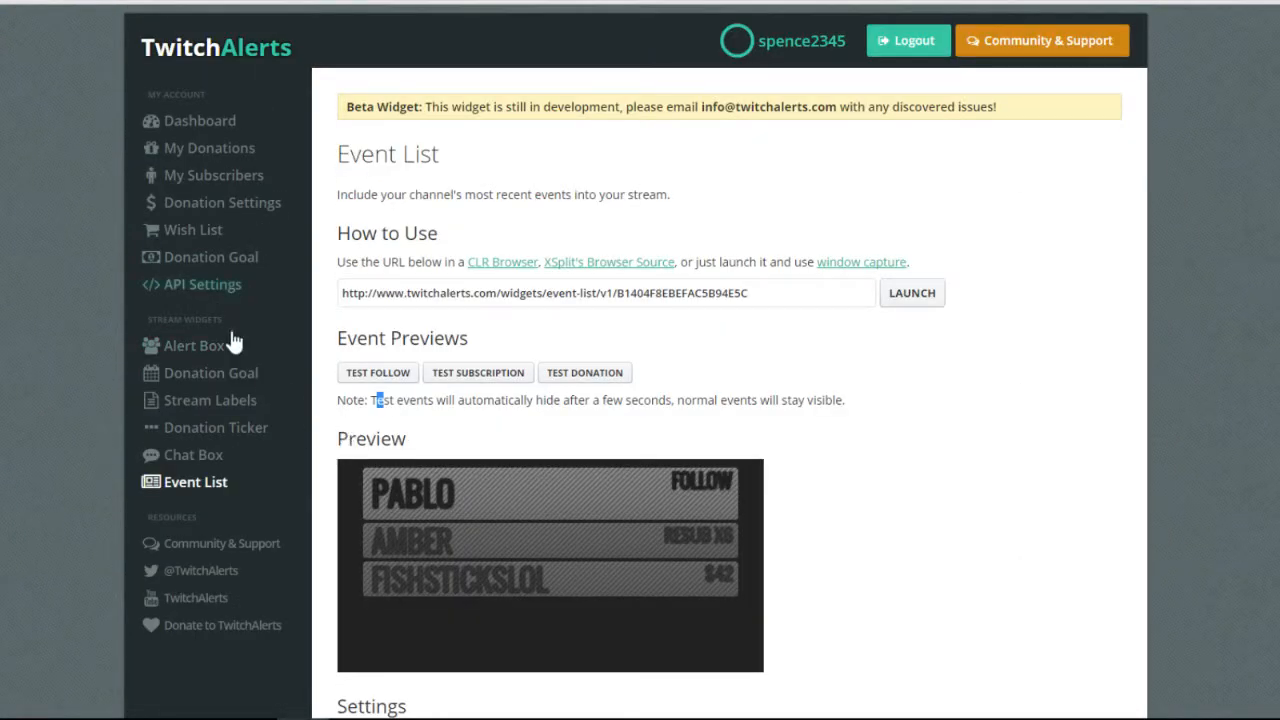